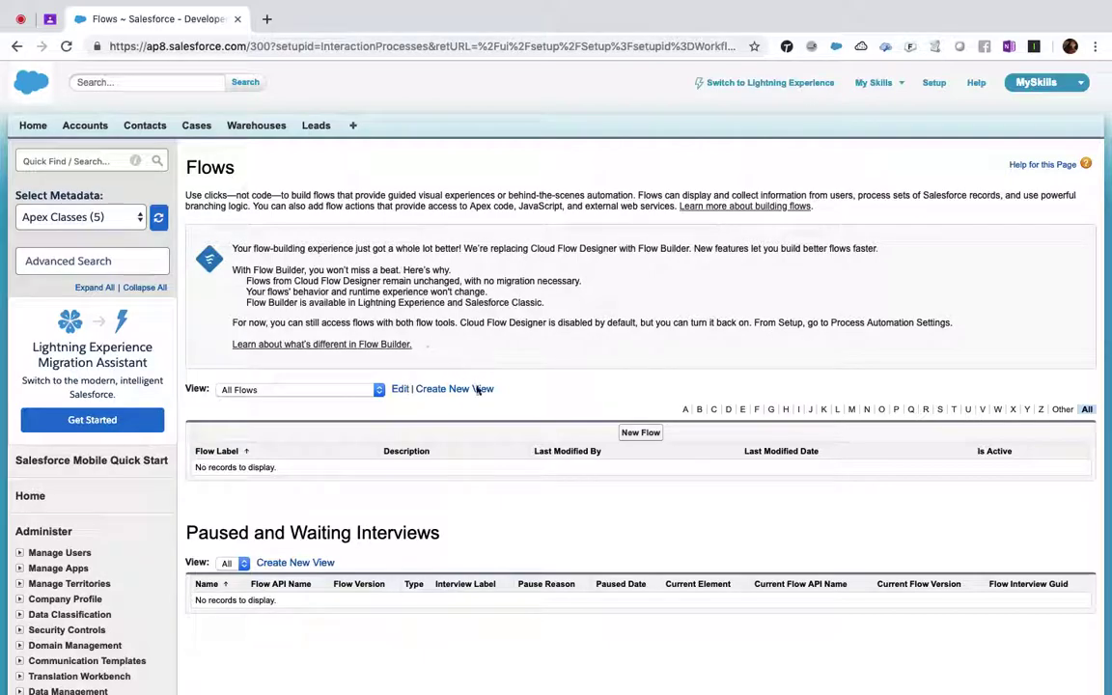
- Start a new flow and turn off the welcome message so it never shows again
left_click(649, 434)
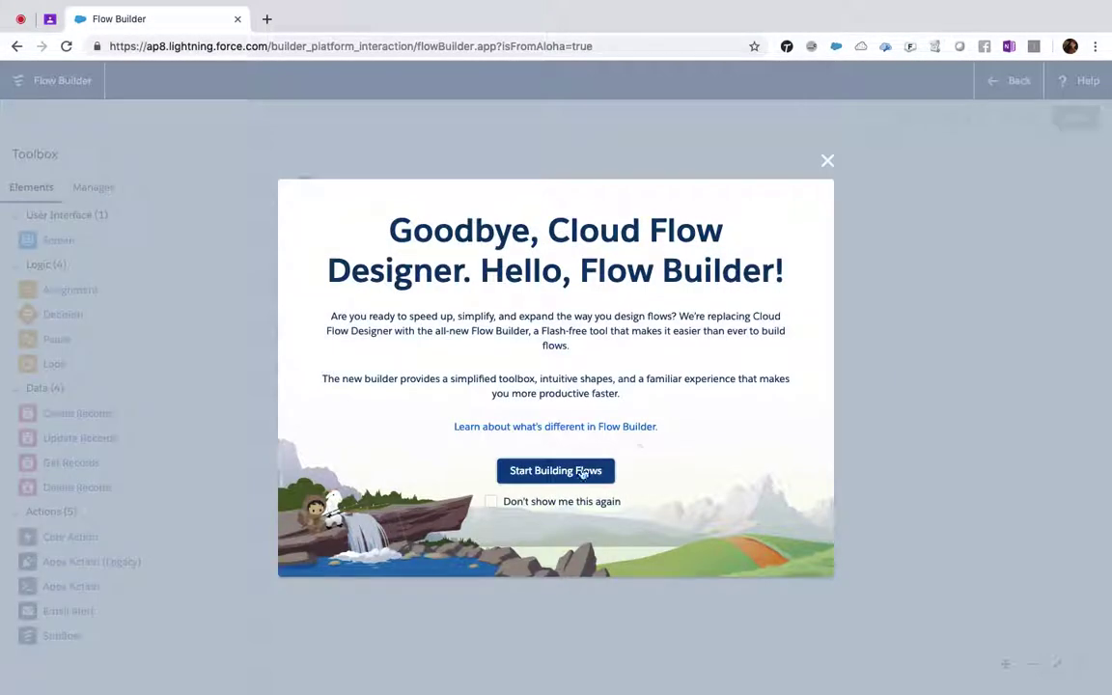
left_click(491, 503)
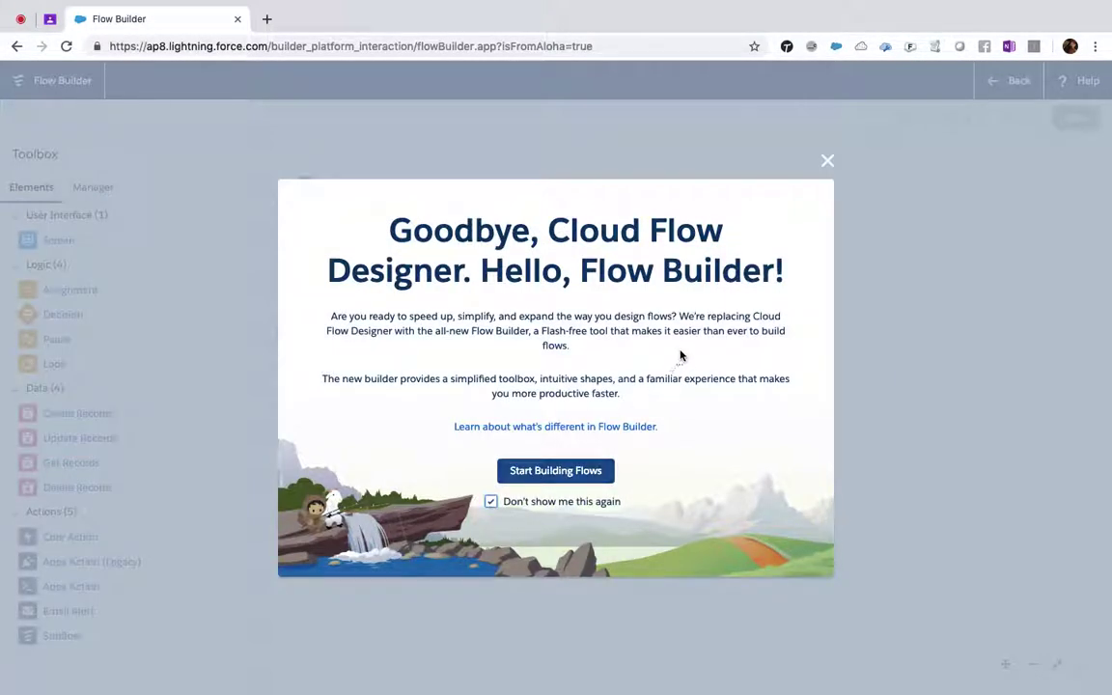
left_click(556, 471)
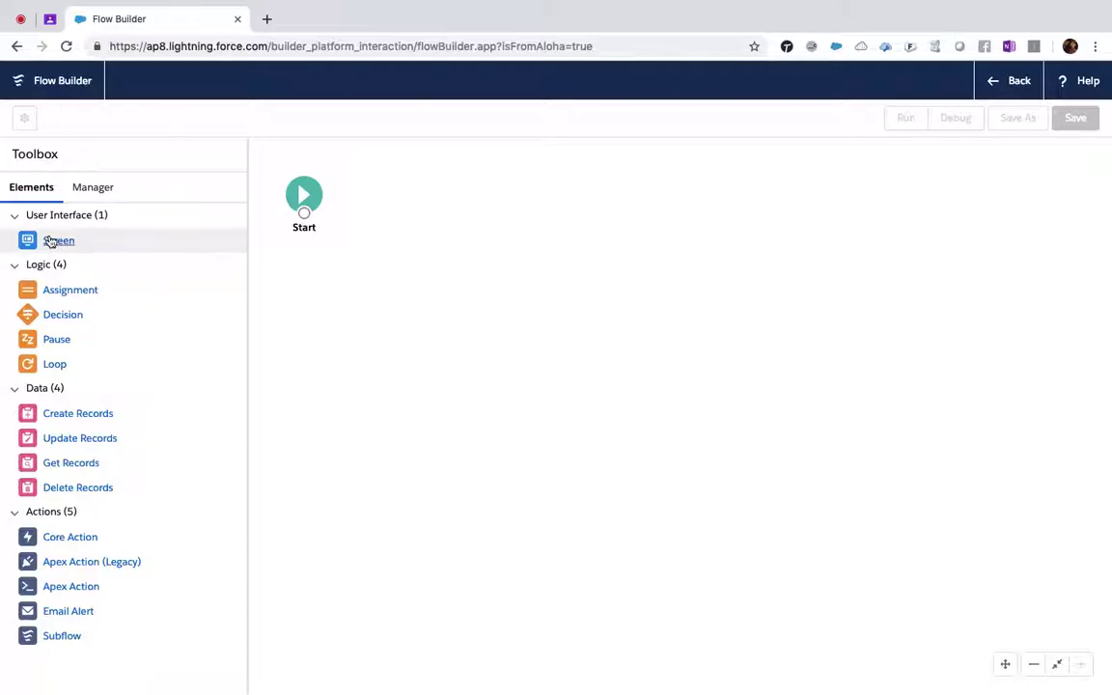
- Place a Screen on the canvas labelled 'New Contact Form' with API name New_Contact_Form
left_click_drag(36, 246, 494, 189)
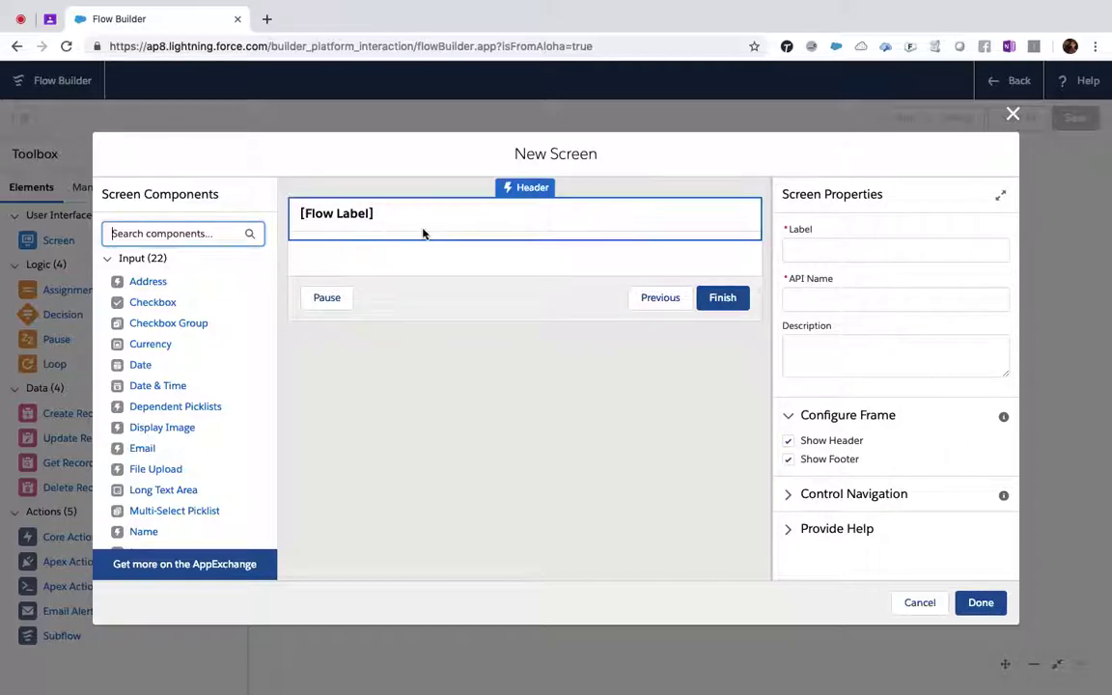
left_click(816, 253)
type("New ")
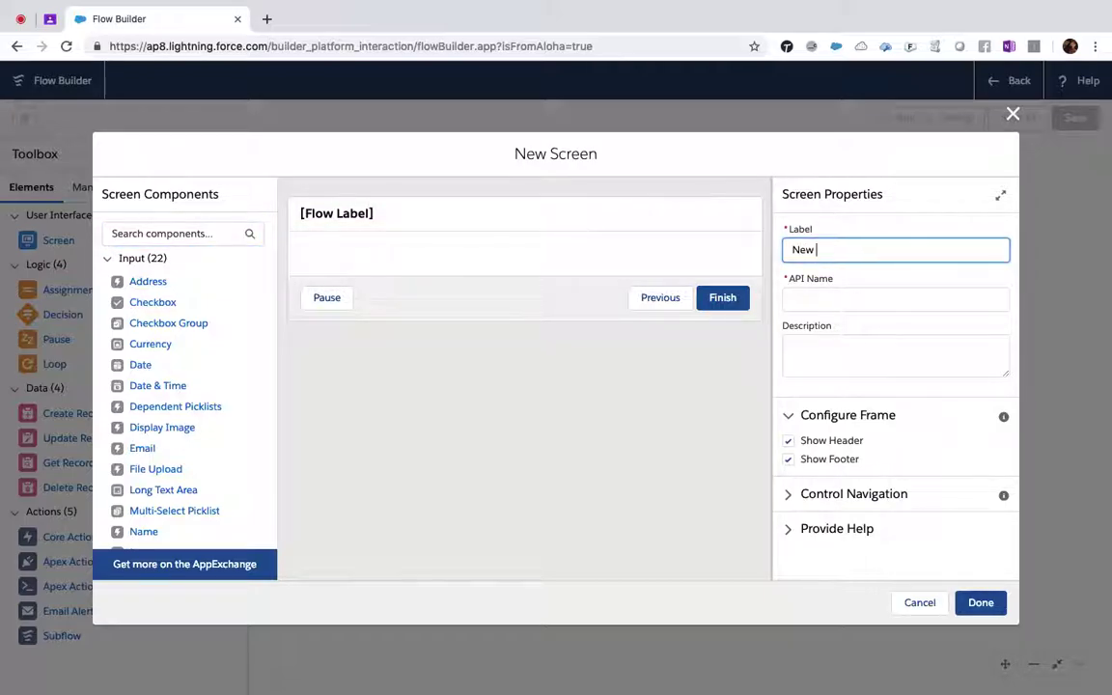
type("Contcat")
key("BackSpace")
key("BackSpace")
left_click(896, 299)
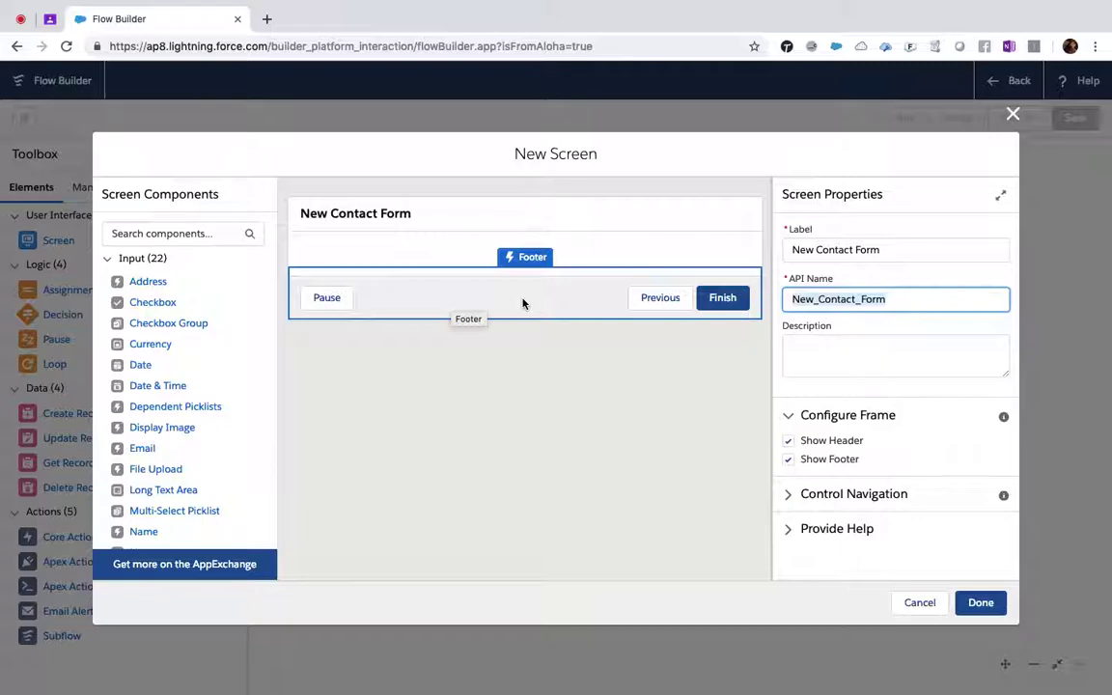
- Keep the header and footer shown, and turn off the Previous and Pause buttons, leaving only Finish
left_click(789, 442)
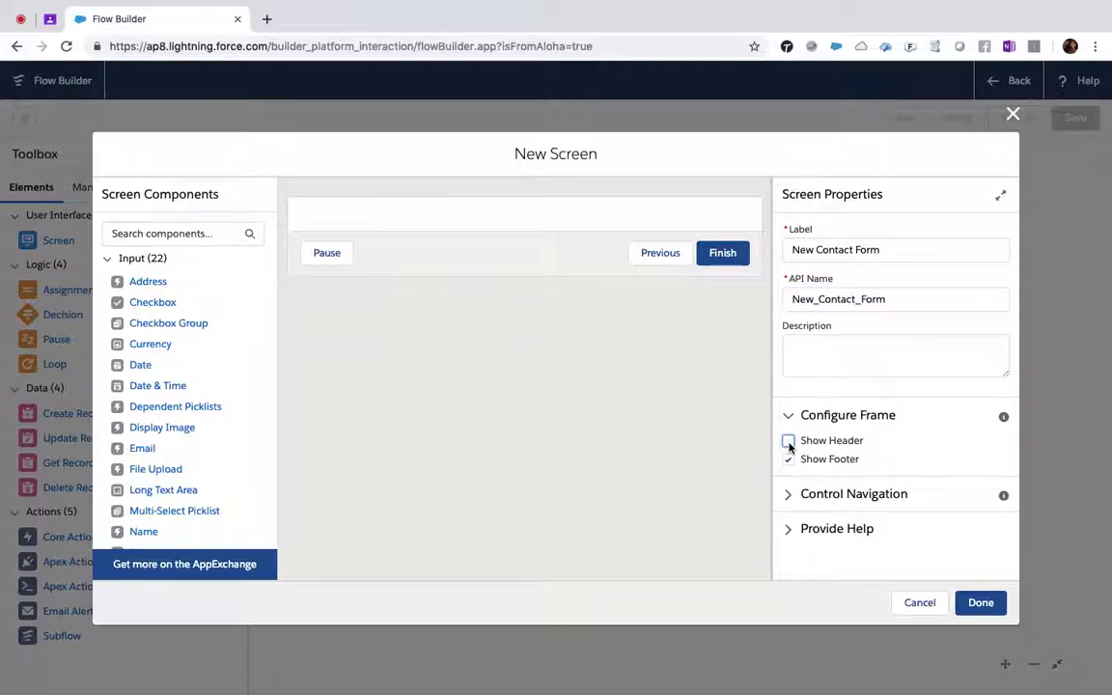
left_click(789, 460)
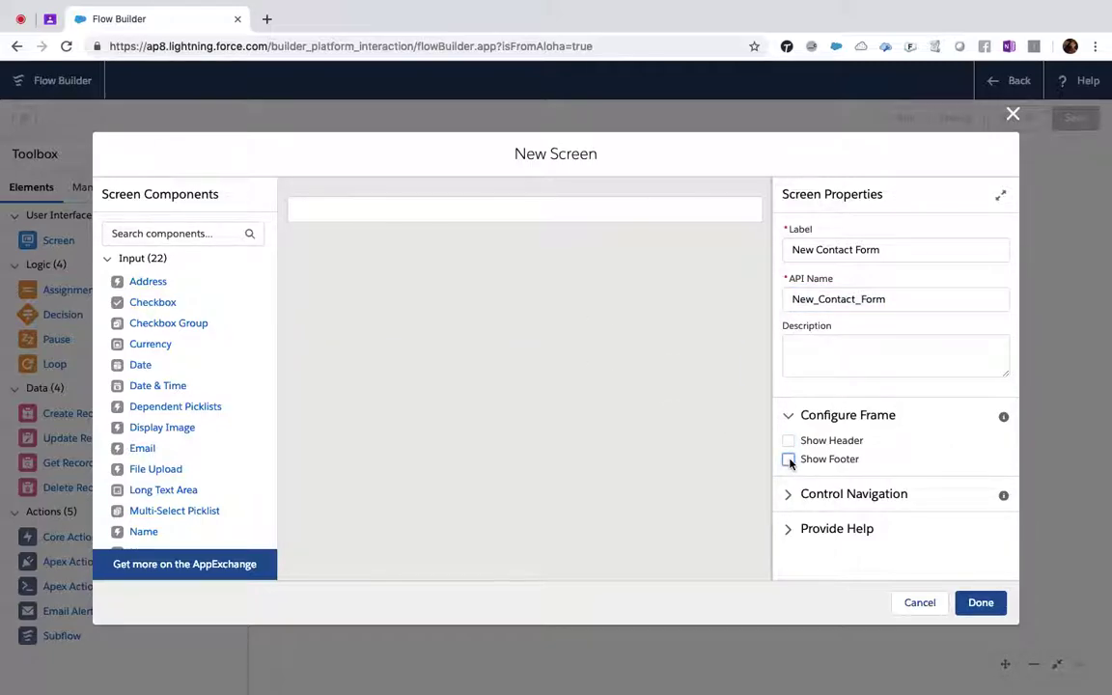
left_click(789, 441)
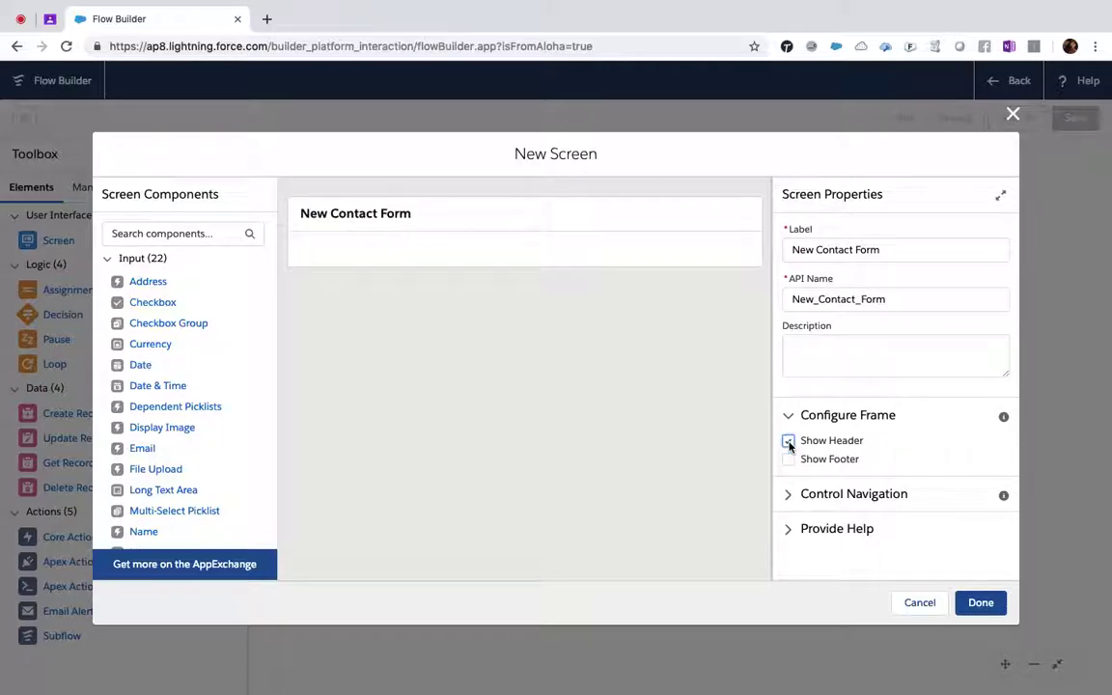
left_click(789, 460)
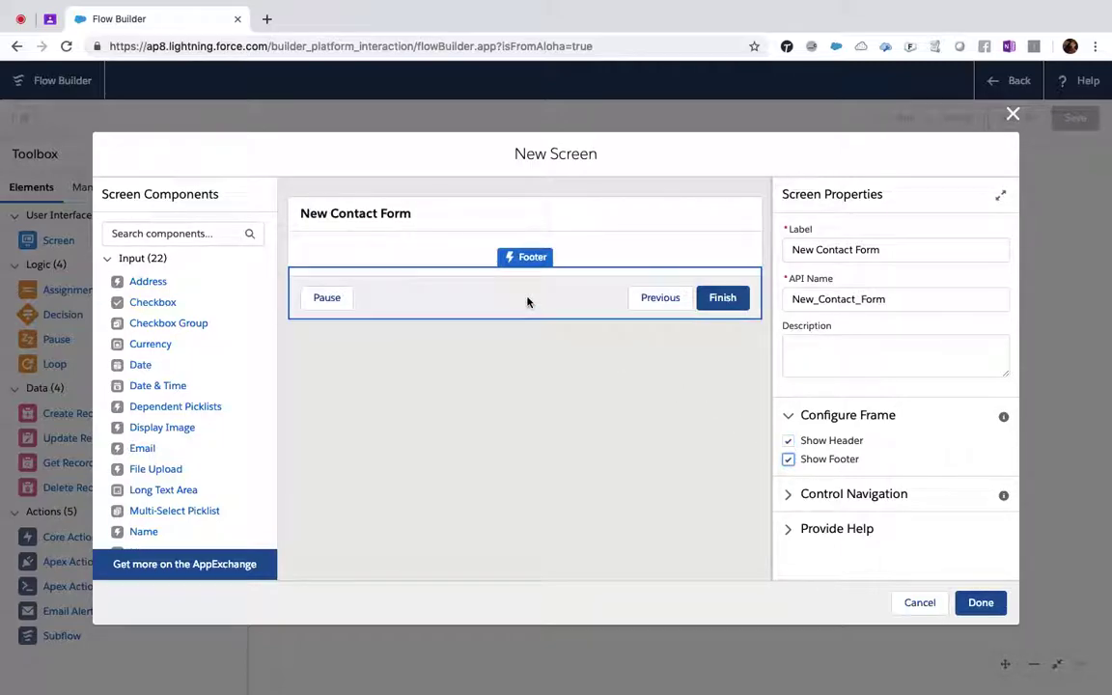
left_click(792, 507)
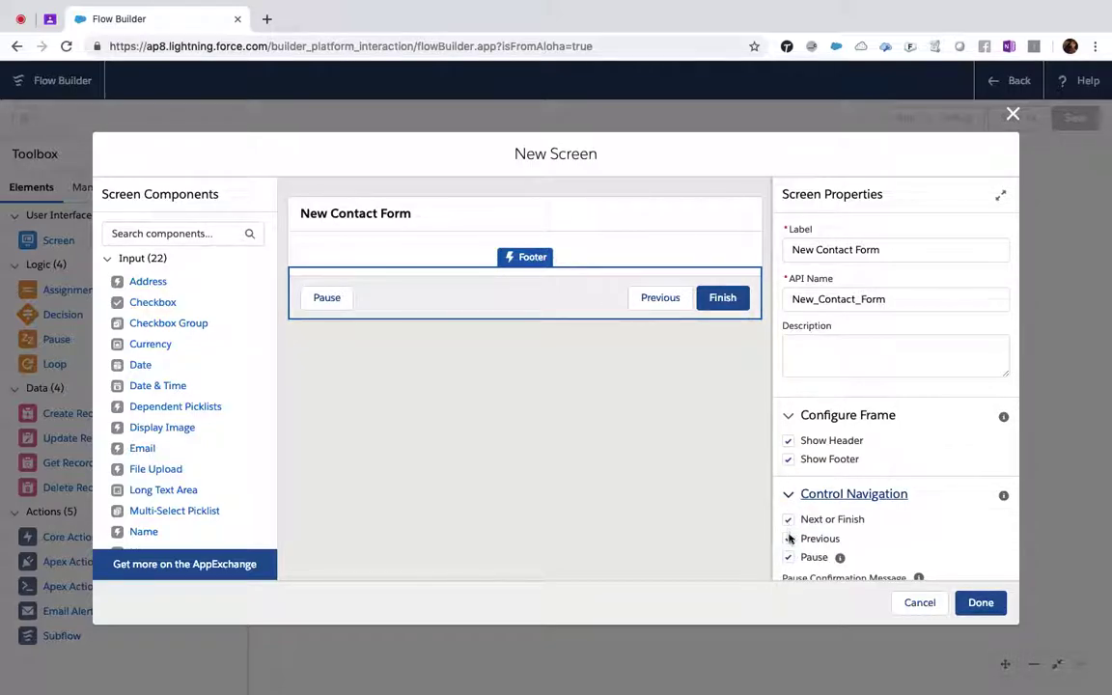
left_click(789, 540)
left_click(789, 558)
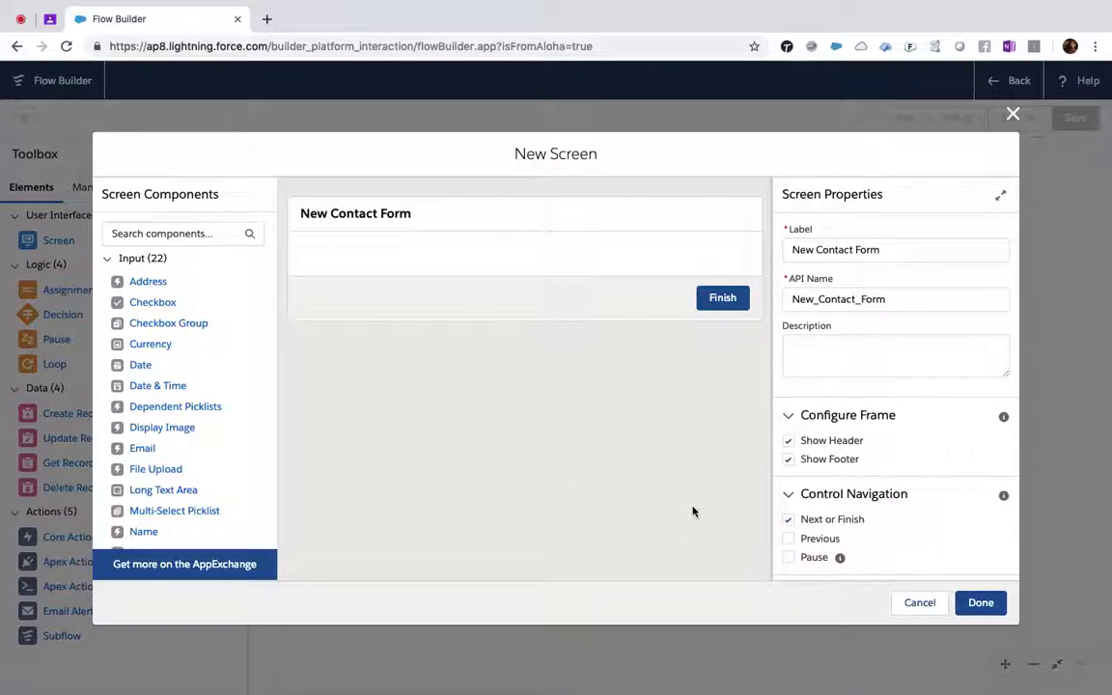
left_click(154, 232)
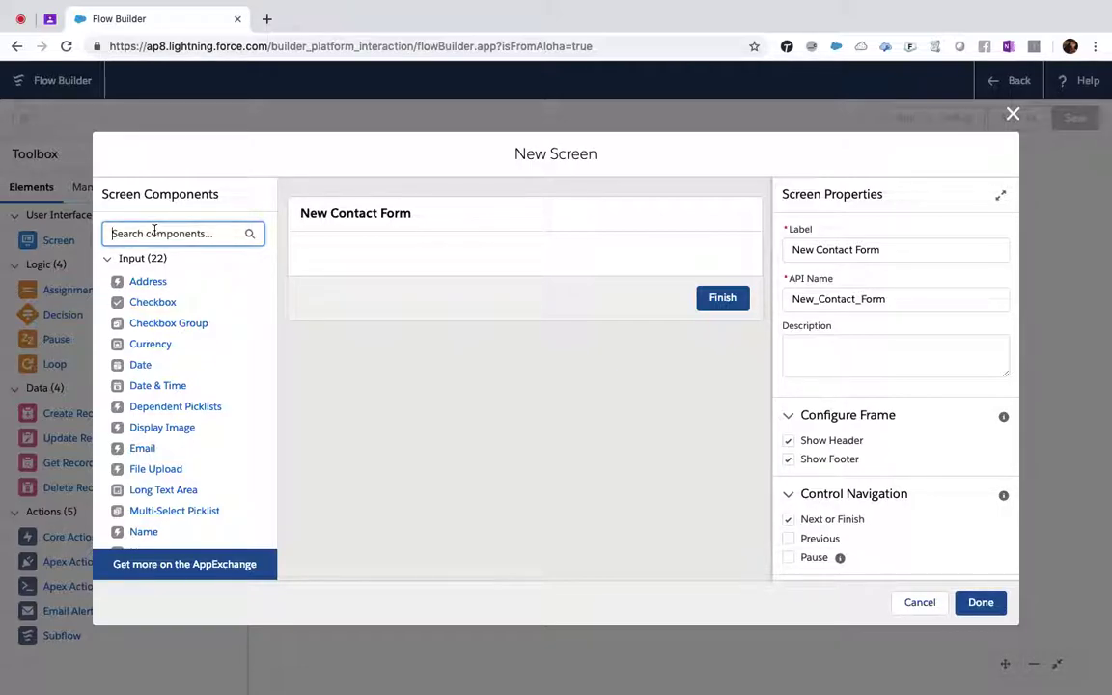
- Add four Text input components to the New Contact Form screen
type("test")
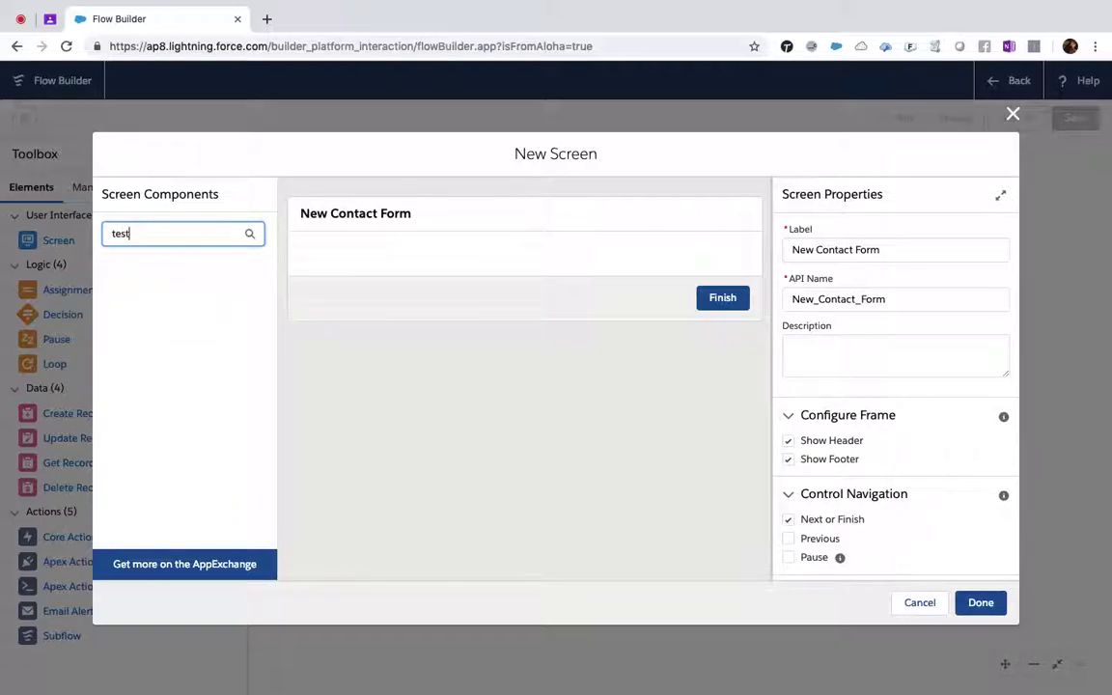
key("BackSpace")
key("BackSpace")
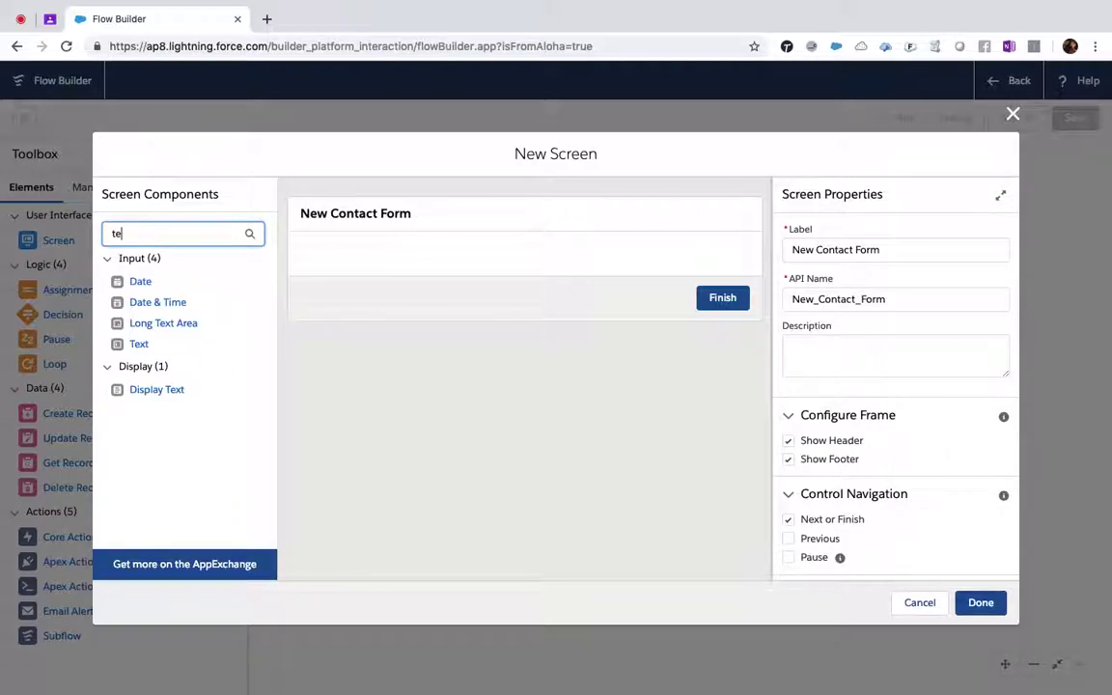
left_click(139, 344)
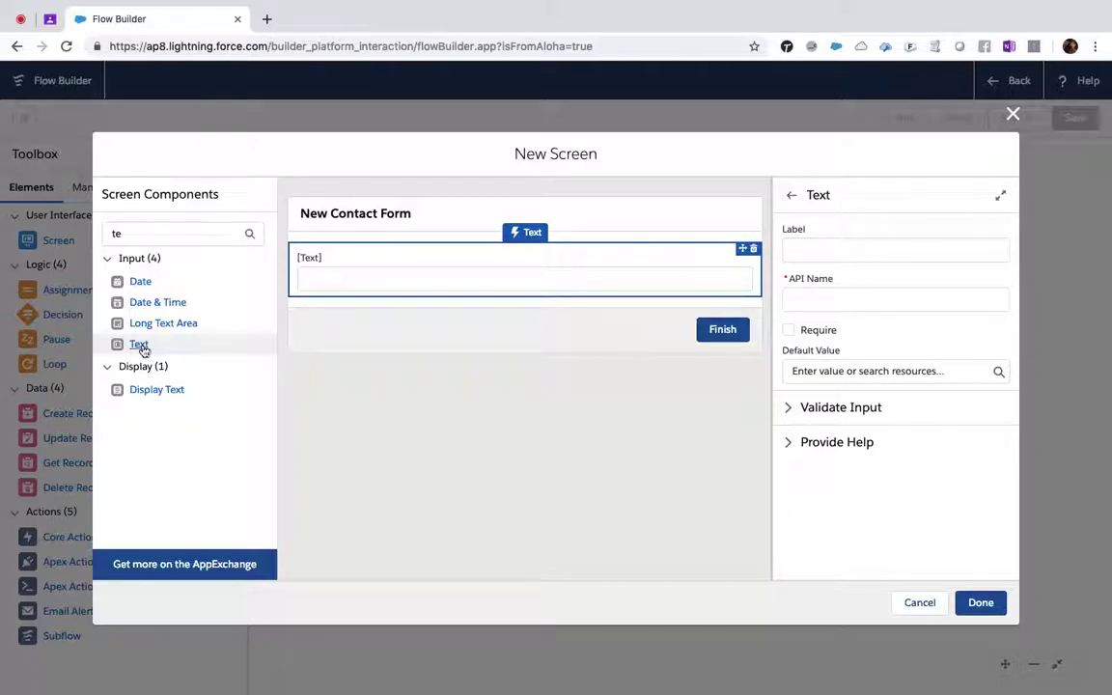
left_click(139, 345)
left_click(139, 345)
left_click(139, 344)
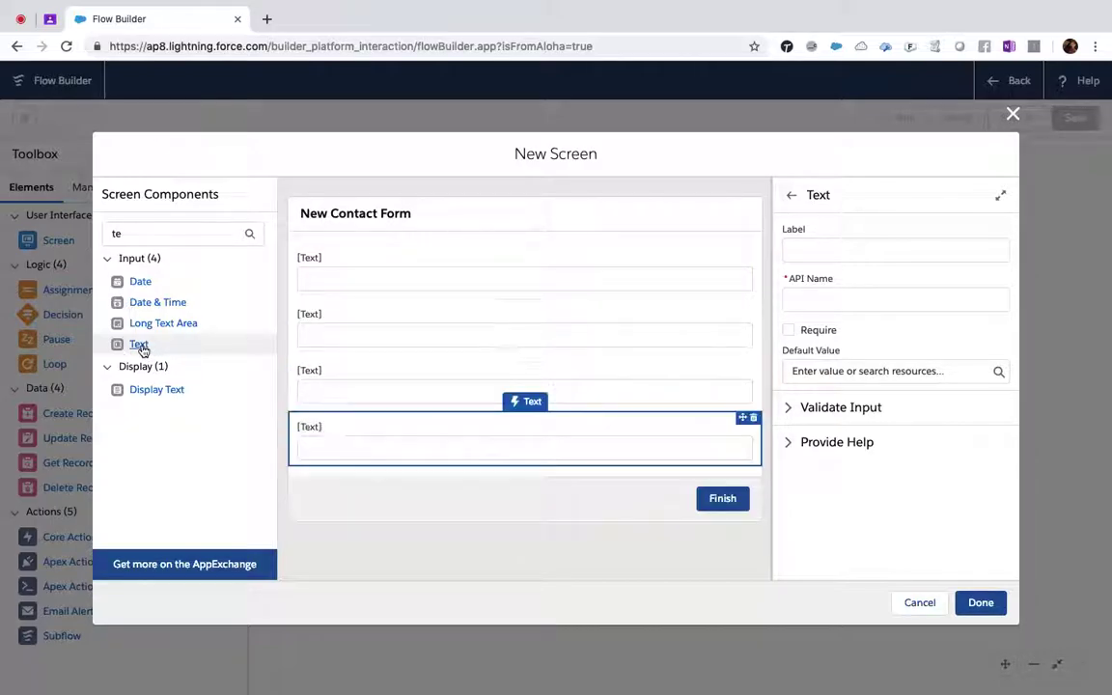
- Label the first text input 'First Name' (API name First_Name) and make it required
left_click(318, 278)
left_click(802, 252)
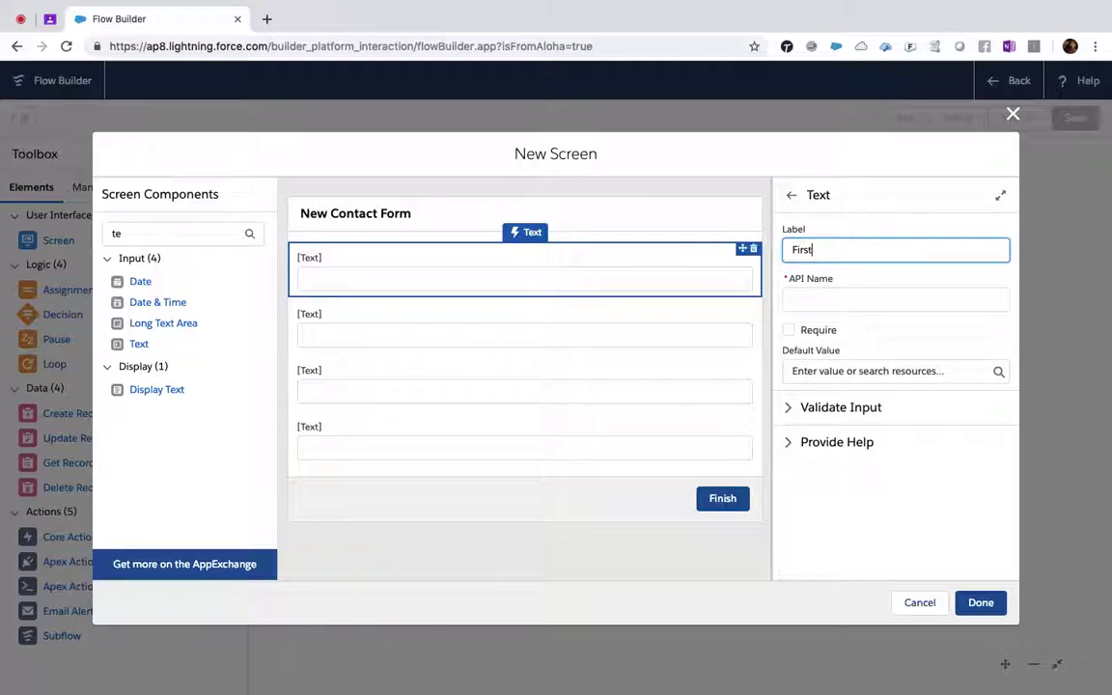
type("First Nane")
key("Tab")
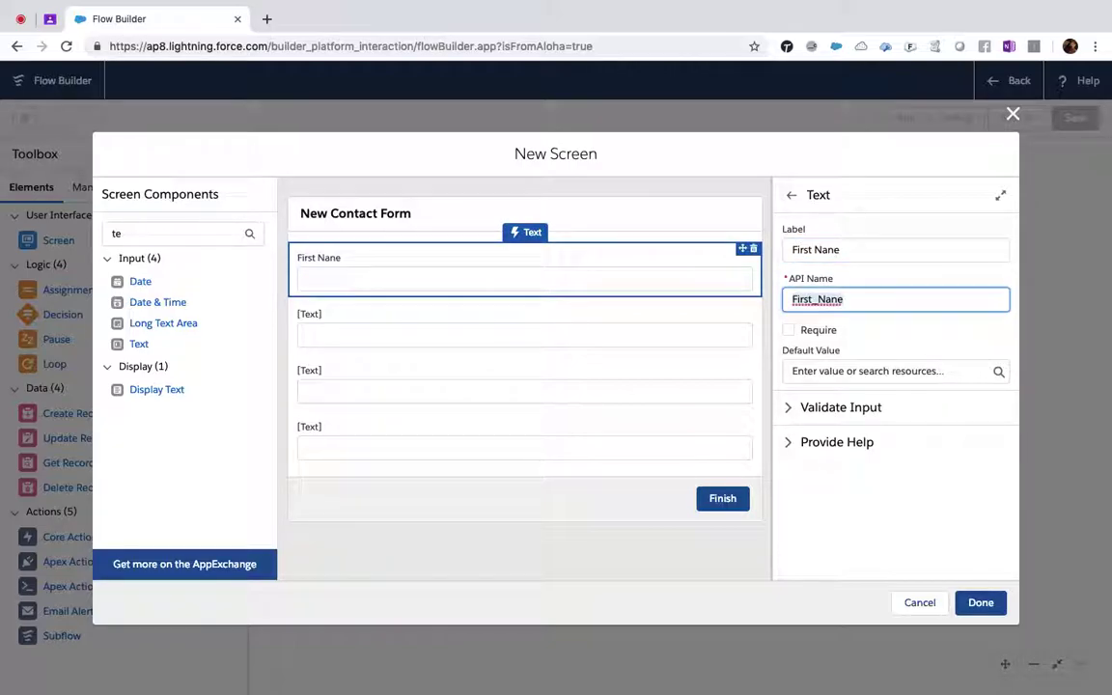
left_click(881, 253)
key("BackSpace")
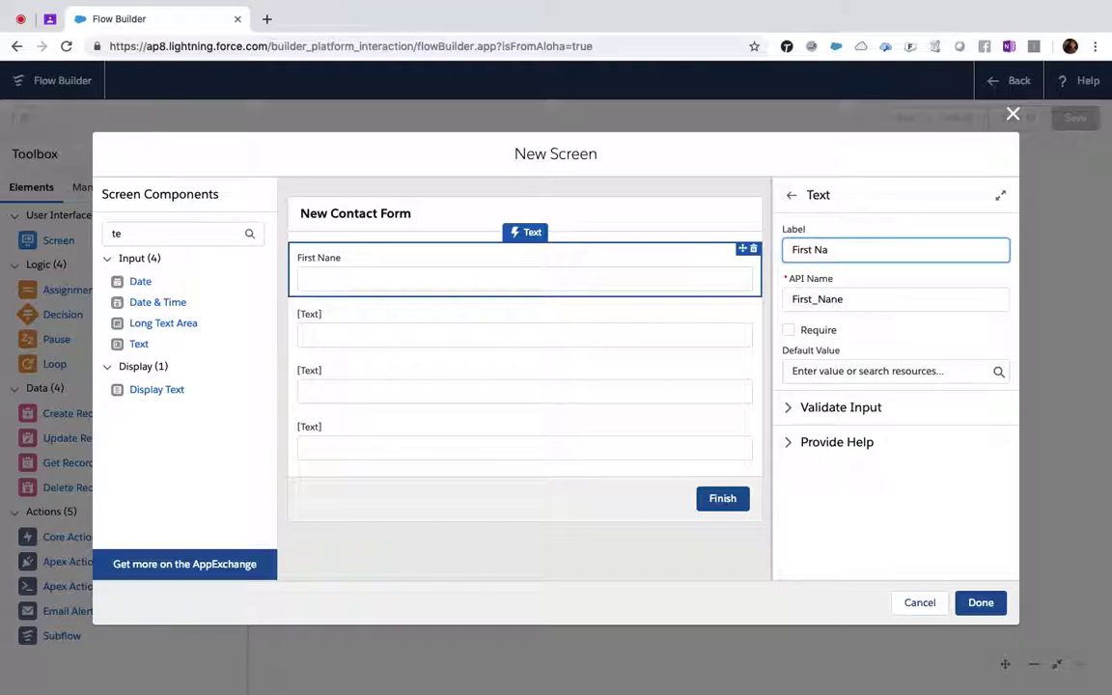
type("m")
key("BackSpace")
type("mae")
triple_click(902, 297)
key("BackSpace")
left_click(896, 248)
key("BackSpace")
key("BackSpace")
type("e")
key("Tab")
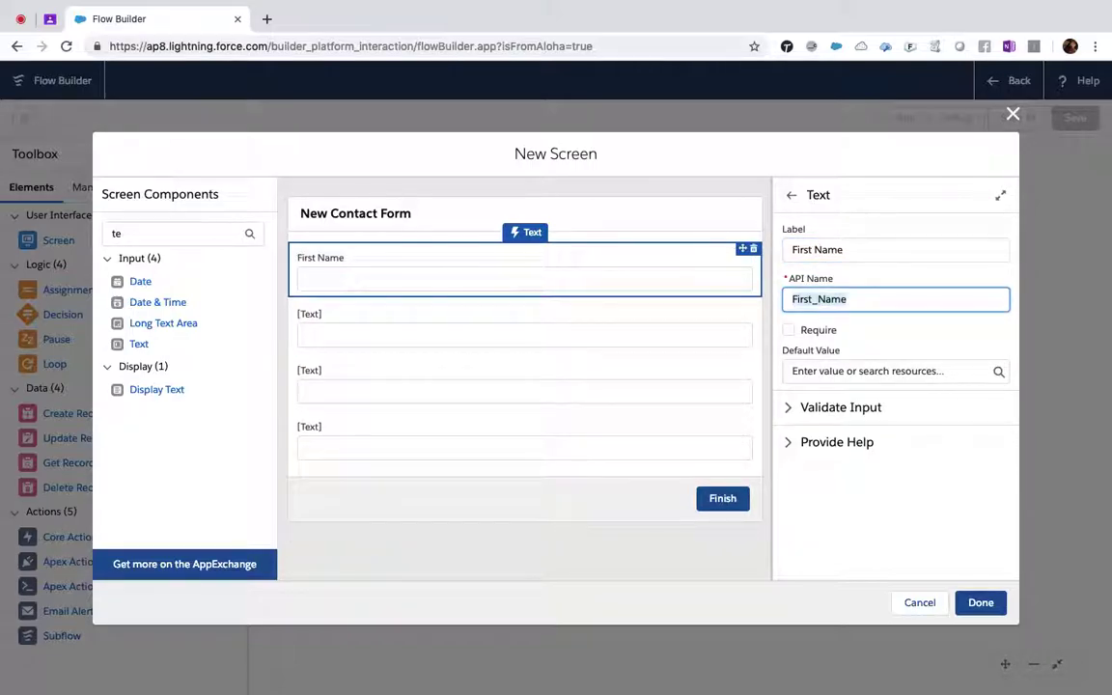
left_click(789, 330)
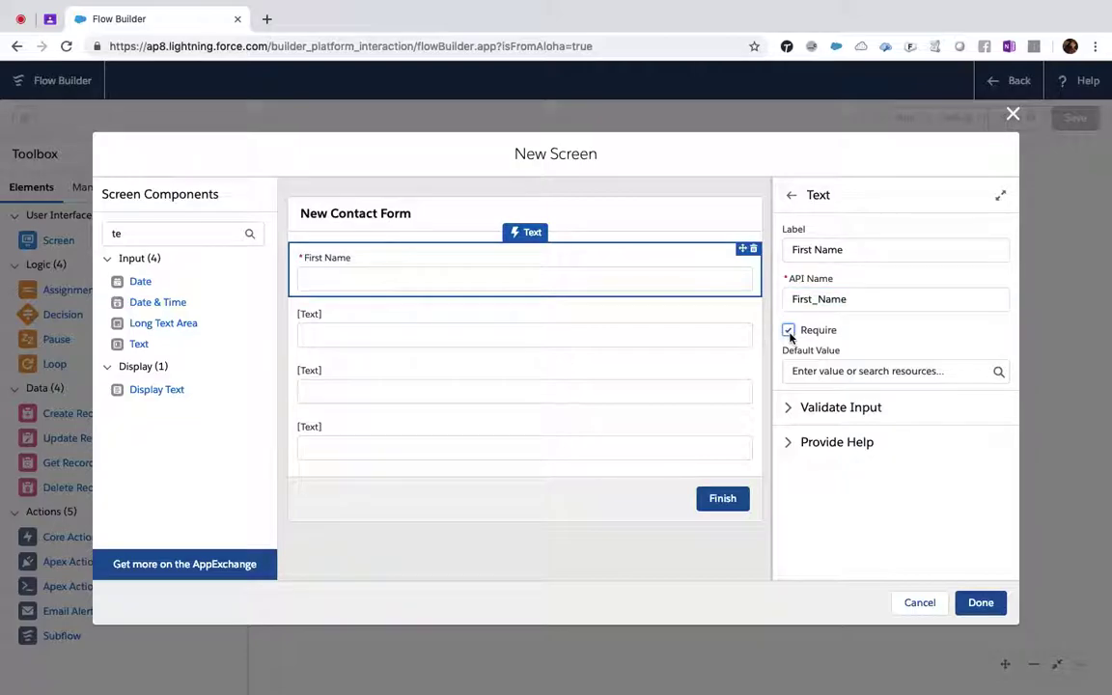
- Label the second and third inputs 'Last Name' and 'Phone', both required
left_click(650, 318)
left_click(843, 248)
type("Last Name")
key("Tab")
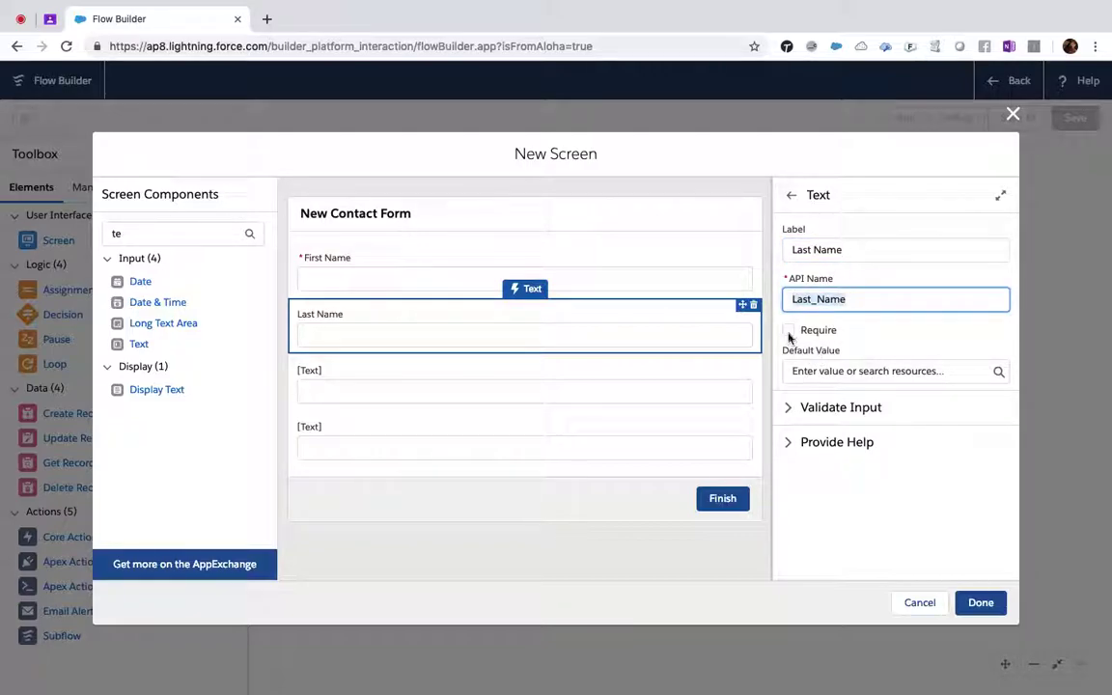
left_click(789, 330)
left_click(414, 385)
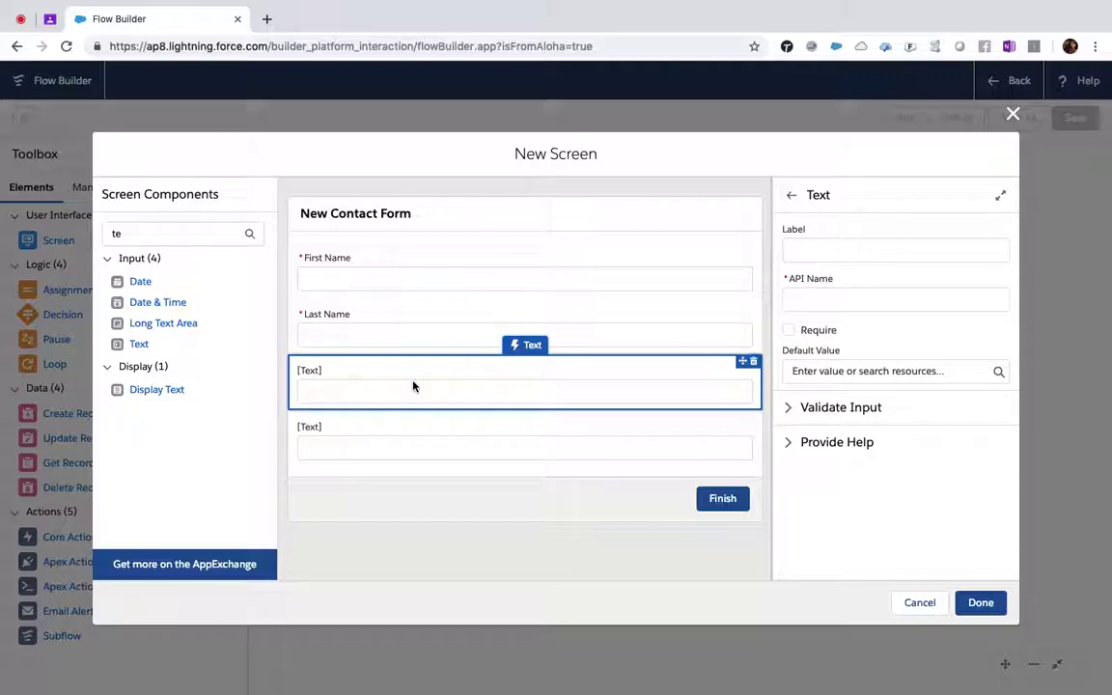
left_click(793, 251)
type("Phone")
key("Tab")
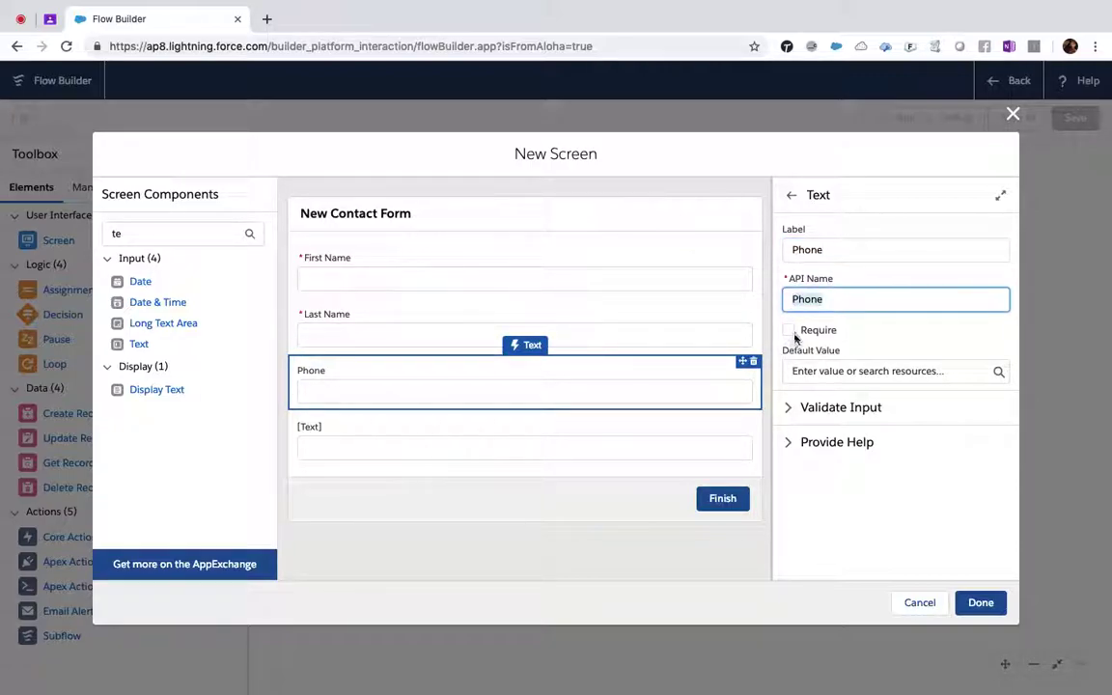
left_click(788, 331)
- Label the fourth text input 'Email' and make it required
left_click(472, 452)
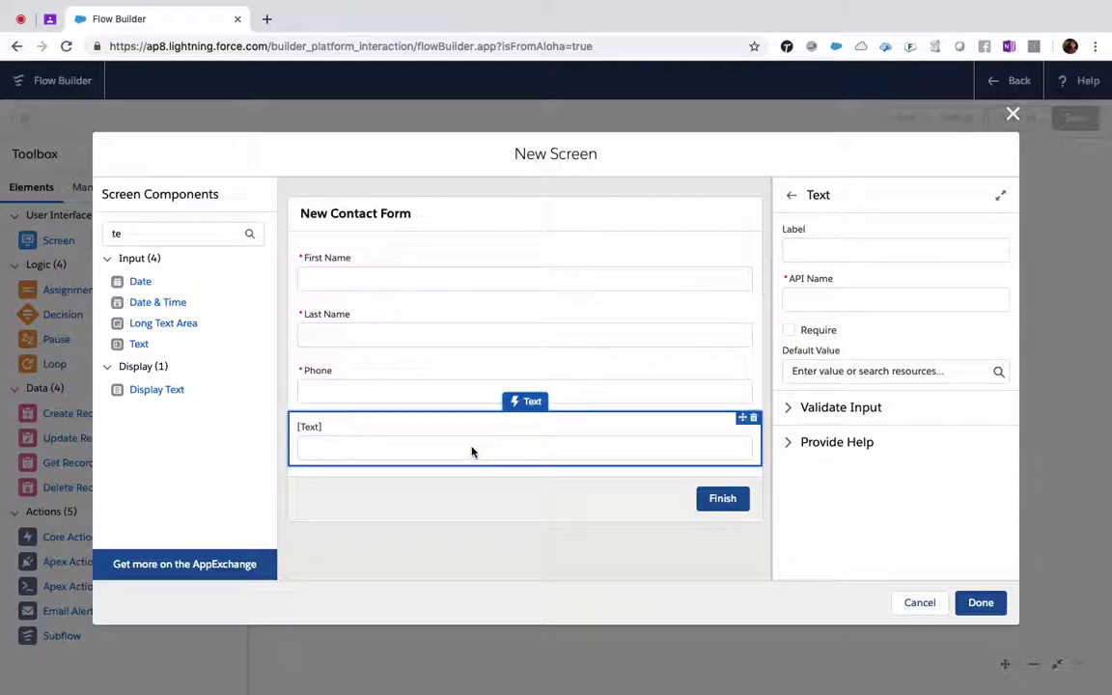
left_click(799, 244)
type("Email")
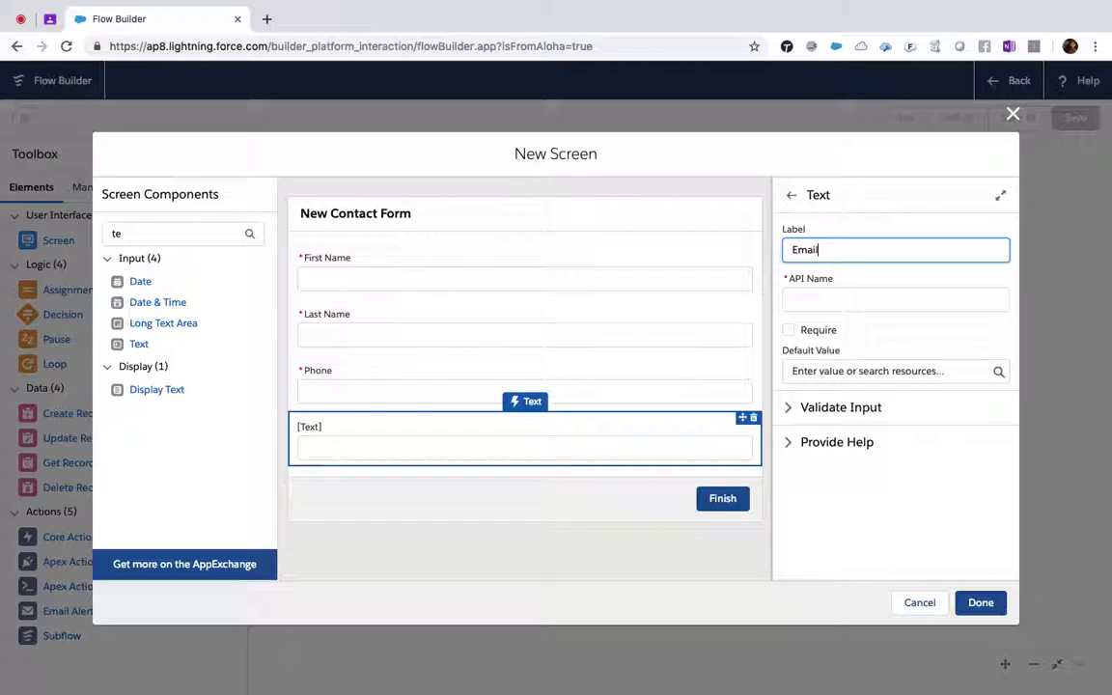
key("Tab")
left_click(788, 330)
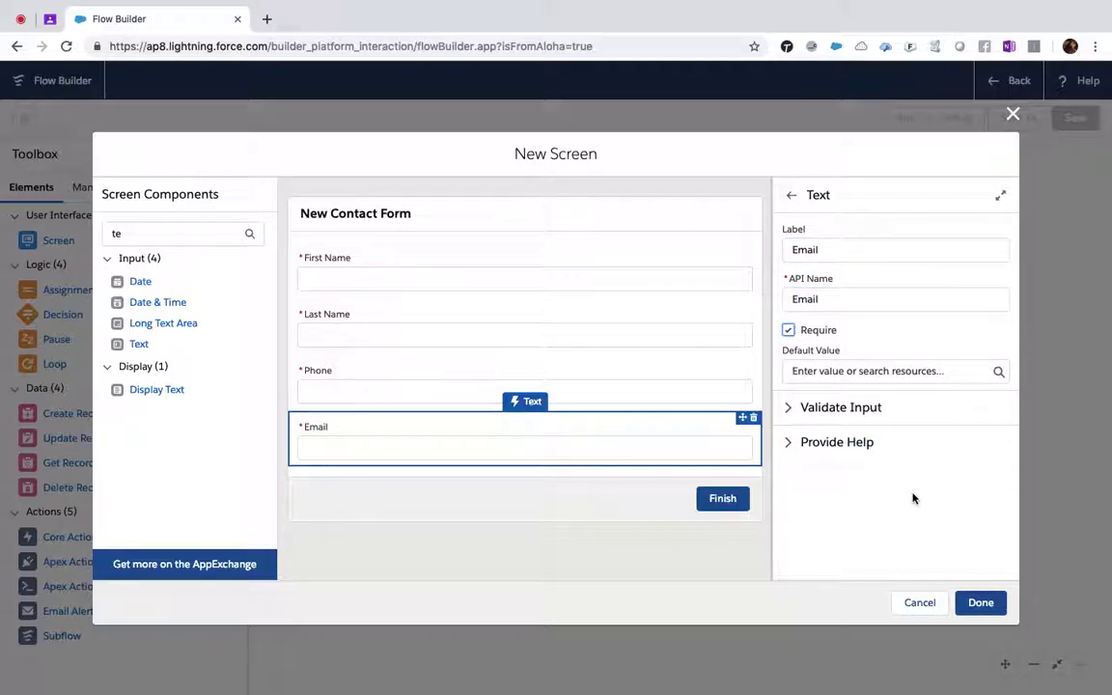
- Close the New Contact Form screen editor and connect the Start element to it
left_click(981, 603)
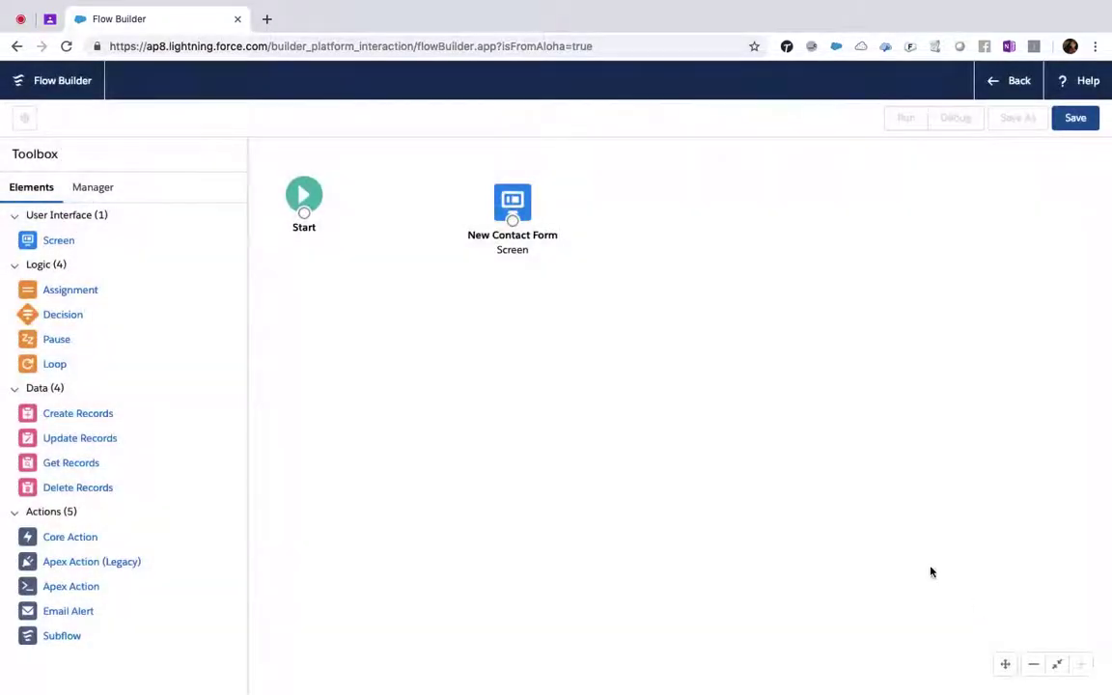
double_click(513, 201)
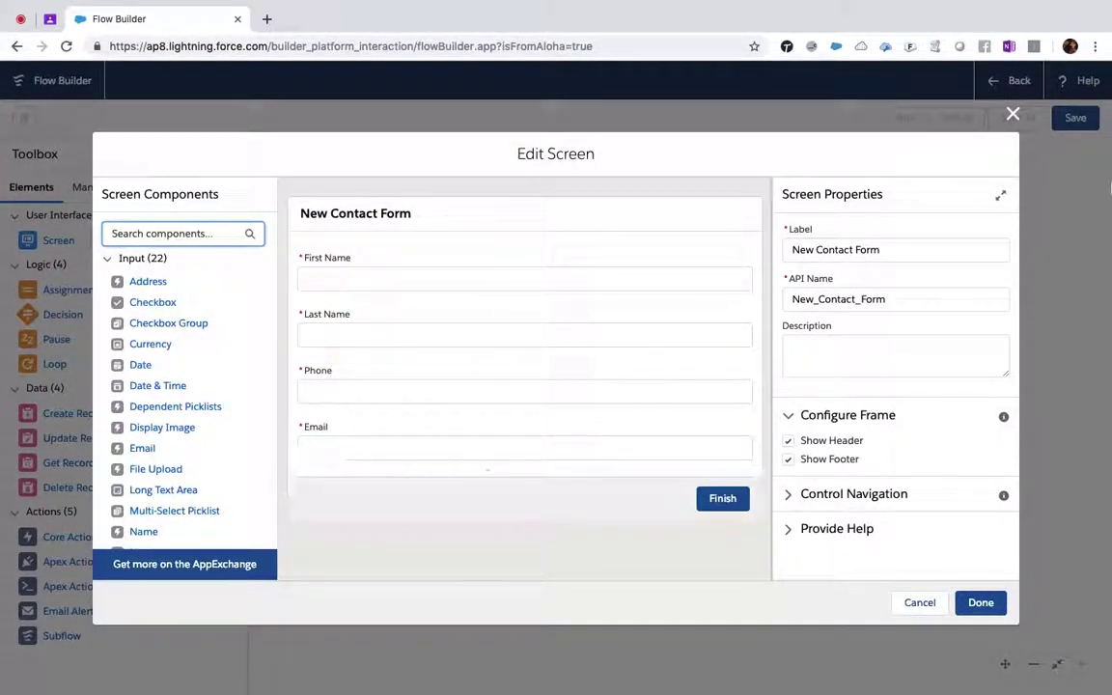
left_click(981, 602)
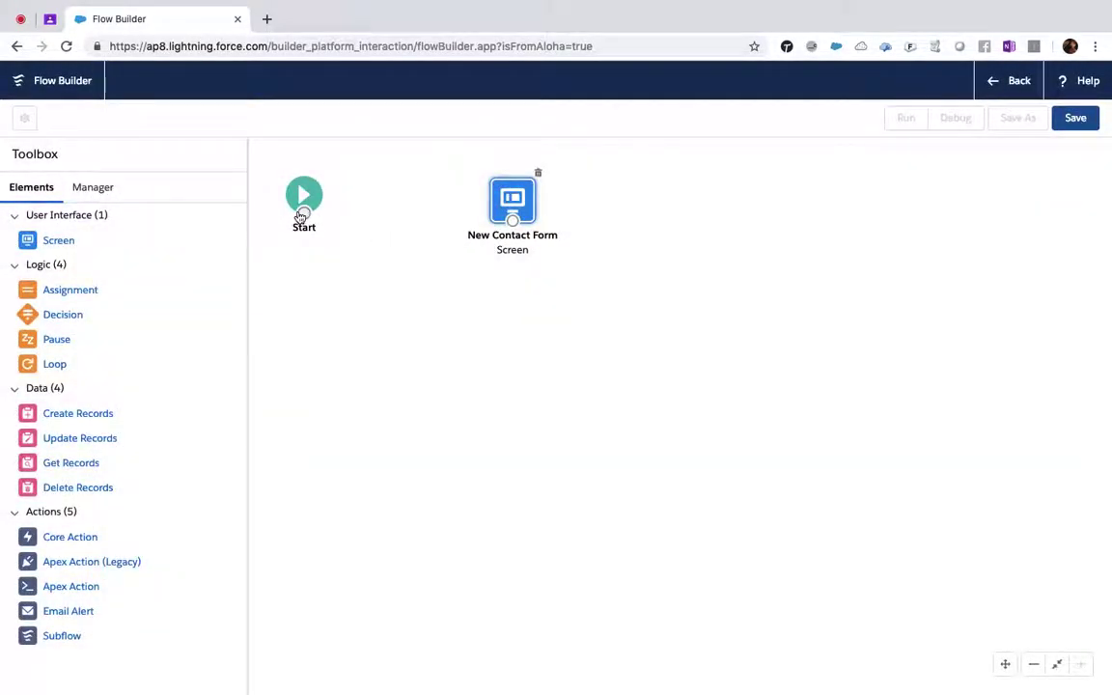
mouse_move(305, 217)
left_mouse_down()
mouse_move(402, 231)
mouse_move(508, 221)
left_mouse_up()
left_click_drag(512, 221, 446, 276)
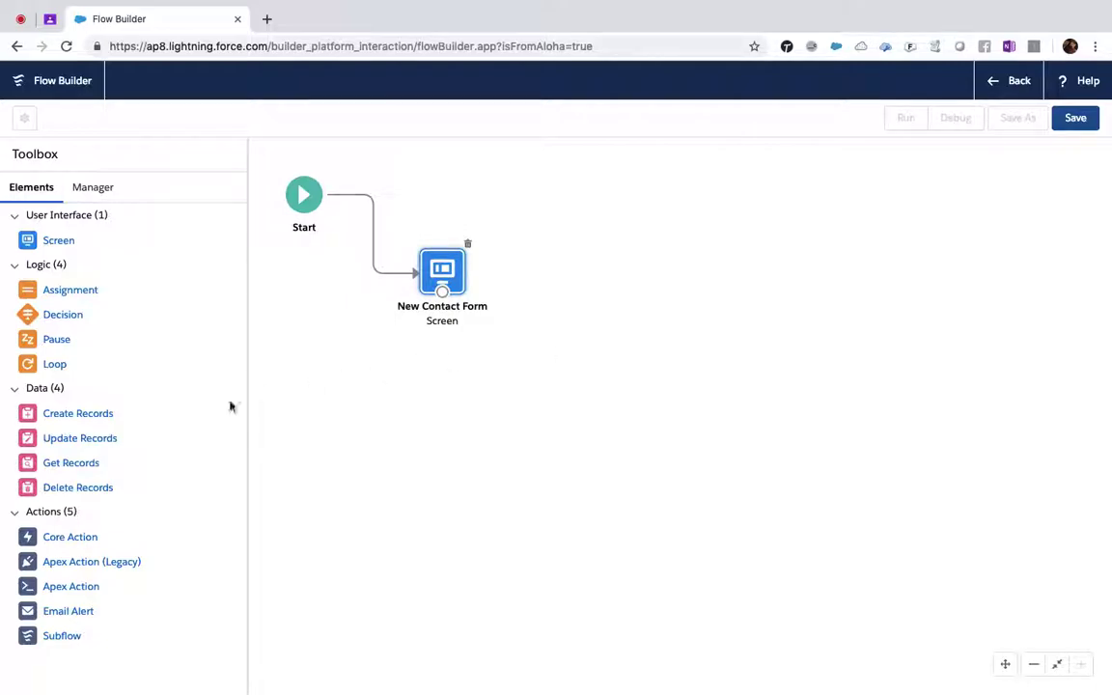
- Add a Create Records element labelled 'New Contact' that sets fields from separate values
left_click_drag(50, 418, 562, 257)
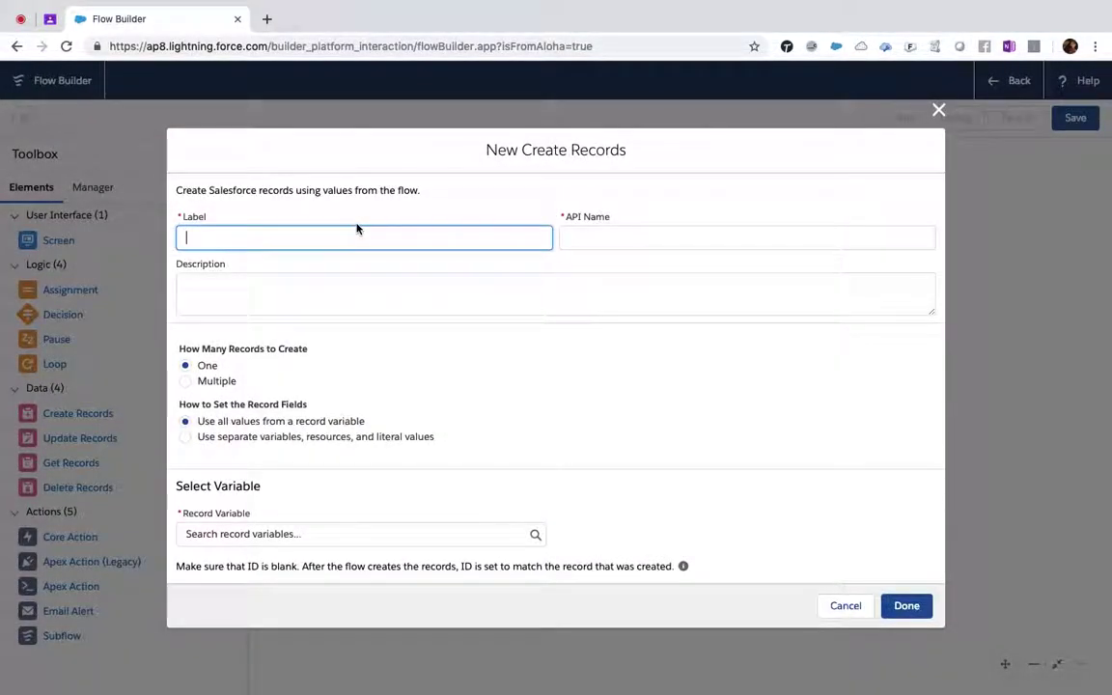
type("New Contact")
key("Tab")
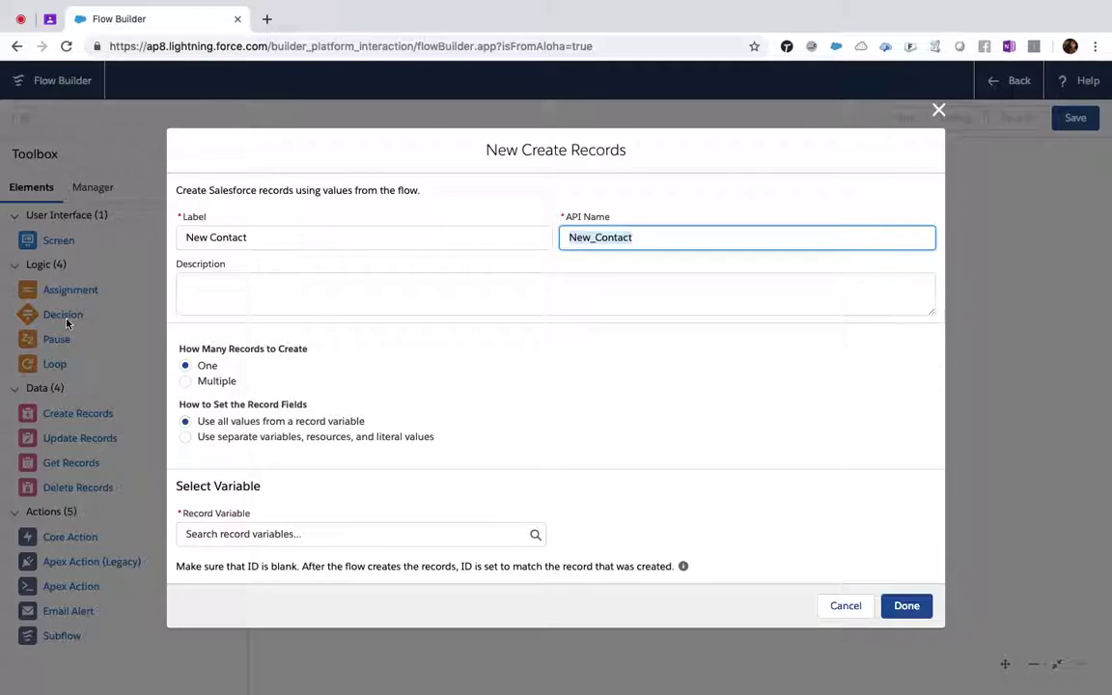
left_click(186, 439)
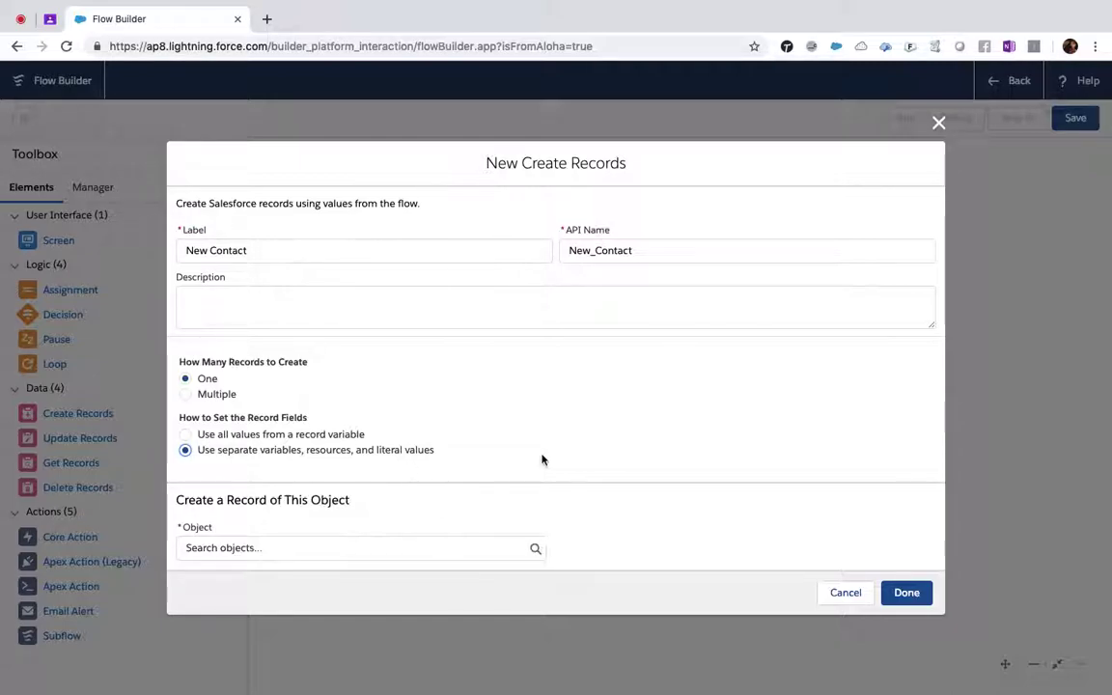
- Set the object to Contact and map FirstName to {!First_Name}
left_click(534, 551)
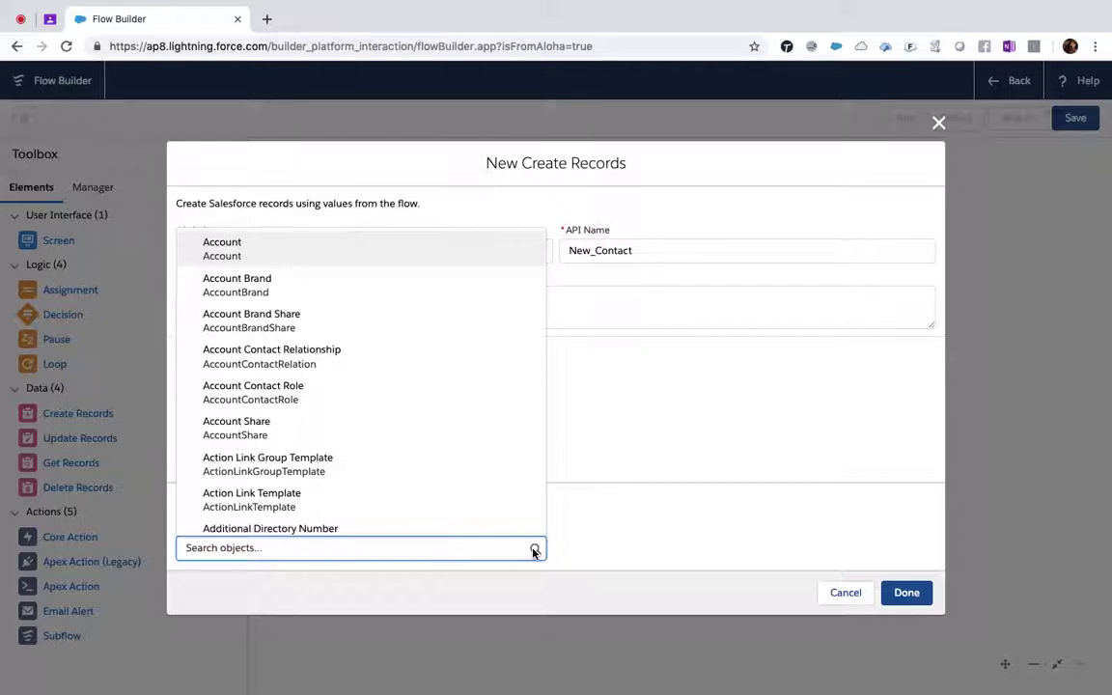
type("Cont")
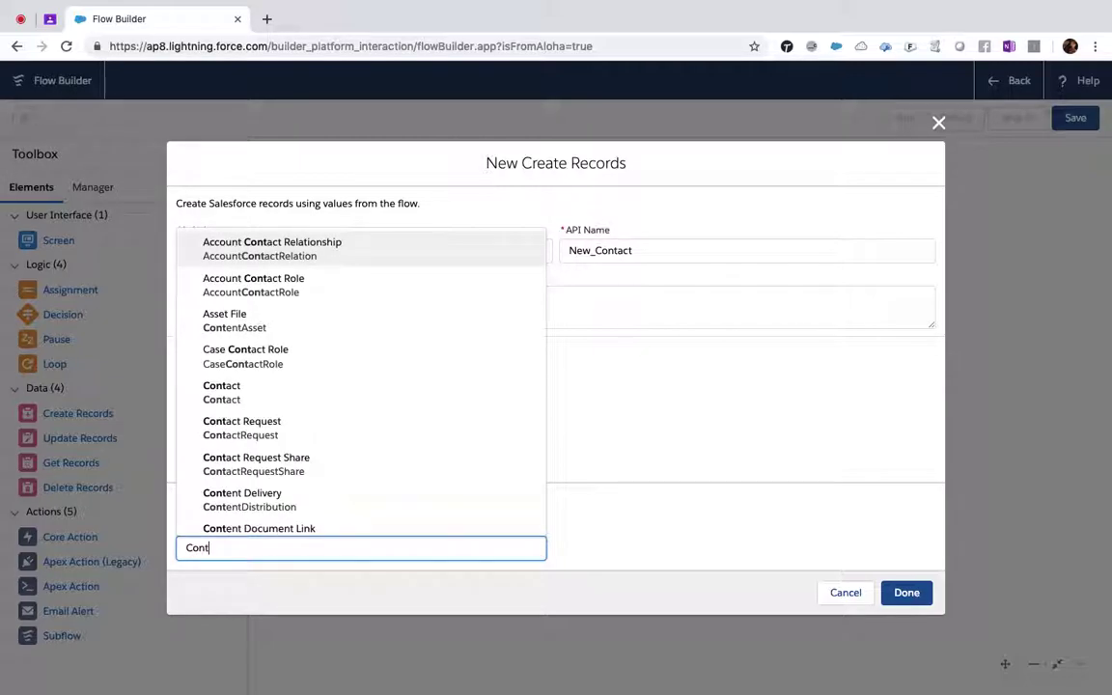
left_click(304, 393)
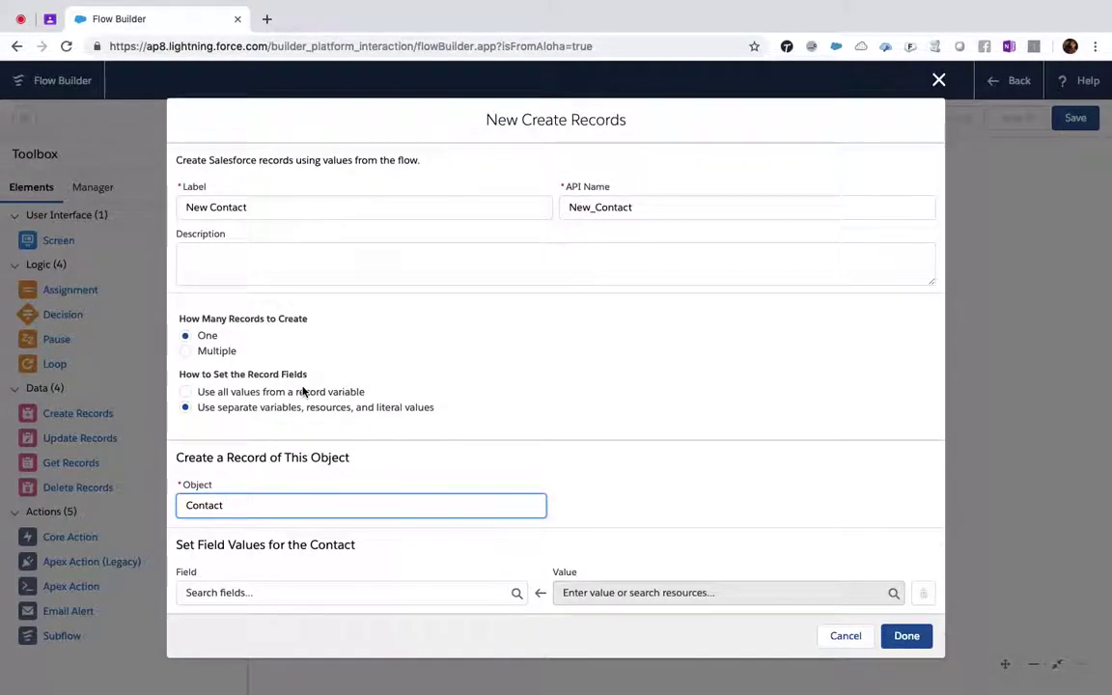
scroll(610, 412, "down", 3)
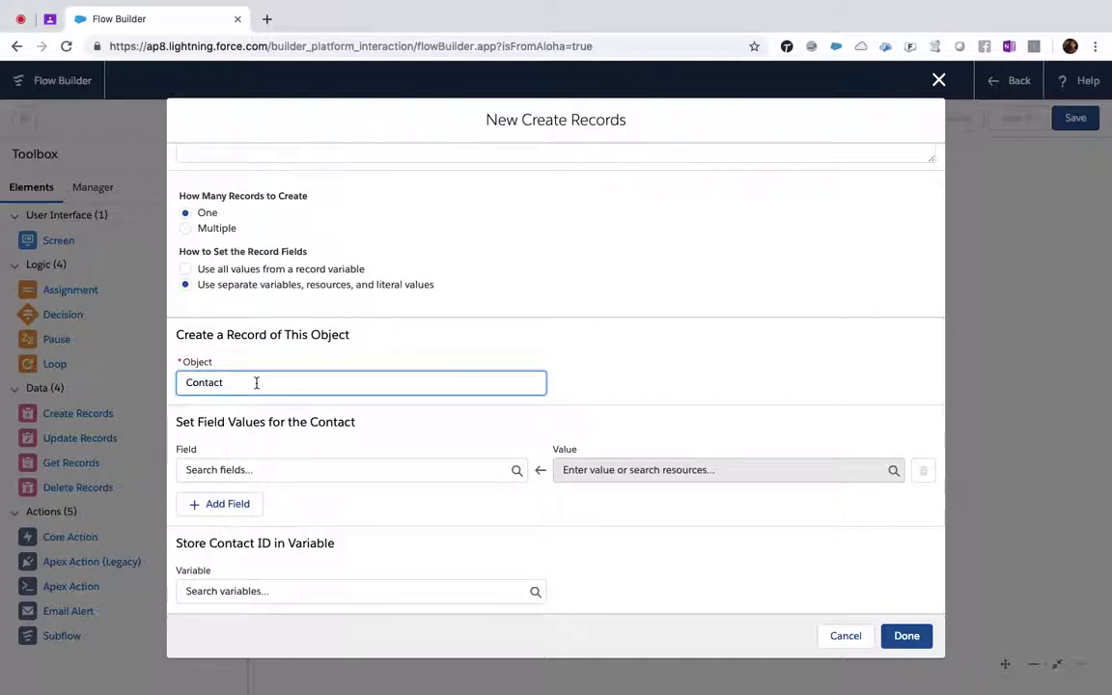
left_click(245, 470)
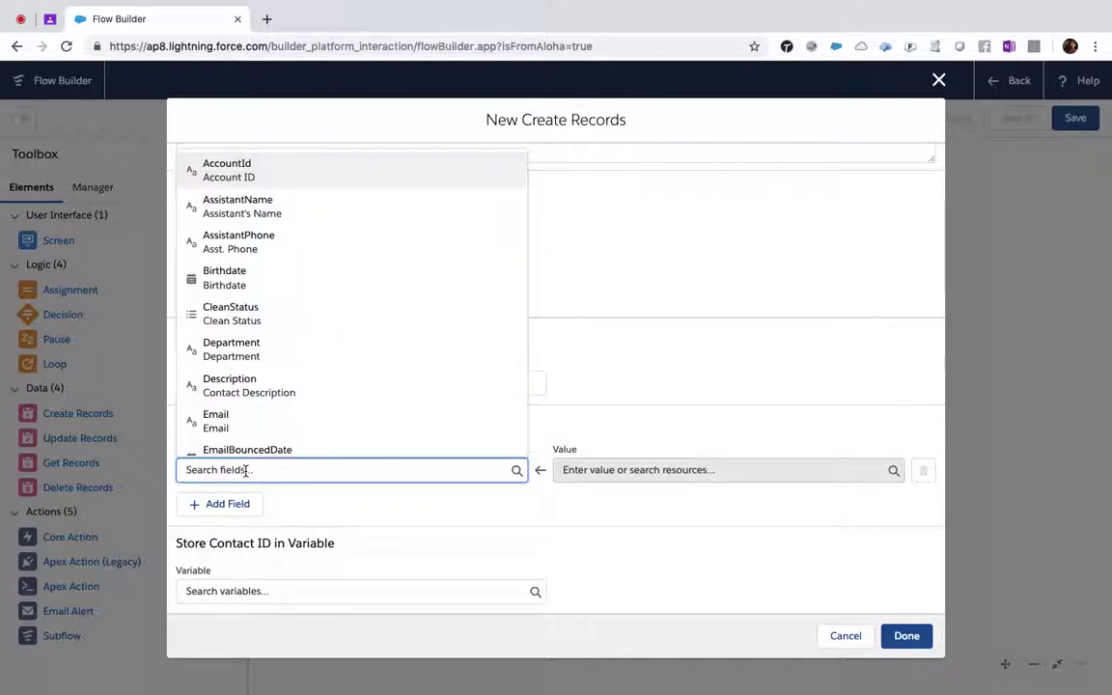
type("First")
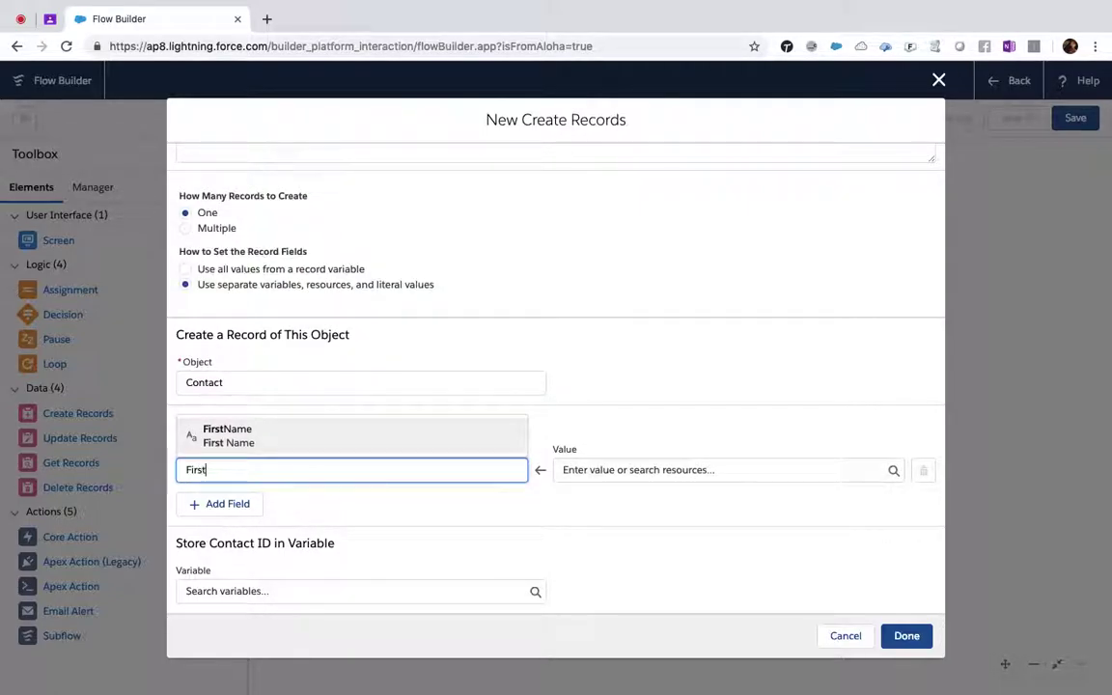
left_click(264, 439)
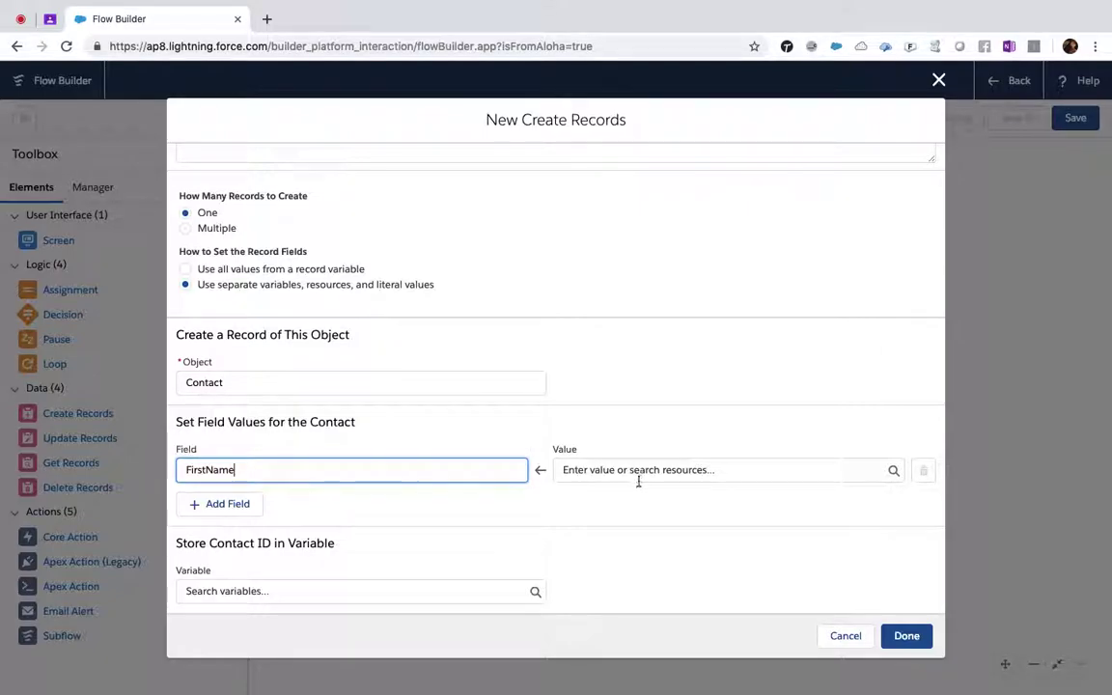
left_click(635, 471)
type("Firs")
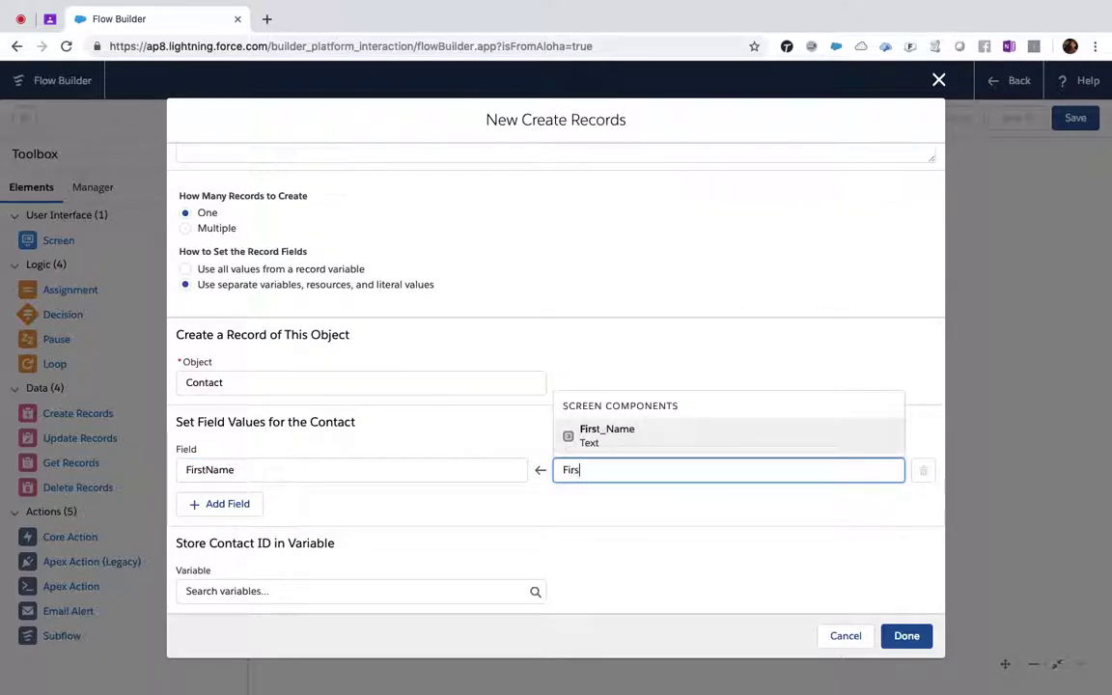
left_click(624, 441)
- Add a row mapping the LastName field to {!Last_Name}
left_click(223, 504)
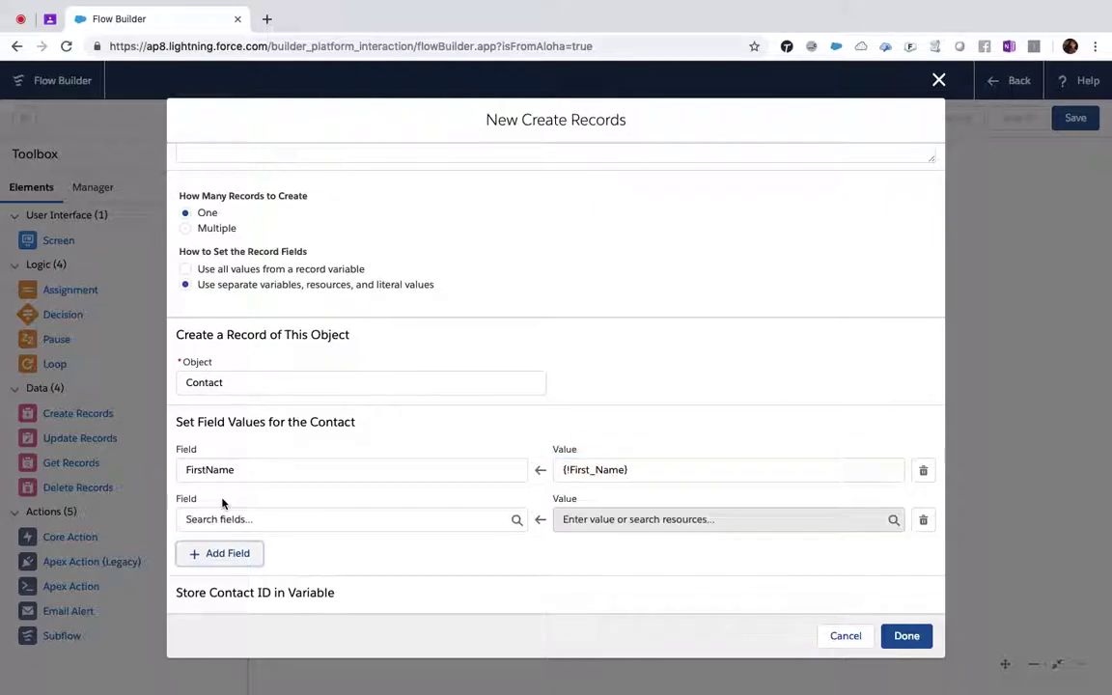
left_click(255, 518)
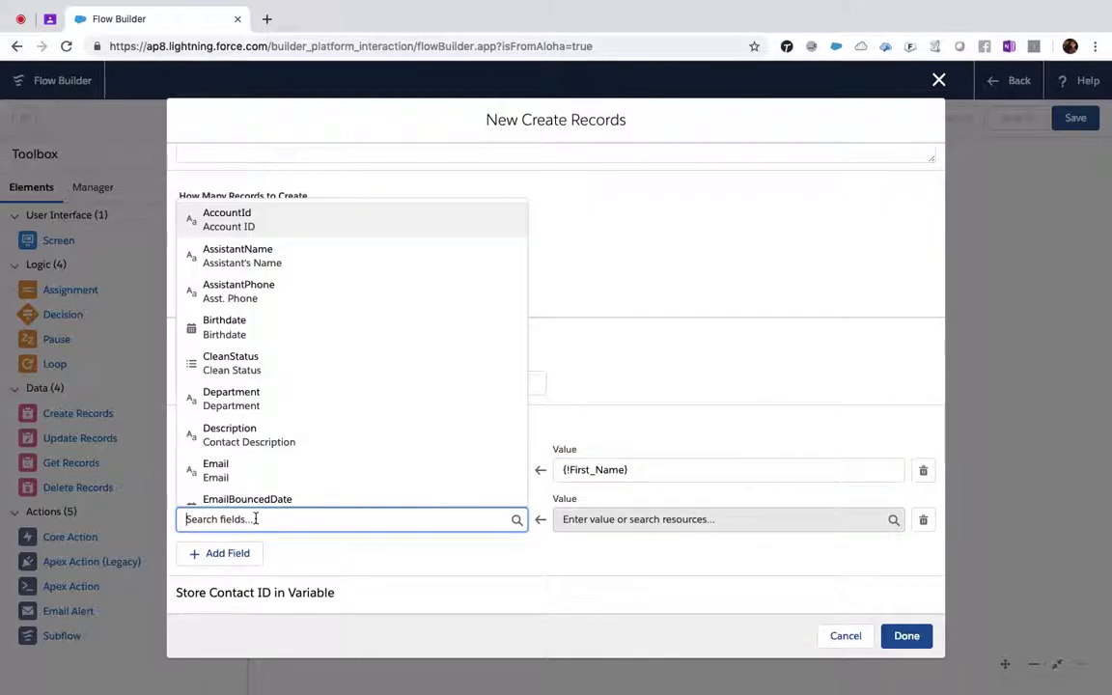
type("Last")
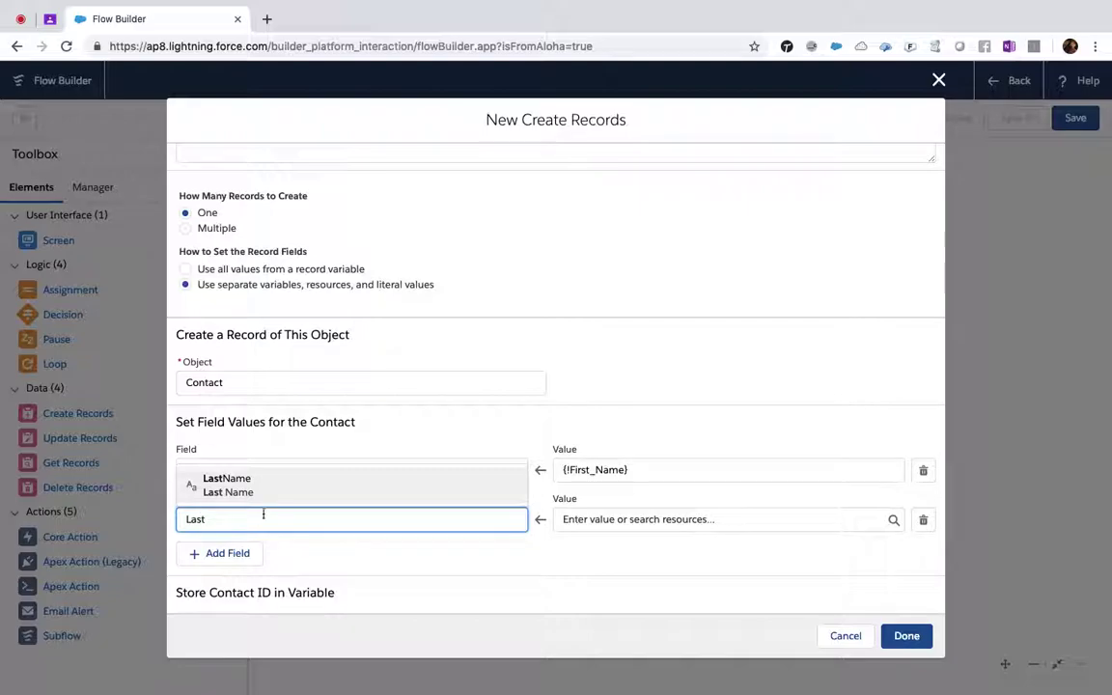
left_click(318, 488)
left_click(611, 519)
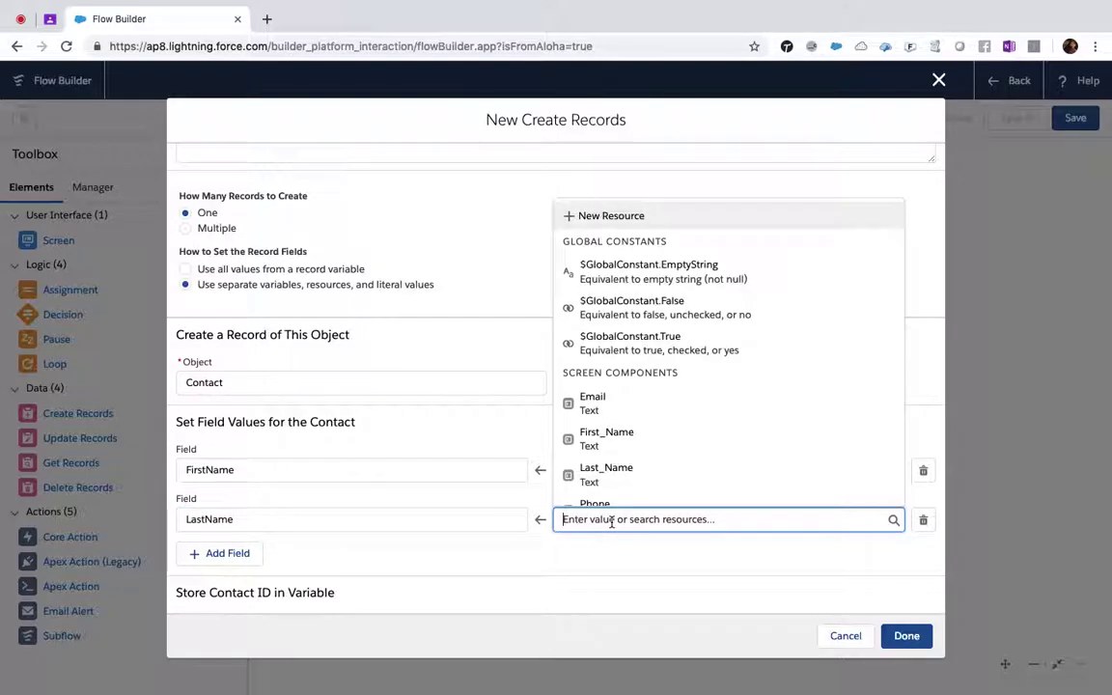
type("LastN")
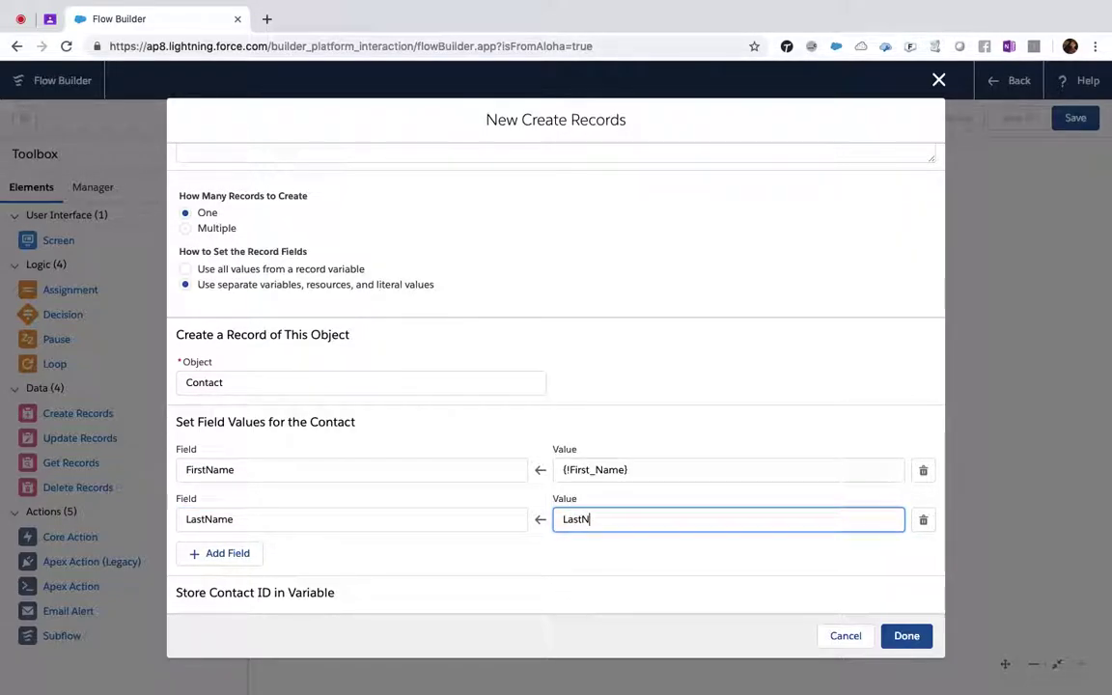
left_click(652, 469)
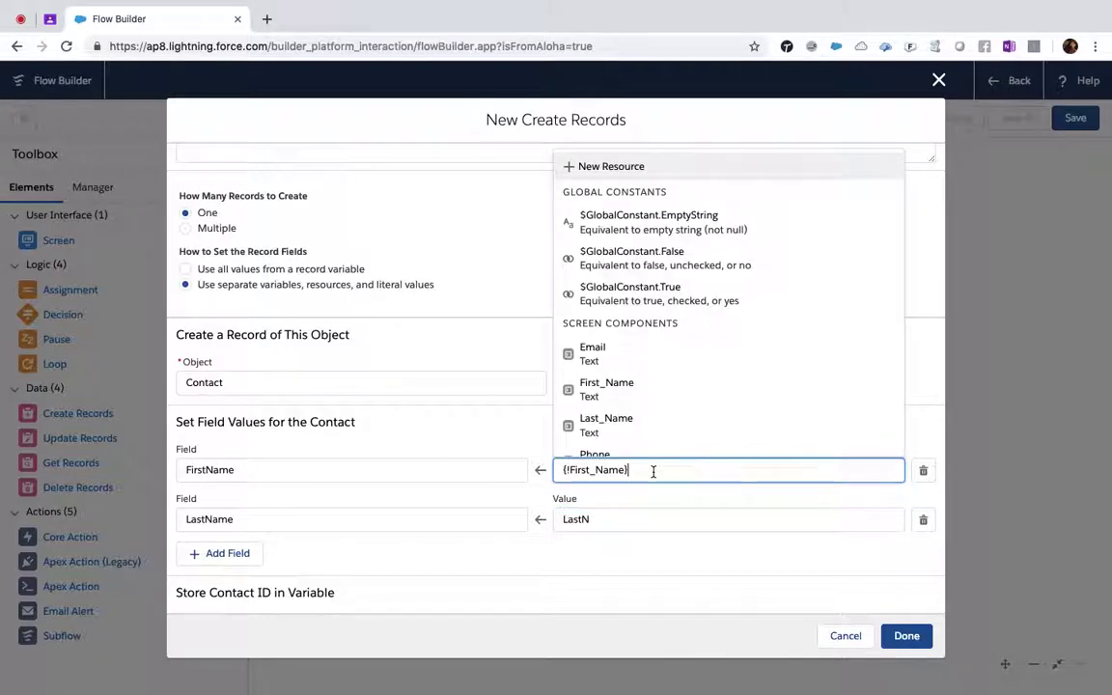
left_click(616, 519)
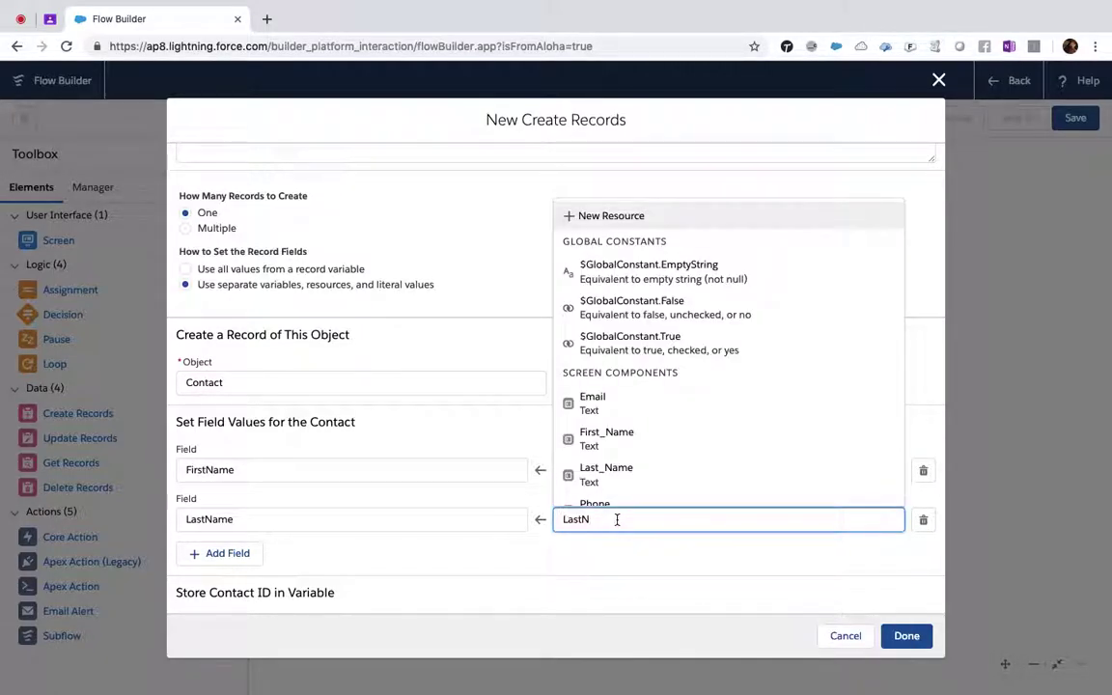
key("BackSpace")
key("BackSpace")
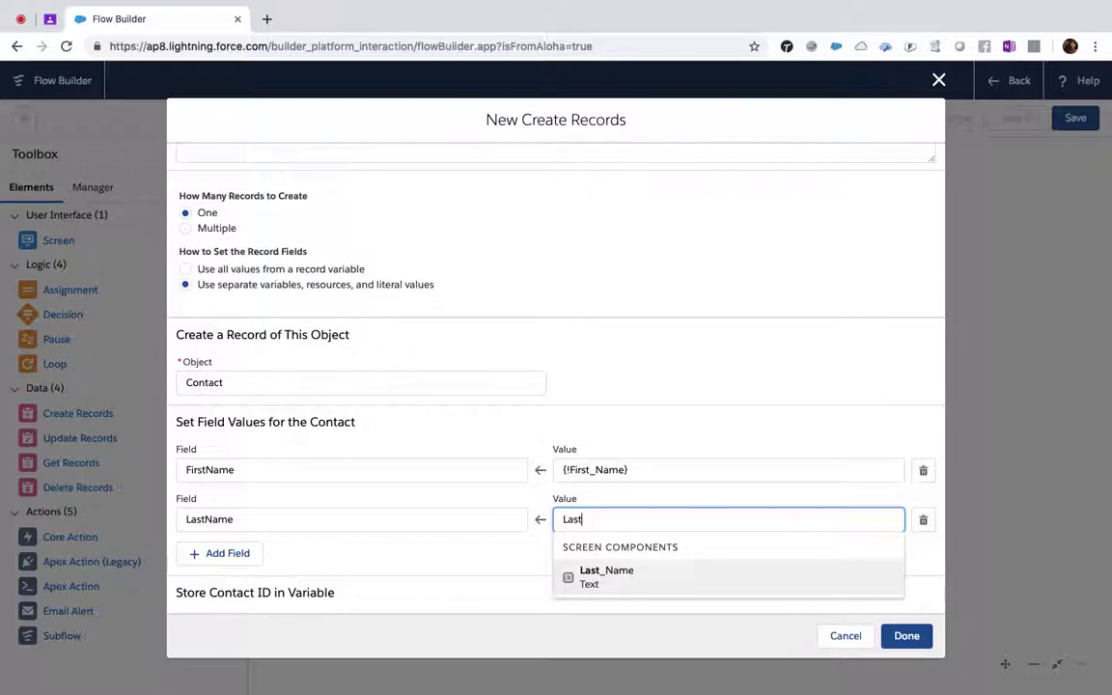
left_click(635, 579)
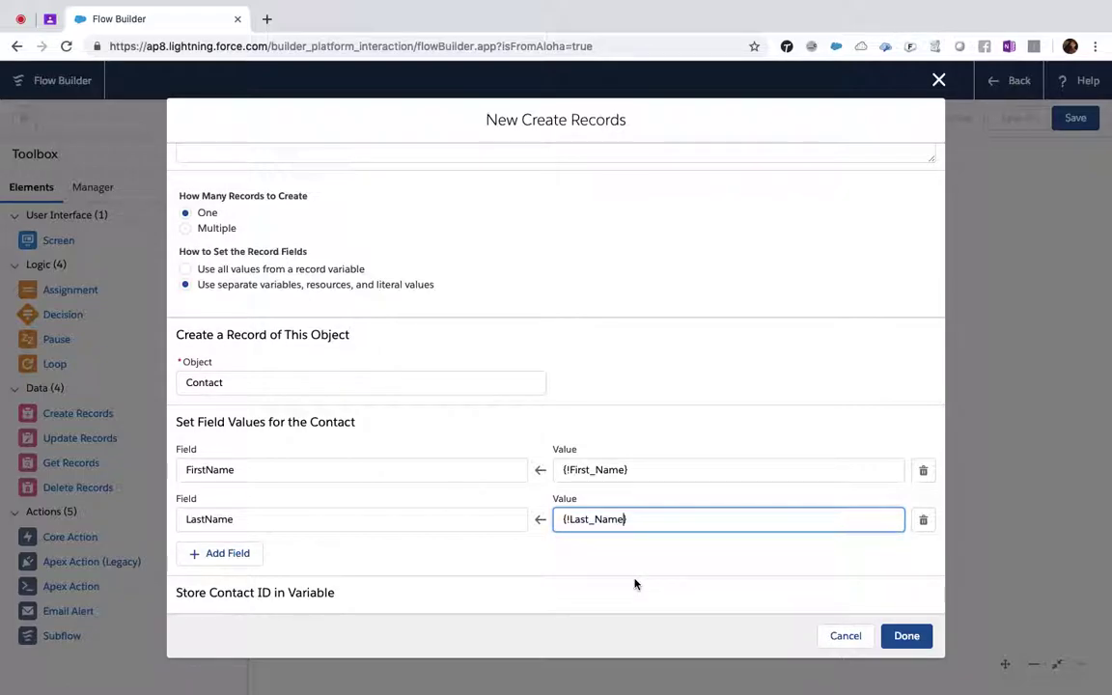
- Add a row mapping the Phone field to {!Phone}
left_click(214, 555)
left_click(236, 566)
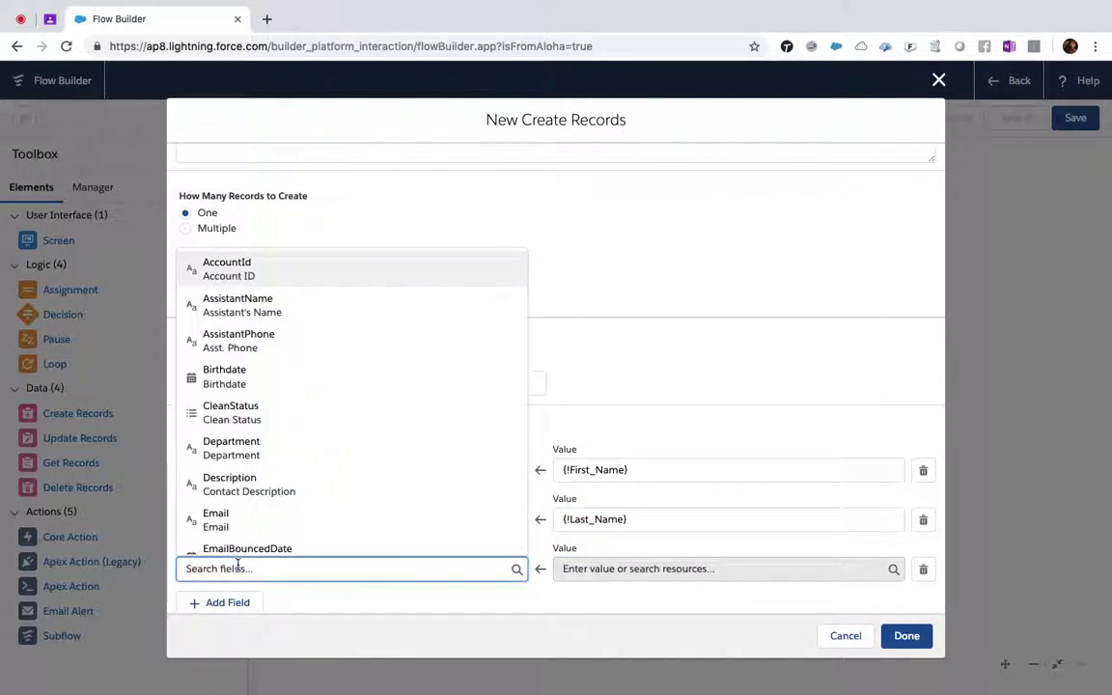
type("Phone")
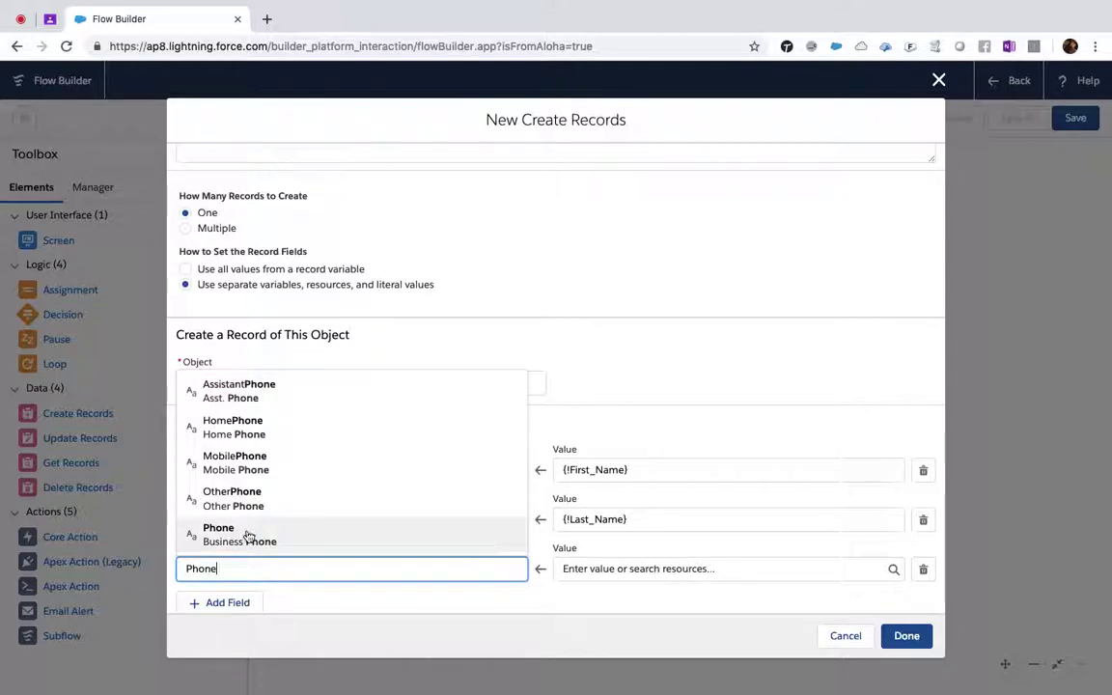
left_click(241, 534)
left_click(632, 569)
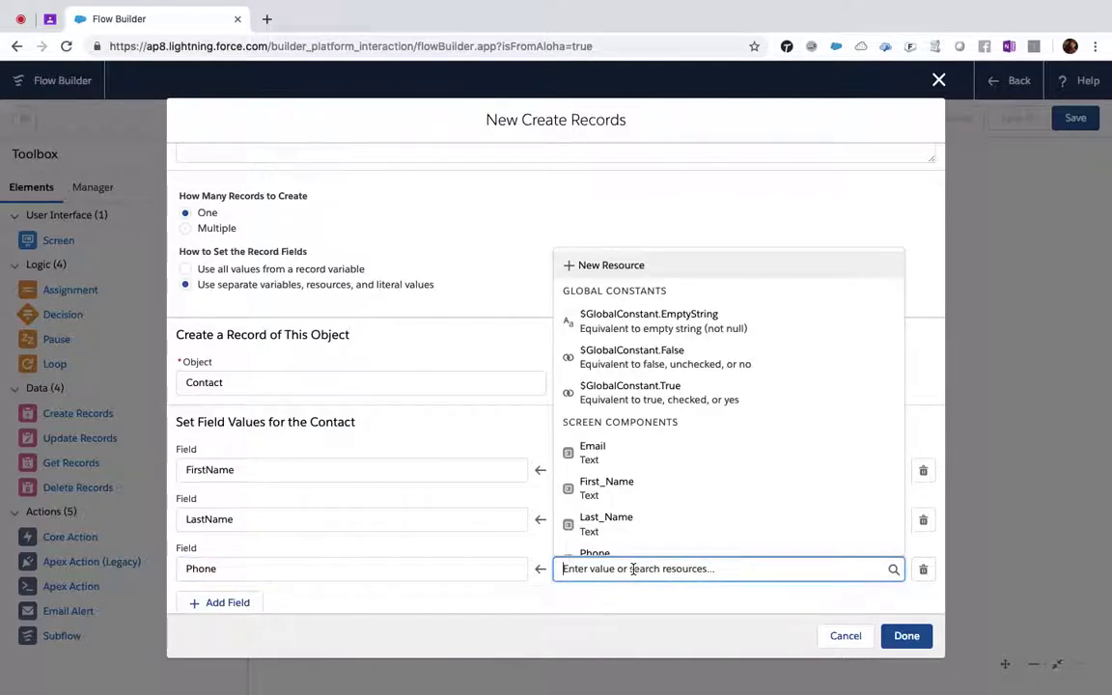
type("Phone")
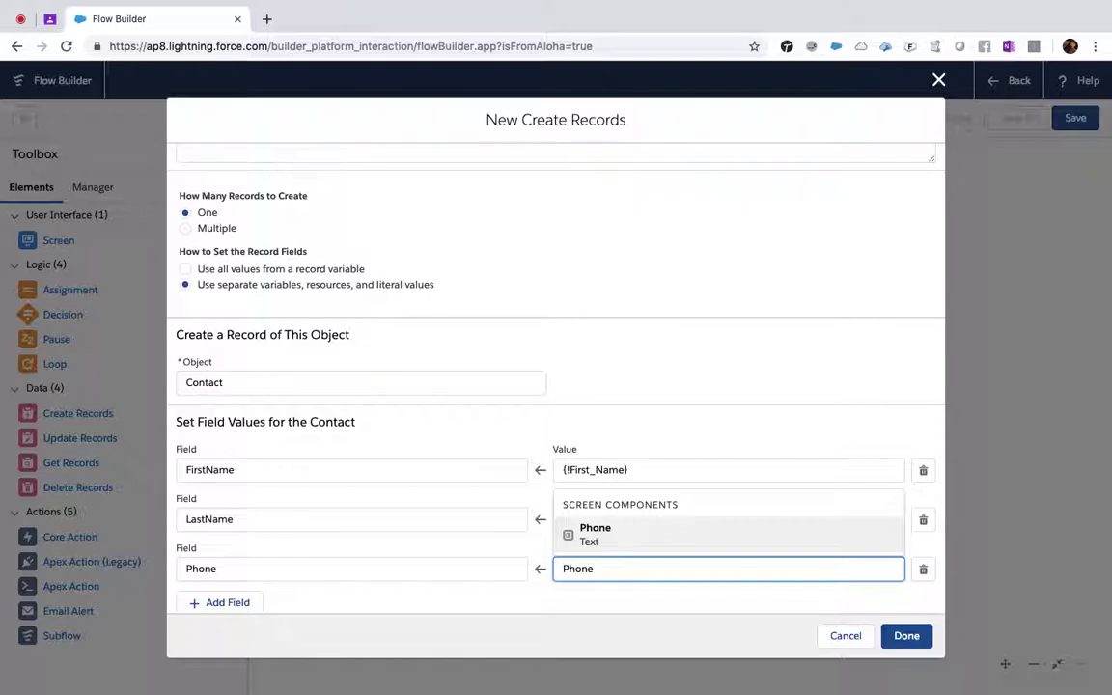
left_click(623, 537)
- Delete the empty fourth field row, leaving three field mappings
scroll(403, 514, "down", 1)
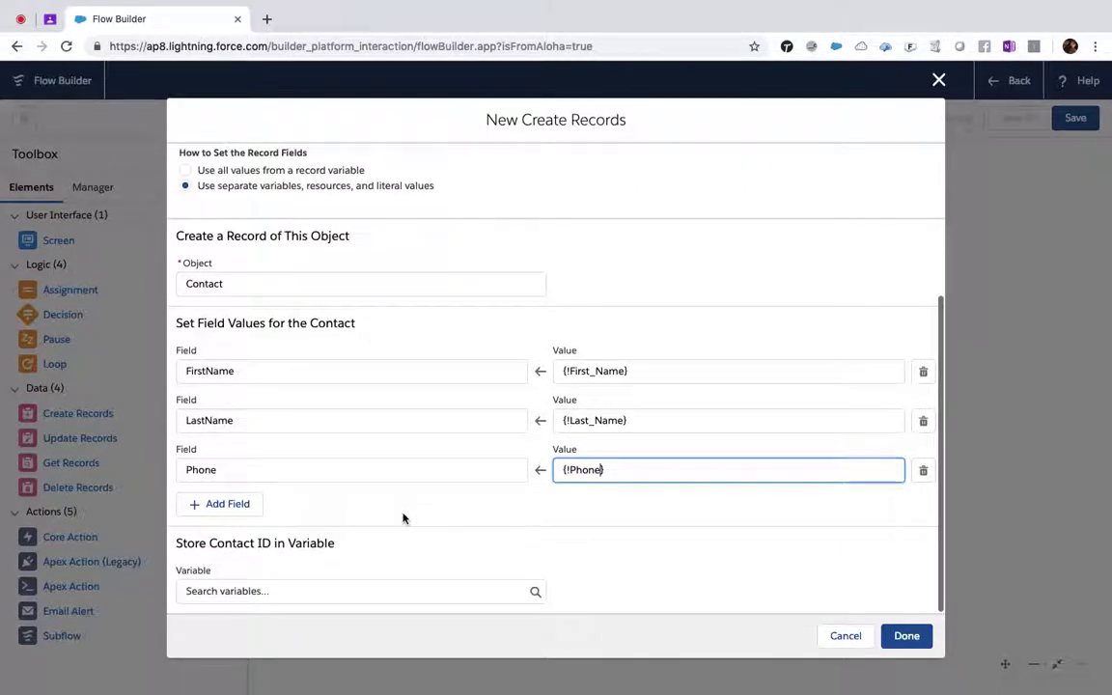
left_click(220, 504)
left_click(251, 520)
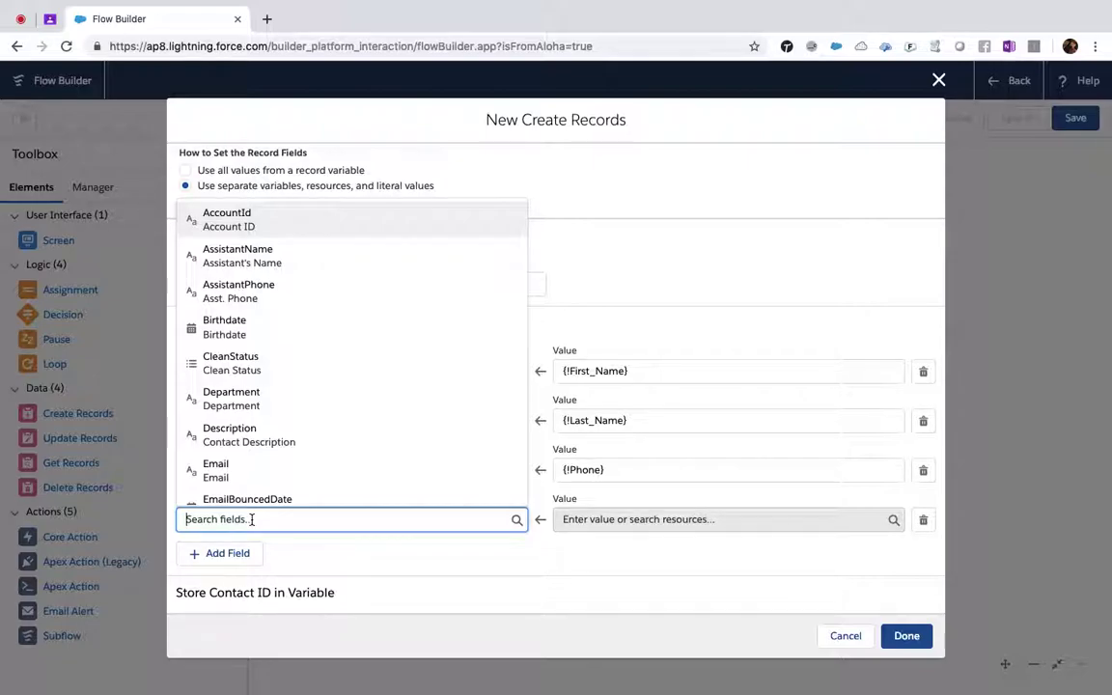
type("Email")
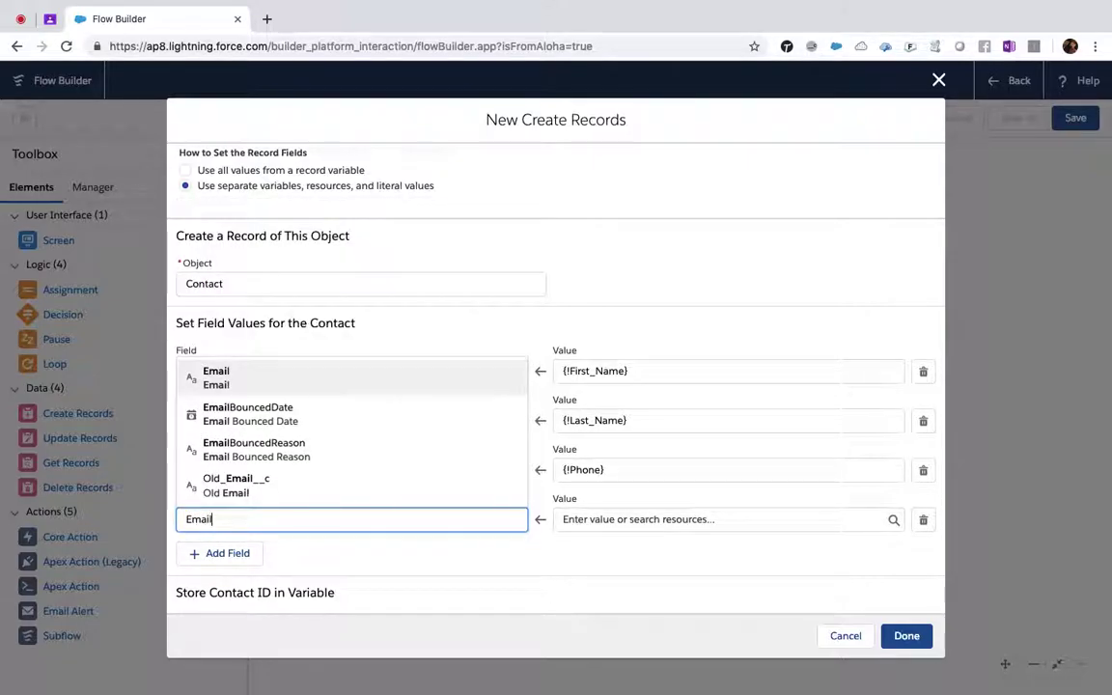
key("BackSpace")
key("BackSpace")
key("BackSpace")
key("BackSpace")
key("BackSpace")
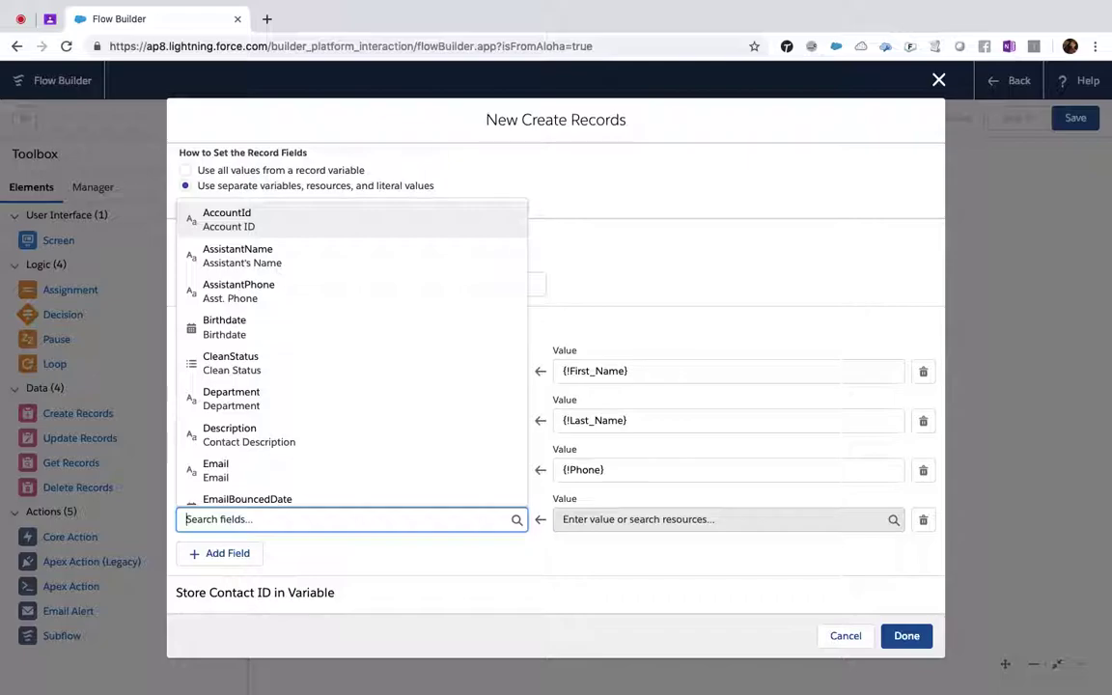
left_click(413, 551)
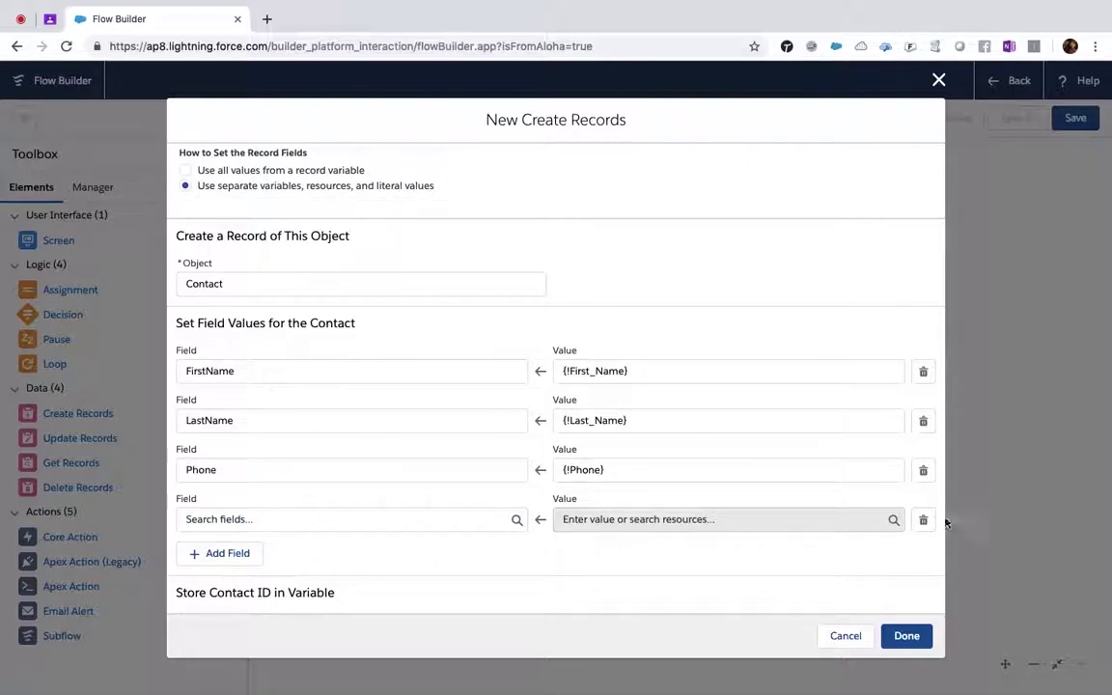
left_click(923, 520)
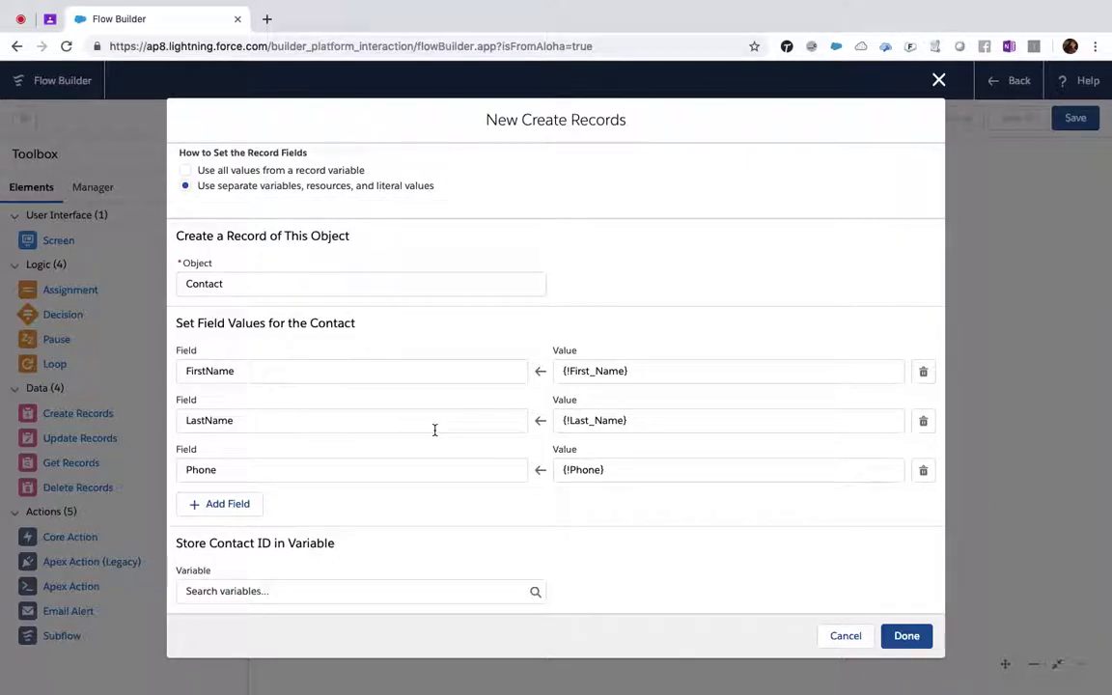
left_click(531, 593)
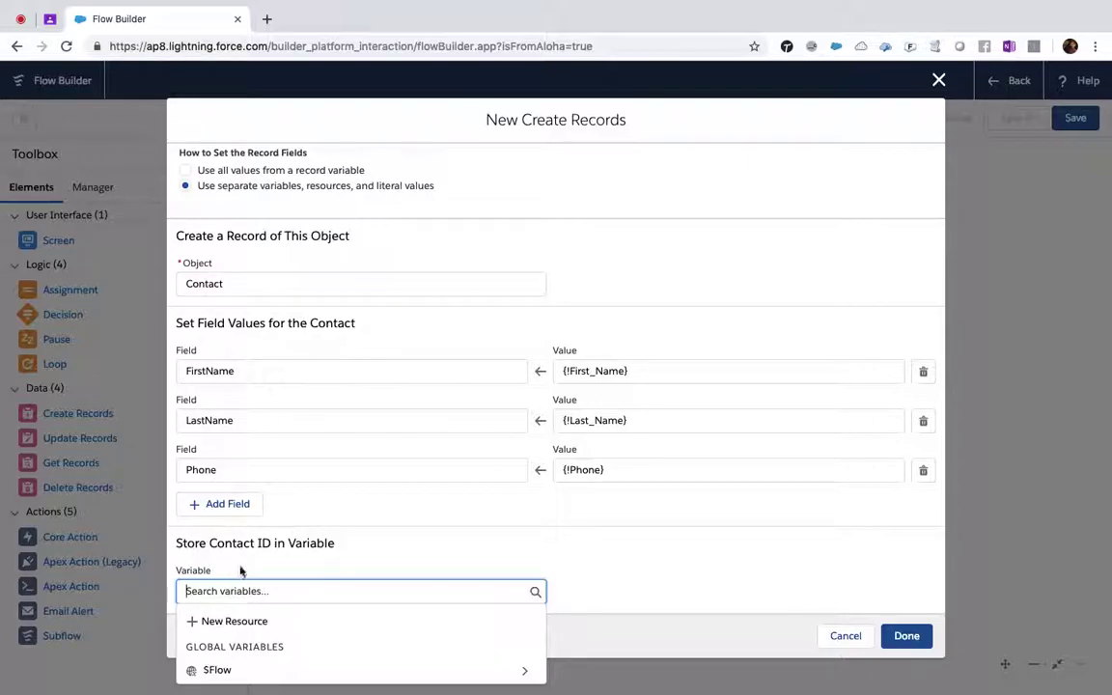
- Create a new Variable resource with API name conid
left_click(248, 629)
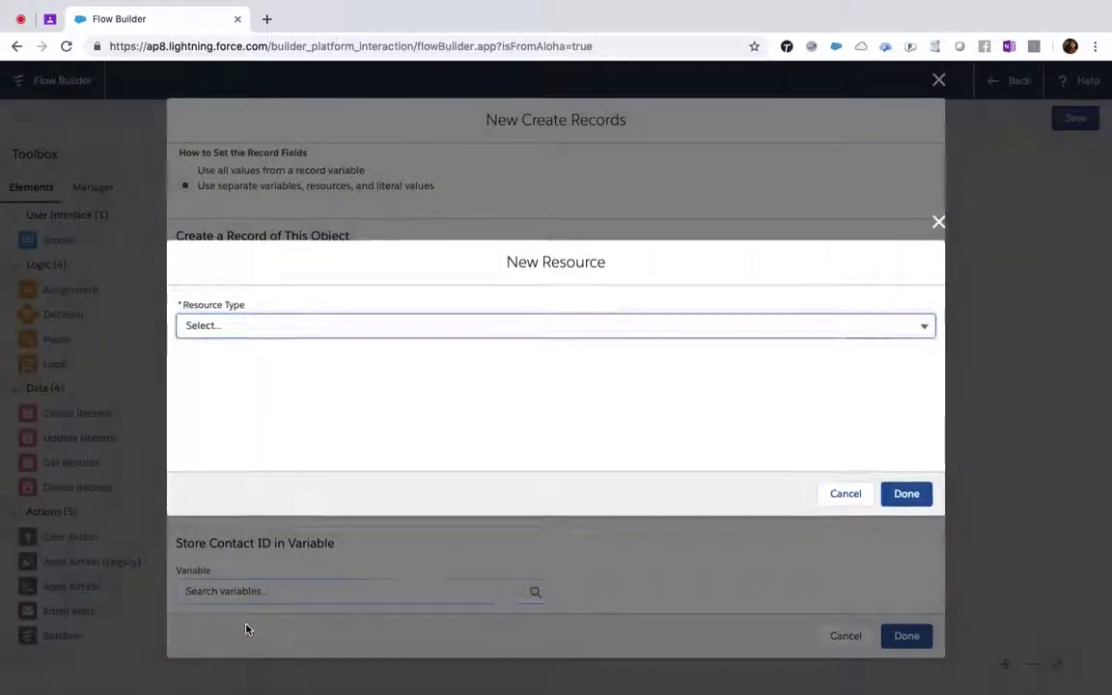
left_click(231, 329)
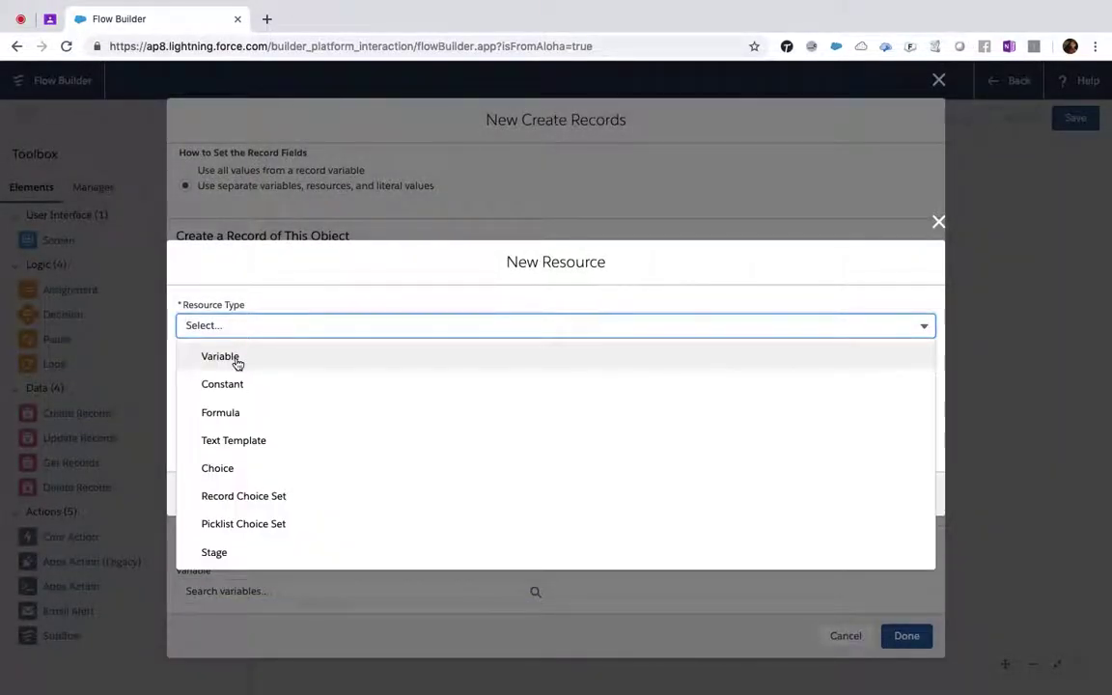
left_click(237, 362)
left_click(220, 329)
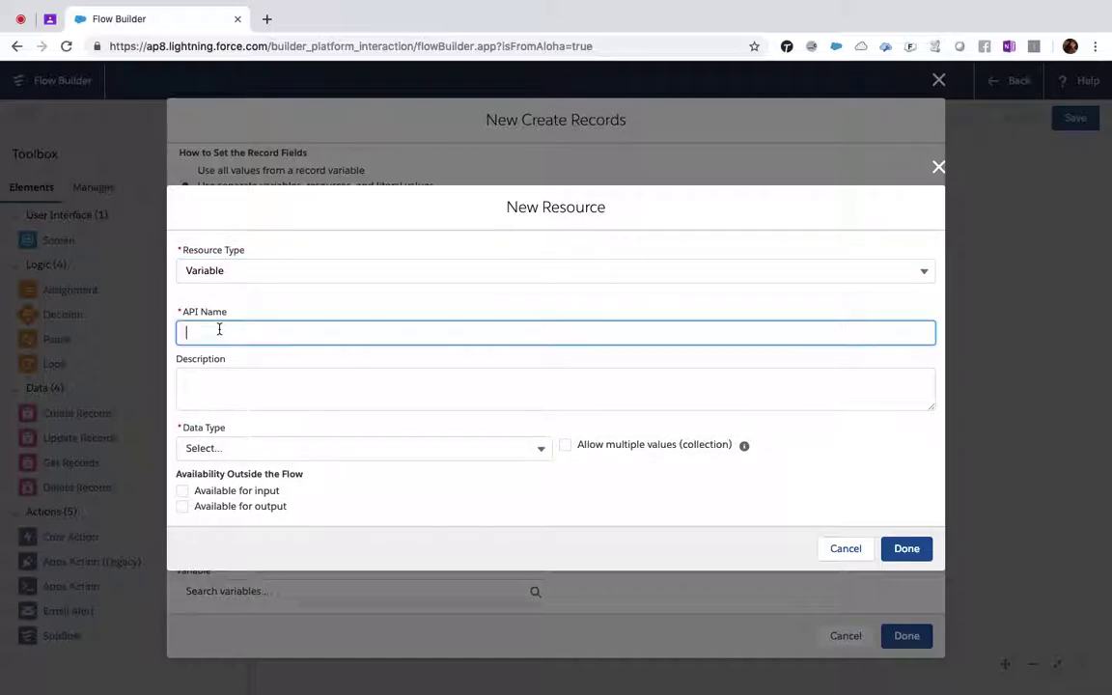
type("contactid")
key("BackSpace")
key("BackSpace")
key("BackSpace")
key("BackSpace")
key("Delete")
type("n")
- Give conid data type Record with object Contact and save it
left_click(260, 448)
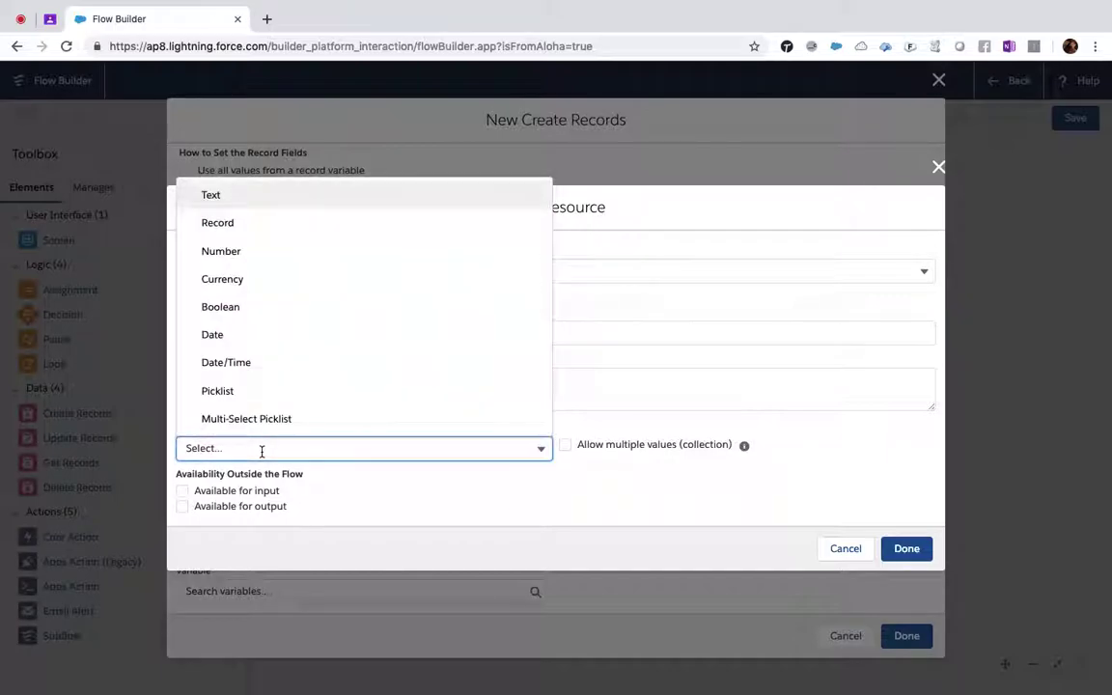
left_click(245, 226)
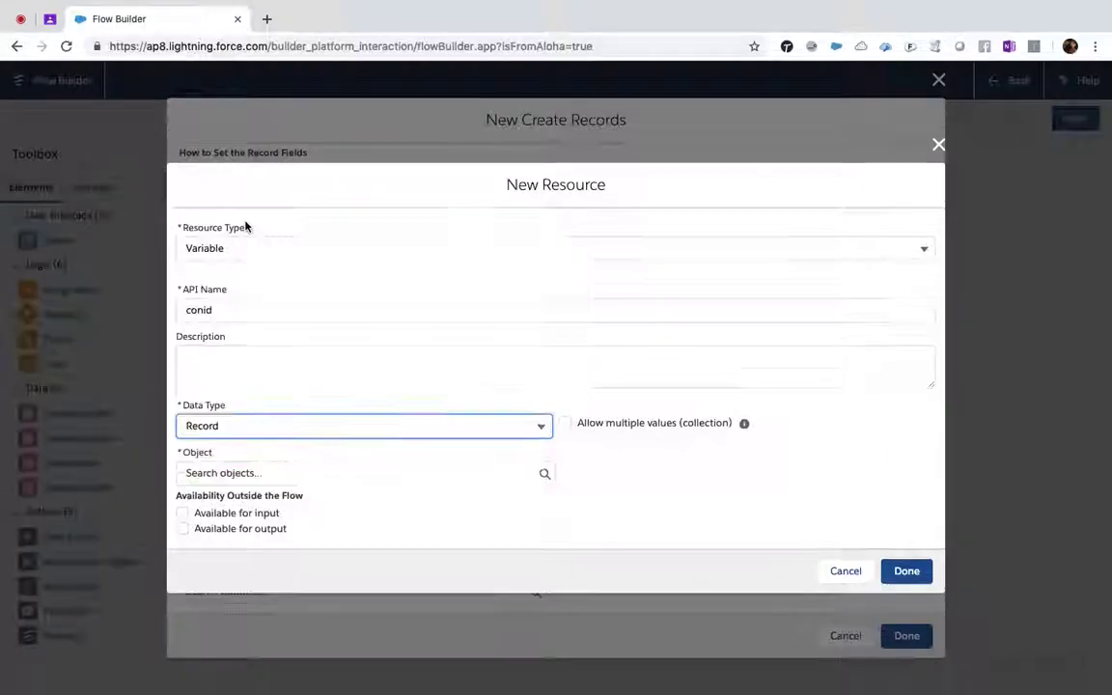
left_click(226, 473)
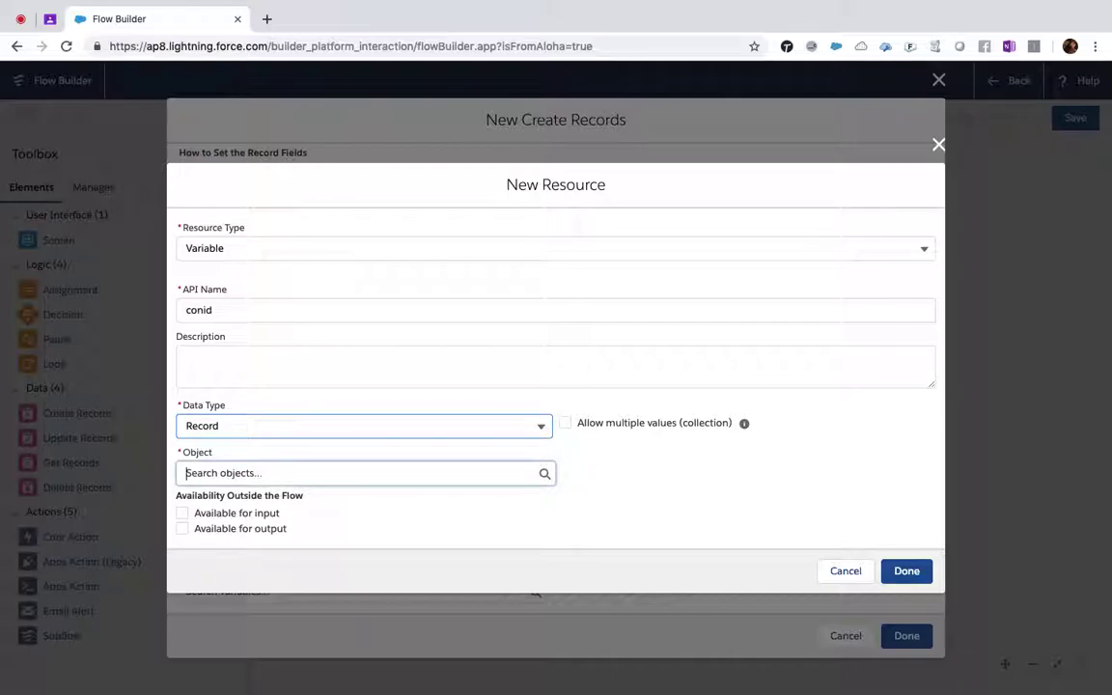
type("conta")
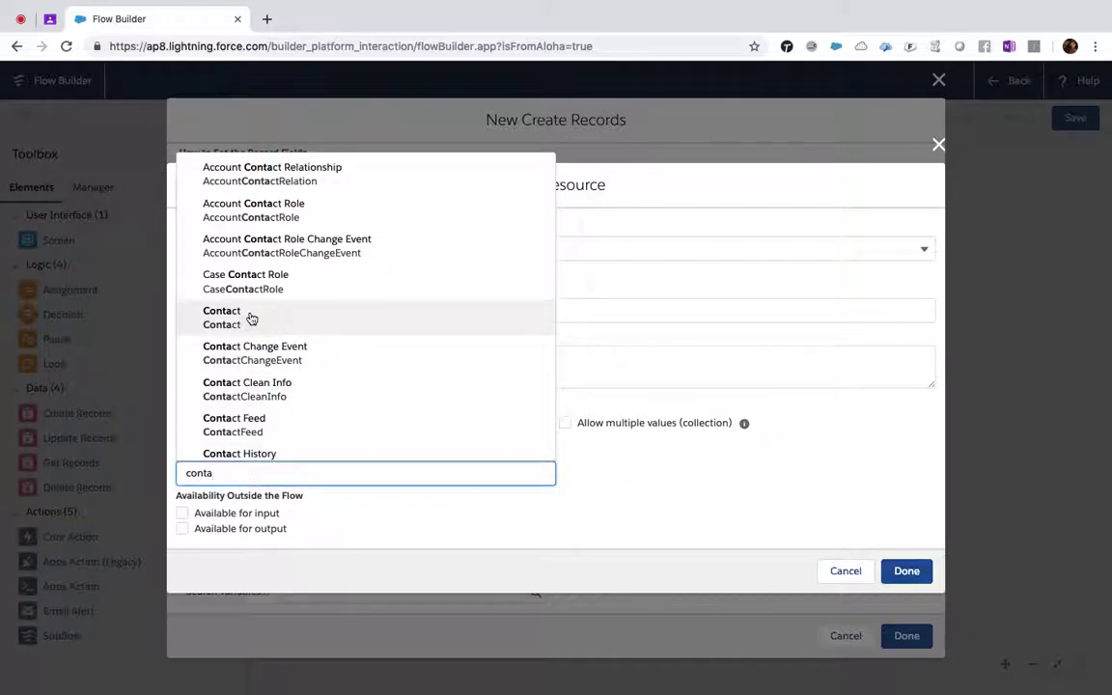
left_click(251, 318)
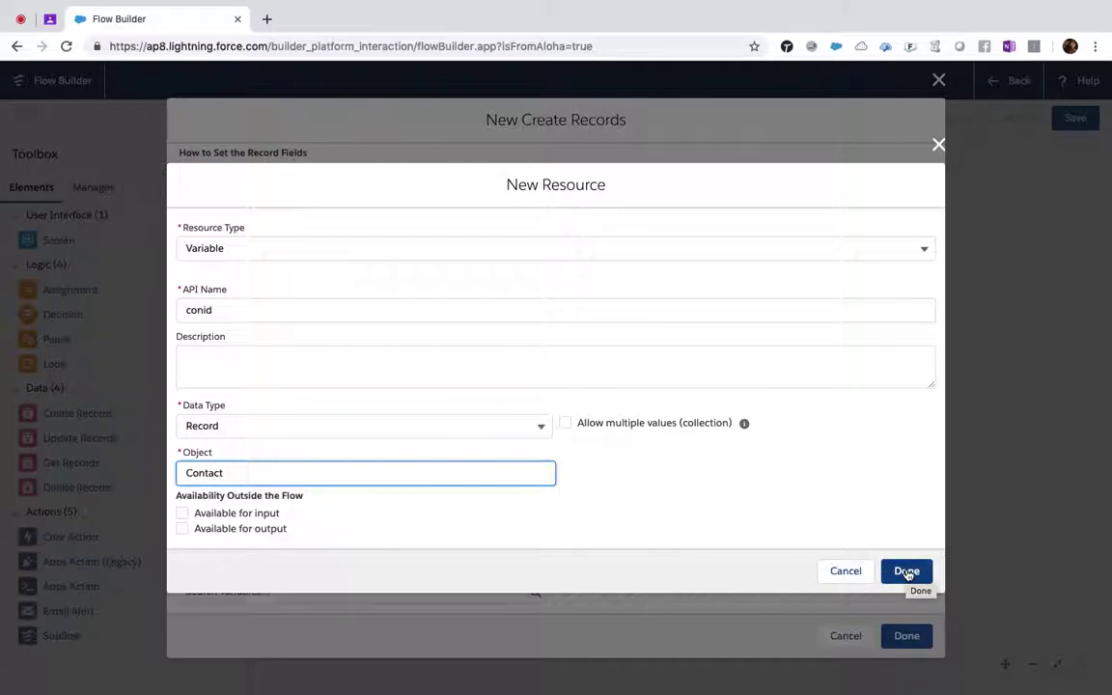
left_click(907, 573)
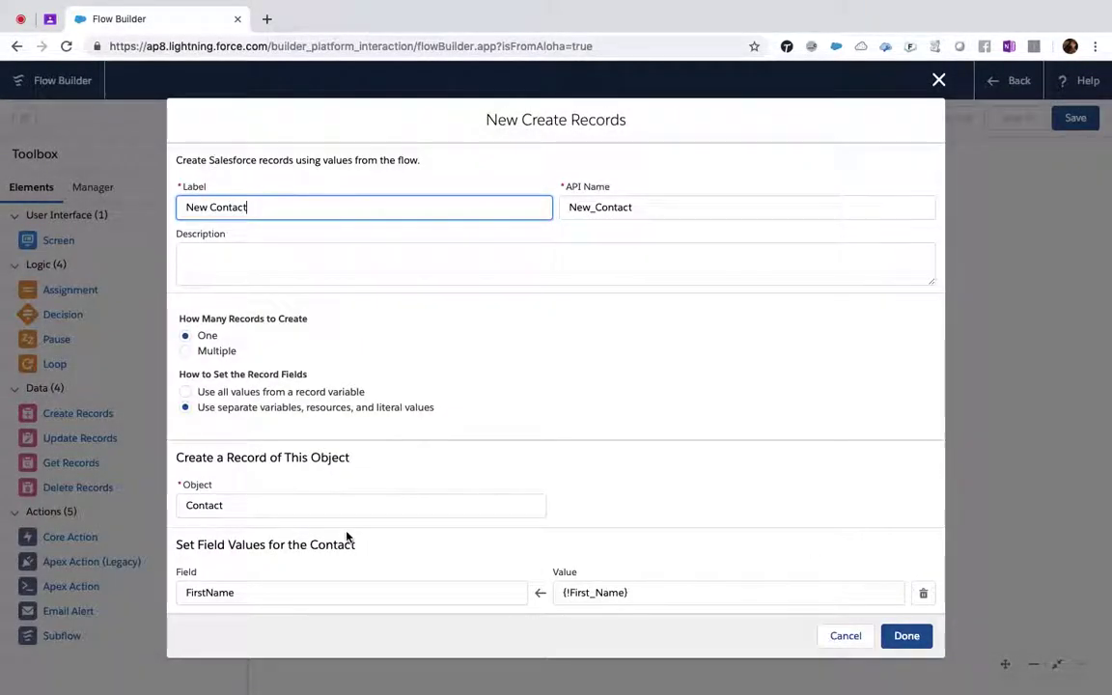
- Store the new Contact ID in {!conid.Id} and finish the New Contact element
scroll(345, 534, "down", 5)
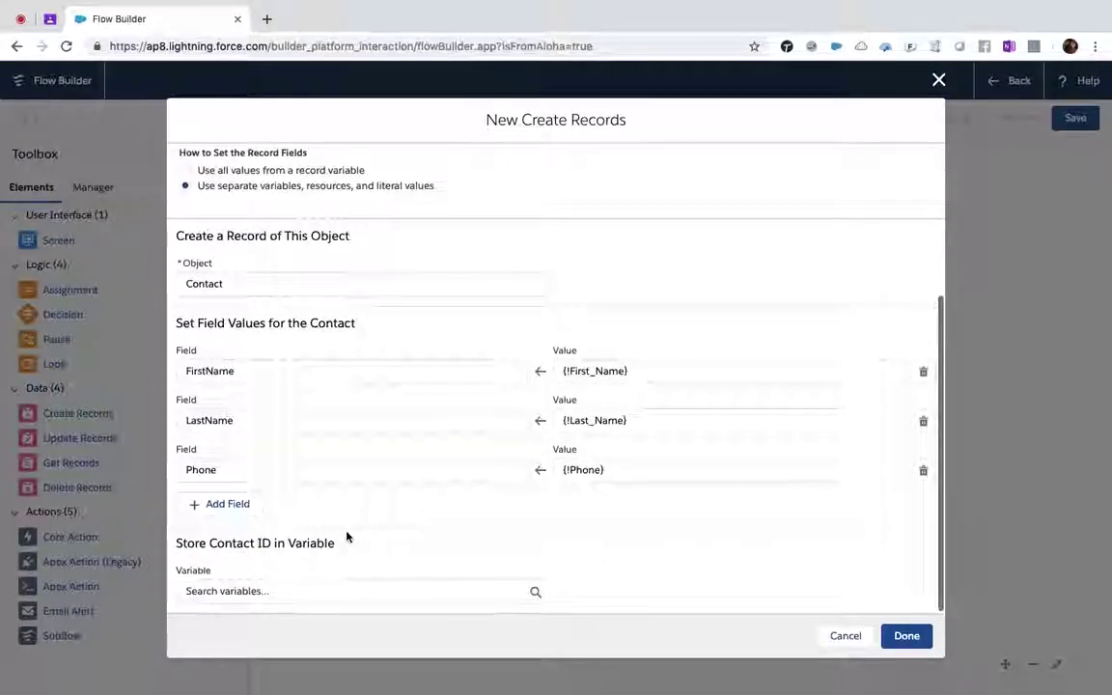
left_click(241, 592)
left_click(241, 513)
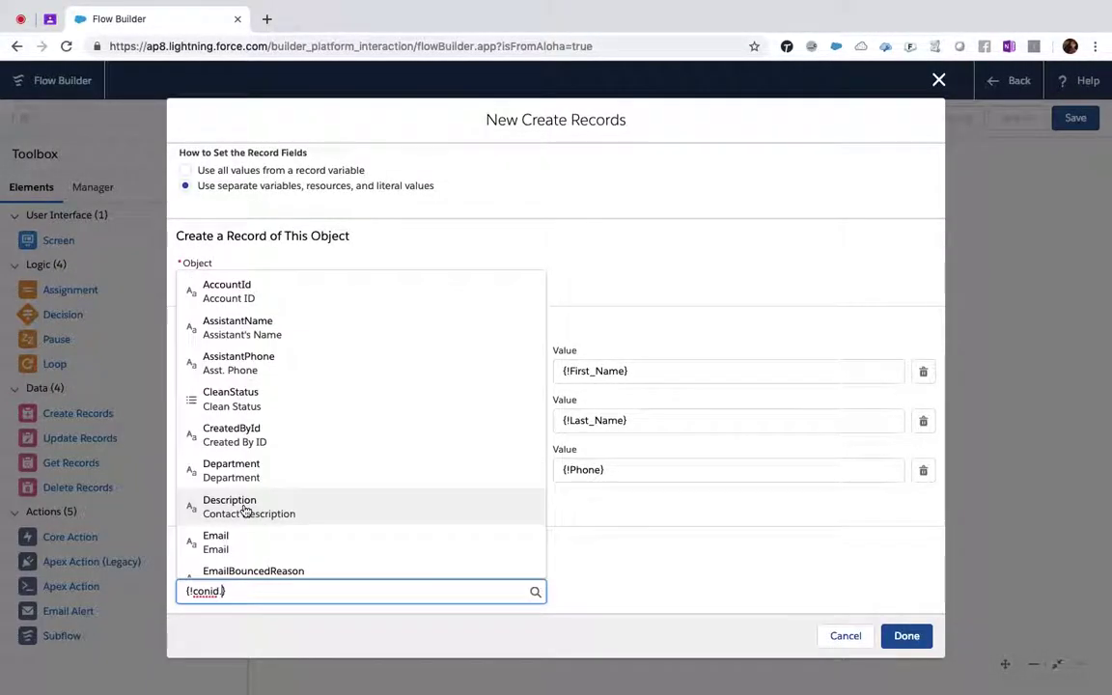
scroll(345, 509, "down", 5)
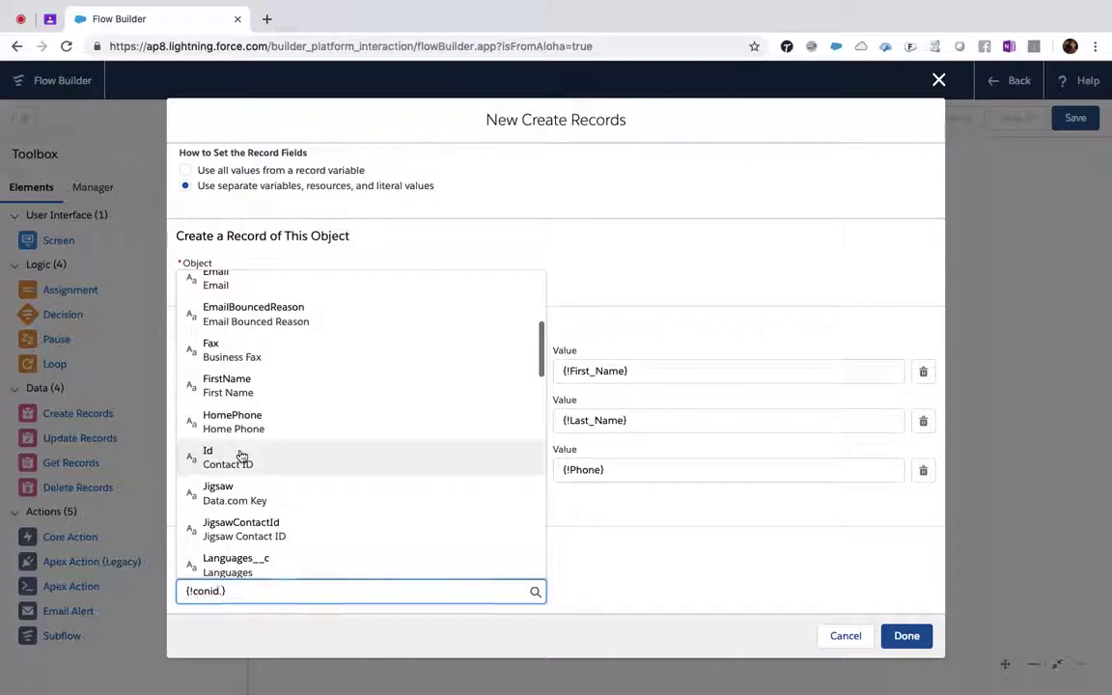
left_click(241, 456)
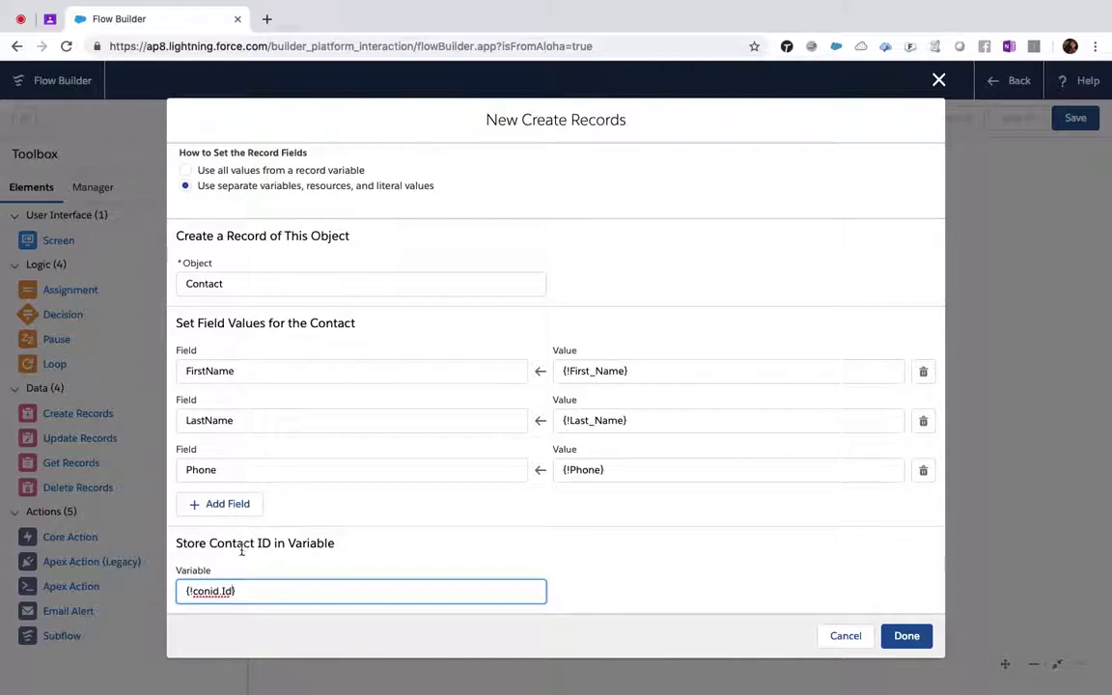
left_click(906, 636)
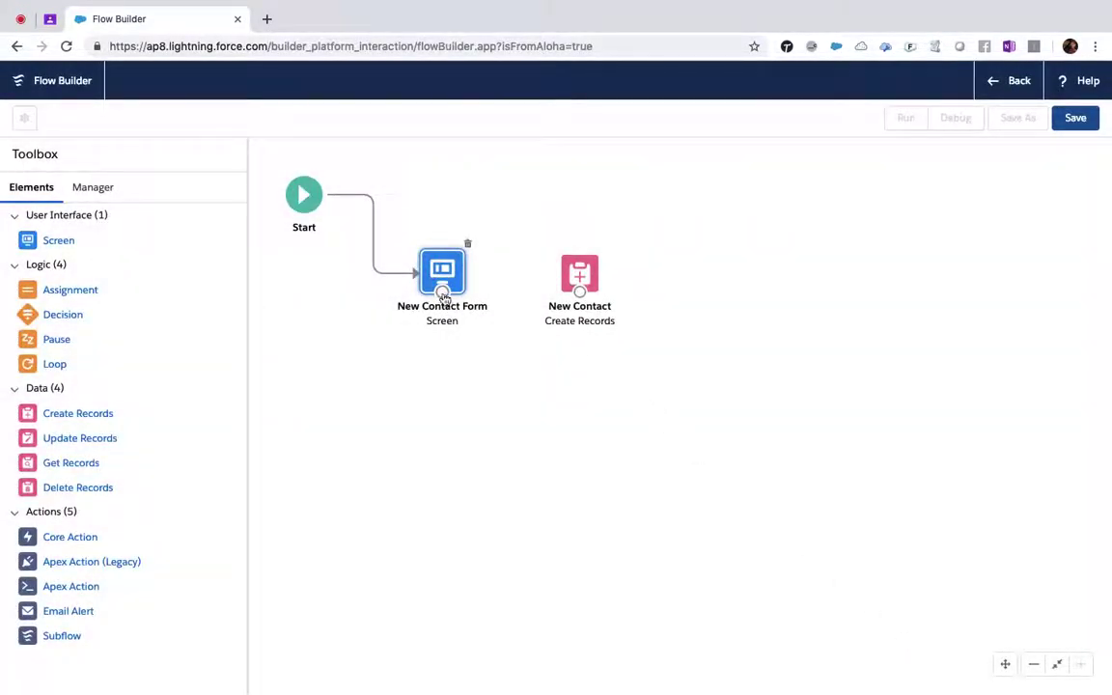
- Move New Contact lower and connect New Contact Form to it
left_click_drag(583, 285, 583, 350)
left_click_drag(444, 291, 585, 356)
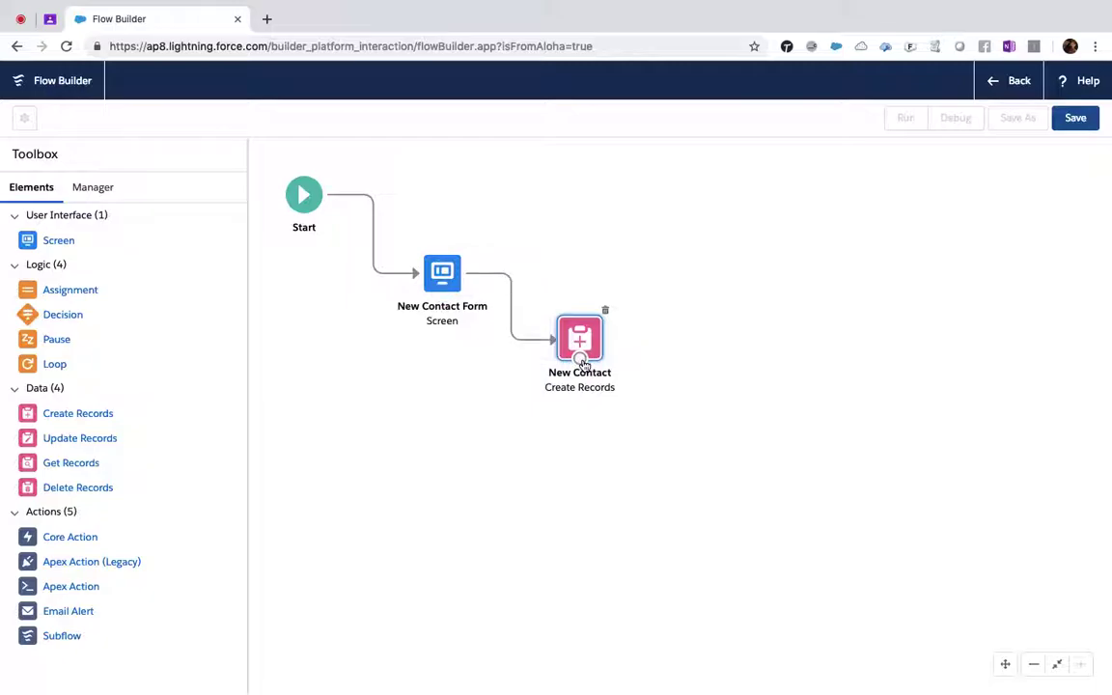
- Save the flow as the Screen Flow 'New Contact' and go back to the Flows list
left_click(1077, 118)
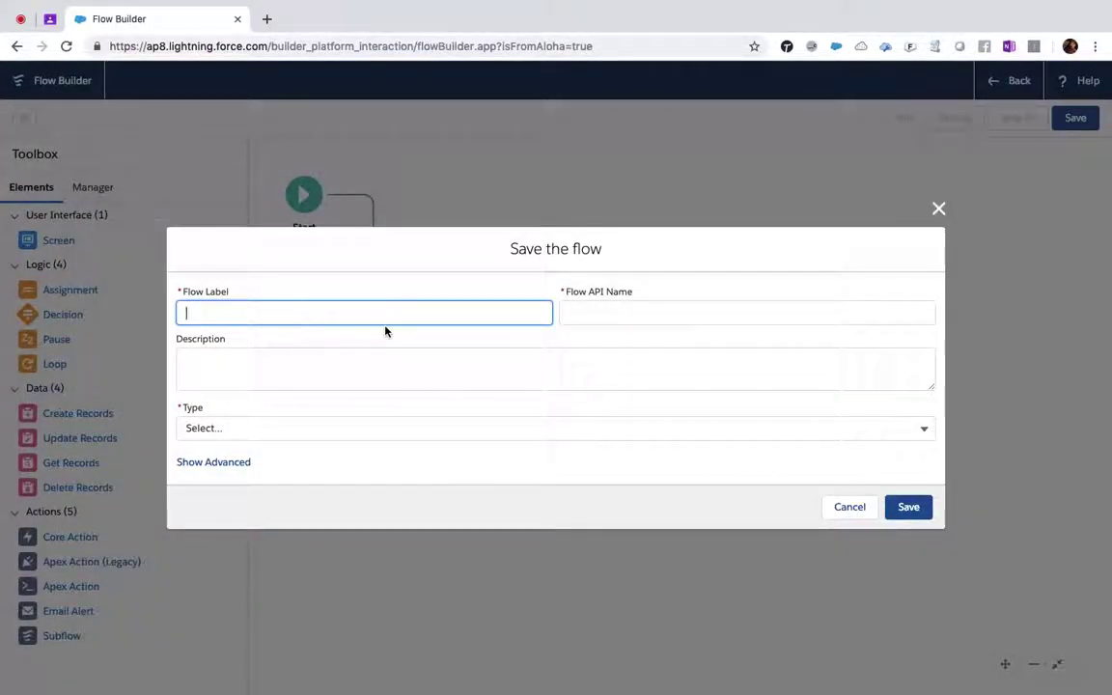
type("New Contact")
key("Tab")
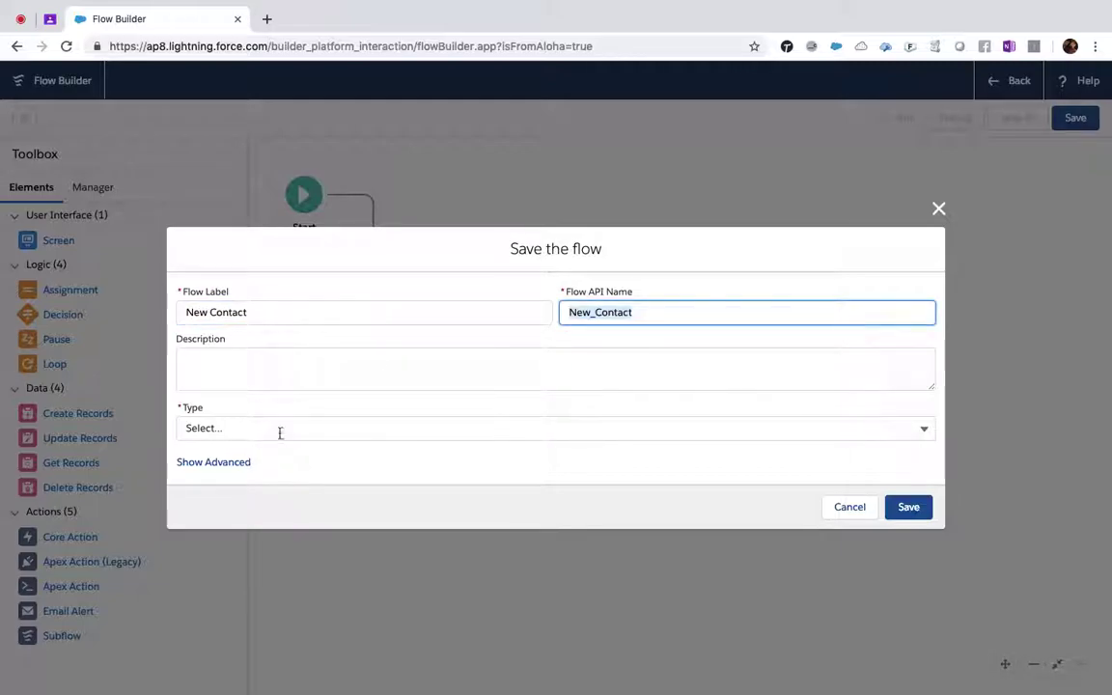
left_click(276, 429)
left_click(225, 571)
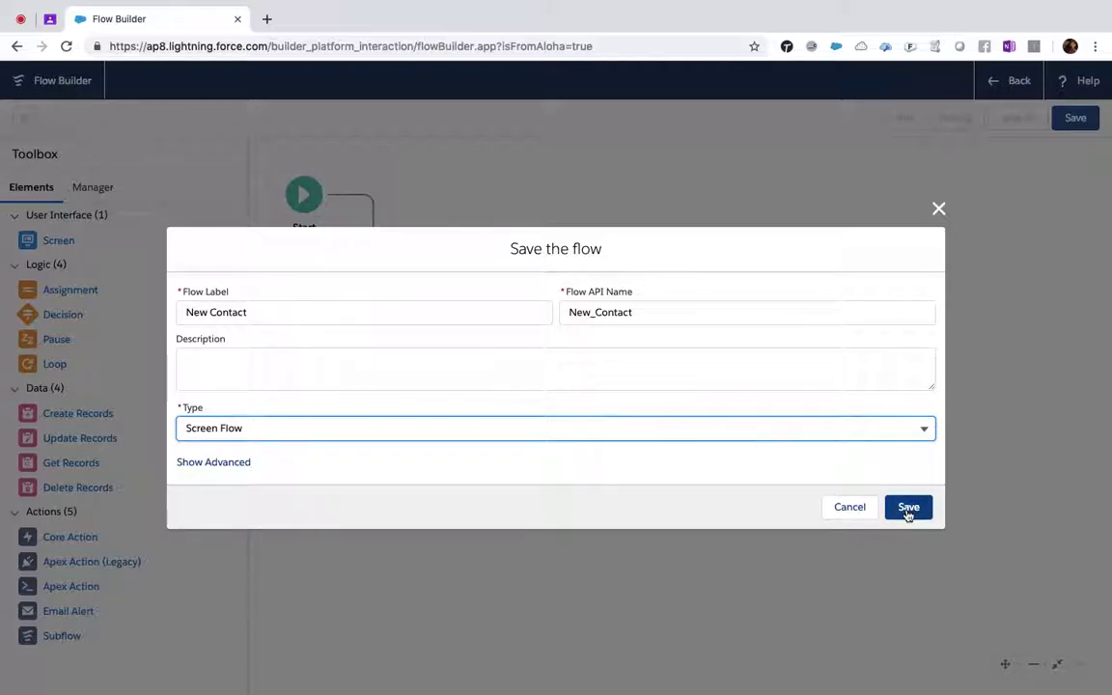
left_click(441, 428)
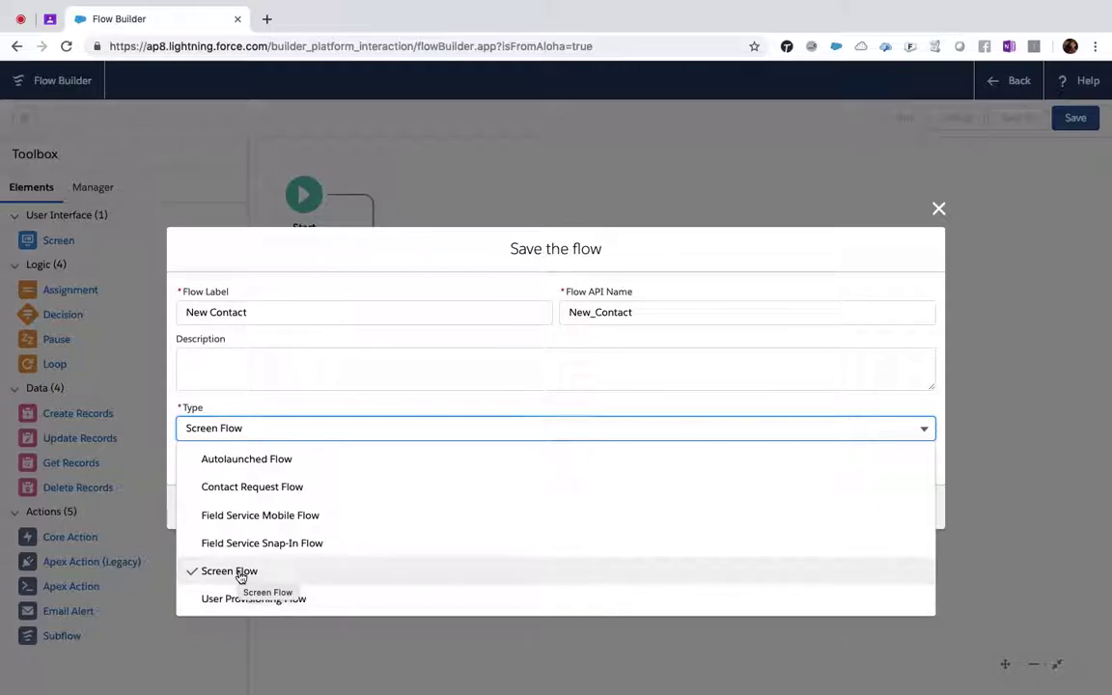
left_click(703, 373)
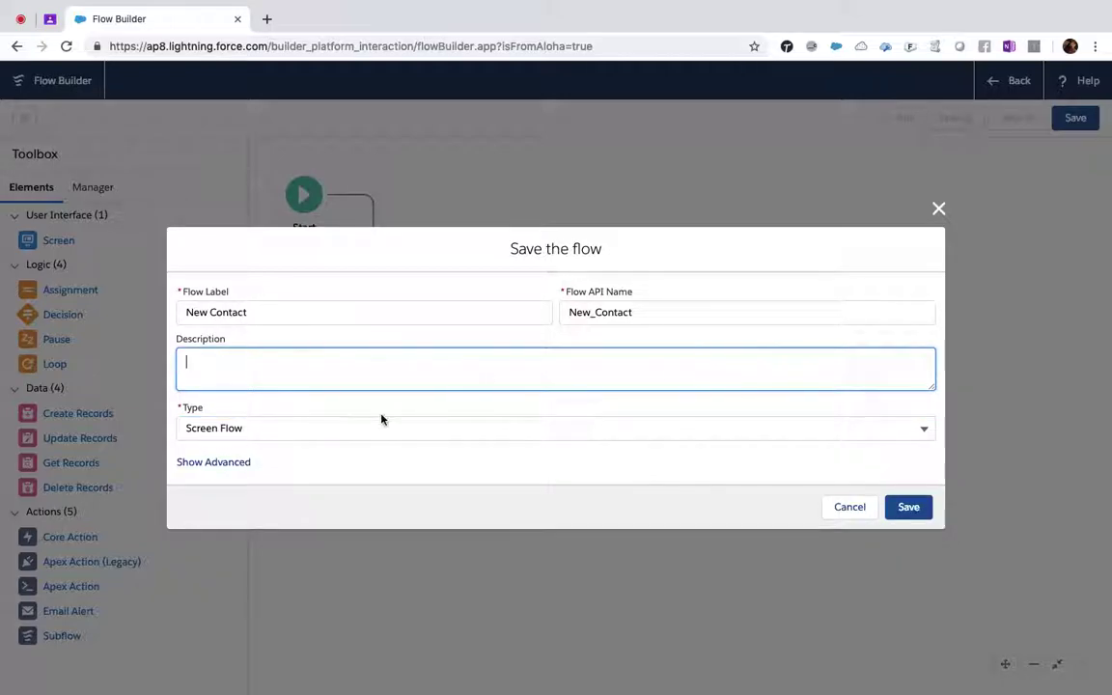
left_click(909, 508)
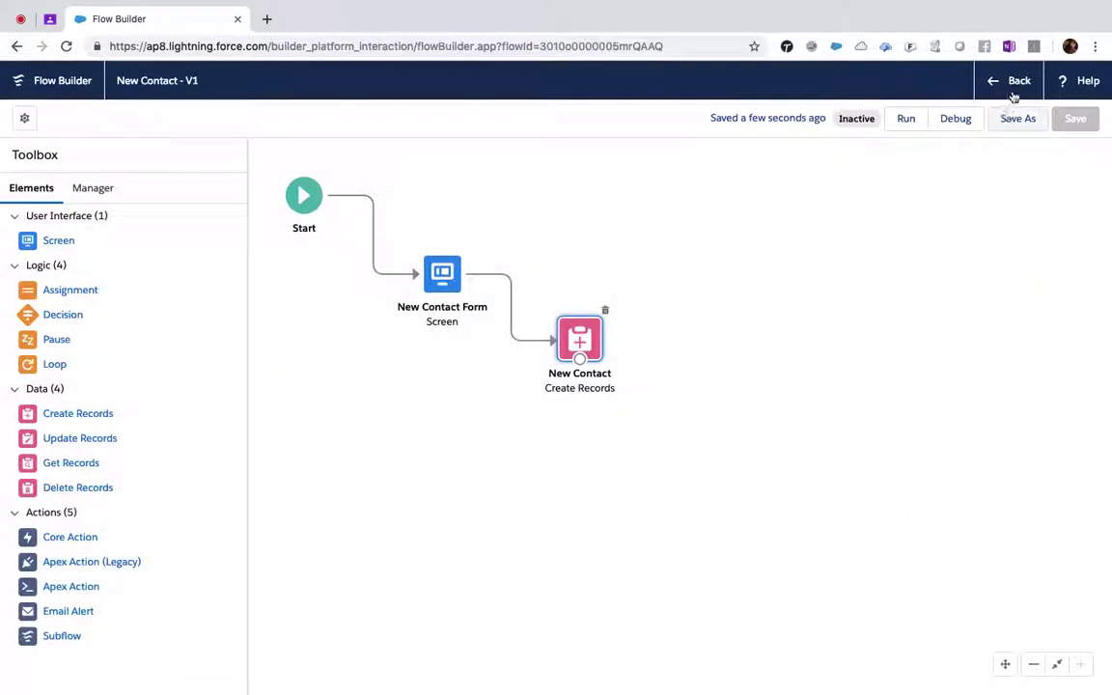
left_click(1016, 85)
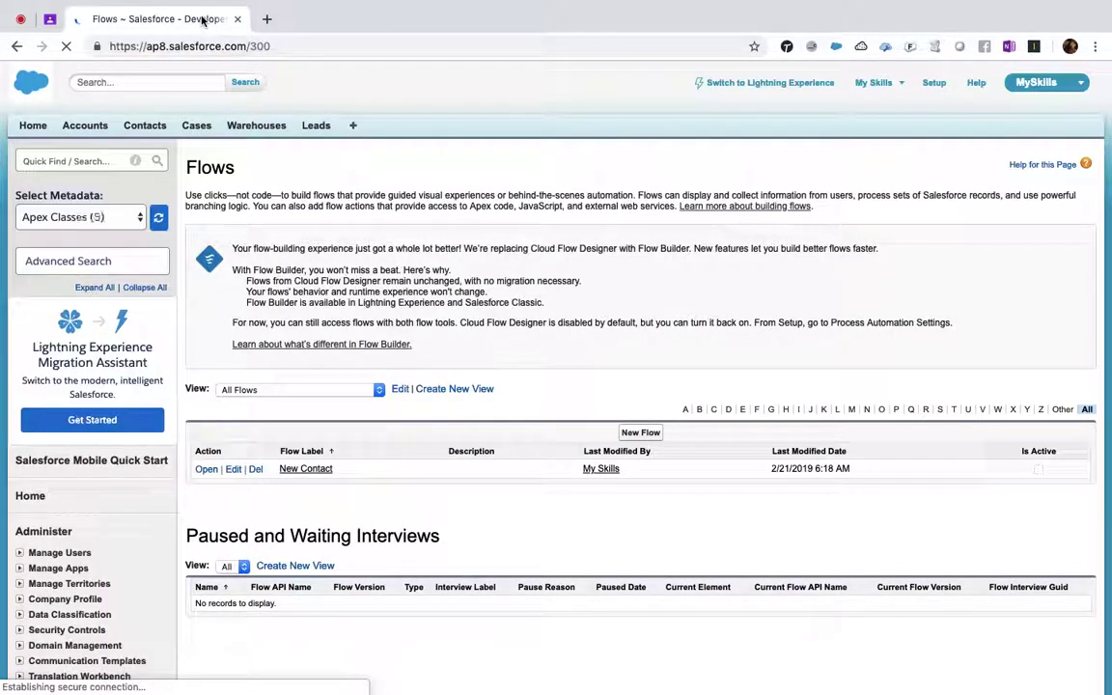
- Duplicate the Flows page in a new browser tab and open the New Contact flow's details
right_click(203, 20)
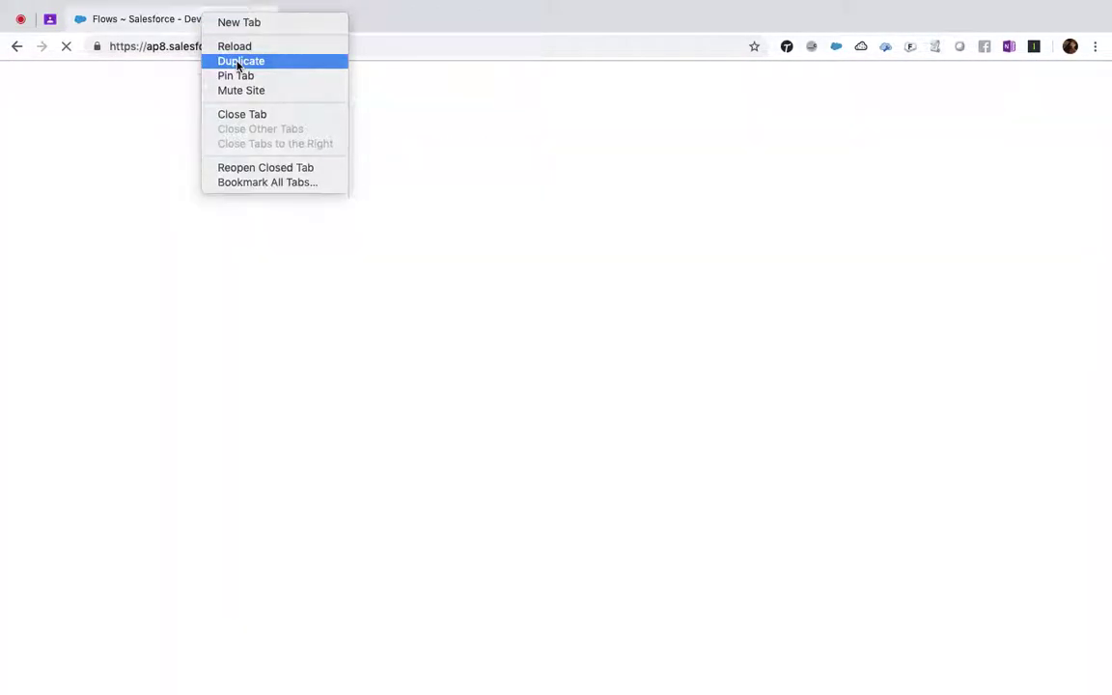
left_click(238, 62)
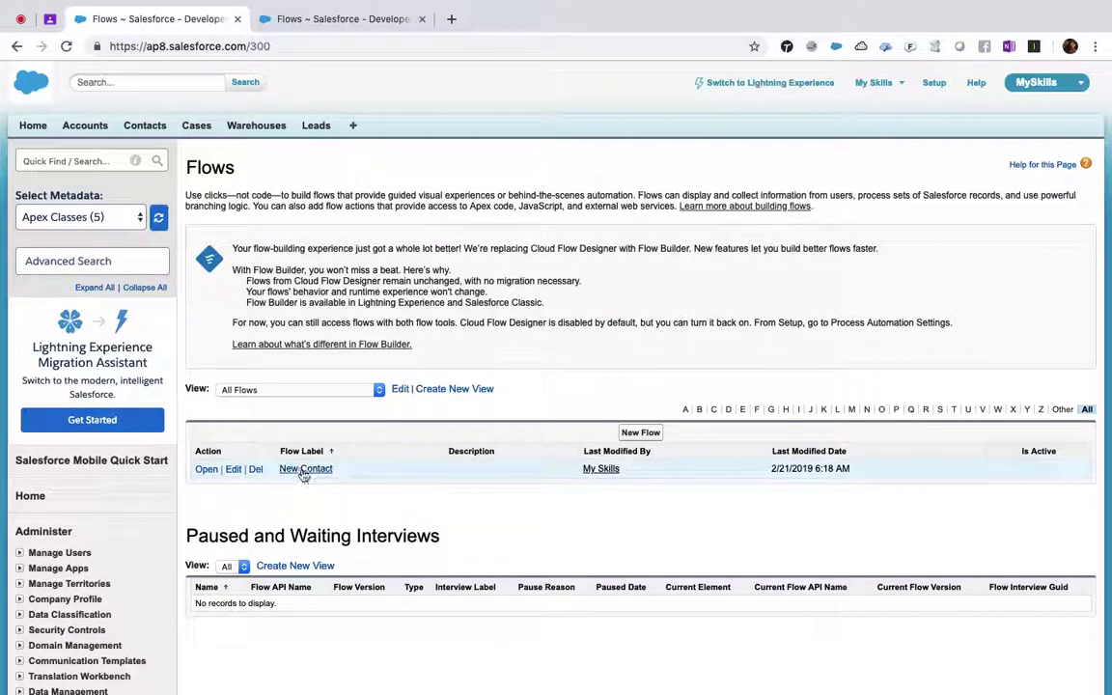
left_click(328, 469)
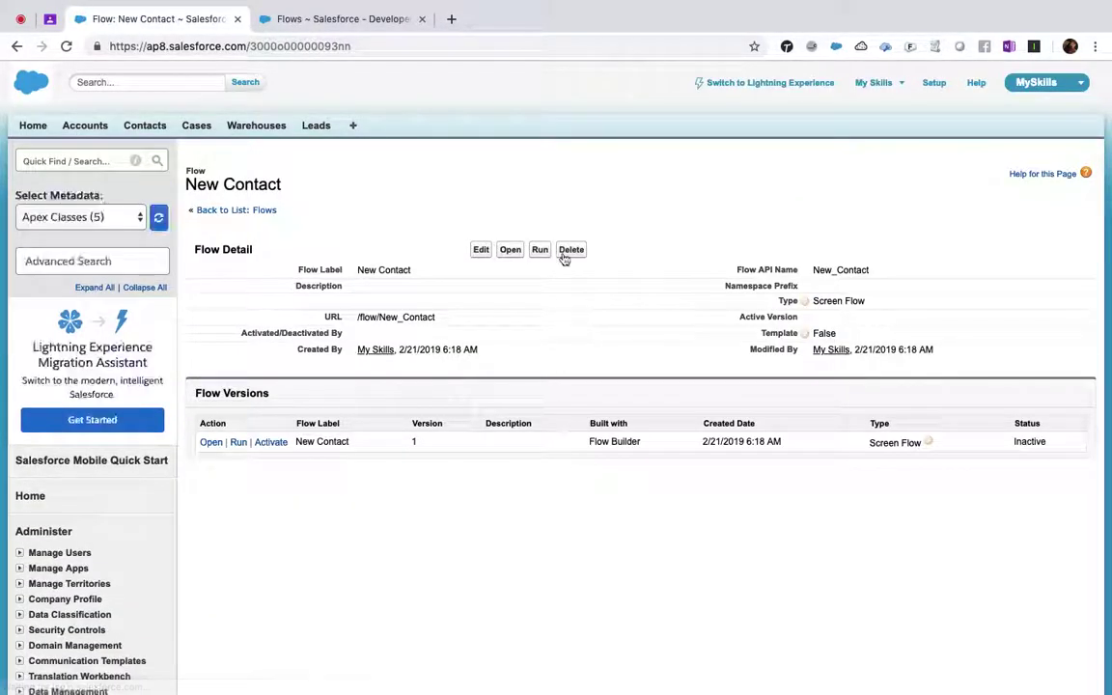
- Activate version 1, select the flow's URL path, and return to the Flows list tab
left_click(273, 443)
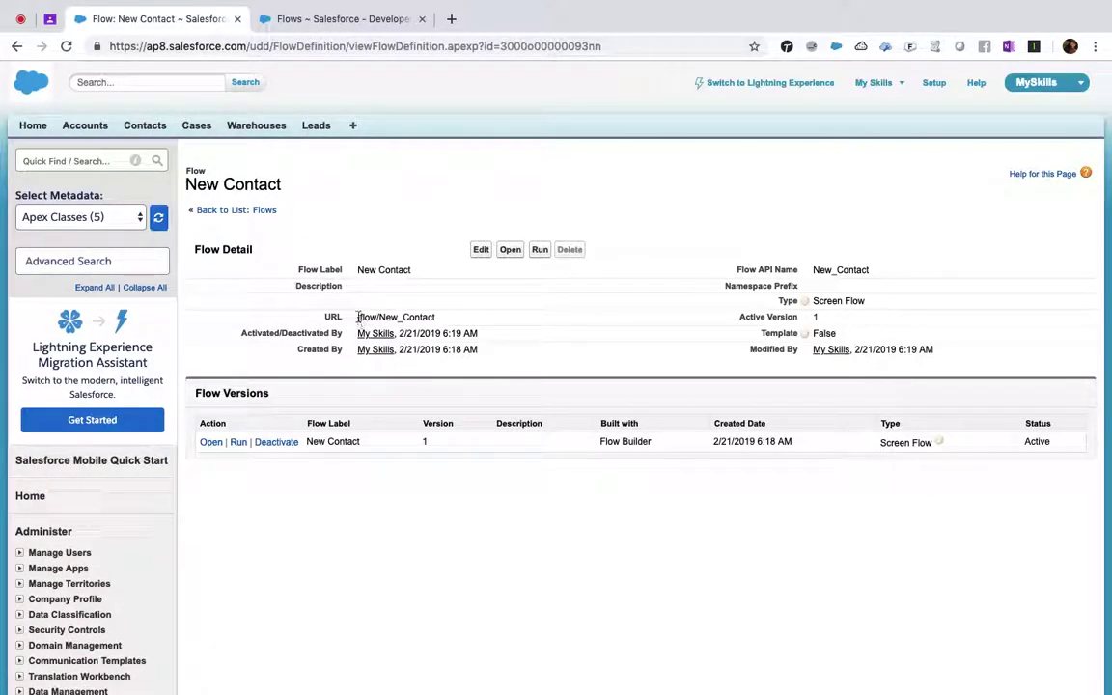
left_click_drag(359, 316, 471, 318)
key("super+c")
left_click(346, 18)
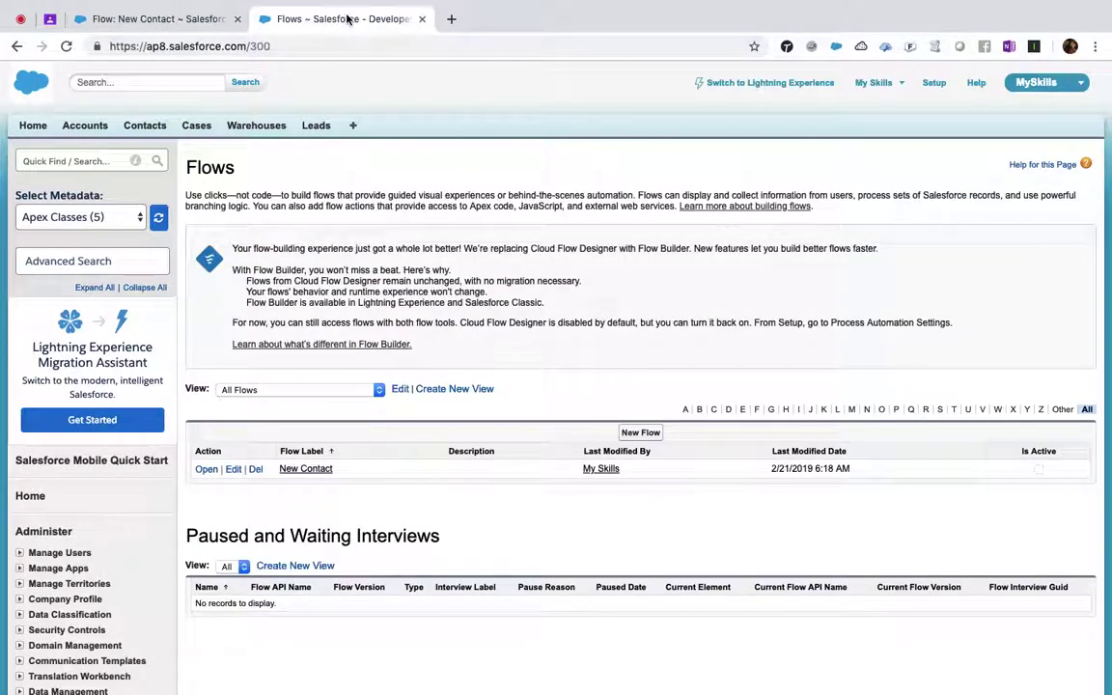
- Replace the address ending /300 with /flow/New_Contact and load the flow
left_click_drag(248, 46, 305, 45)
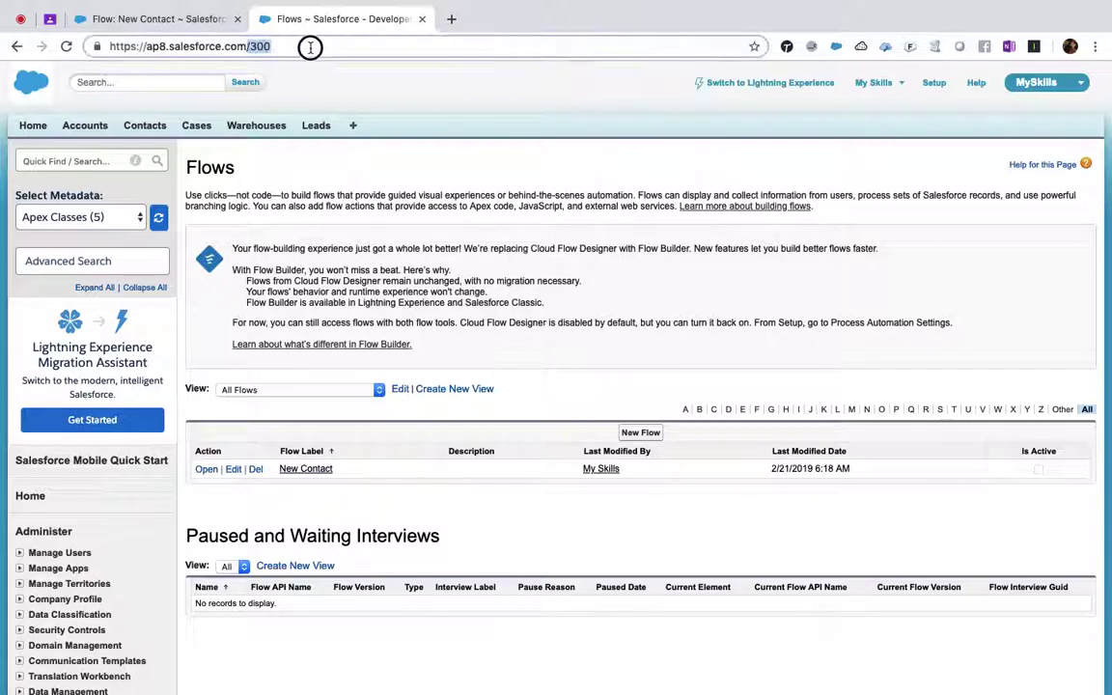
key("BackSpace")
key("super+v")
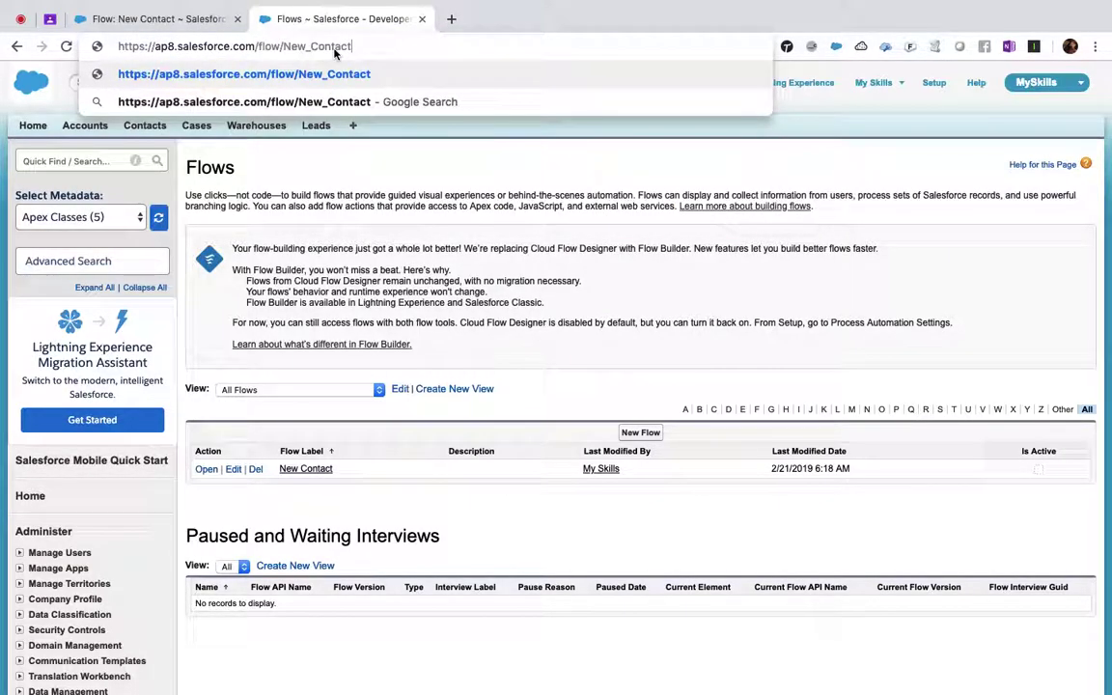
key("Return")
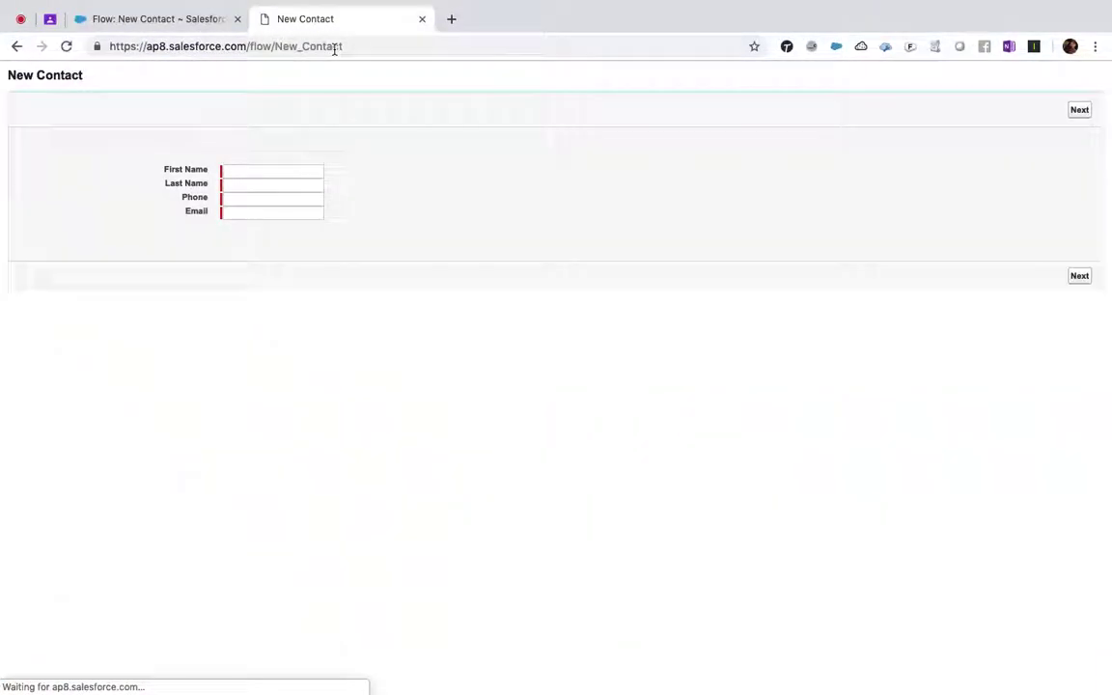
- Fill in the contact's first name and phone on the flow form and submit it
left_click(283, 173)
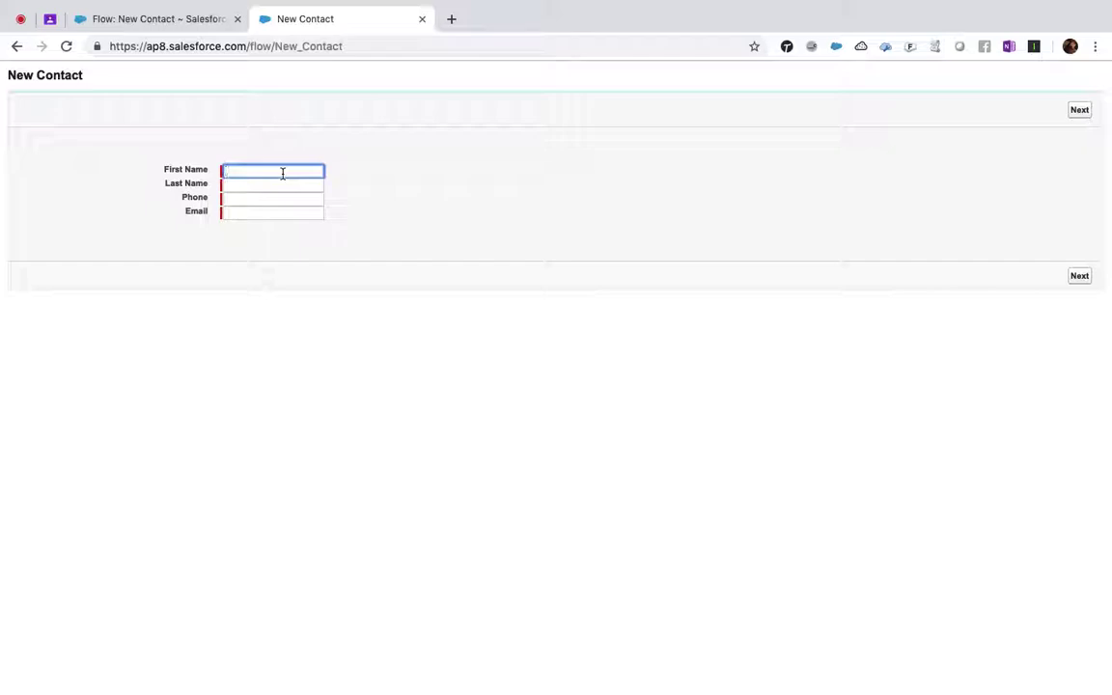
type("Srilatha")
key("Tab")
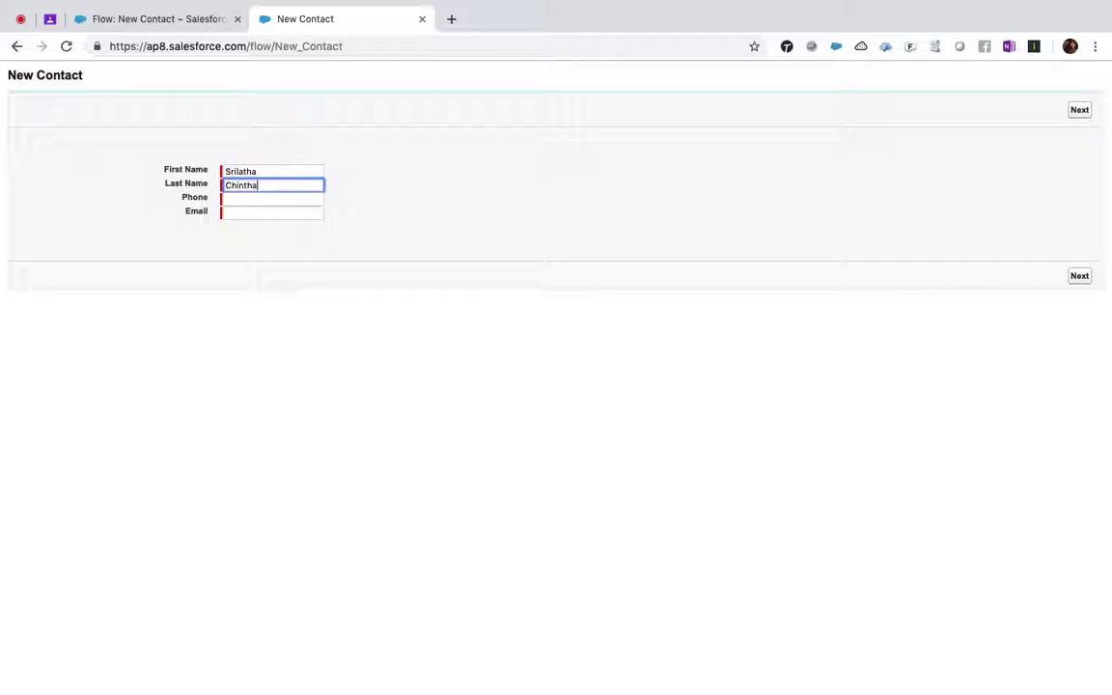
key("Tab")
type("1")
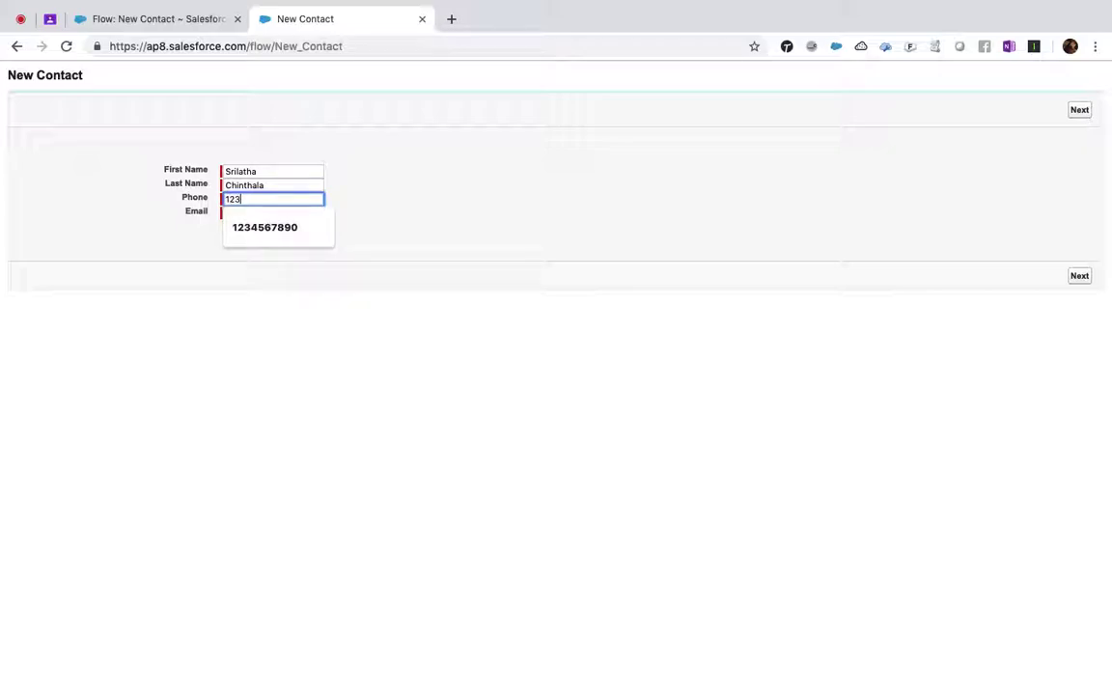
key("Tab")
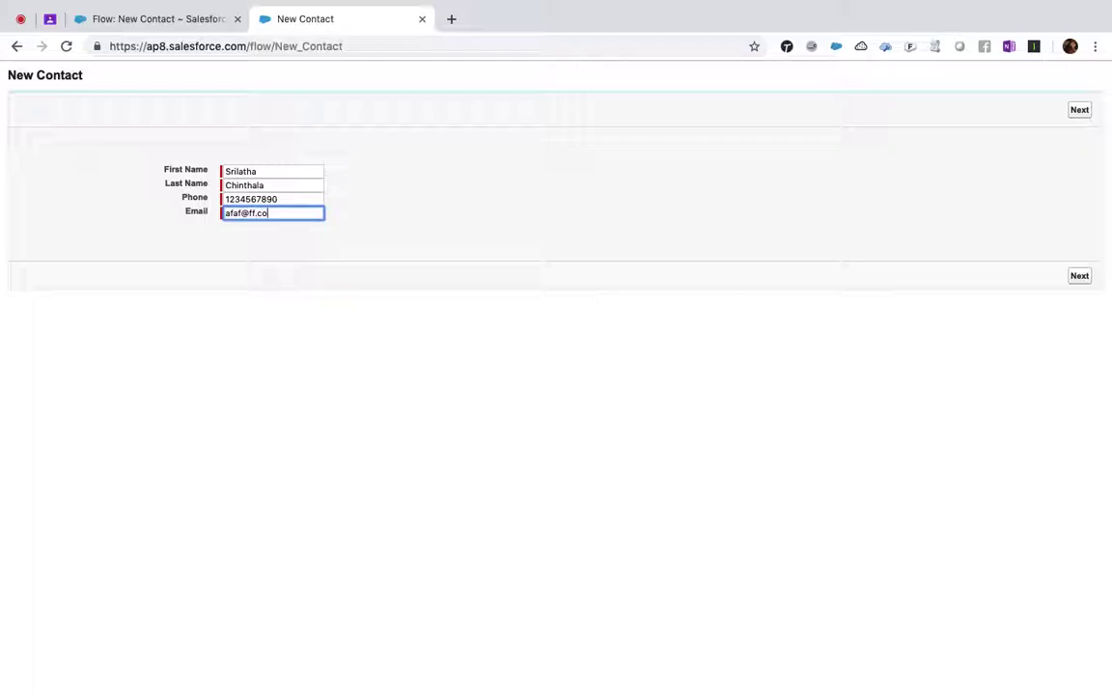
left_click(1080, 277)
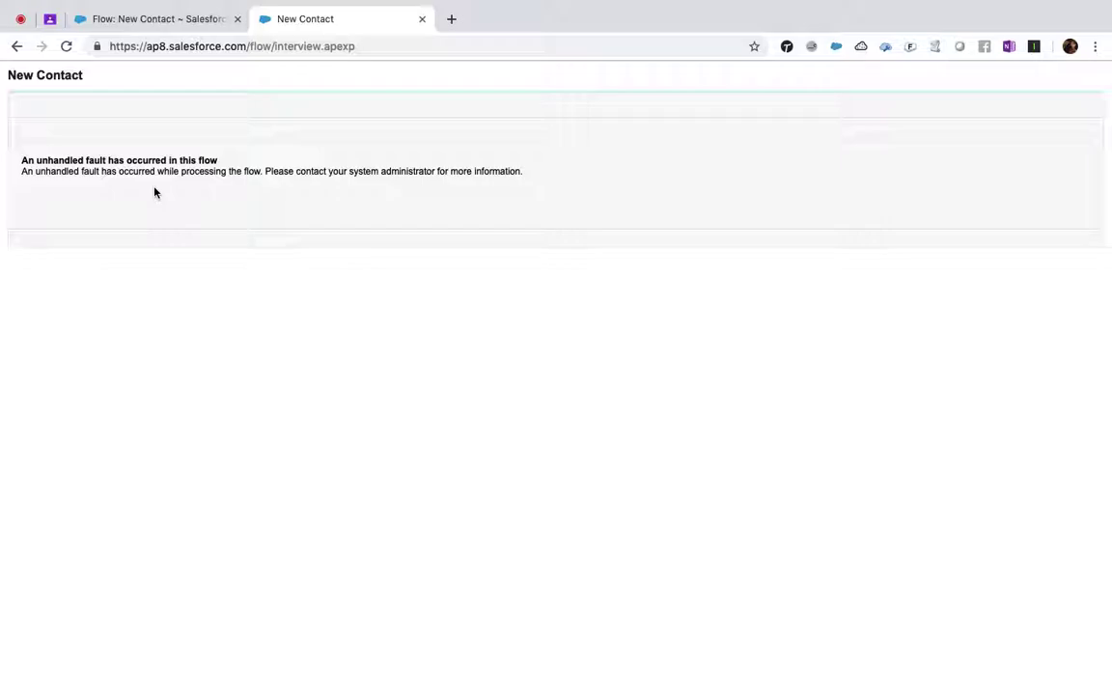
- From the New Contact flow detail tab, open version 1 in Flow Builder
left_click(132, 20)
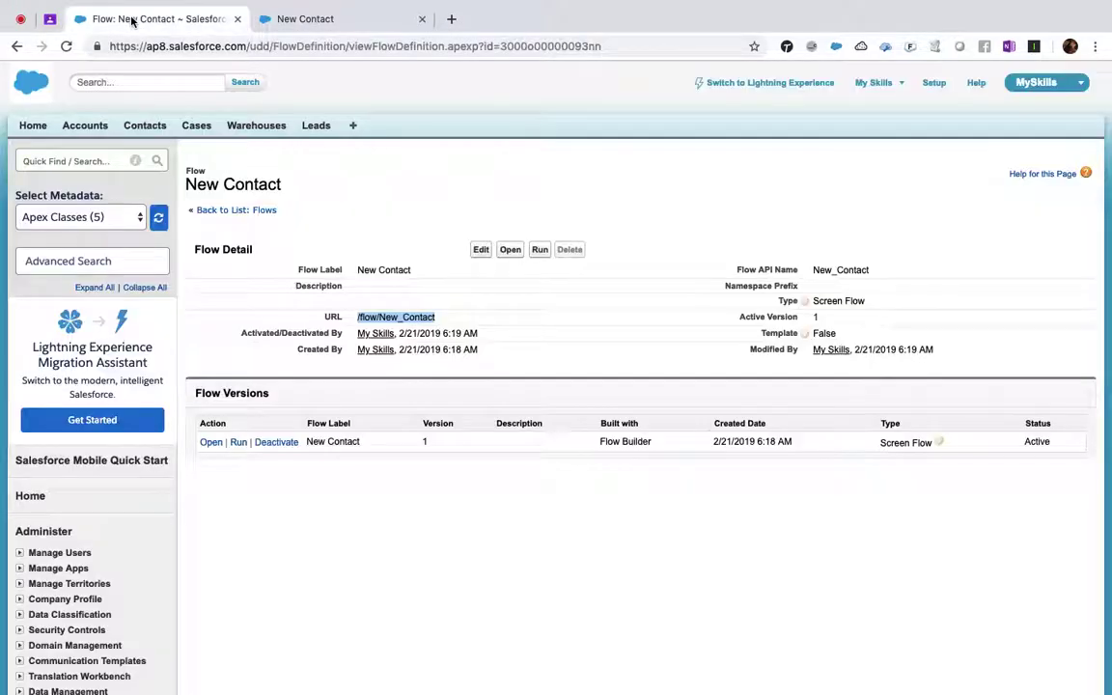
left_click(480, 251)
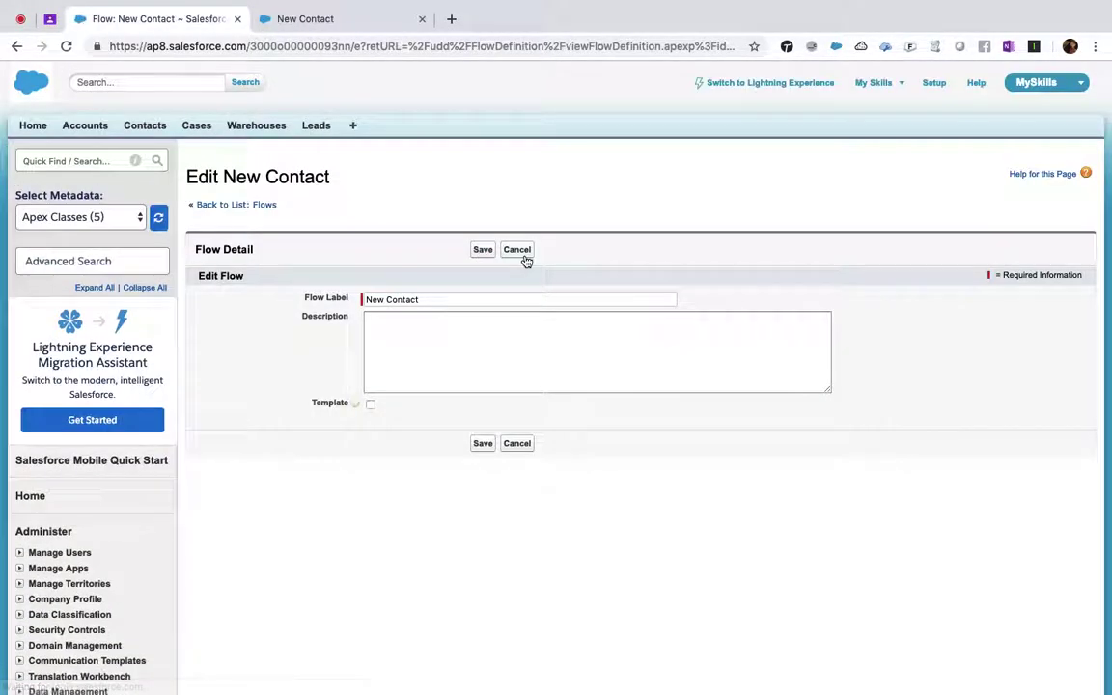
left_click(521, 251)
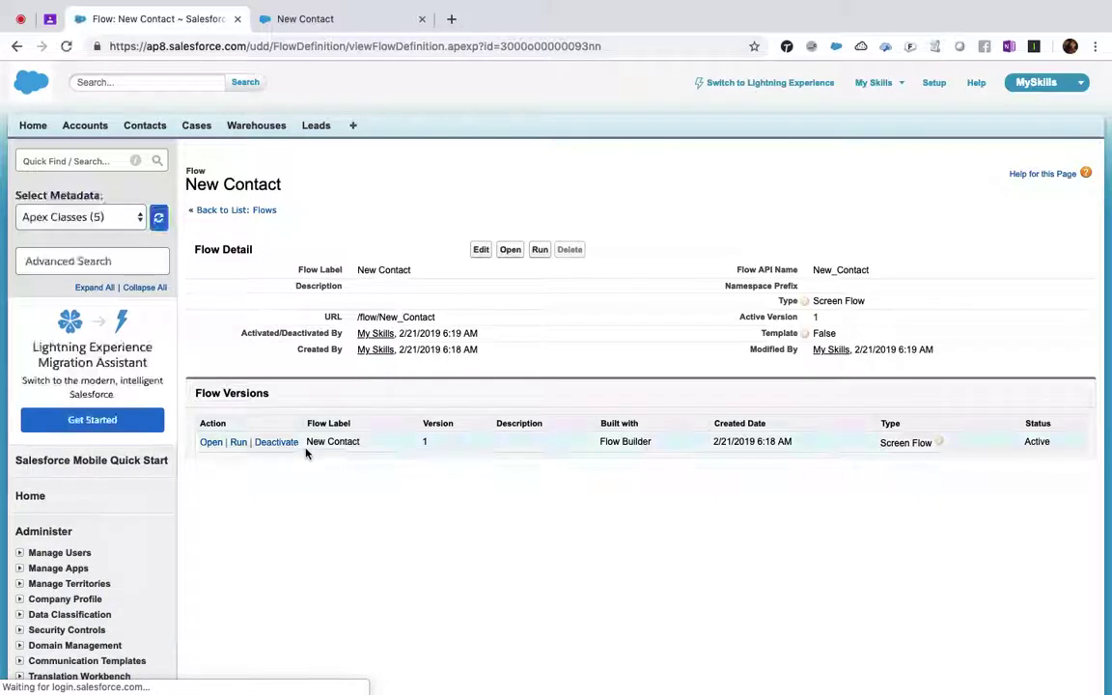
left_click(210, 443)
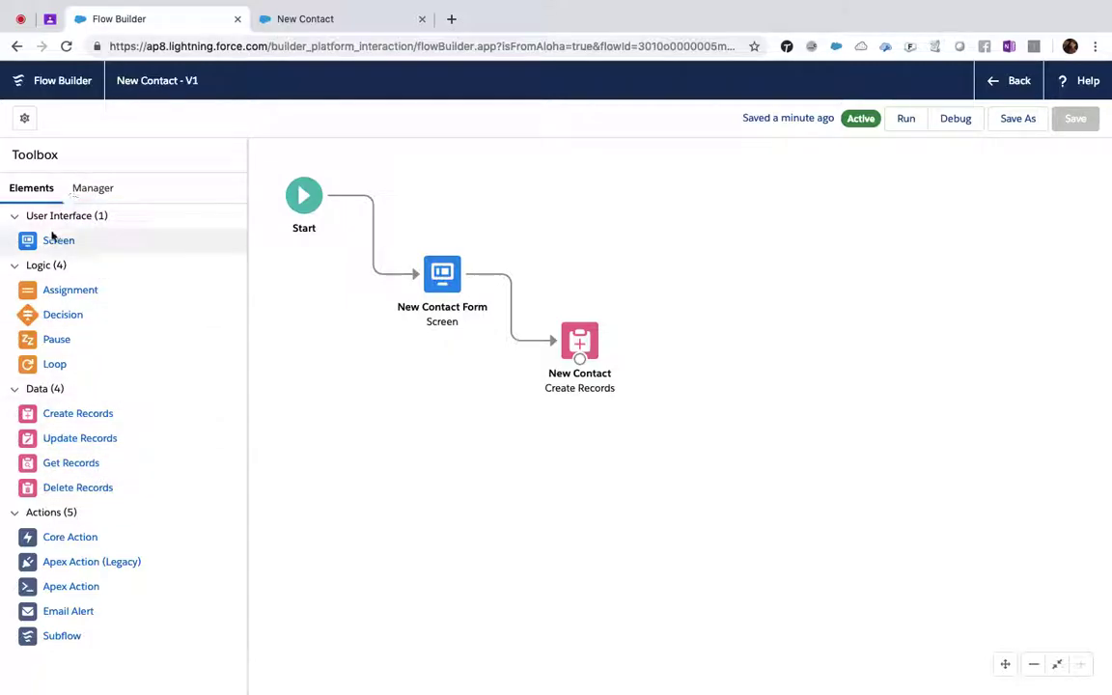
- Add a screen with a Display Text component and label it 'Success'
left_click_drag(49, 240, 688, 331)
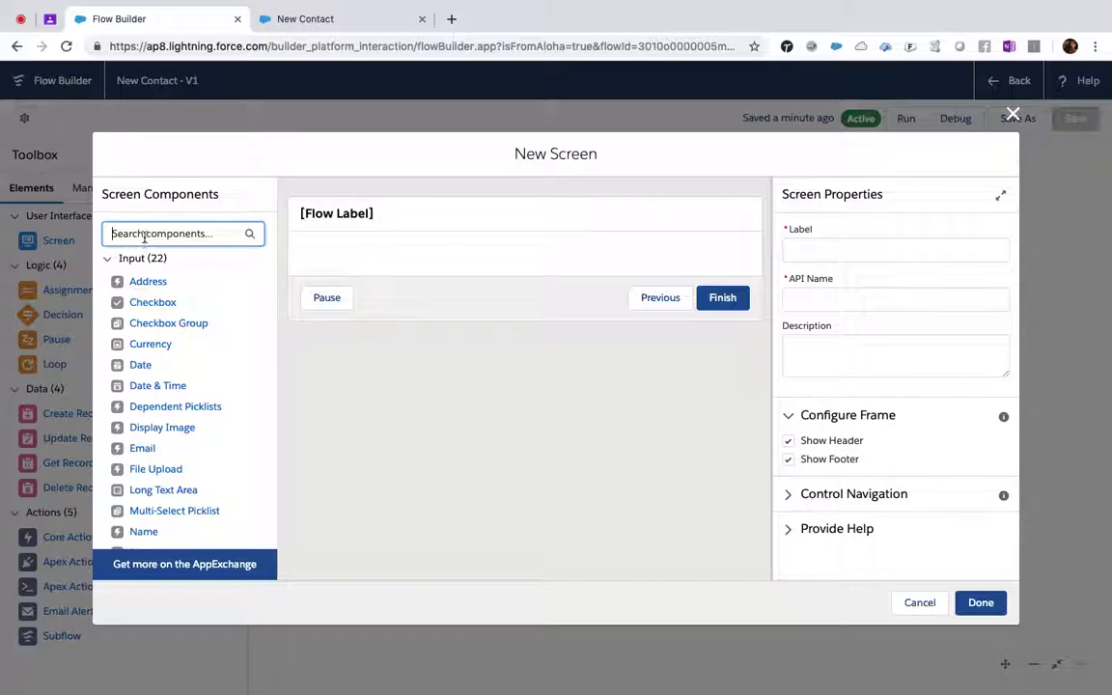
type("dis")
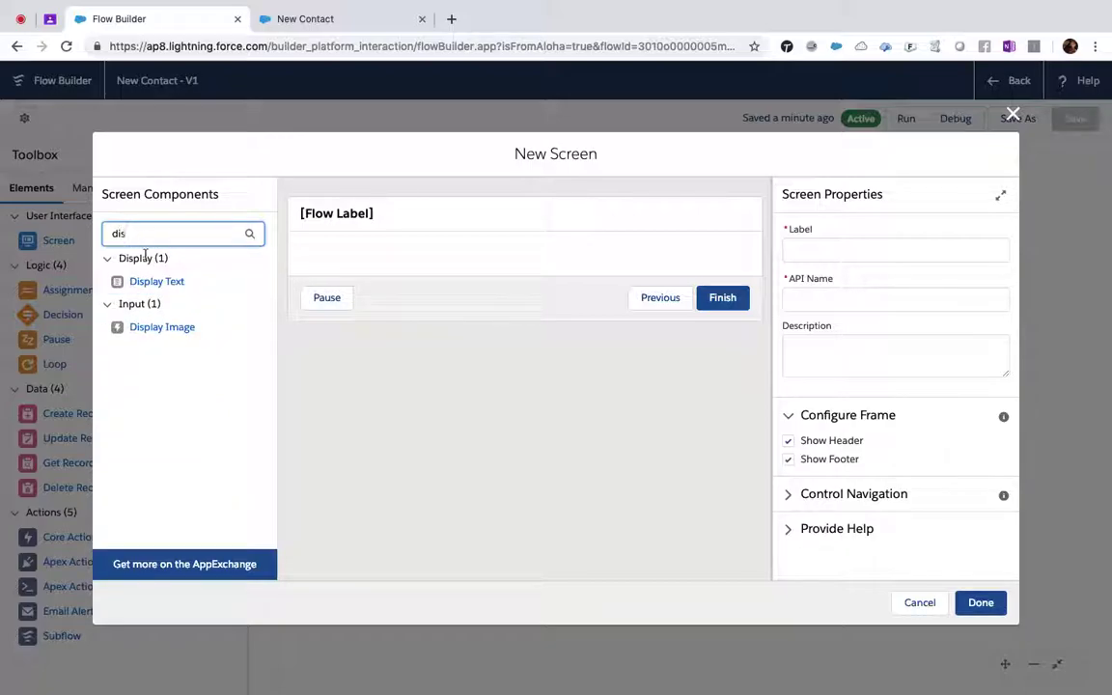
left_click_drag(159, 288, 363, 259)
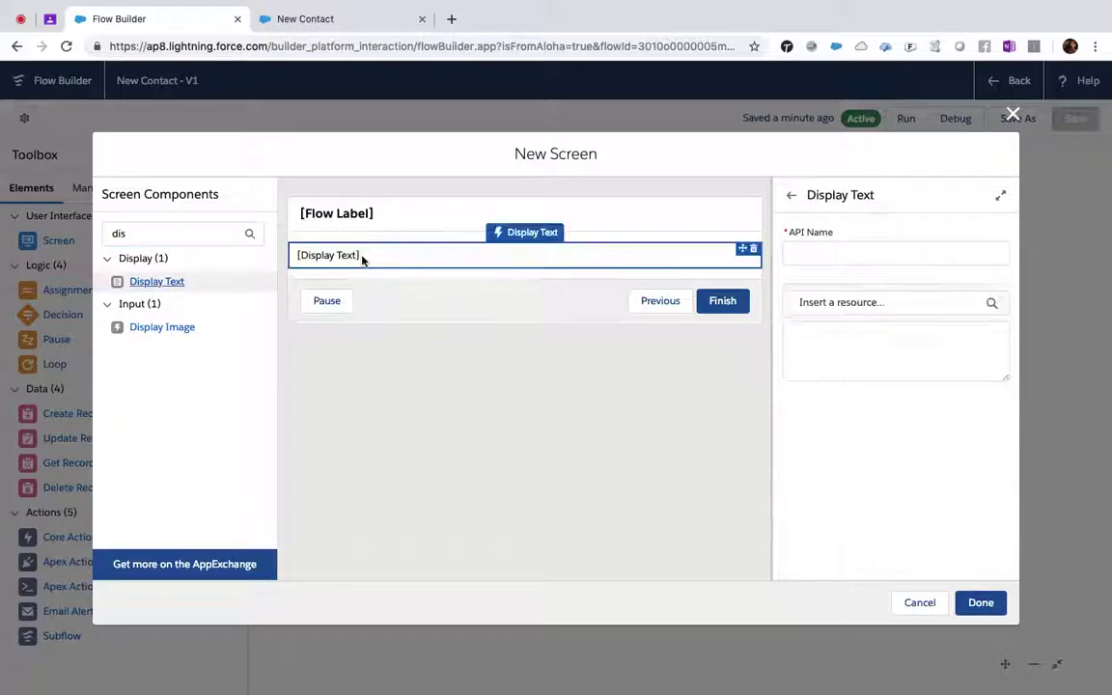
left_click(449, 221)
left_click(837, 245)
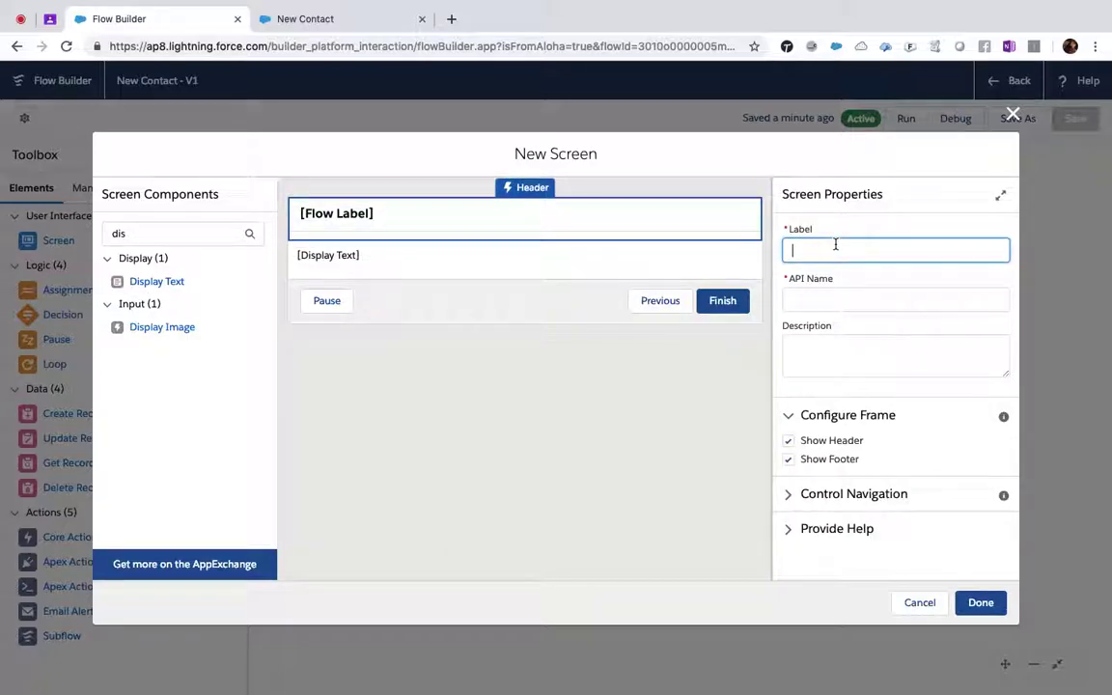
type("Sucess")
key("Tab")
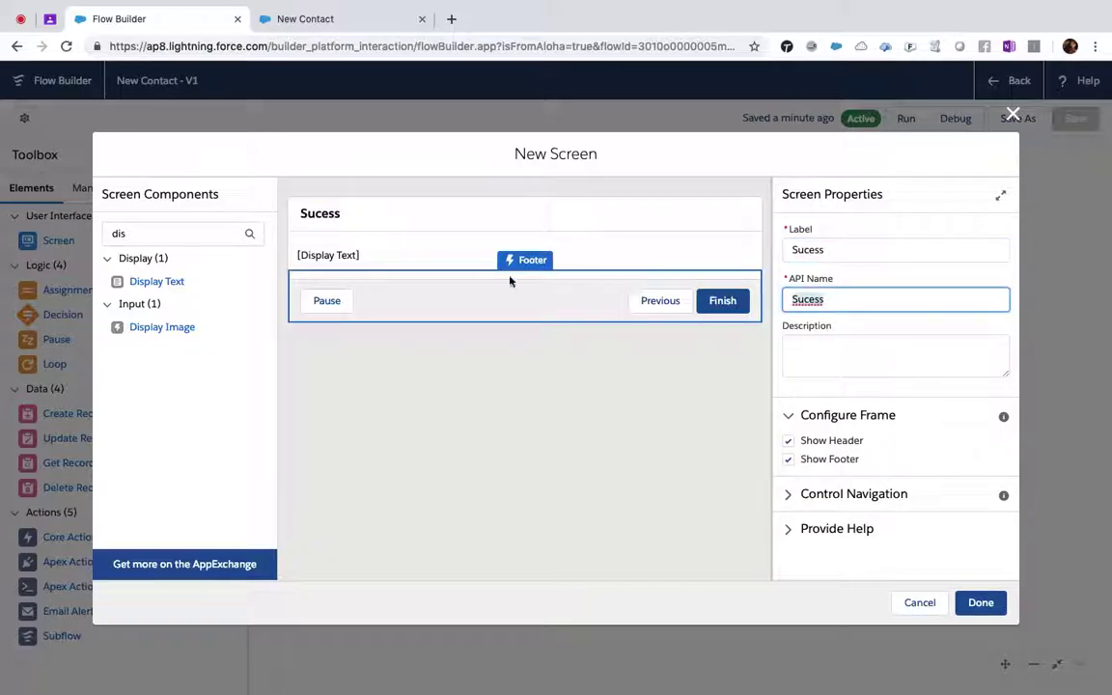
left_click(808, 249)
type("c")
left_click(809, 299)
type("c")
- Set the display text to 'Your Contact Created in the system' with API name Message
left_click(362, 254)
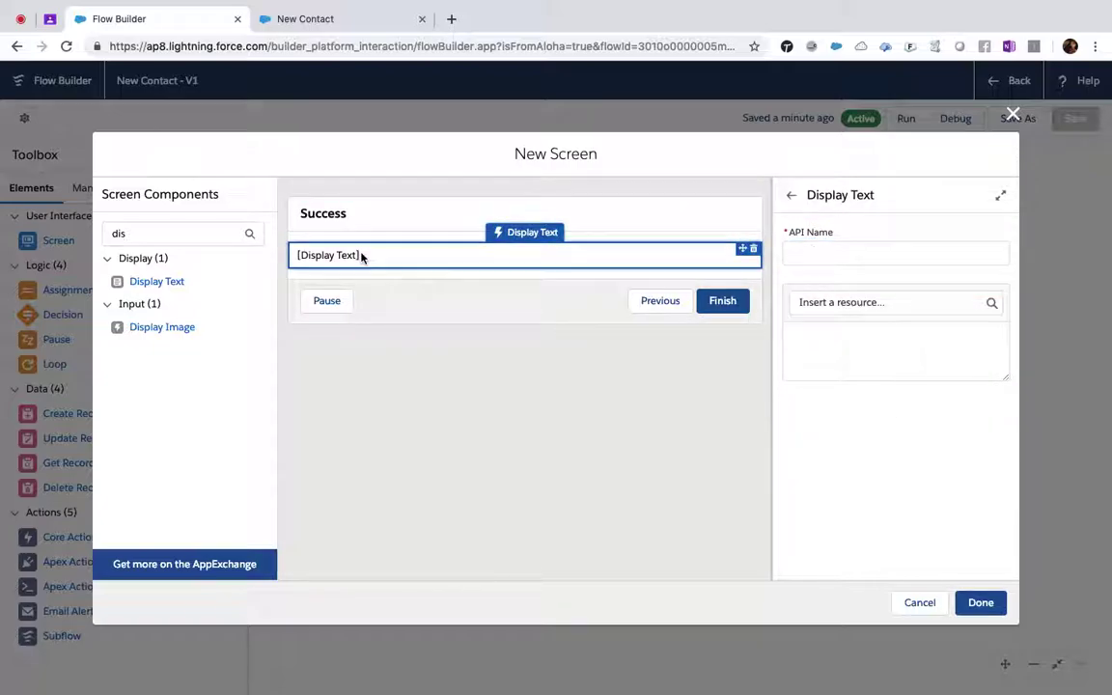
left_click(900, 339)
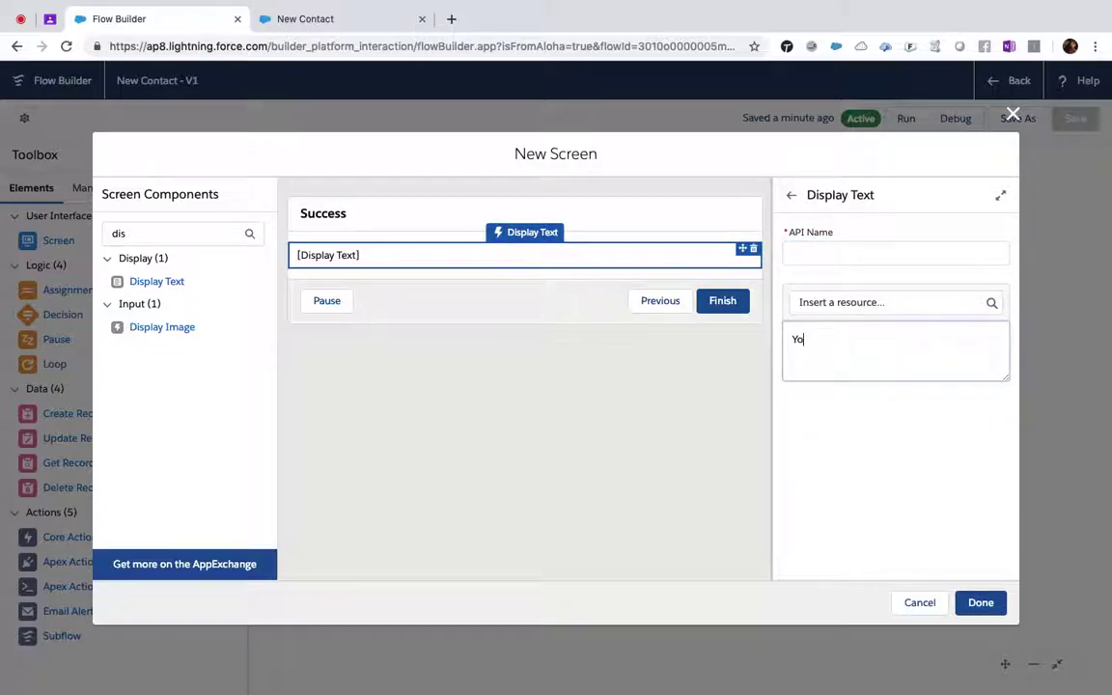
type("Your Contcat Created")
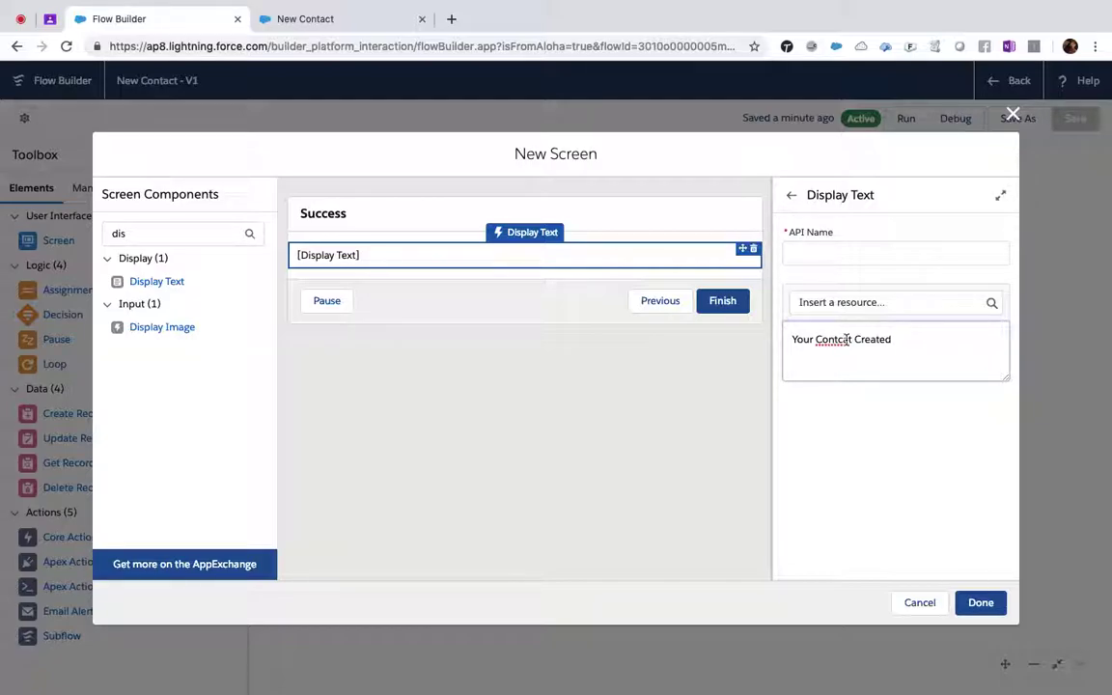
key("BackSpace")
key("BackSpace")
type("act Created in the system")
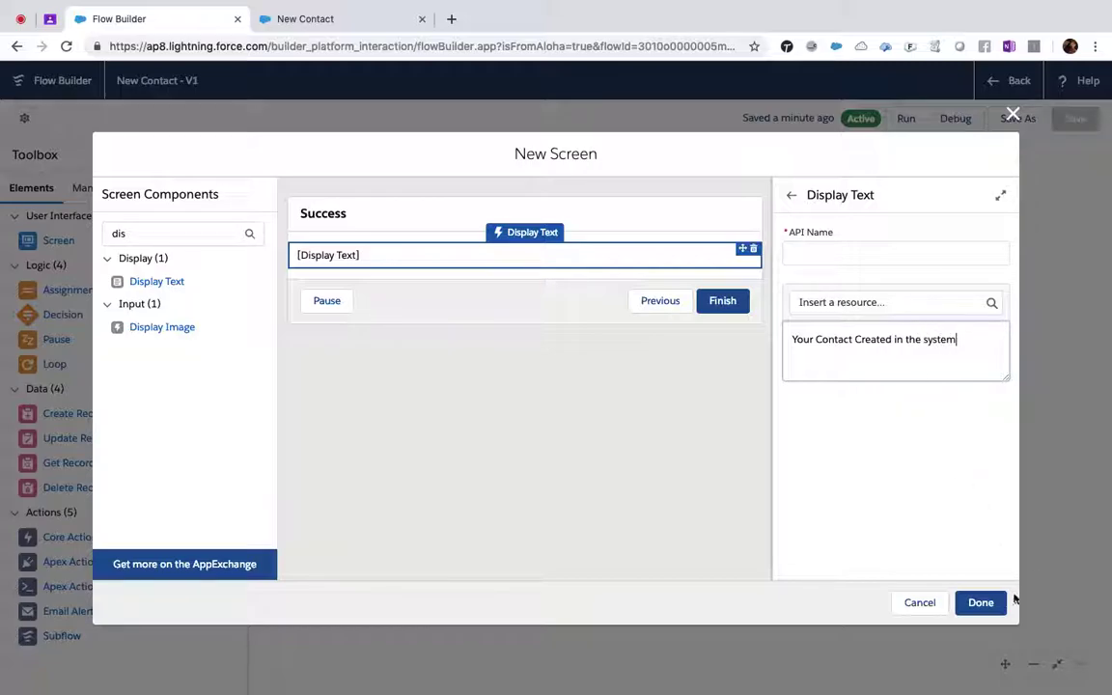
left_click(989, 604)
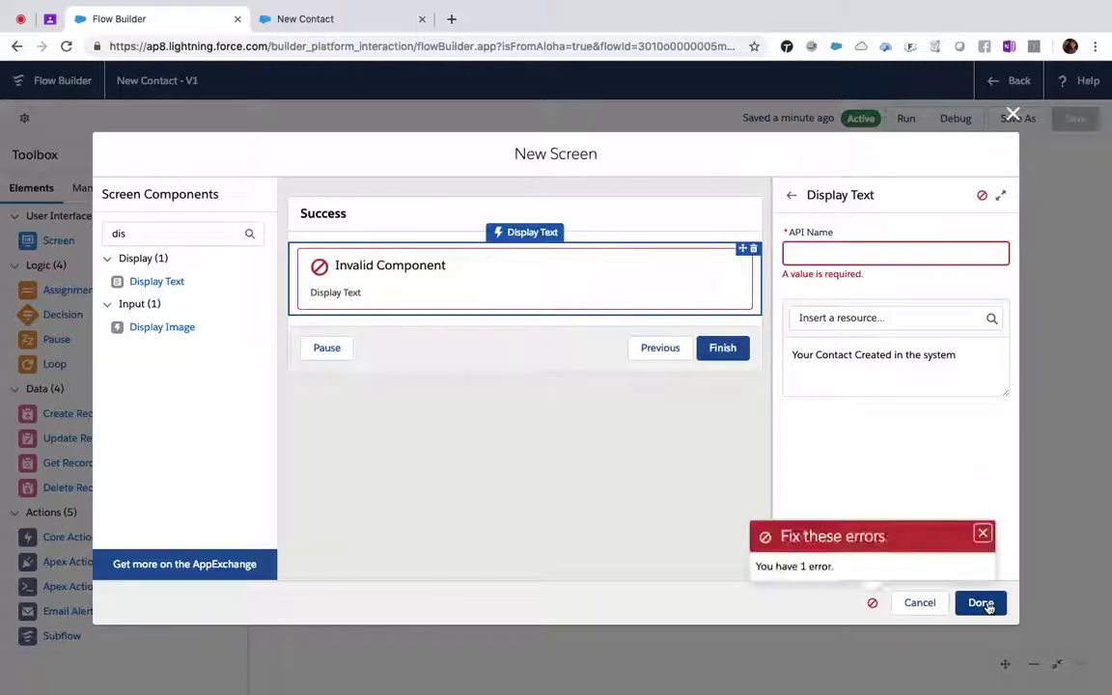
left_click(835, 250)
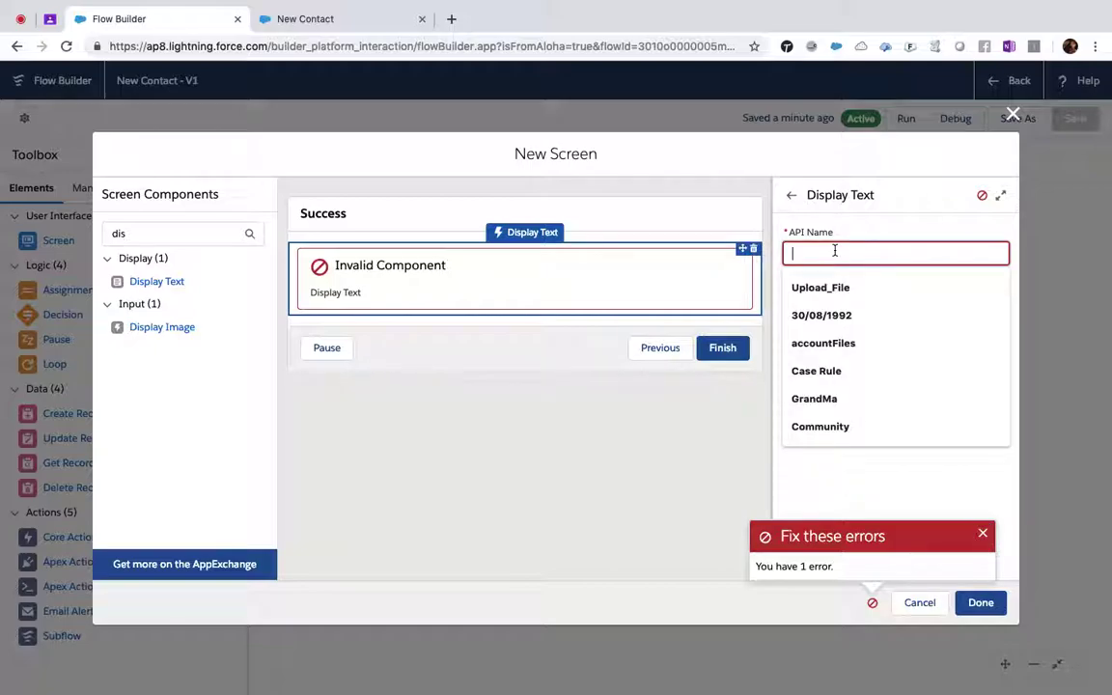
type("Message")
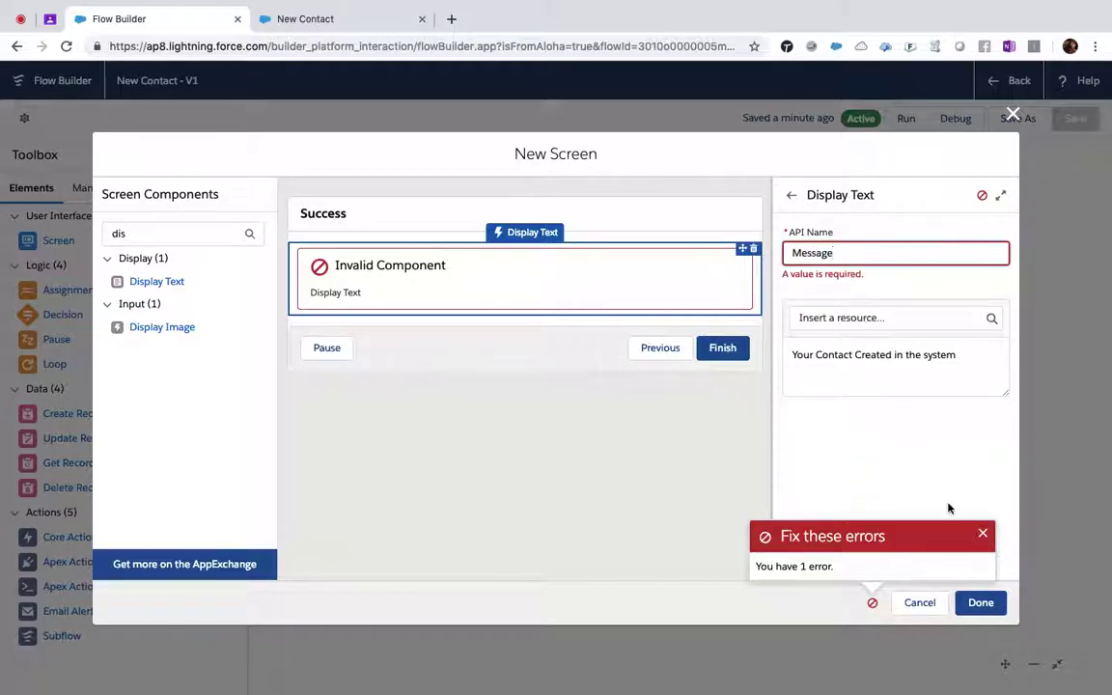
left_click(991, 605)
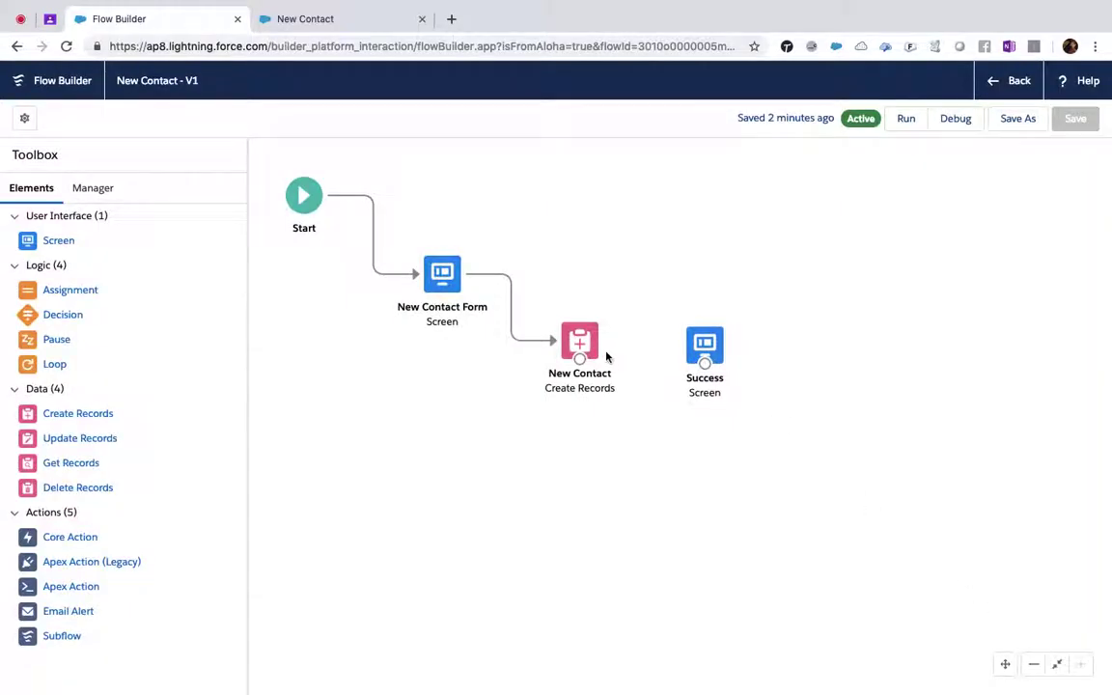
- Connect New Contact to Success, reposition Success, and drop another Screen onto the canvas
left_click_drag(579, 360, 690, 359)
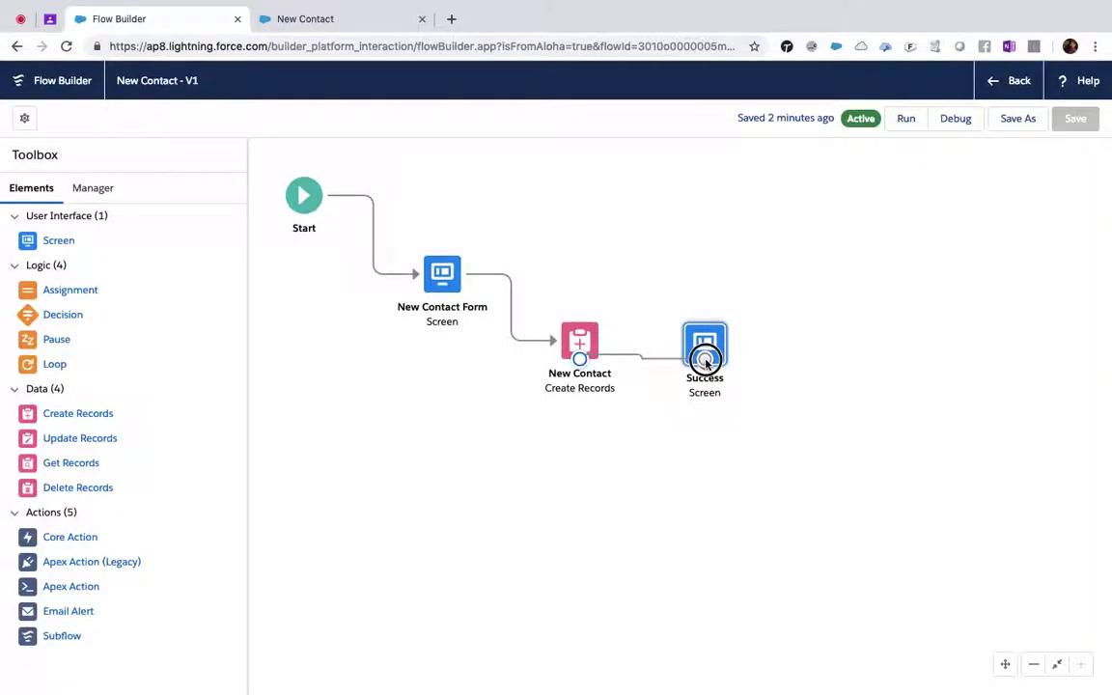
left_click_drag(706, 359, 782, 216)
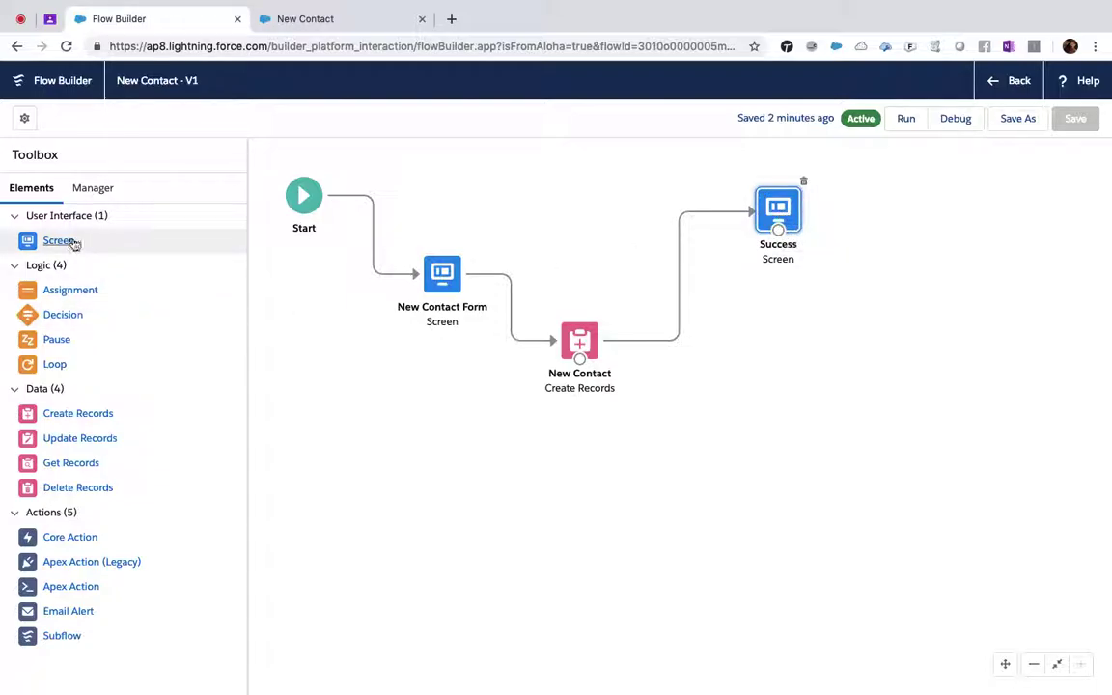
left_click_drag(71, 244, 751, 331)
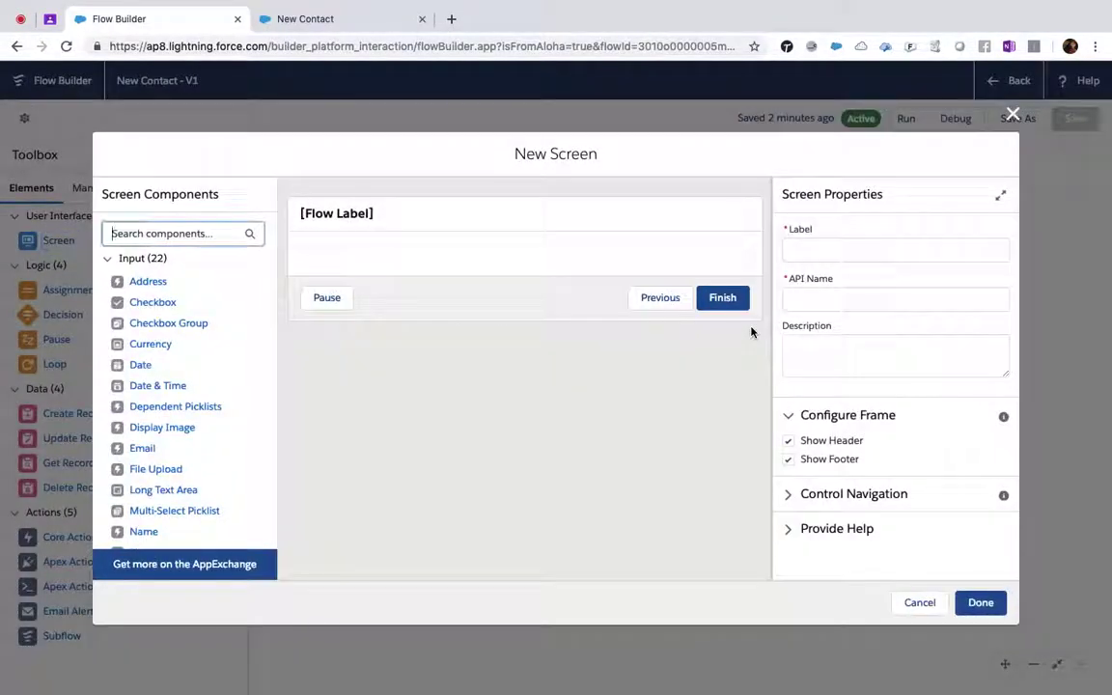
- Label the new screen 'Not Success' and add a Display Text component
left_click(358, 220)
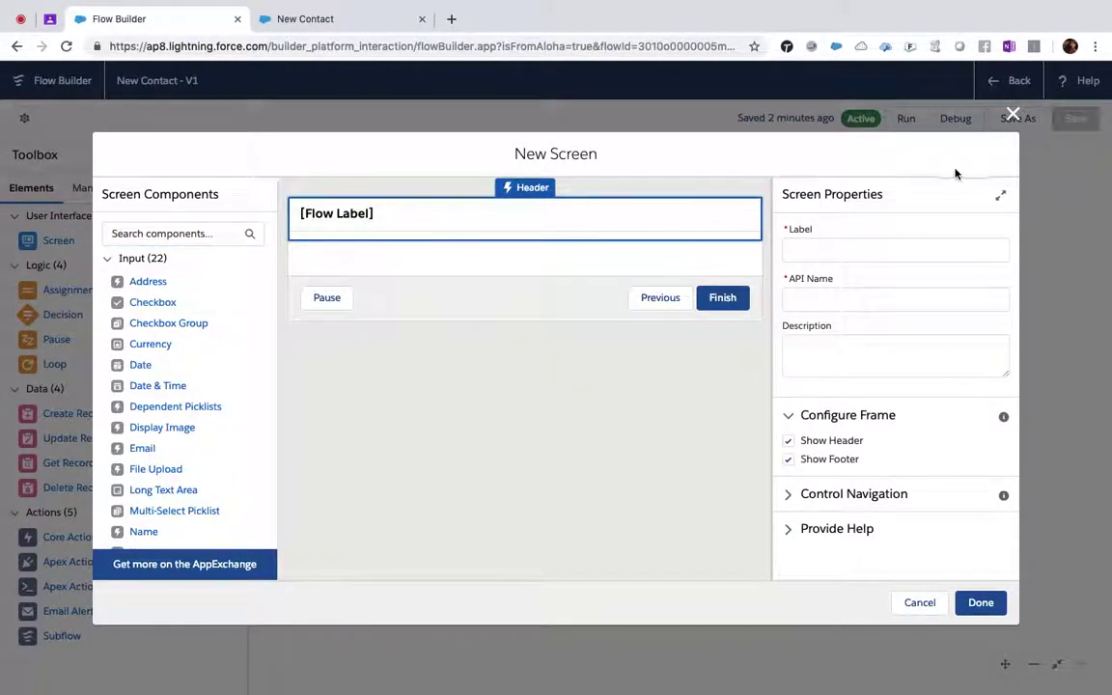
left_click(850, 248)
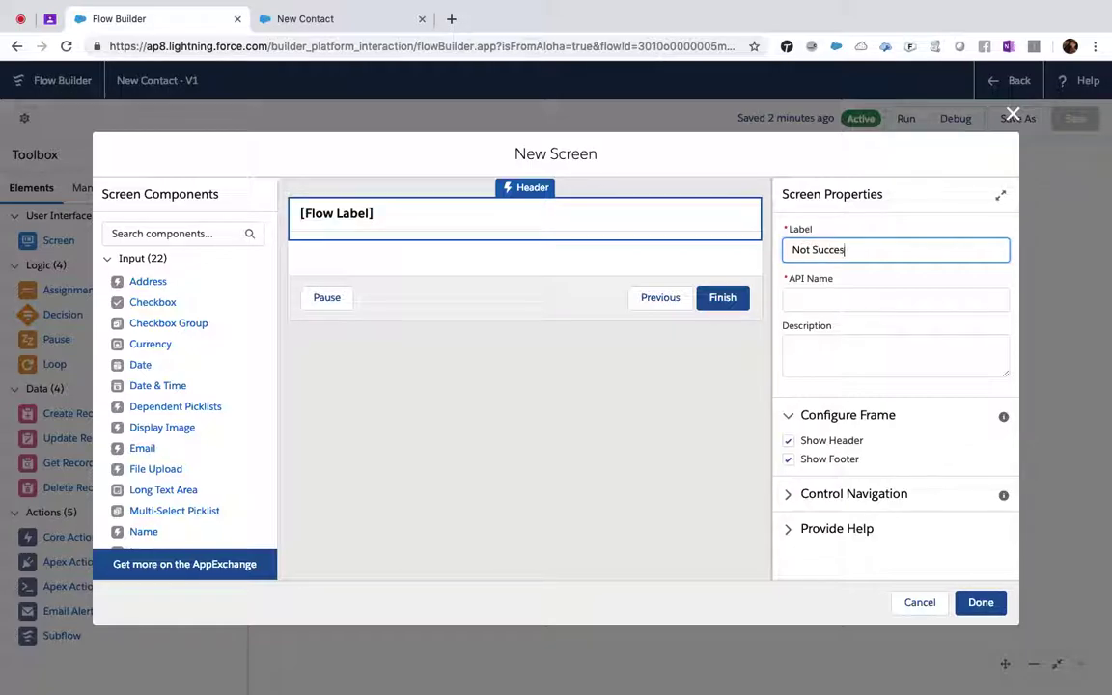
type("Not Success")
key("Tab")
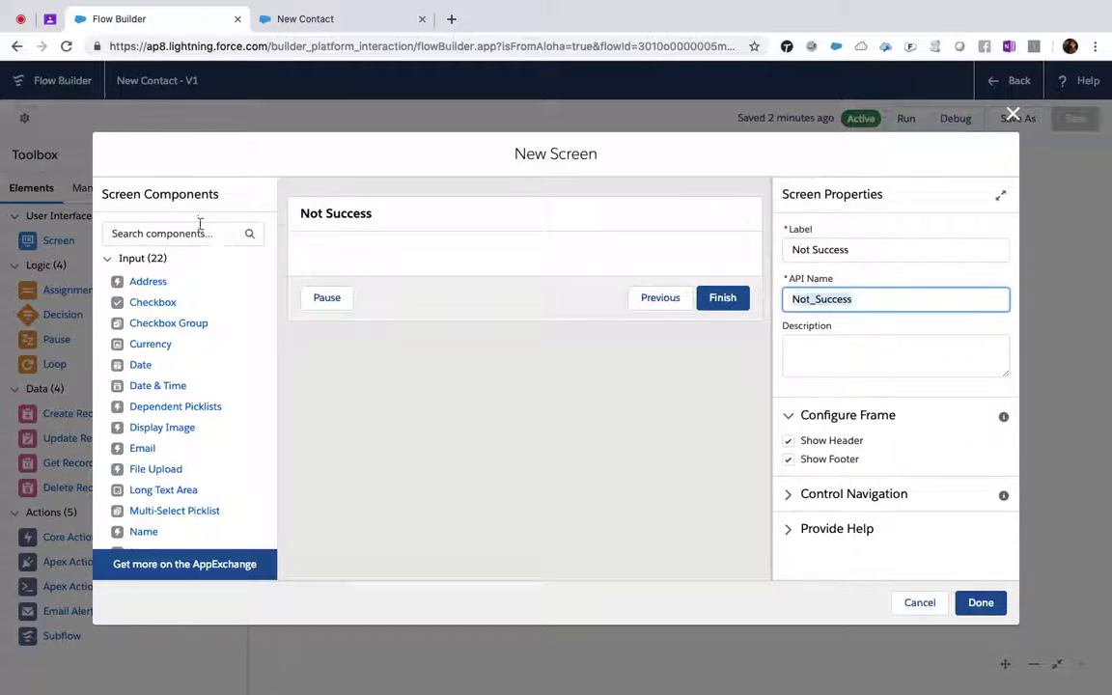
left_click(201, 234)
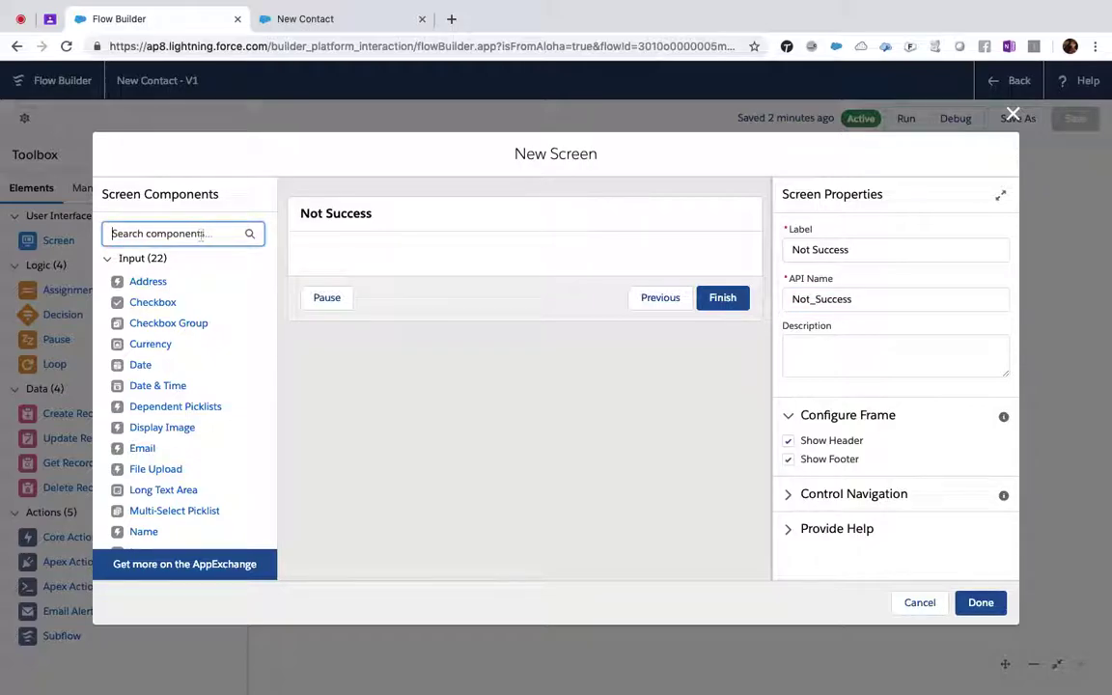
type("ou")
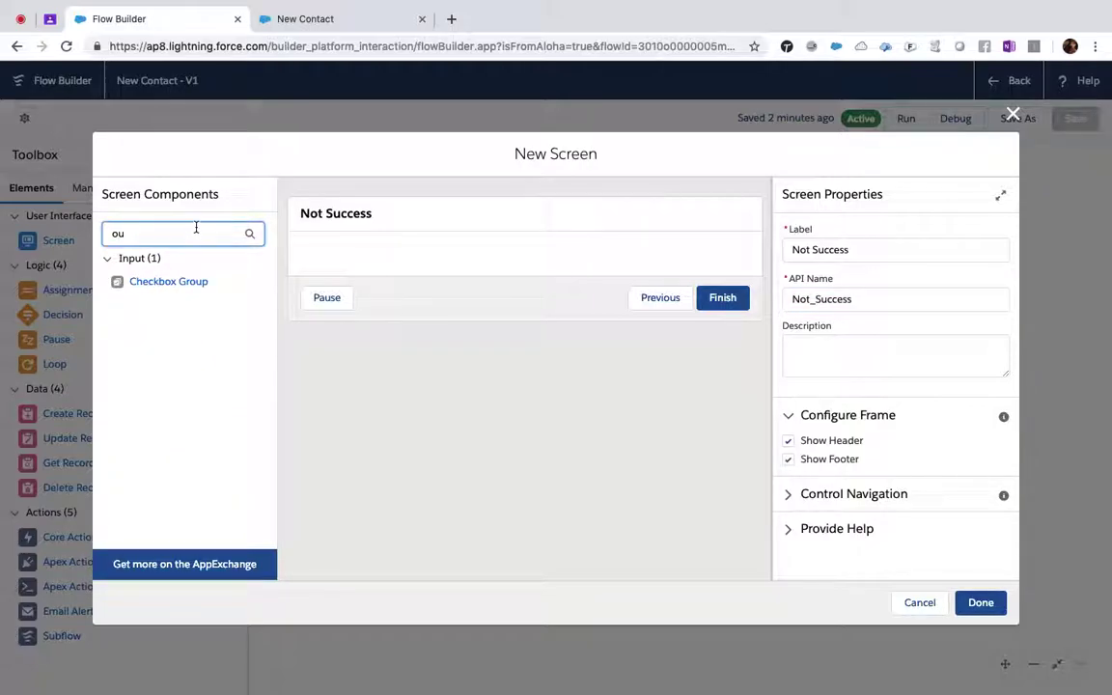
key("BackSpace")
key("BackSpace")
type("dis")
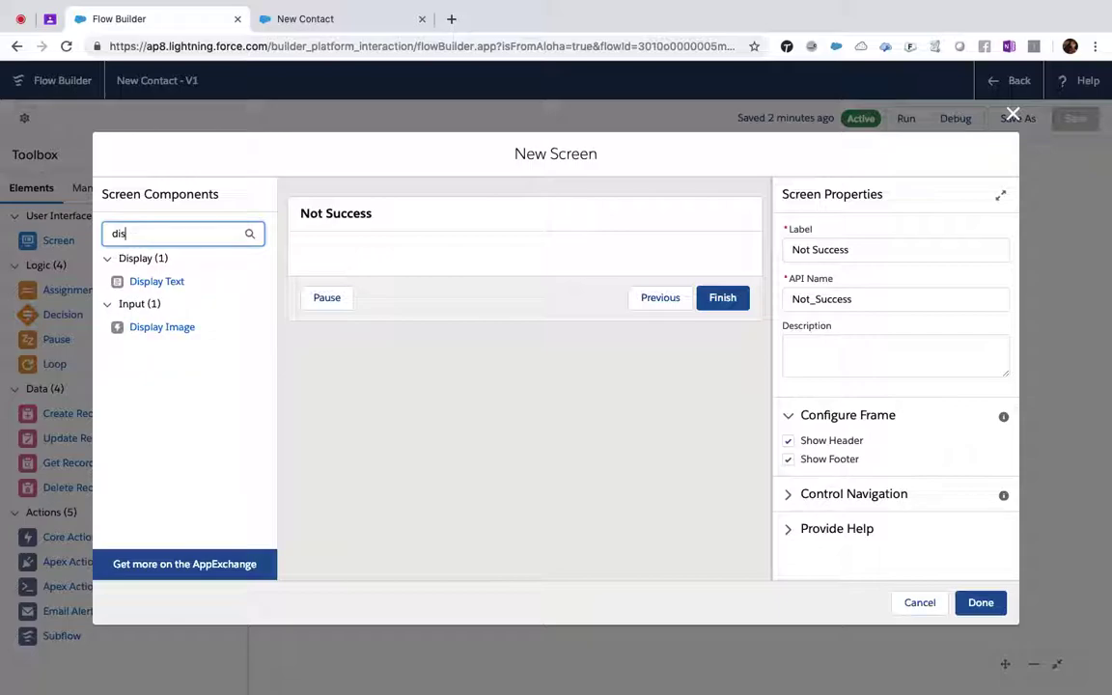
left_click(157, 281)
left_click_drag(158, 281, 415, 264)
- Insert {!$Flow.FaultMessage} into the display text, give the component an API name, and finish
left_click(899, 303)
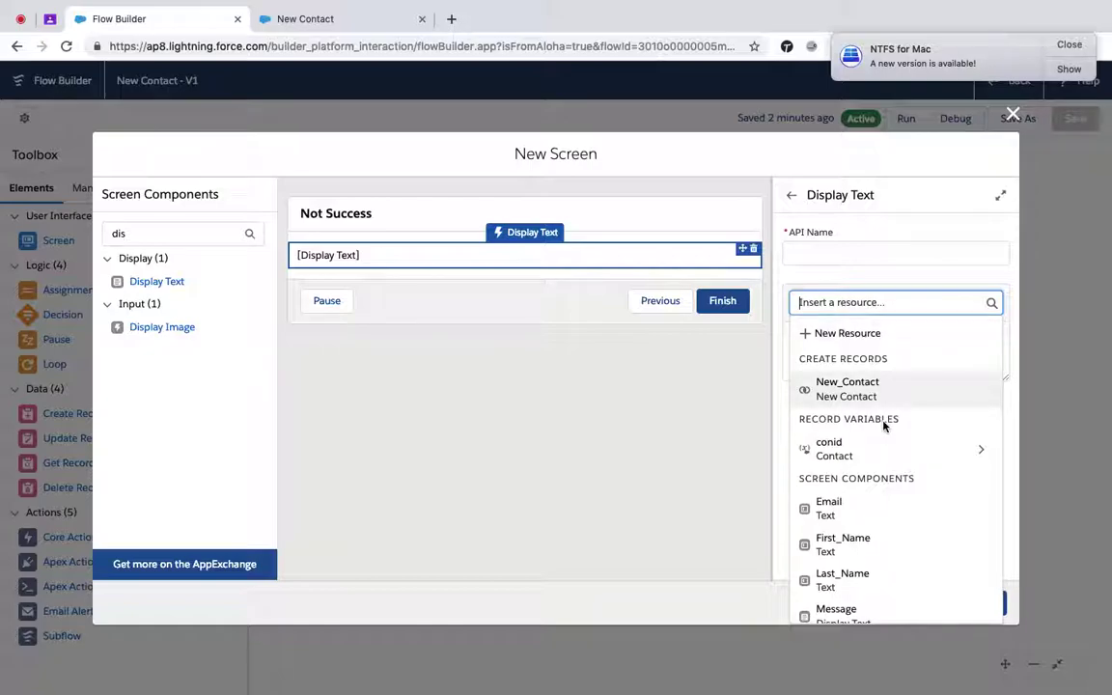
type("s")
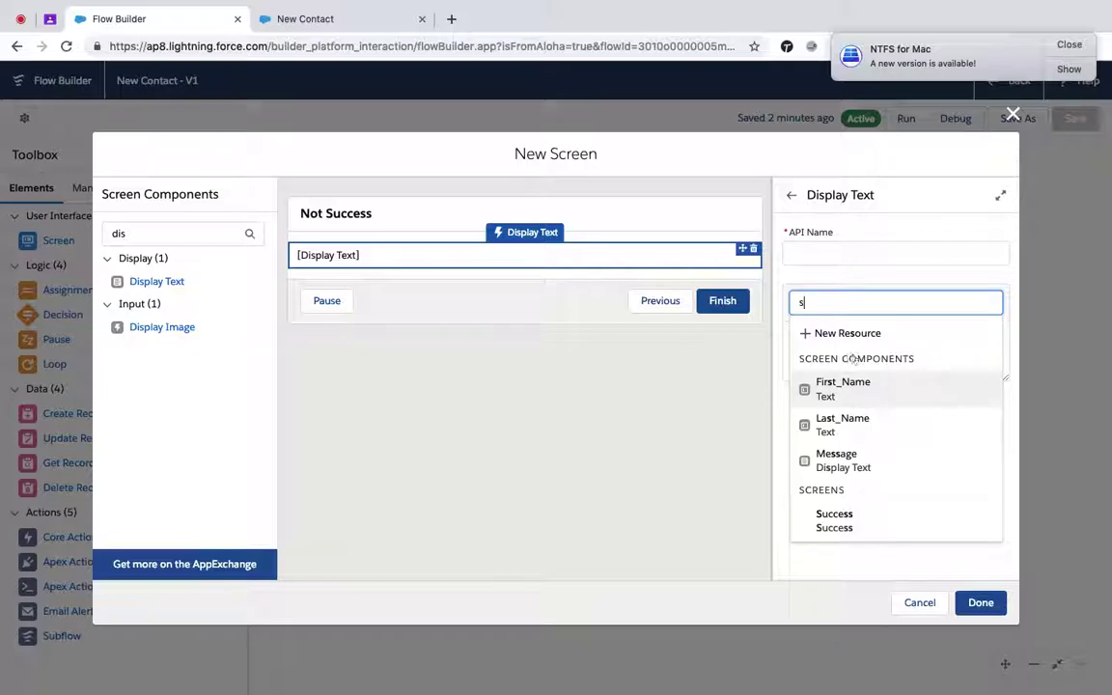
key("BackSpace")
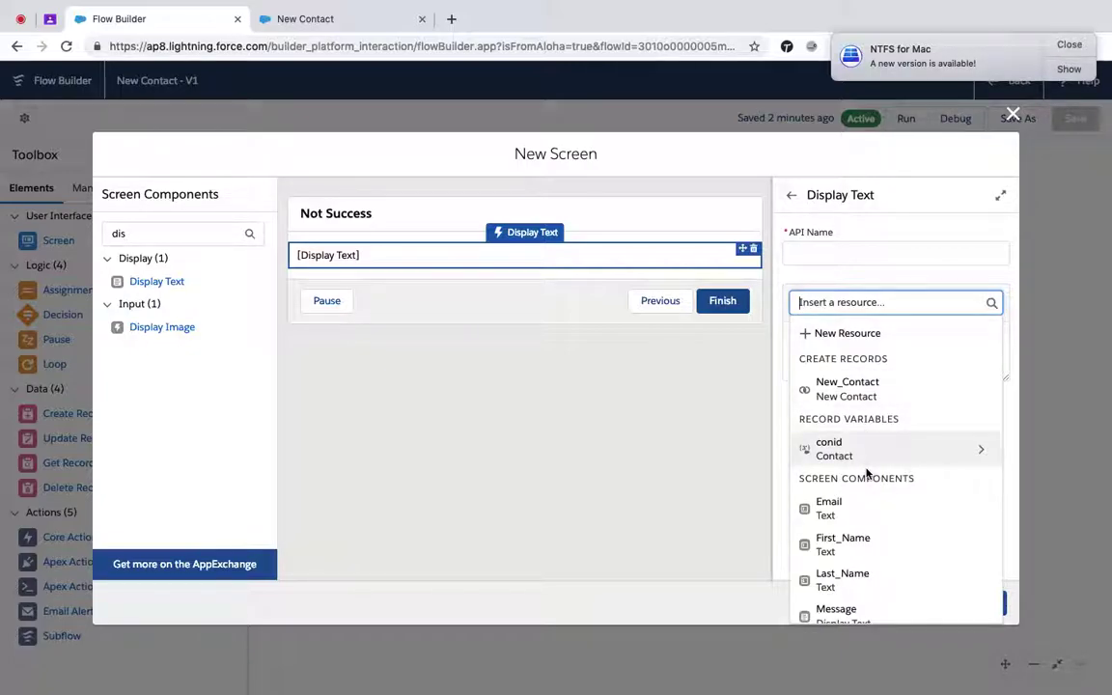
key("super+minus")
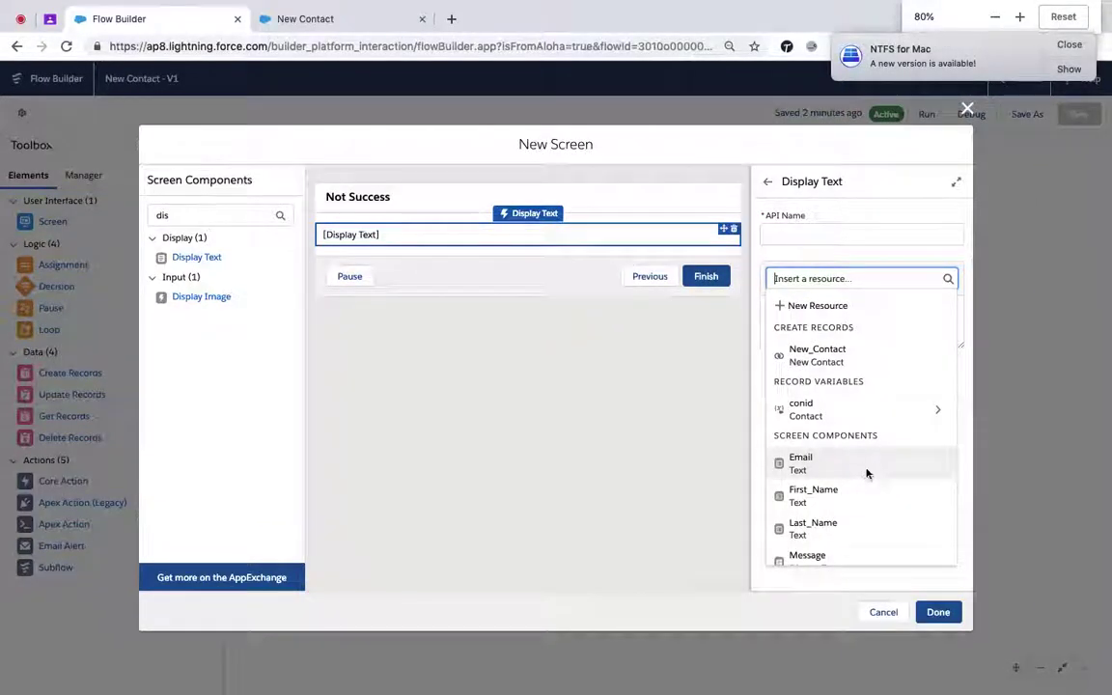
key("super+minus")
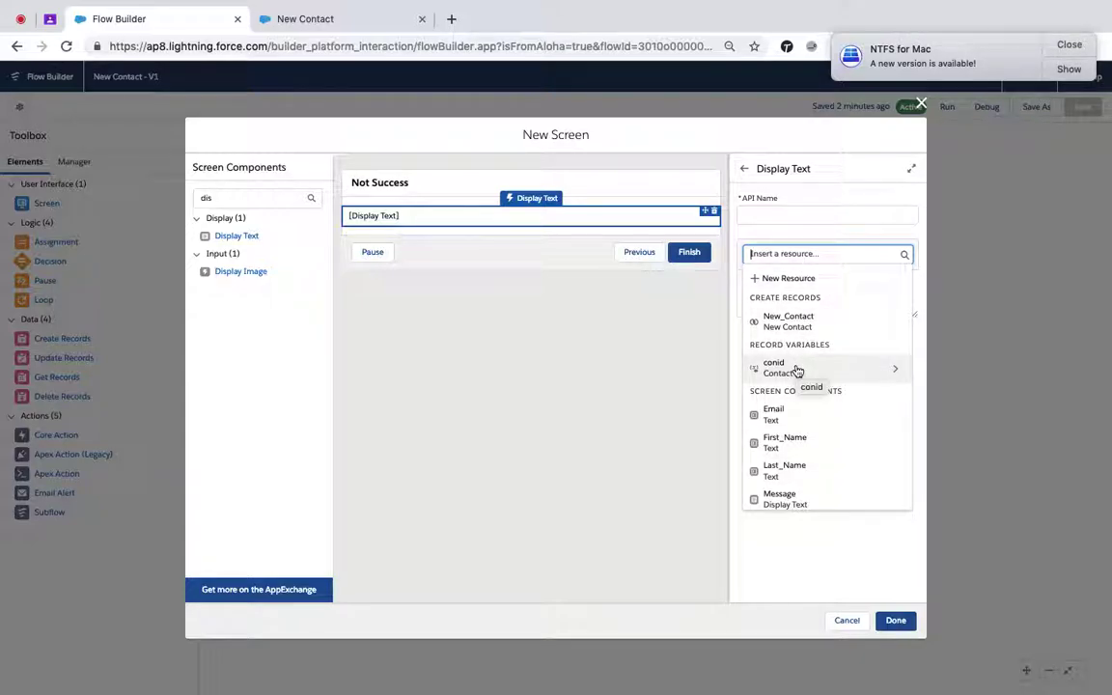
type("fl")
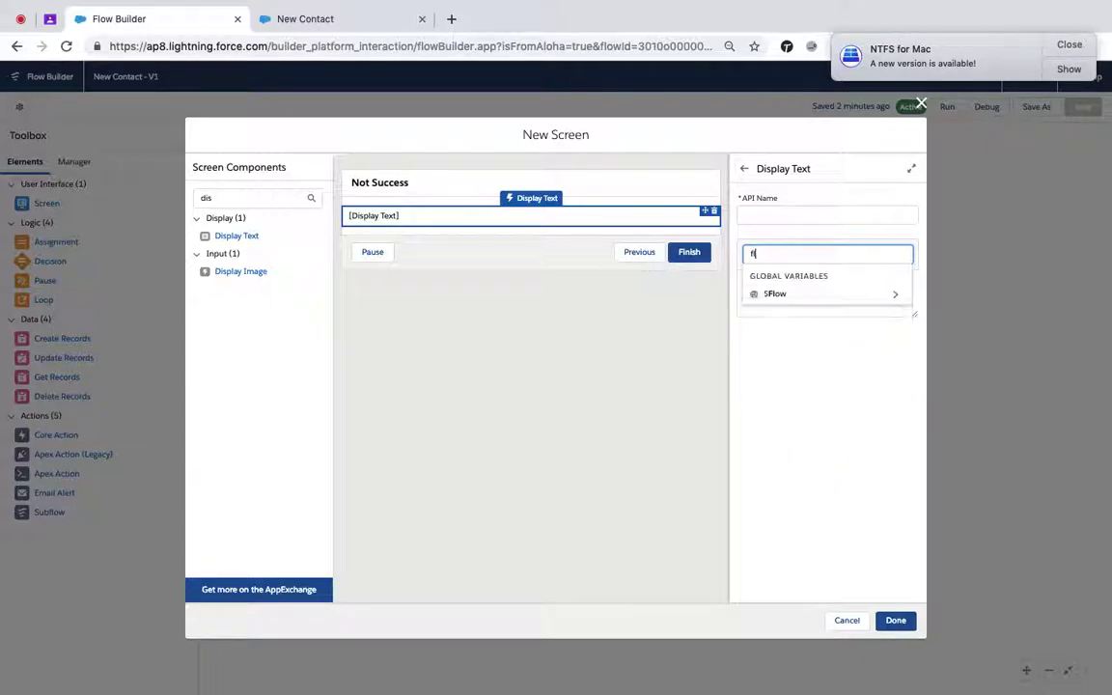
left_click(802, 295)
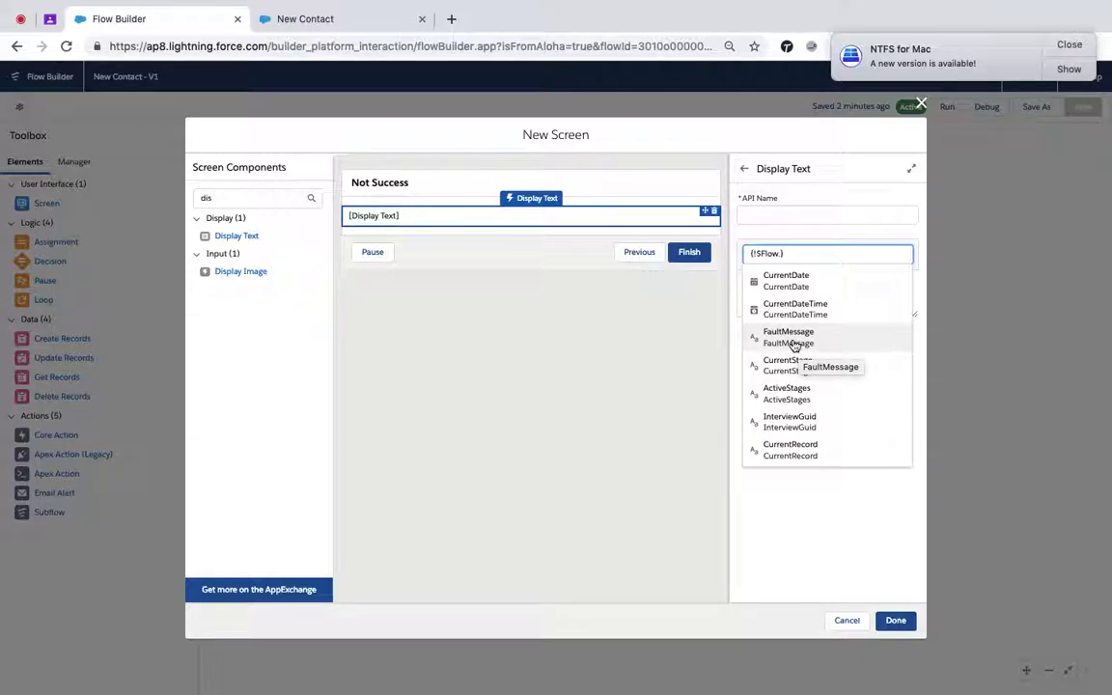
key("super+equal")
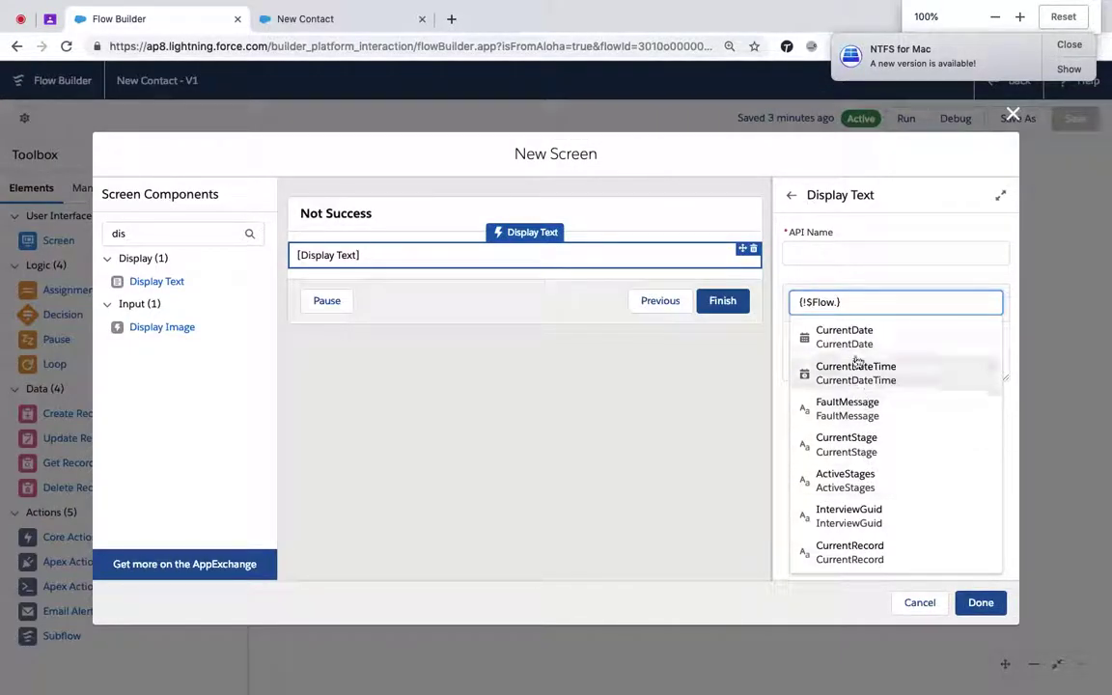
left_click(850, 410)
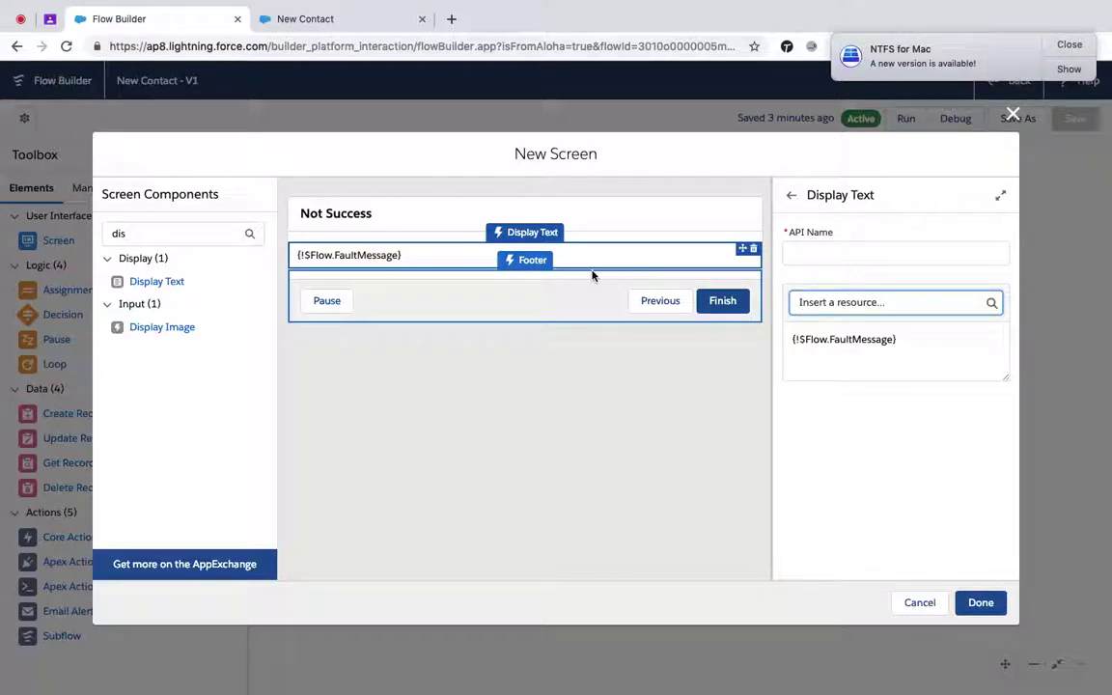
left_click(848, 255)
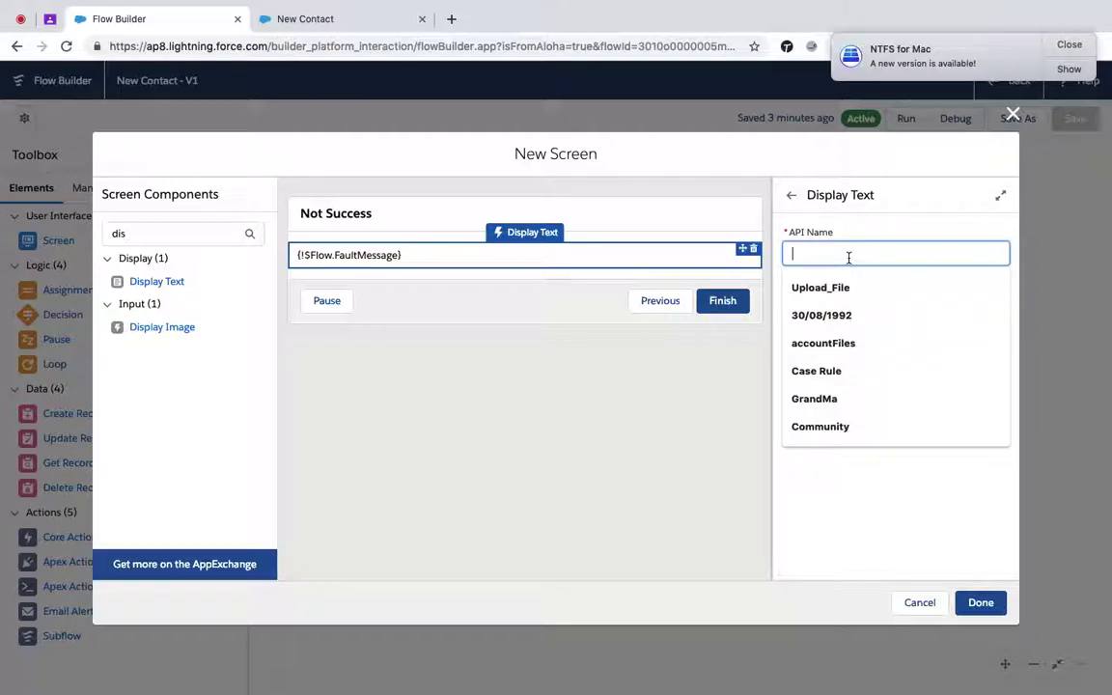
type("fi")
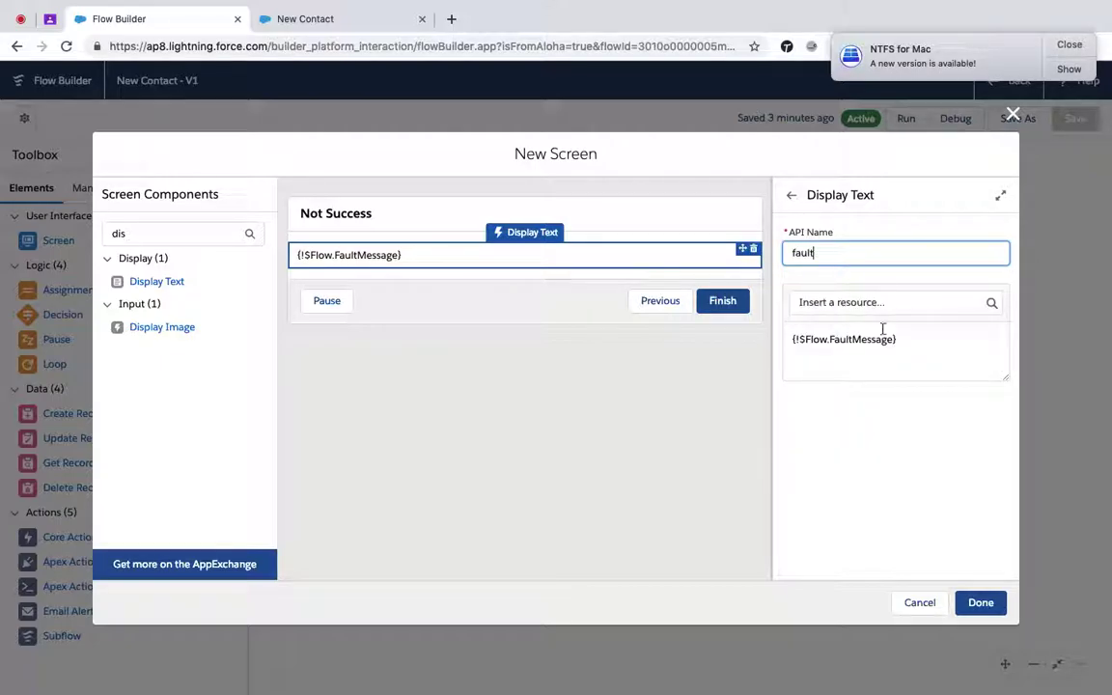
left_click(981, 602)
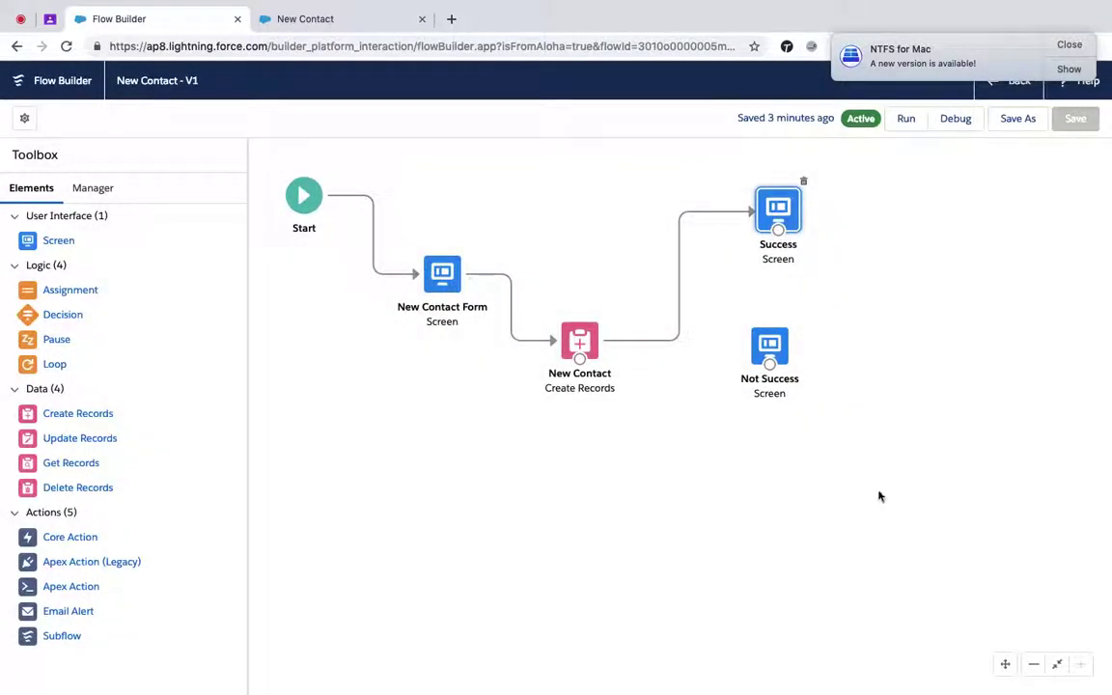
- Draw a Fault connector from New Contact to the Not Success screen
left_click_drag(580, 359, 776, 490)
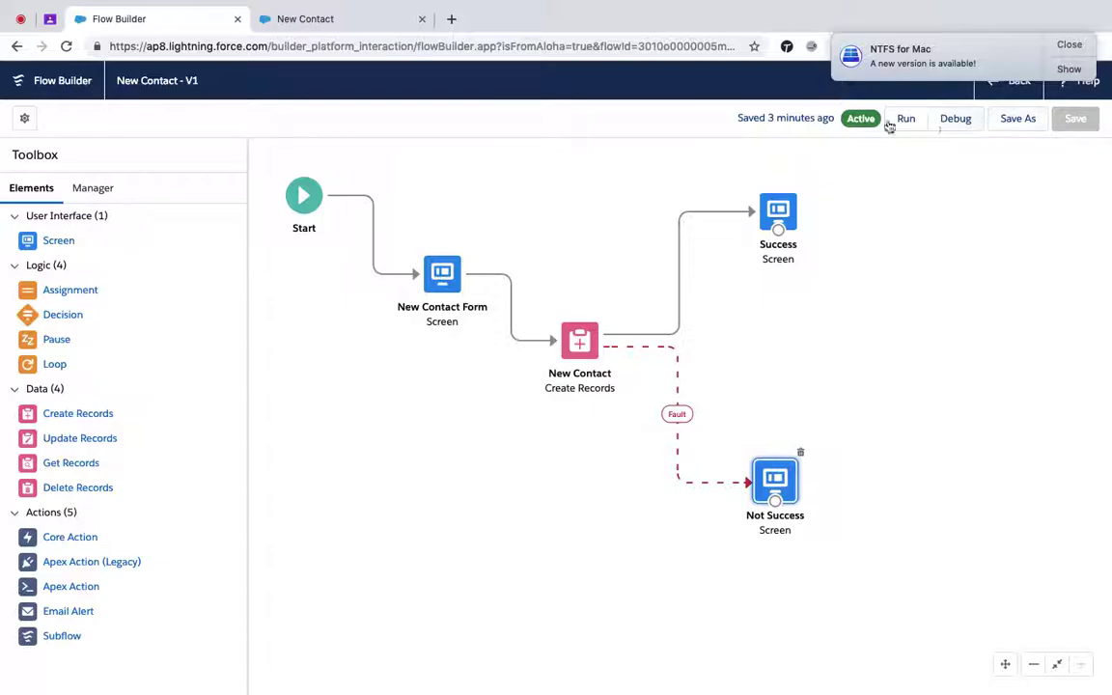
- In the New Contact run tab, go back and reload the flow from its URL
left_click(316, 18)
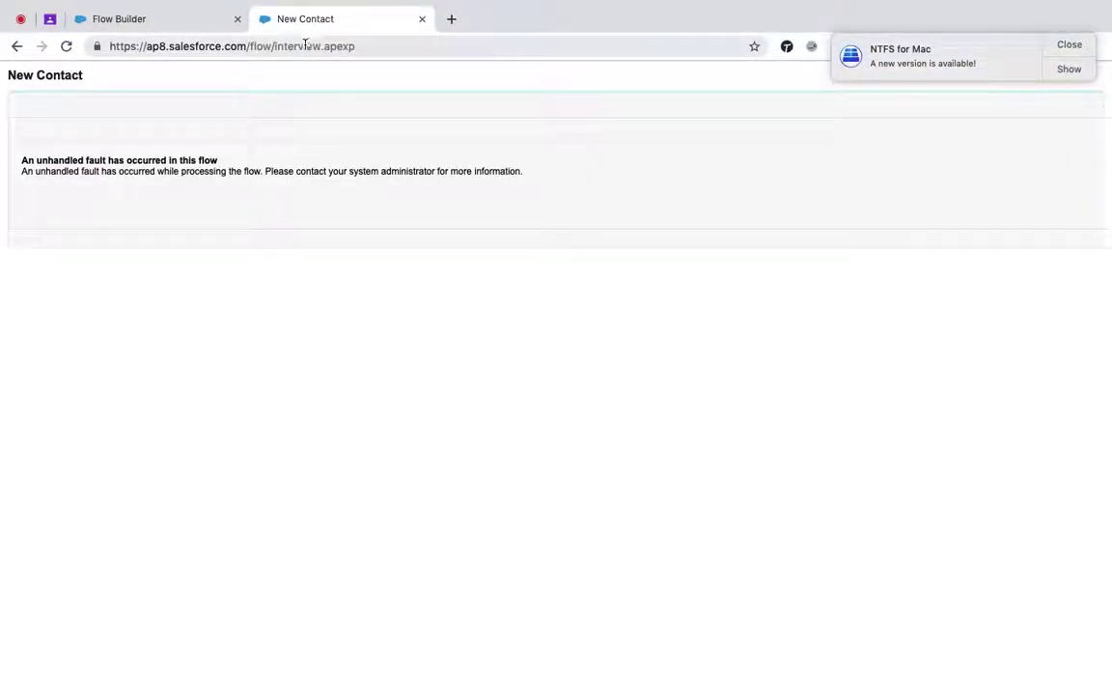
left_click(17, 45)
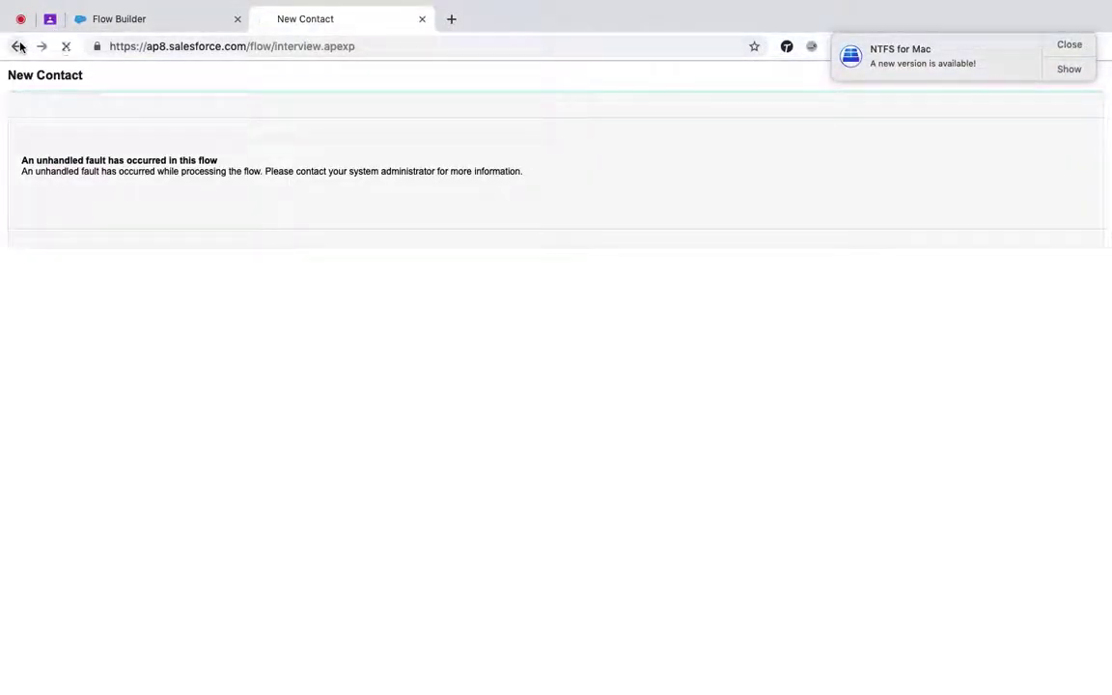
left_click(354, 43)
key("Return")
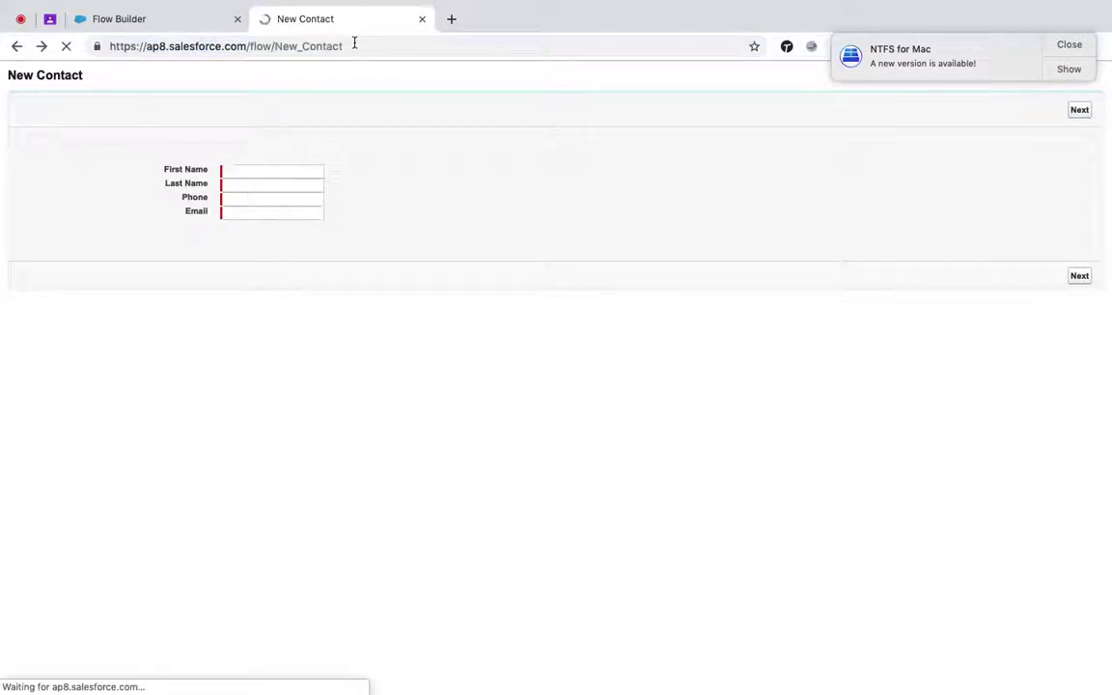
- Submit test first name, last name, phone and email, then return to Flow Builder
left_click(258, 174)
type("asahs")
key("Tab")
type("jsdjsjd")
key("Tab")
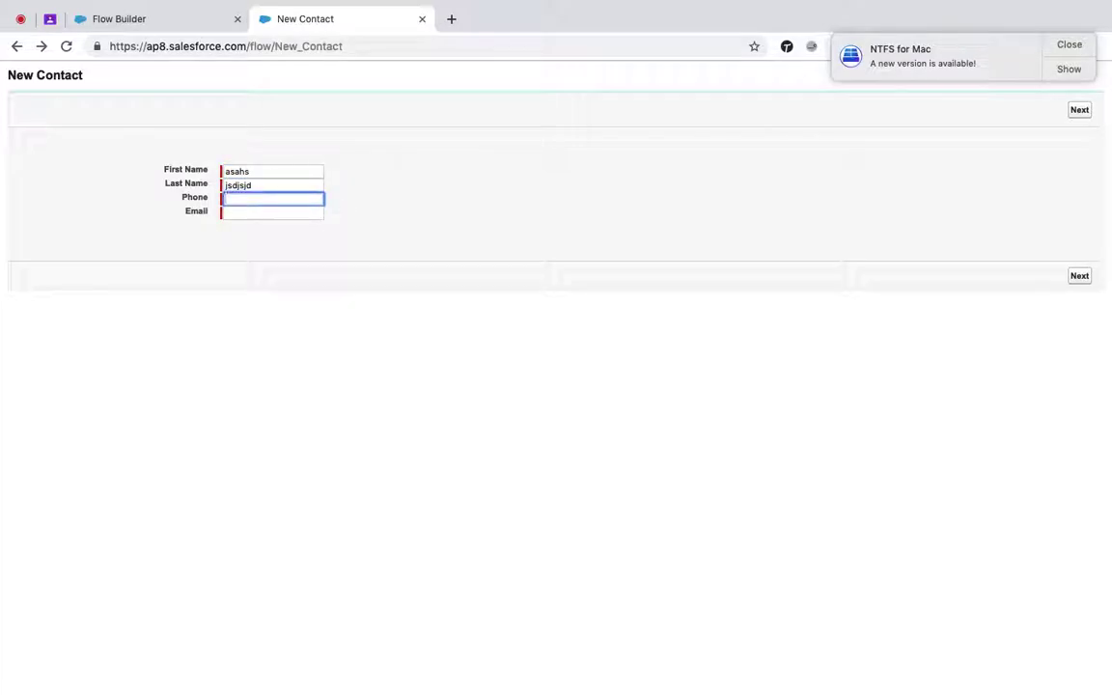
type("1234567890")
key("Tab")
type("sj")
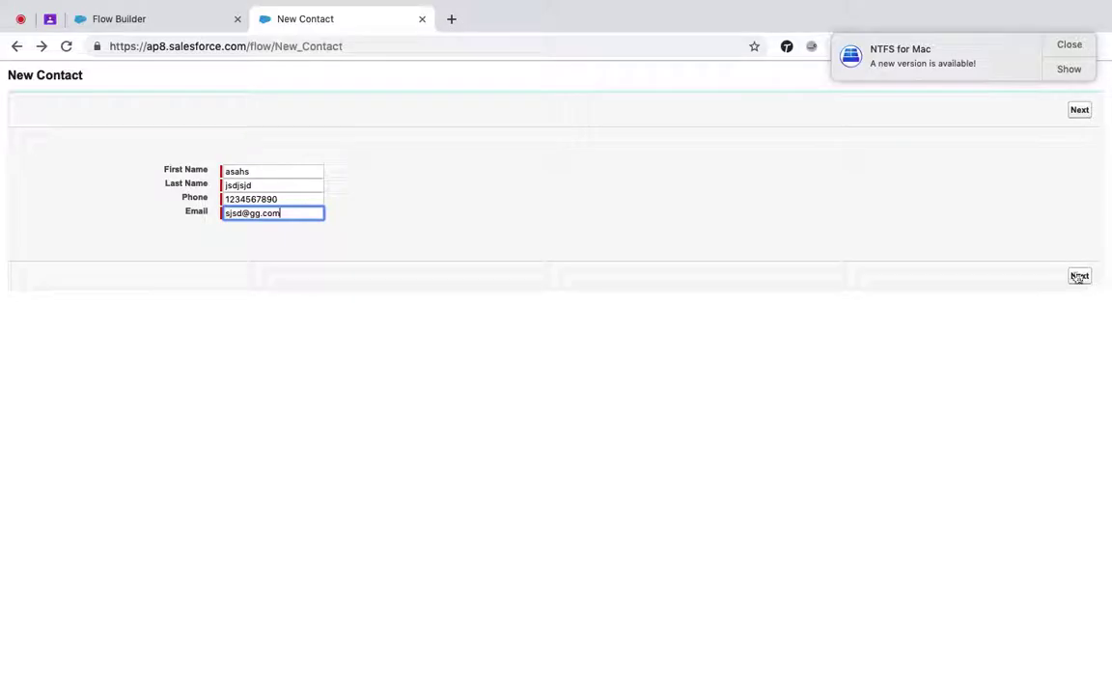
left_click(1079, 276)
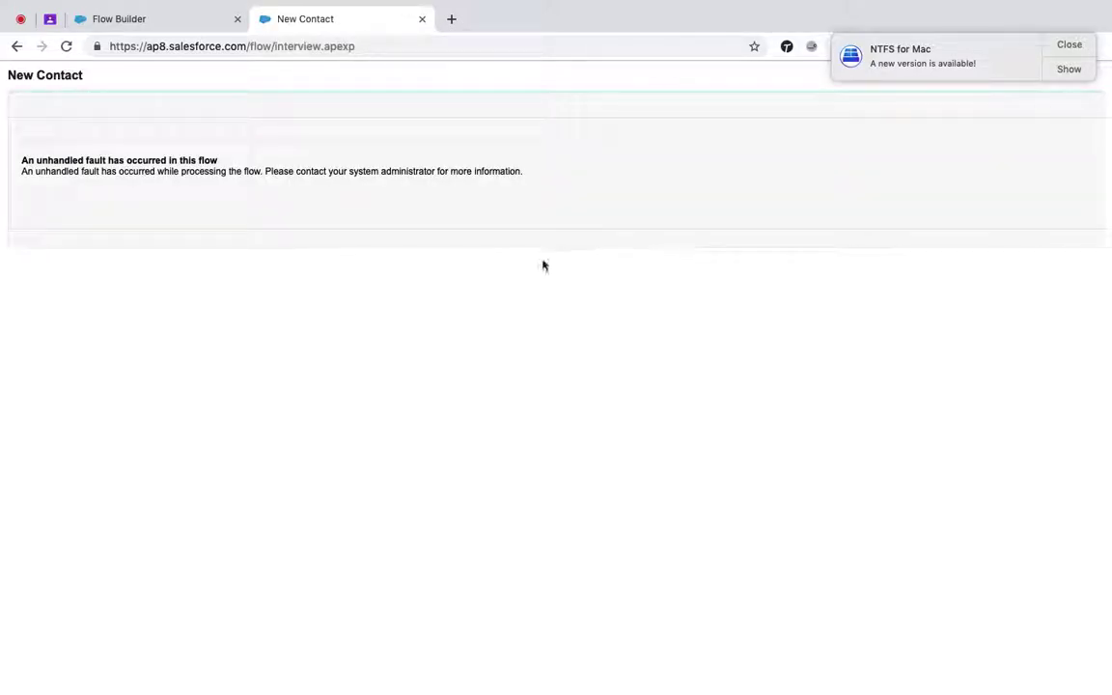
left_click(159, 22)
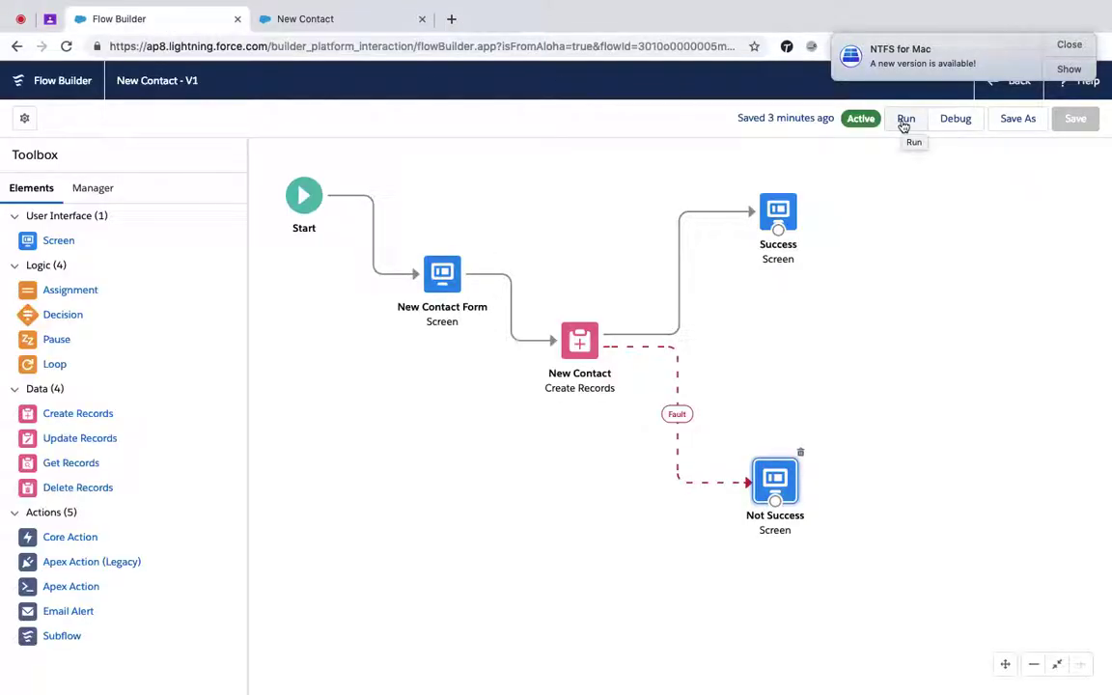
- Run the flow in a new tab and submit test contact name, phone and email
left_click(905, 122)
left_click(265, 170)
type("sjdjsdj")
key("Tab")
type("jfjdjf")
key("Tab")
type("1234567890")
key("Tab")
type("ssjf")
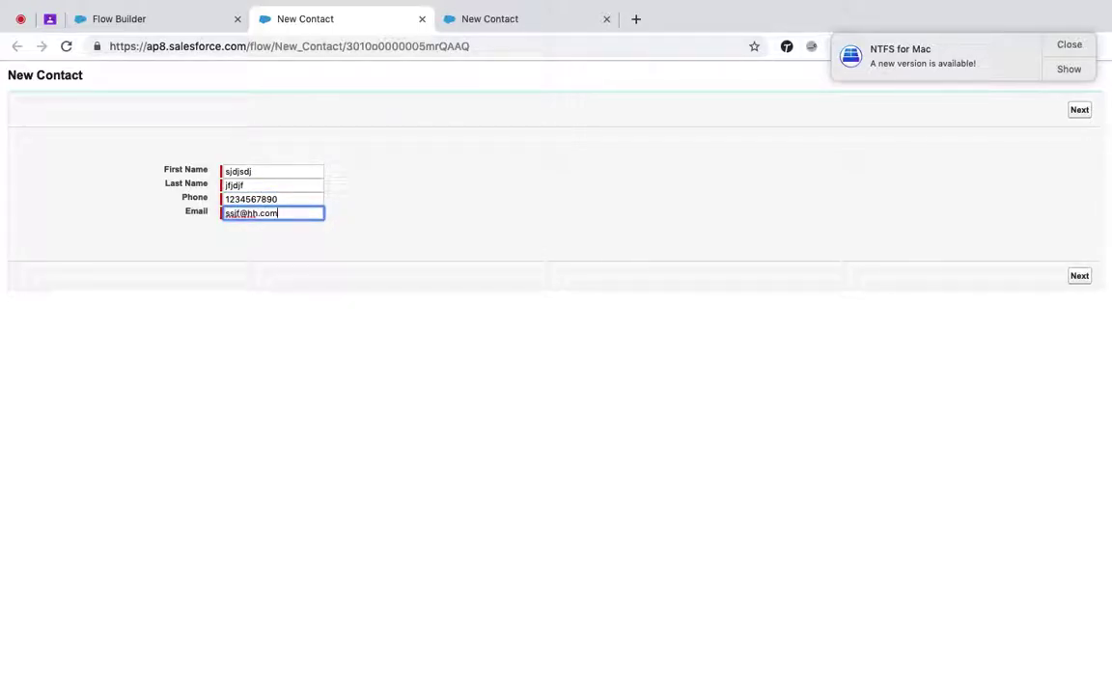
left_click(1080, 276)
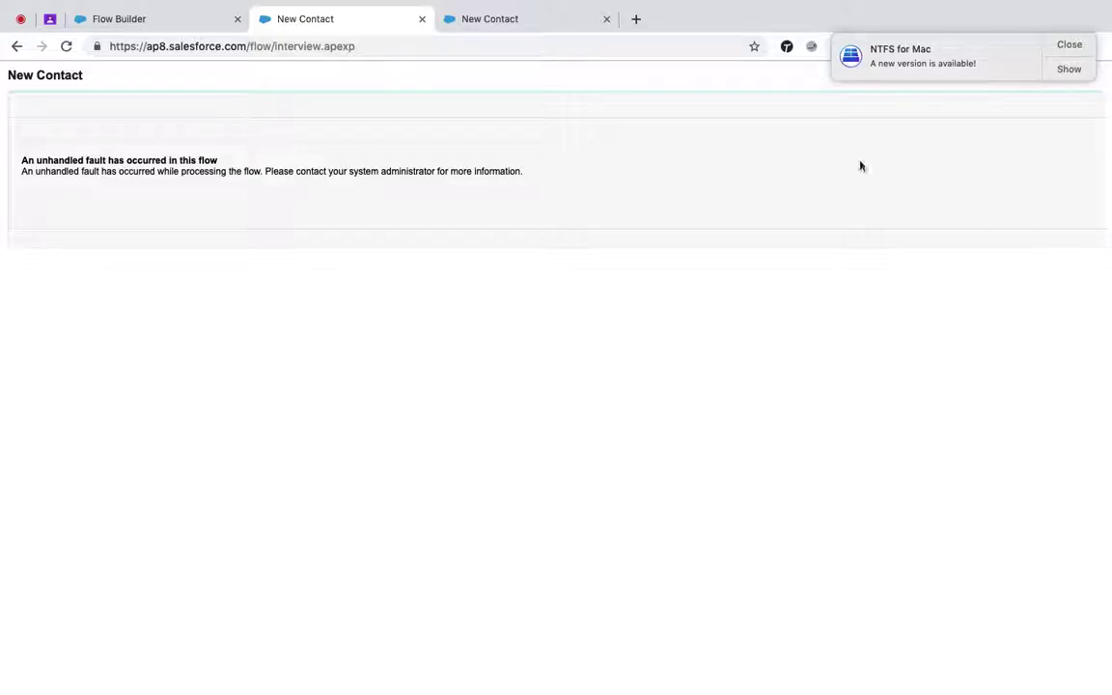
- Check both New Contact fault pages, then go back to Flow Builder
left_click(496, 24)
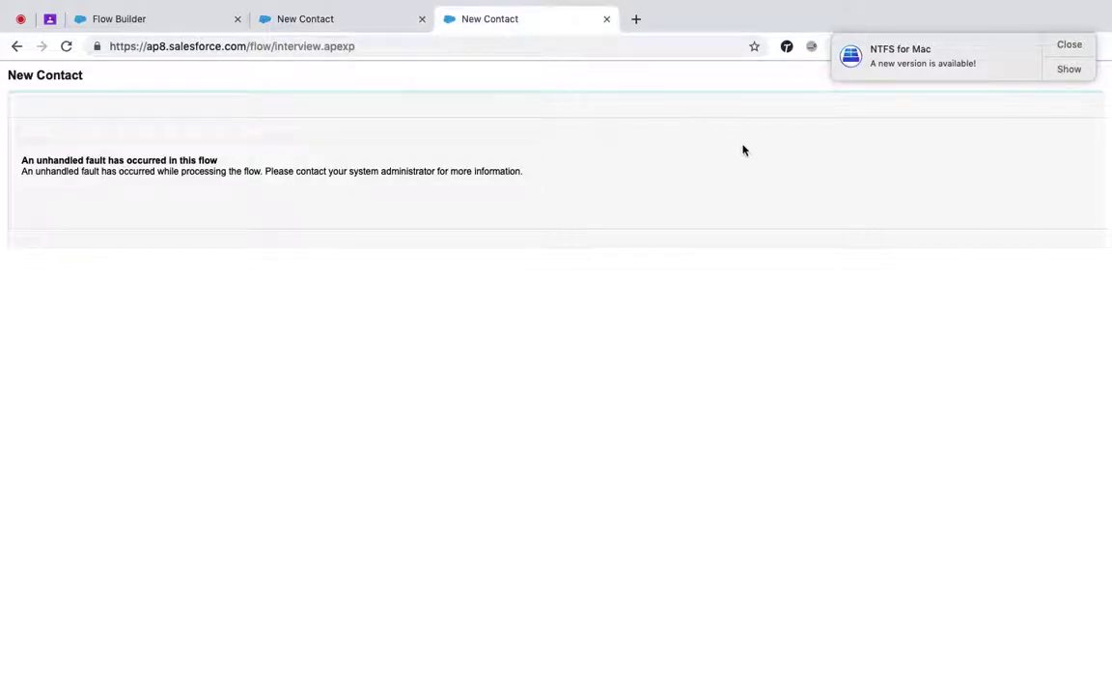
left_click(345, 30)
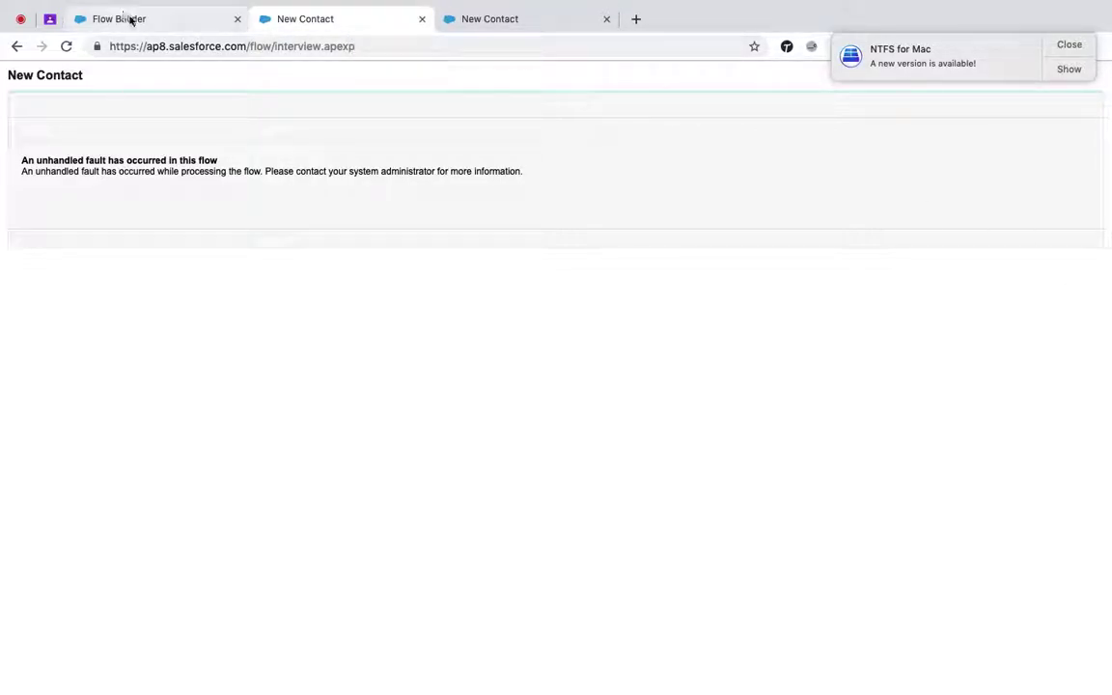
left_click(126, 20)
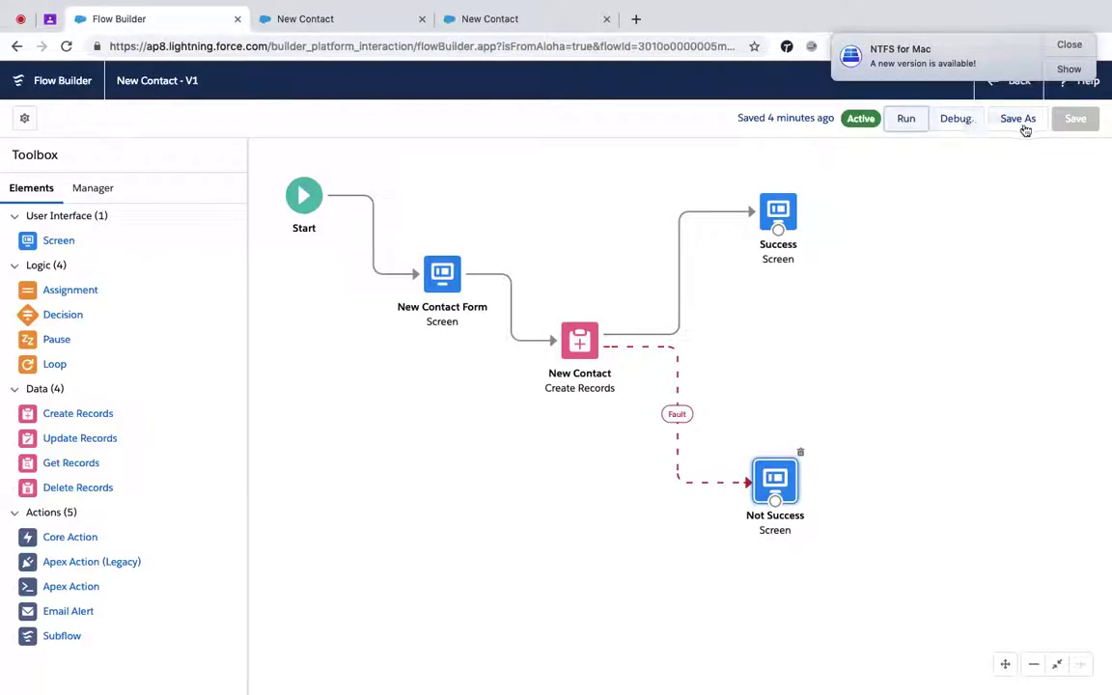
- Save the New Contact flow as version 2, then activate version 2 from the flow's detail page
left_click(1021, 125)
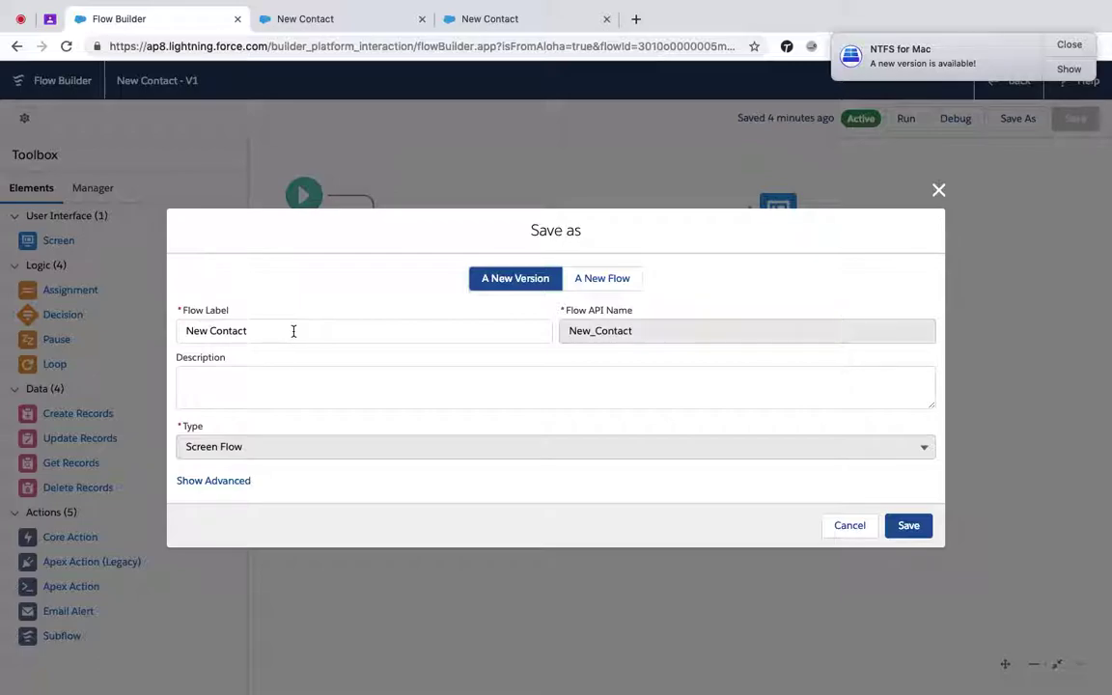
left_click(908, 526)
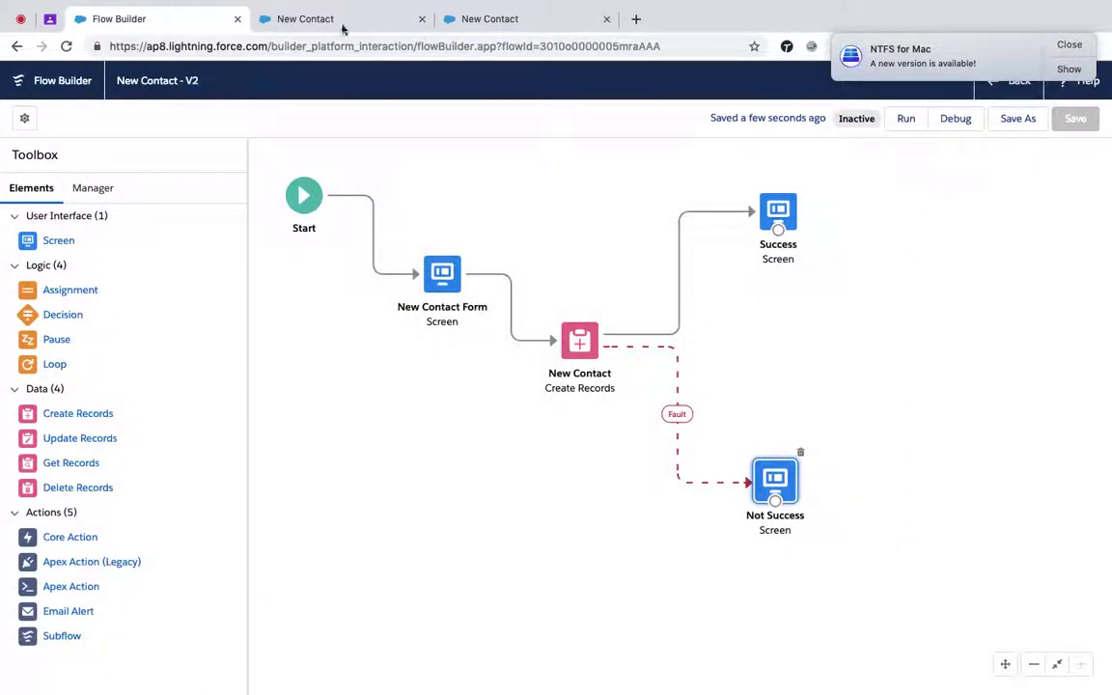
left_click(1015, 85)
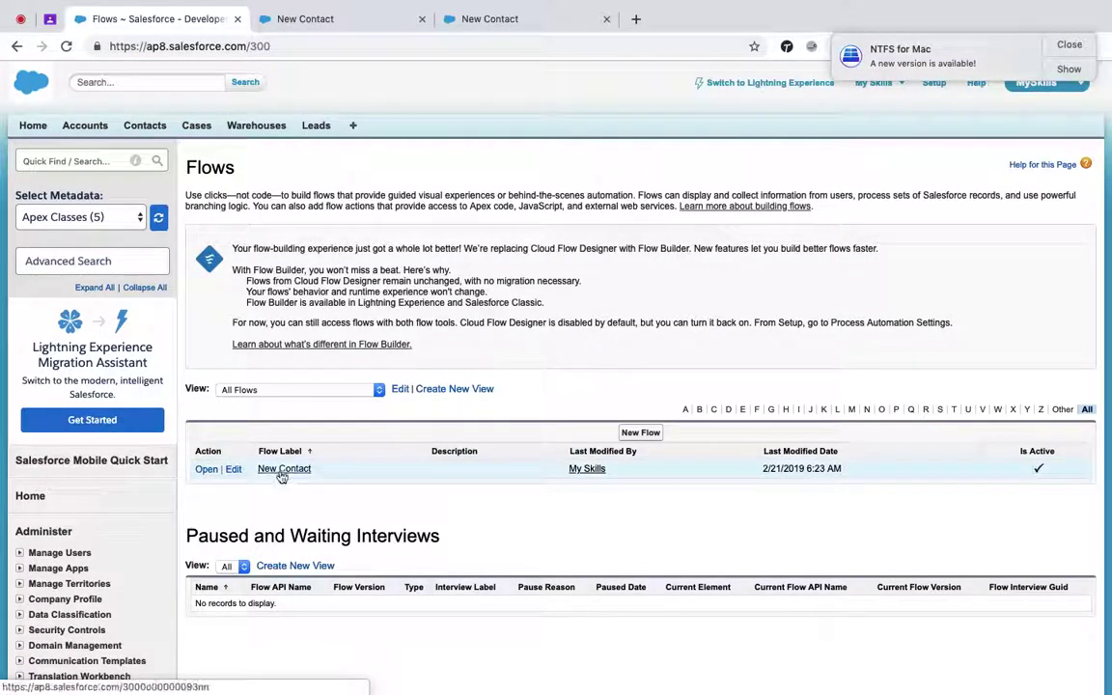
left_click(282, 471)
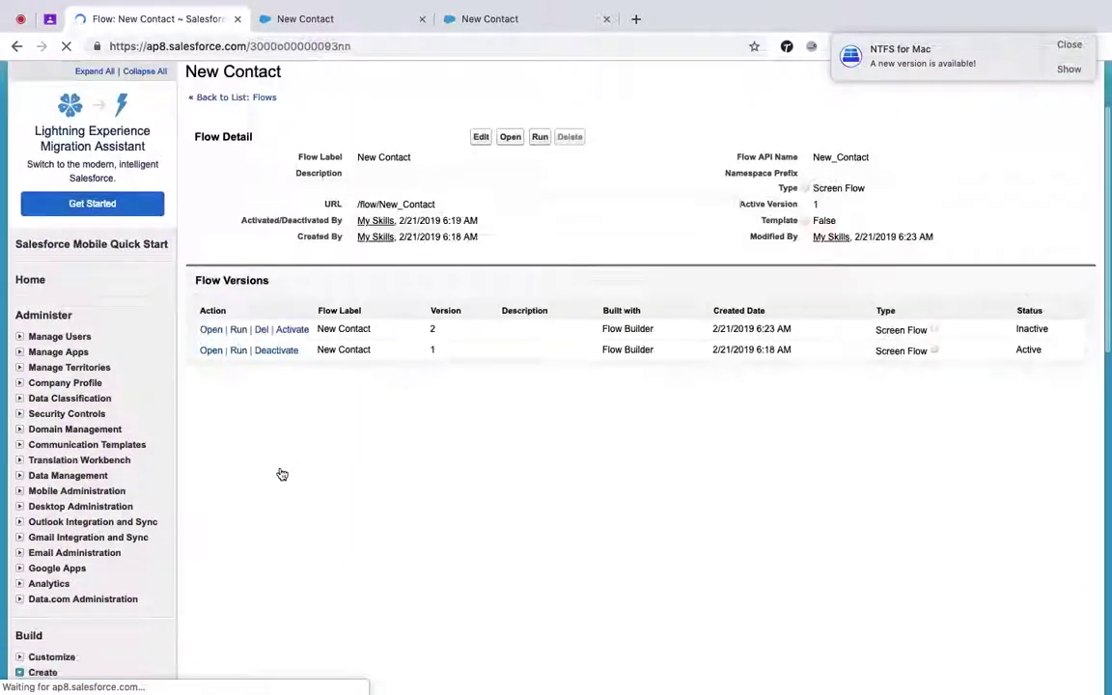
scroll(280, 472, "down", 5)
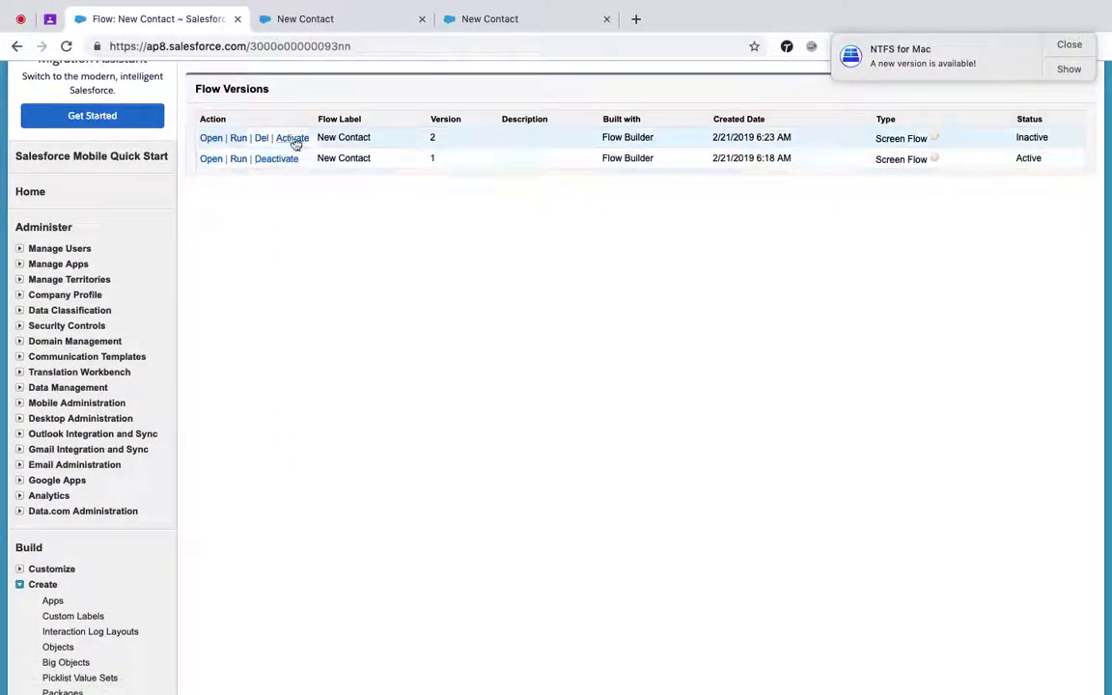
left_click(301, 140)
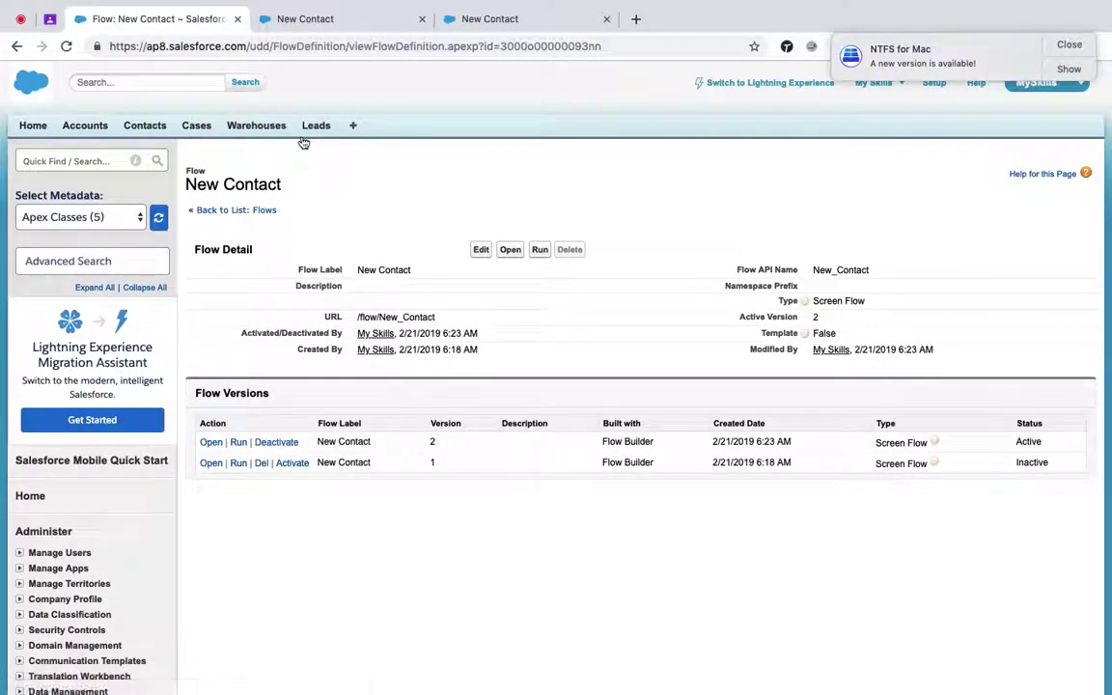
- Load the flow by replacing the fault page's /flow/interview.apexp path with the copied /flow/New_Contact path
left_click(304, 19)
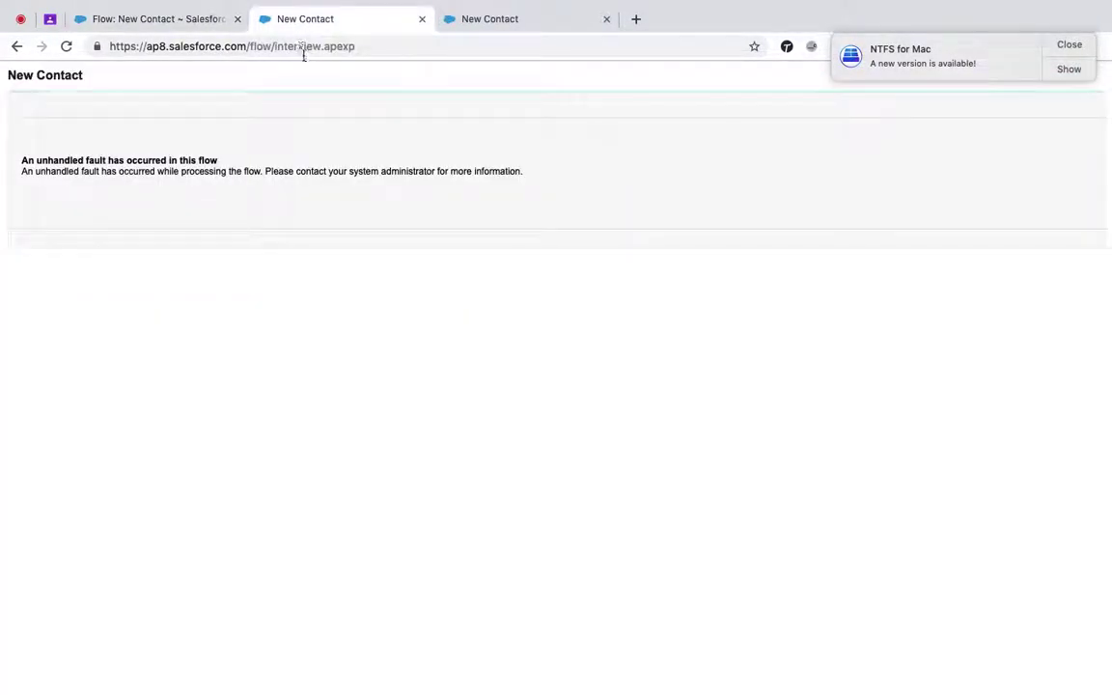
left_click(237, 45)
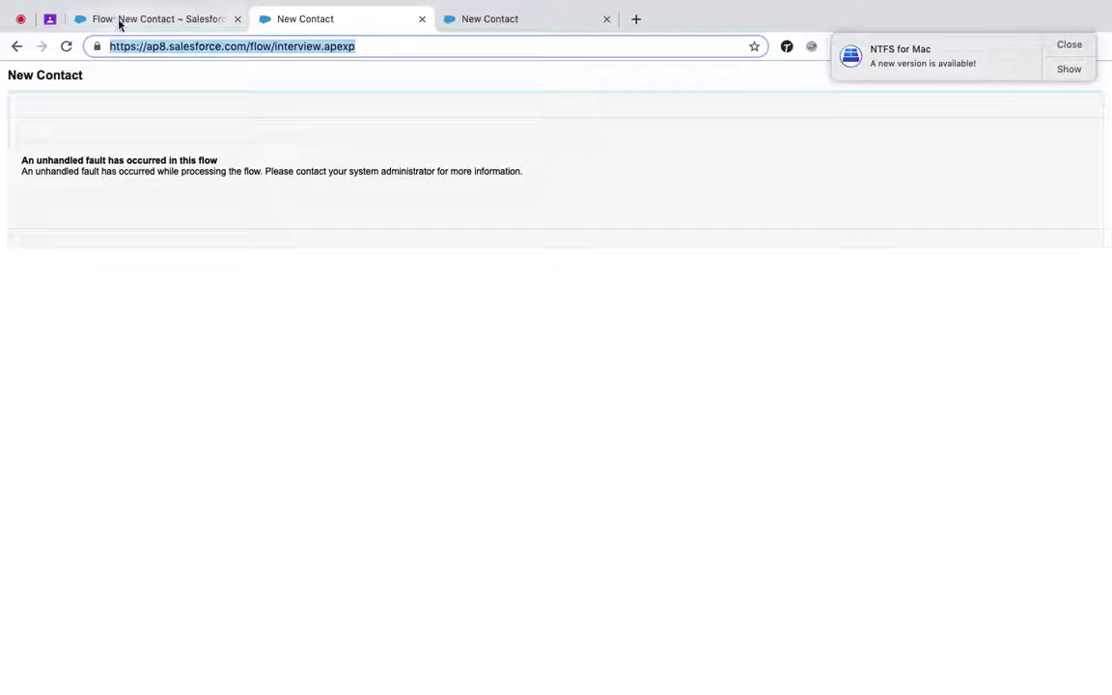
left_click(121, 19)
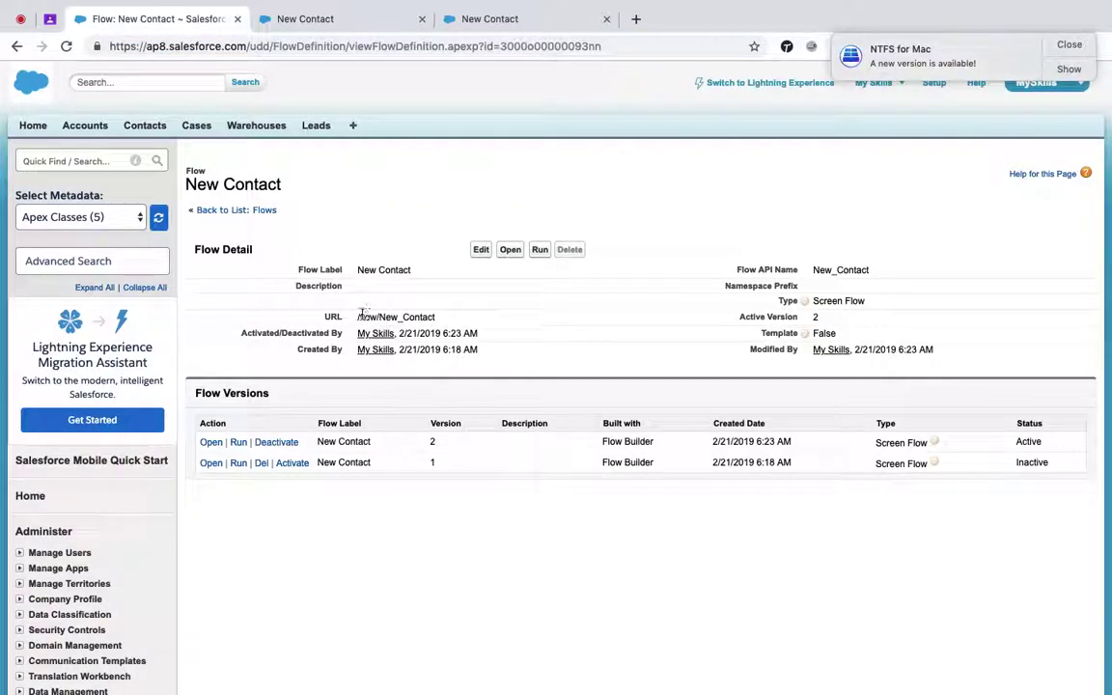
left_click_drag(358, 316, 466, 322)
key("cmd+c")
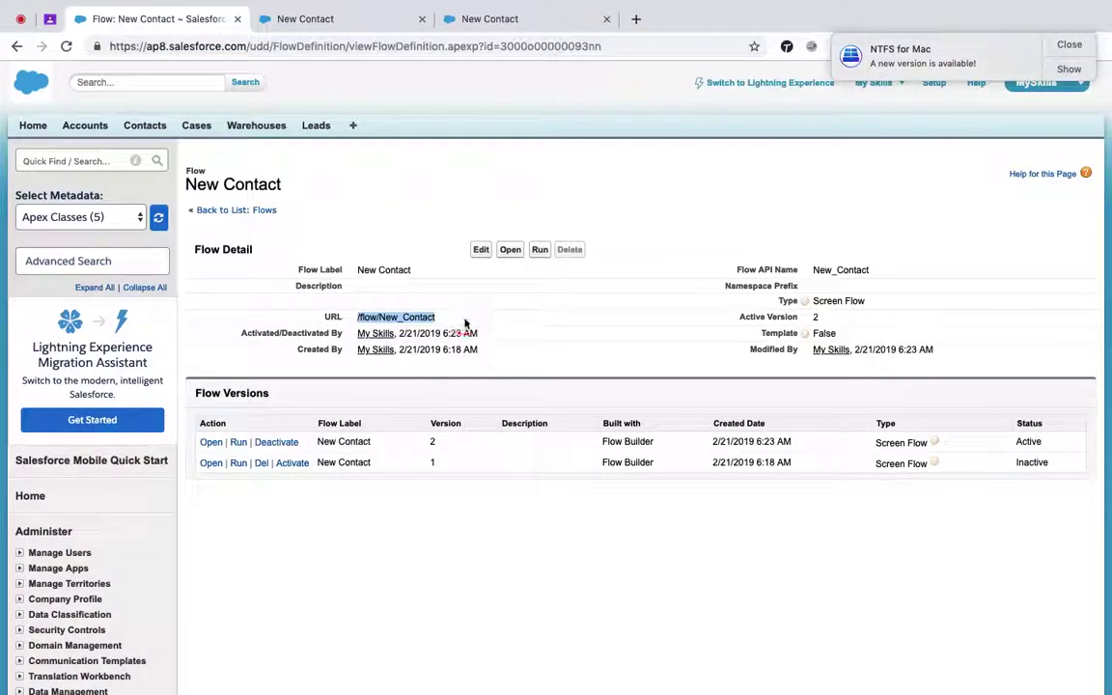
left_click(289, 19)
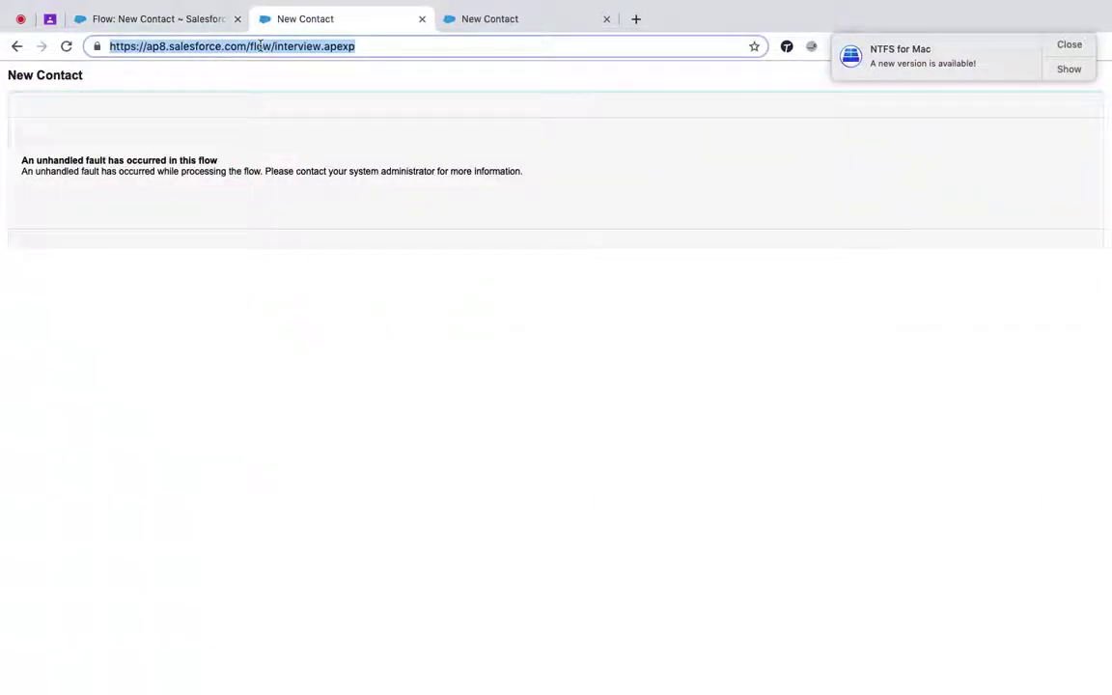
left_click(248, 46)
left_click_drag(248, 46, 544, 69)
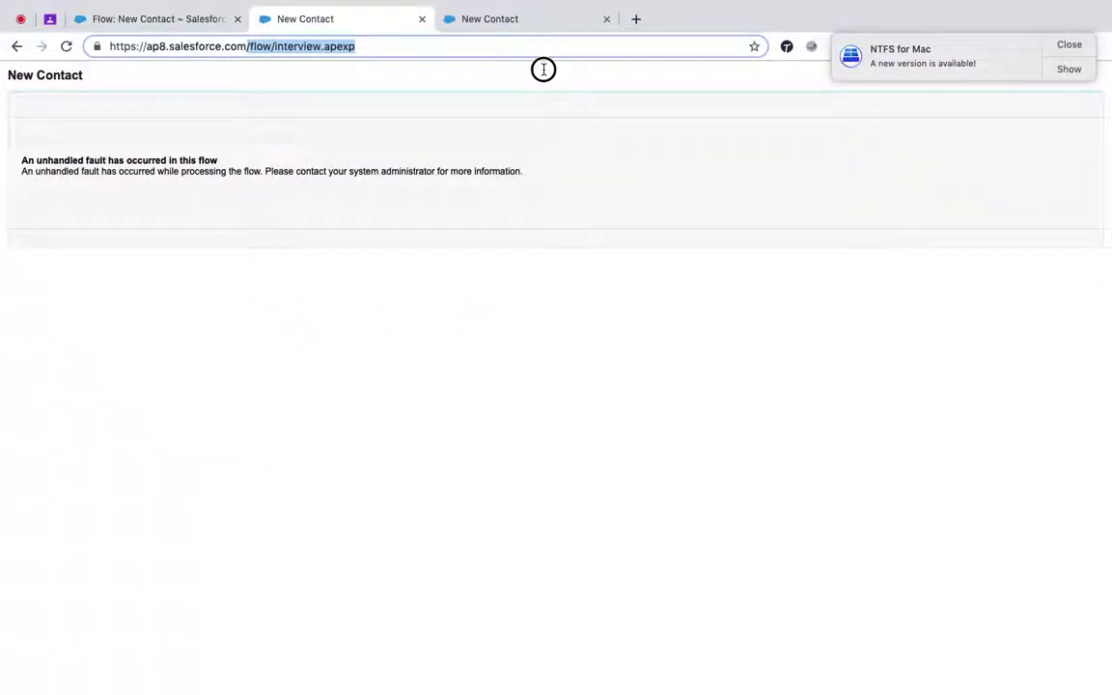
key("cmd+v")
key("Return")
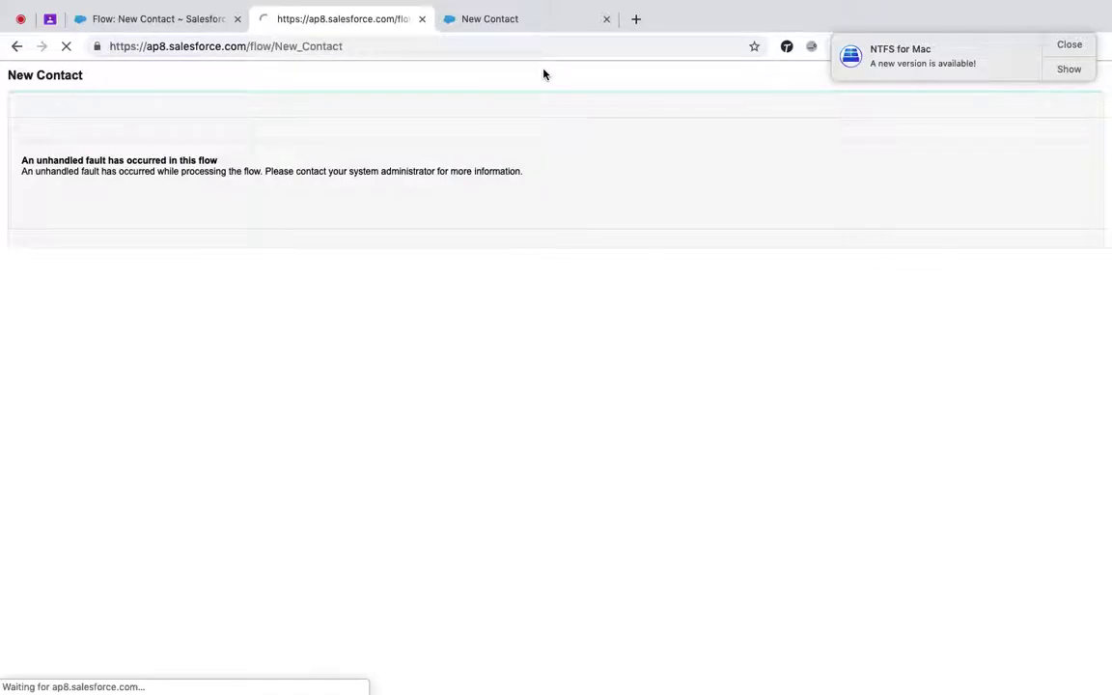
- Fill the contact form with test values 'Test' and '123' and submit it, getting an Email-required error
left_click(296, 175)
type("Test")
key("Tab")
key("Tab")
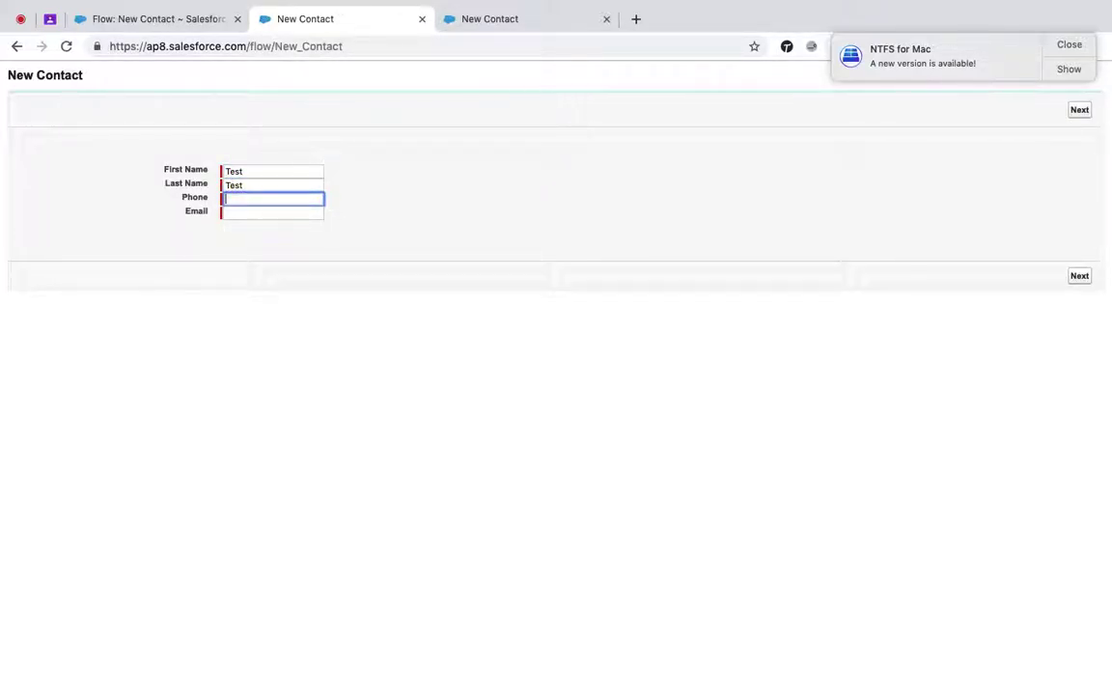
type("1234567890")
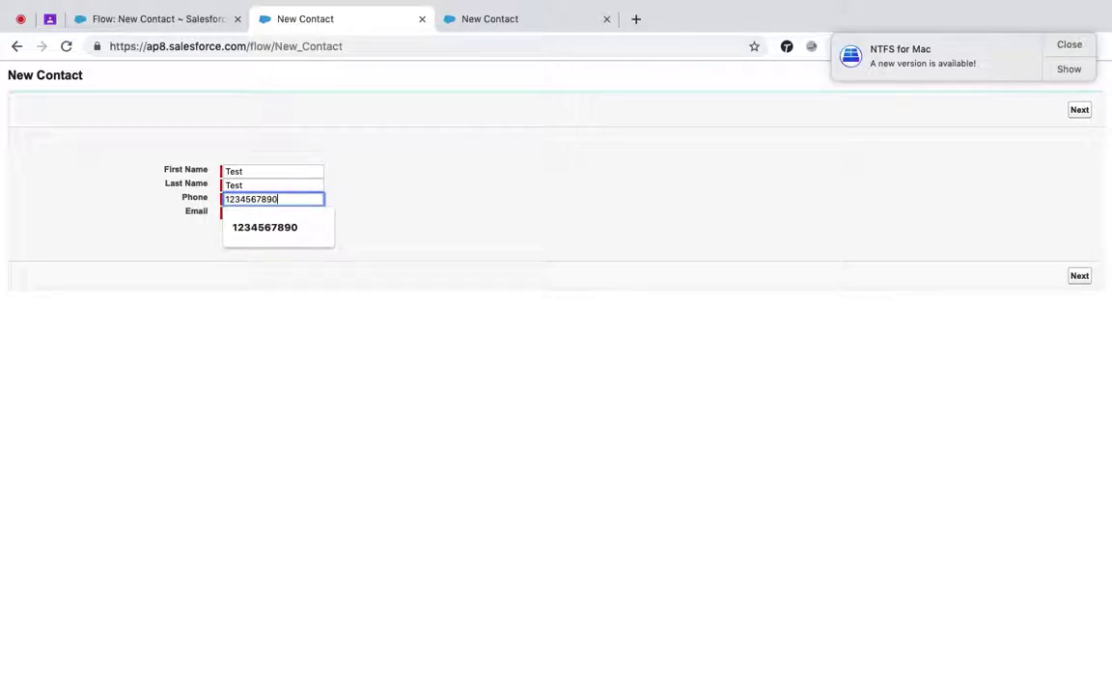
key("Tab")
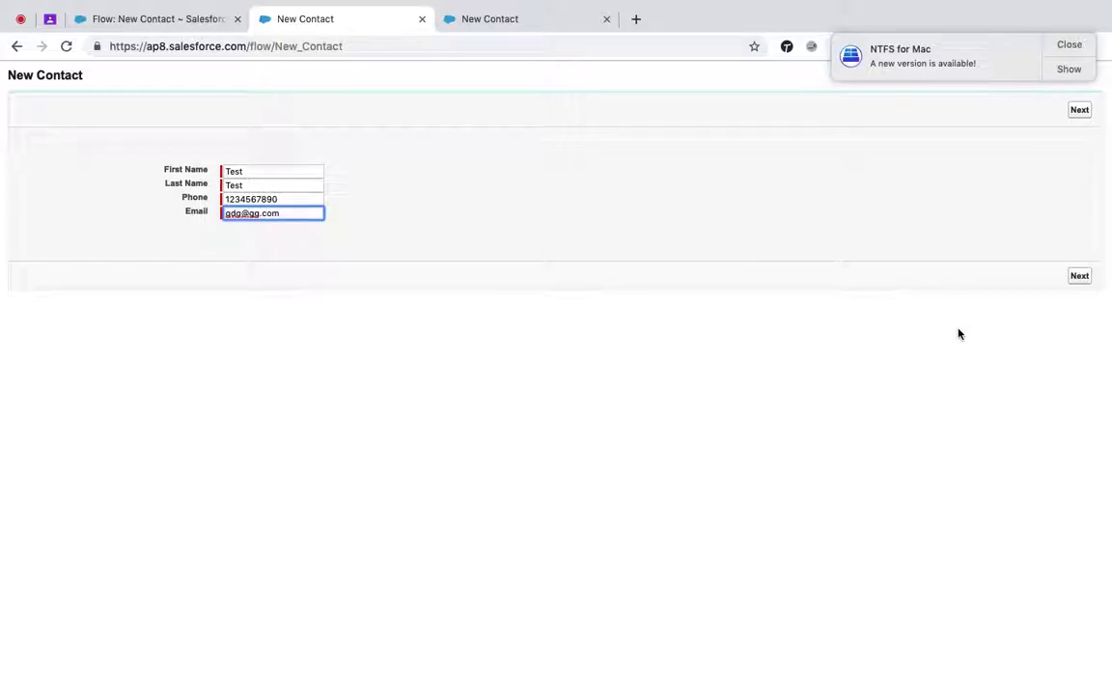
left_click(1078, 278)
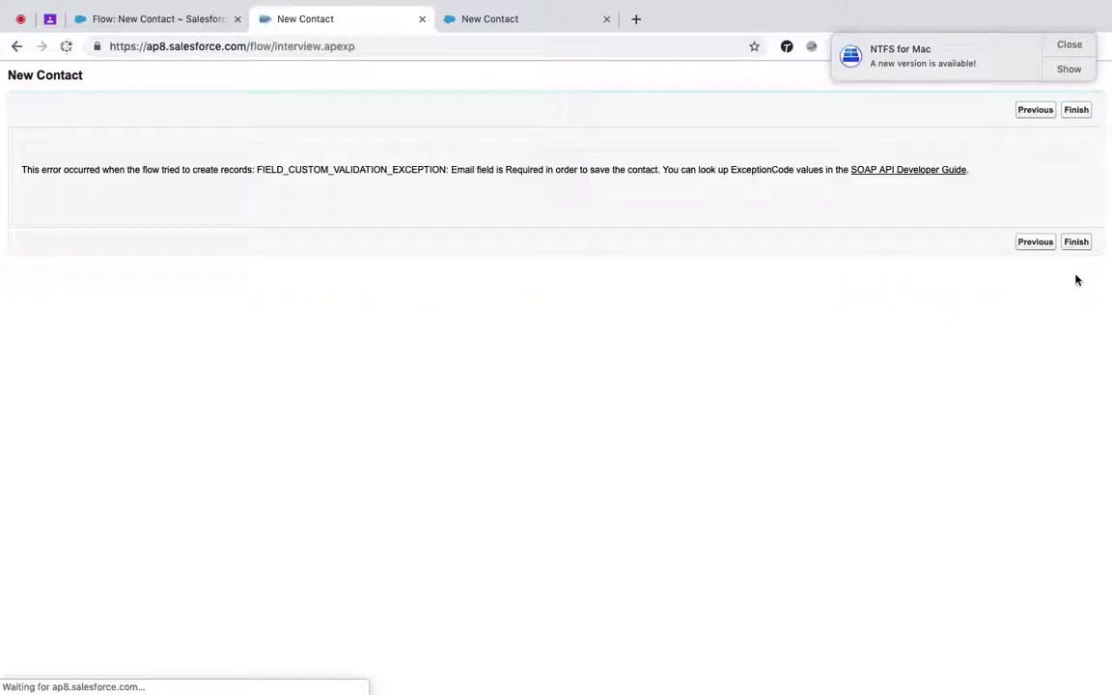
- Dismiss the update notification, go Previous to the filled contact form, and return to the Flow: New Contact tab
left_click(1069, 45)
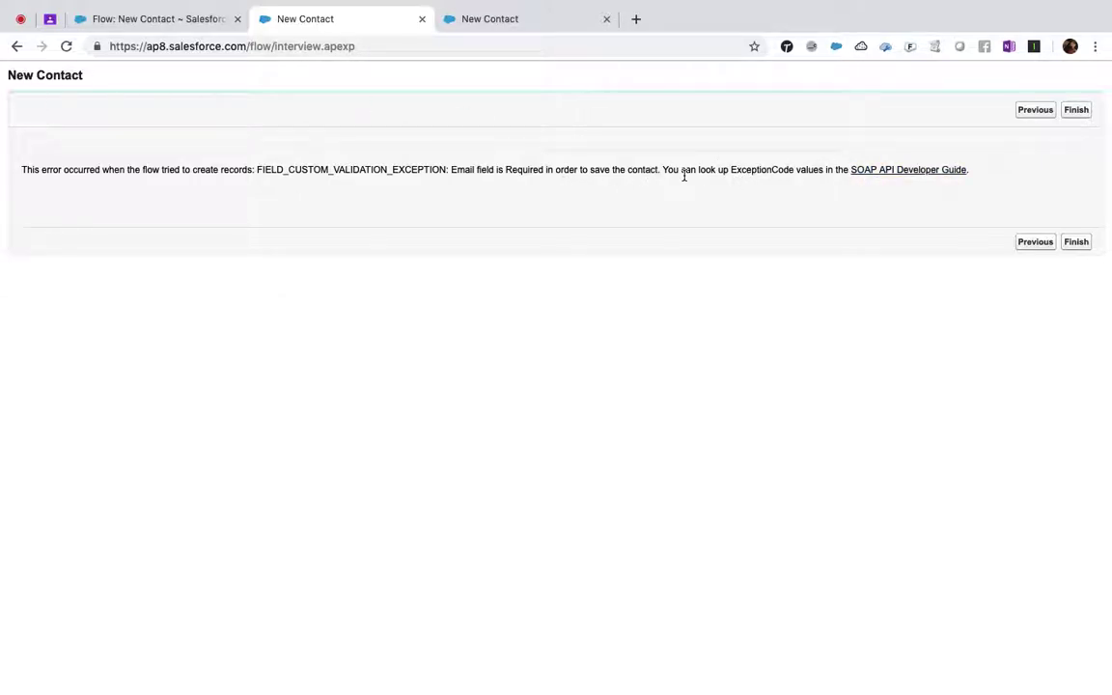
left_click(1033, 243)
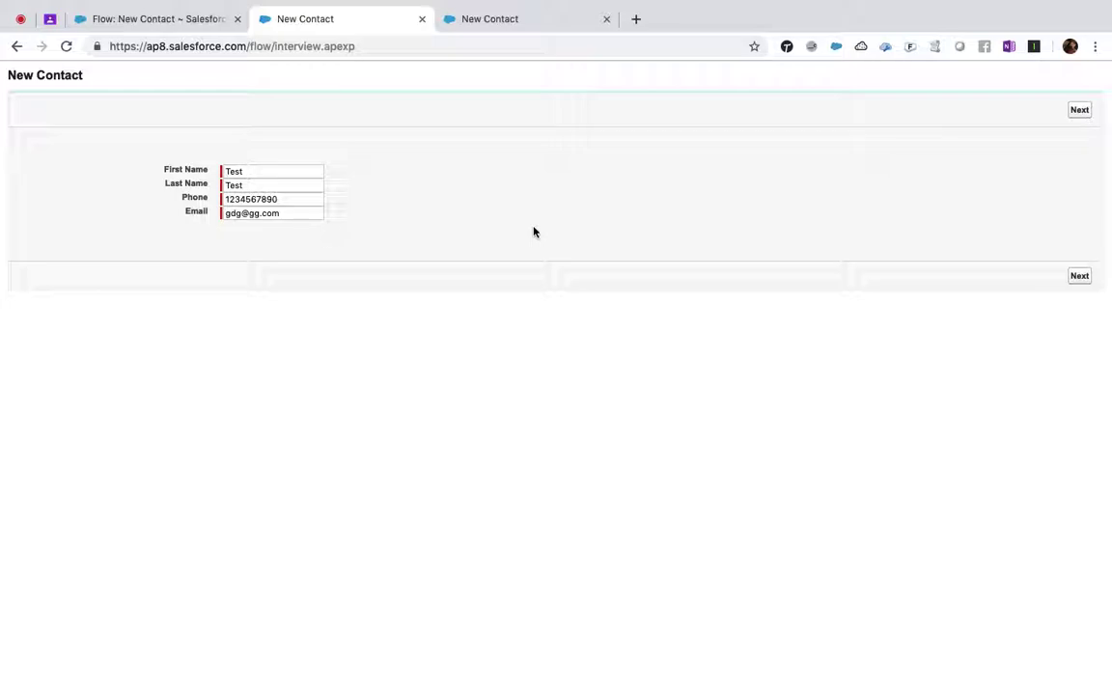
left_click(150, 11)
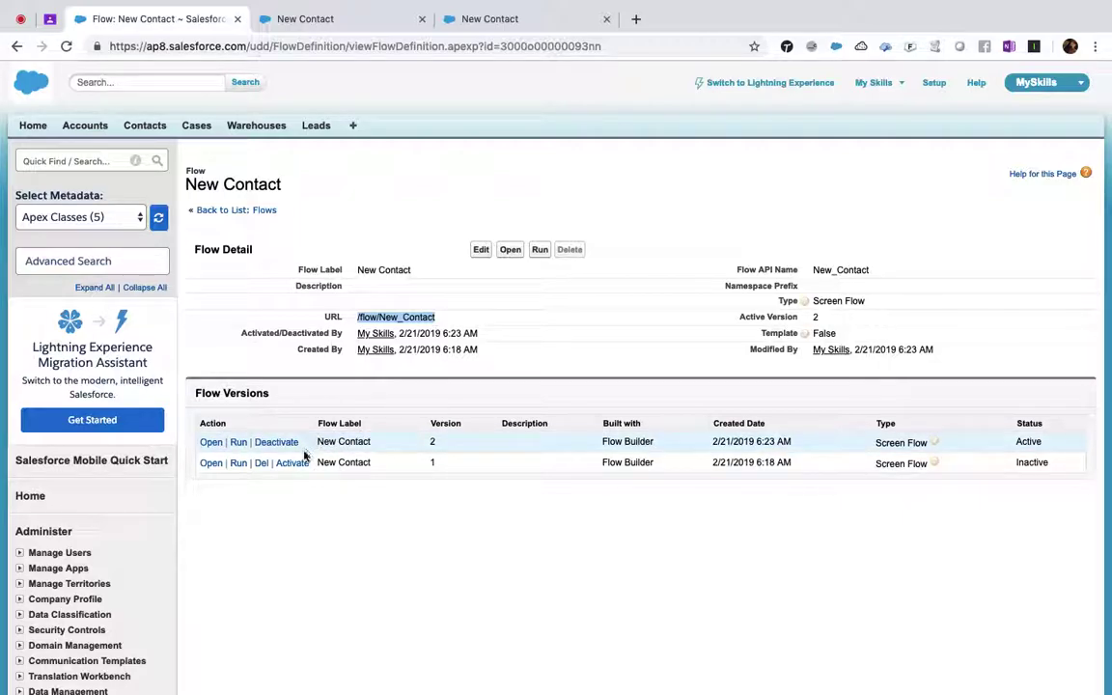
- Open version 1 in Flow Builder and inspect the New Contact Create Records settings without changes
left_click(214, 465)
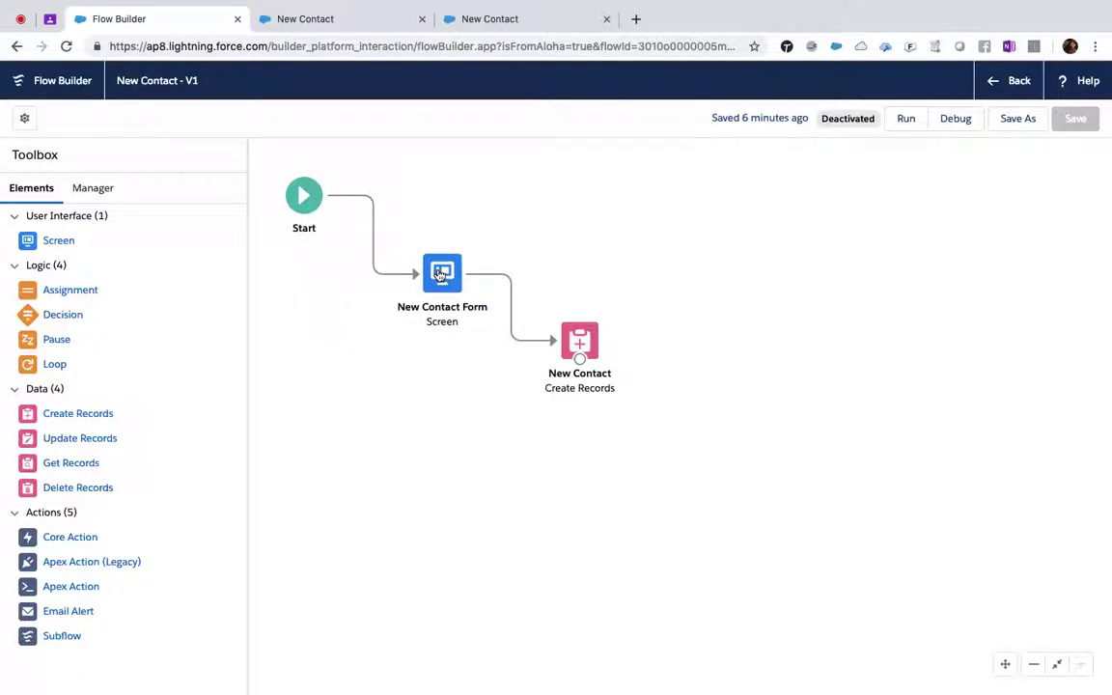
left_click(580, 340)
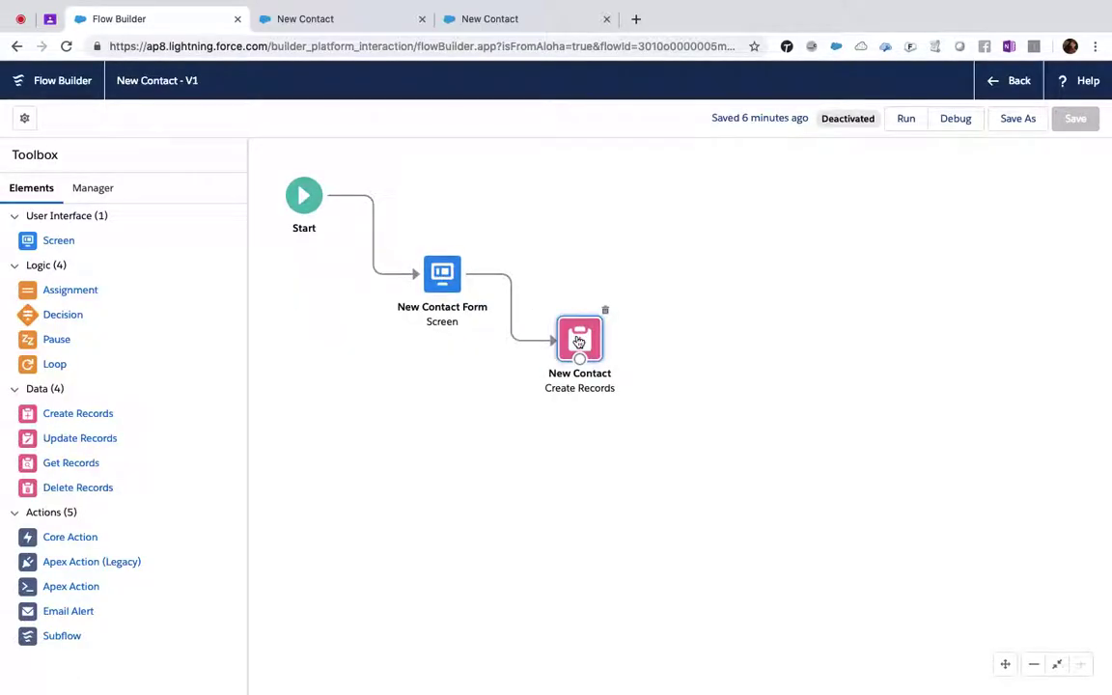
double_click(580, 339)
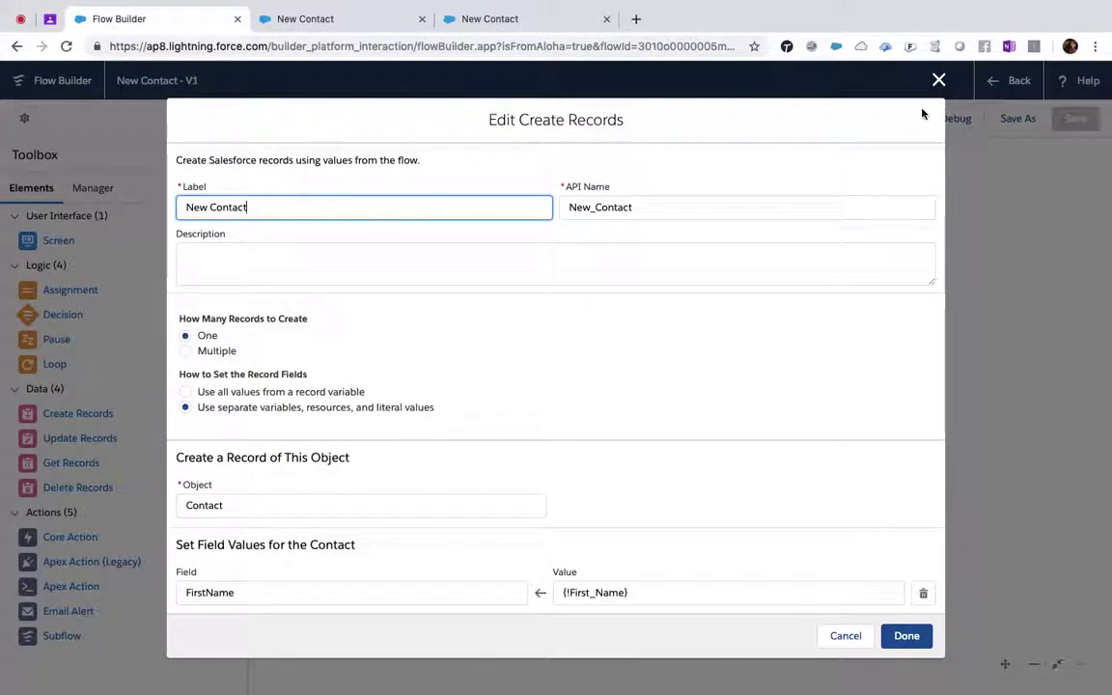
left_click(942, 81)
- Return to the flow list and reopen the New Contact flow's active version in Flow Builder
left_click(1013, 81)
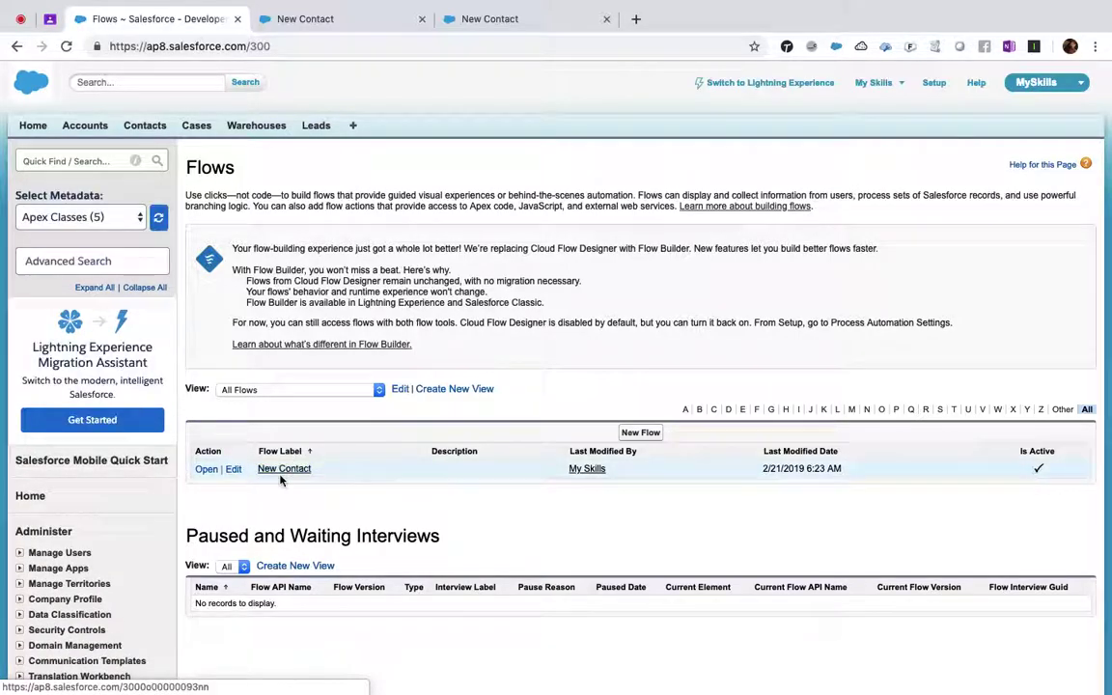
left_click(284, 469)
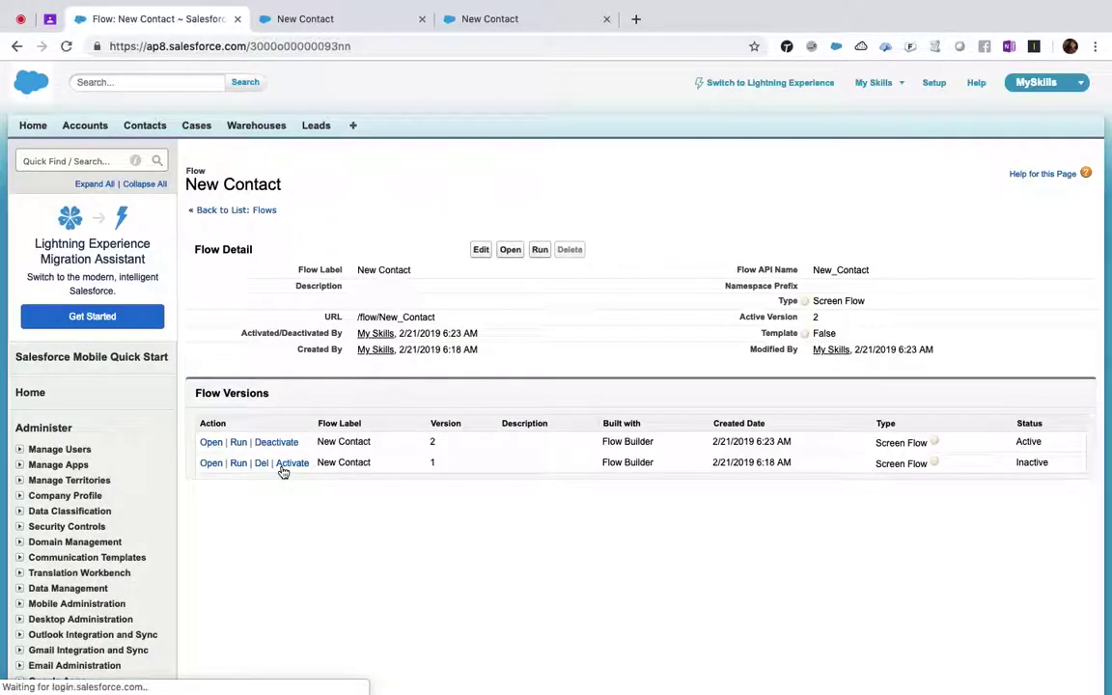
left_click(211, 446)
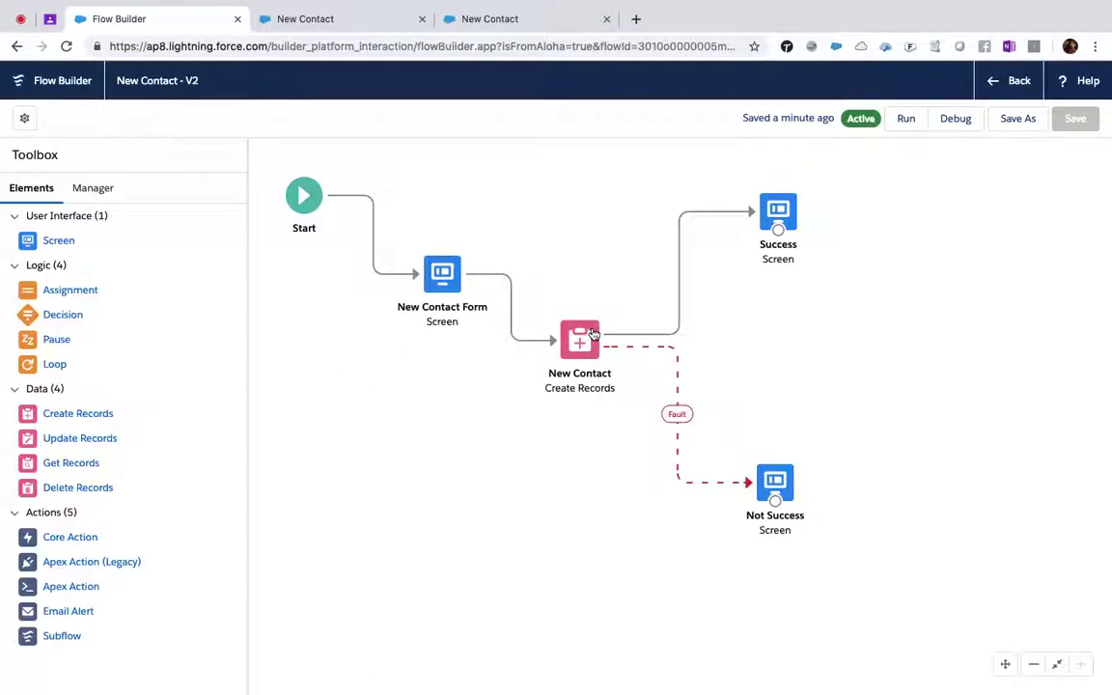
- Add an Email field row to the New Contact Create Records element, mapped to {!Email}
left_click(593, 335)
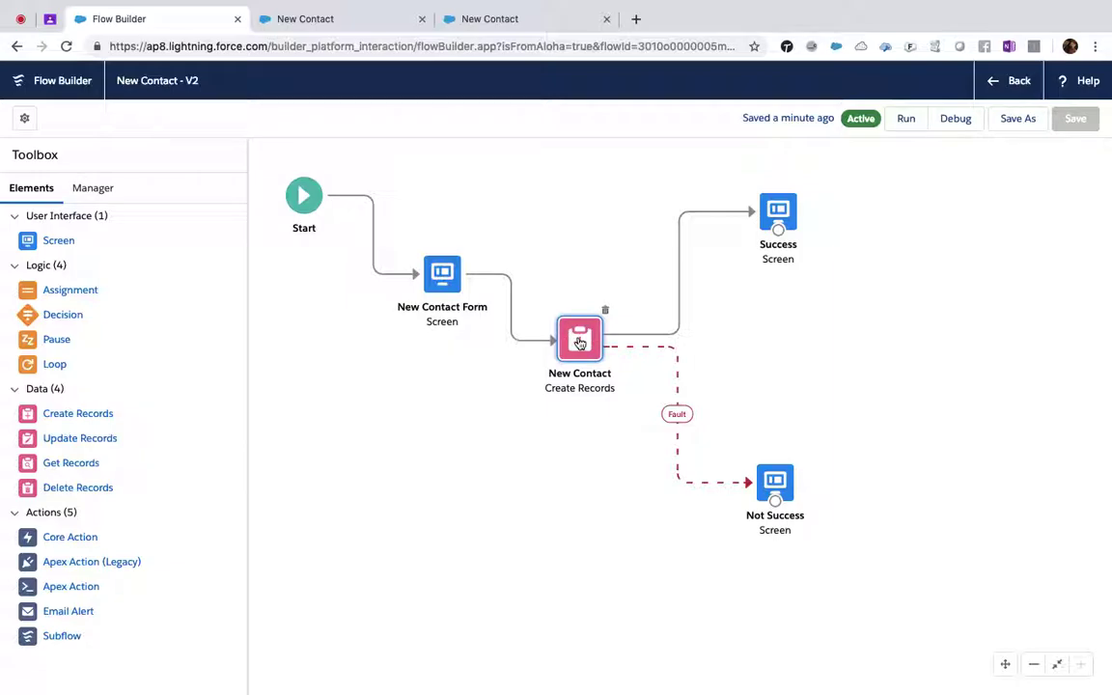
double_click(569, 338)
scroll(364, 343, "down", 3)
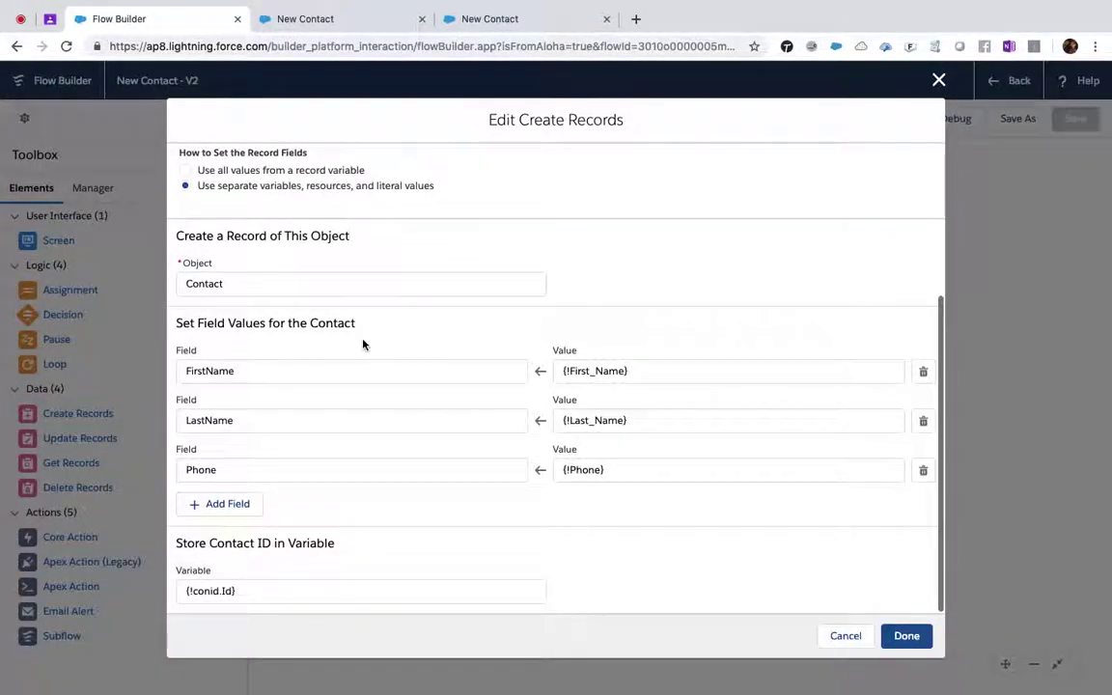
left_click(217, 506)
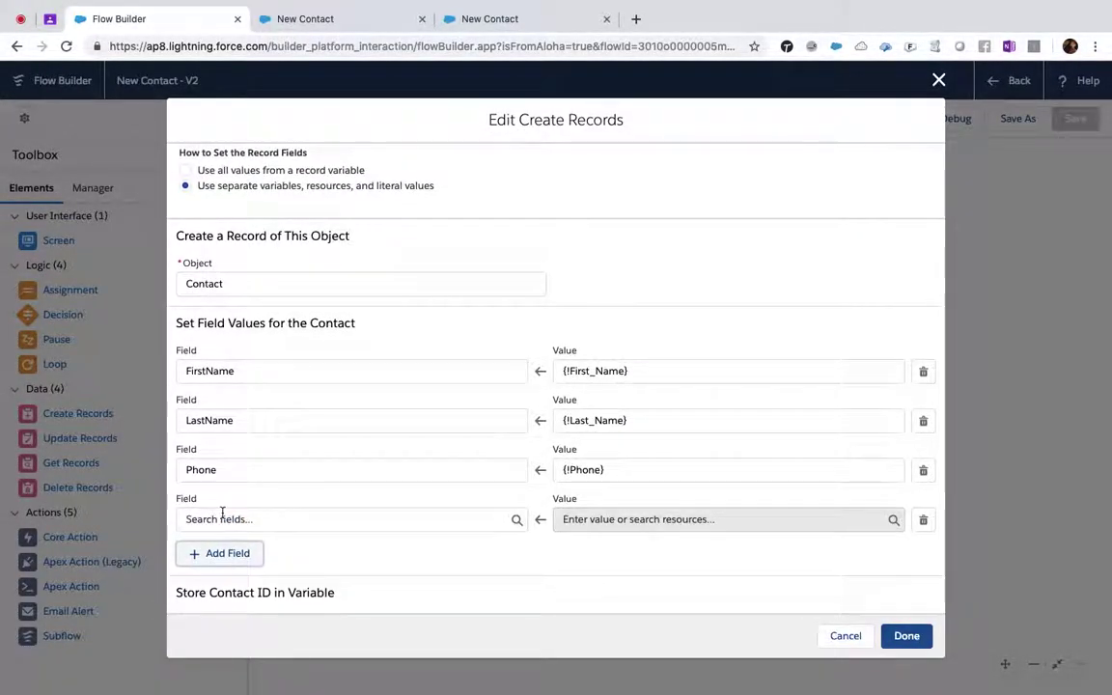
left_click(223, 518)
type("Email")
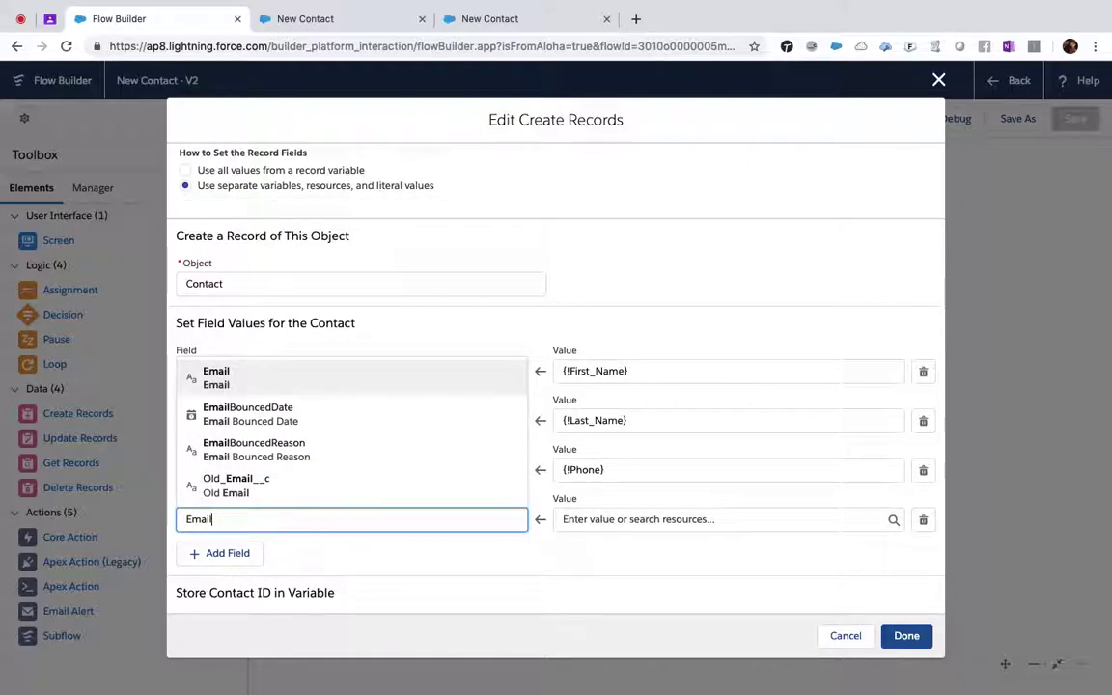
key("Return")
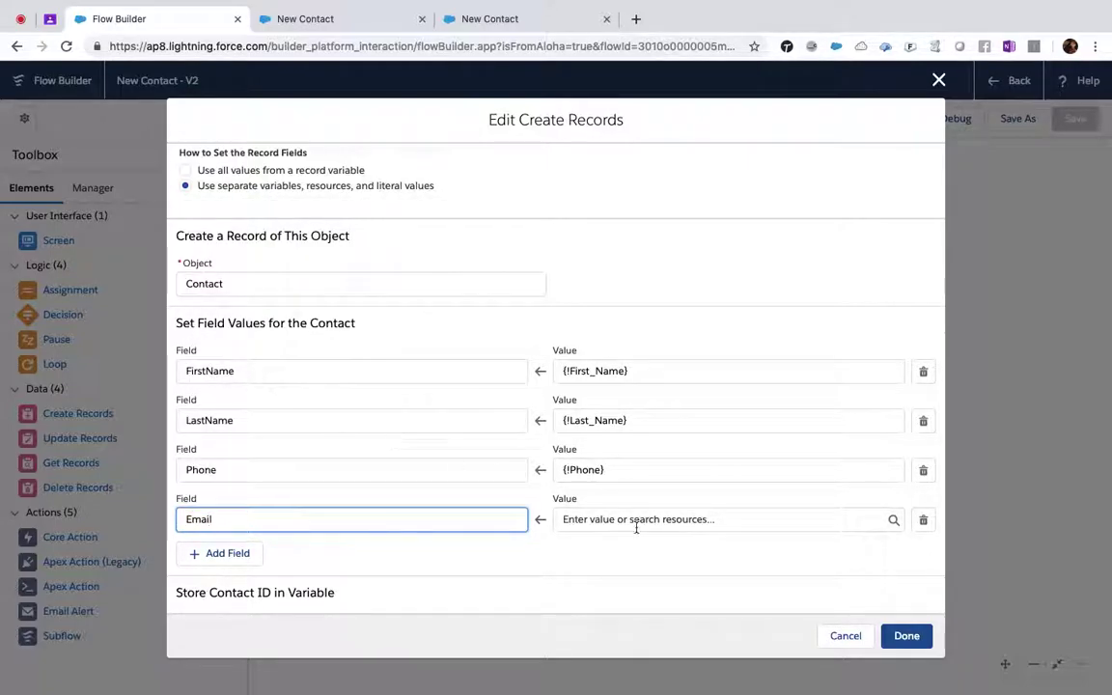
left_click(636, 525)
type("Ema")
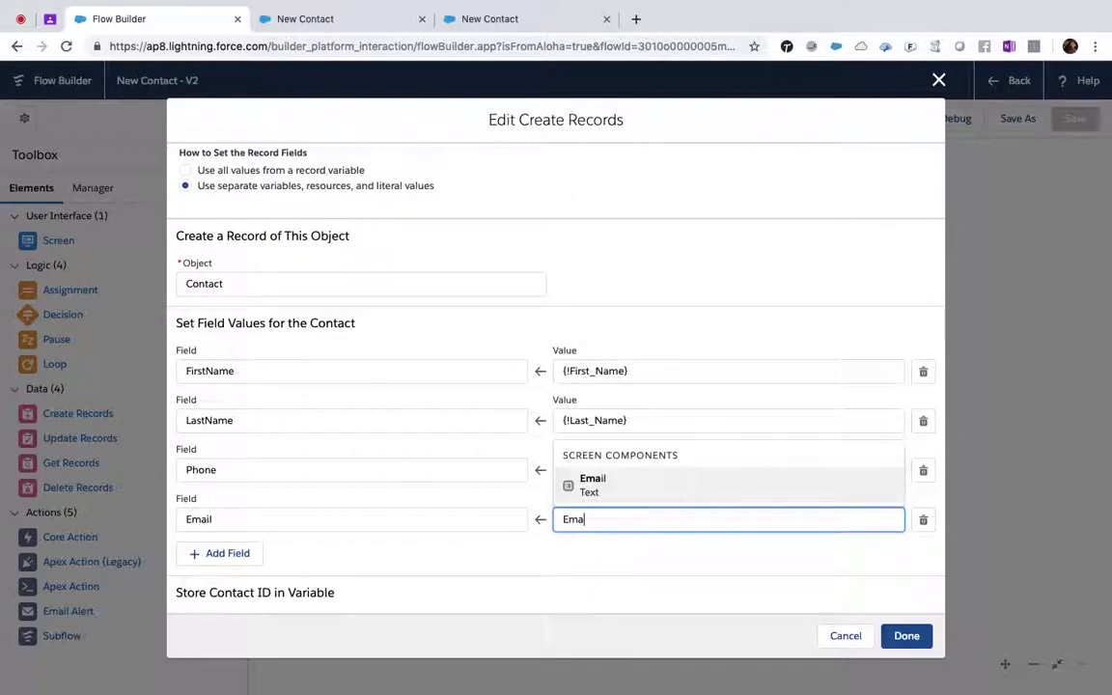
left_click(641, 486)
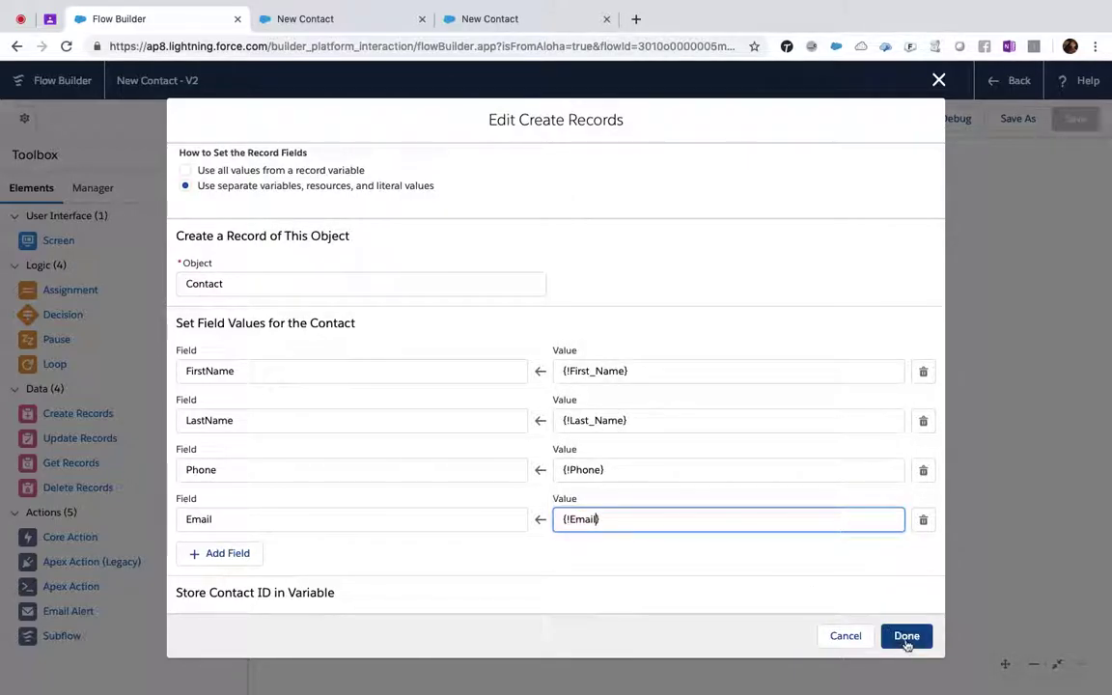
left_click(905, 635)
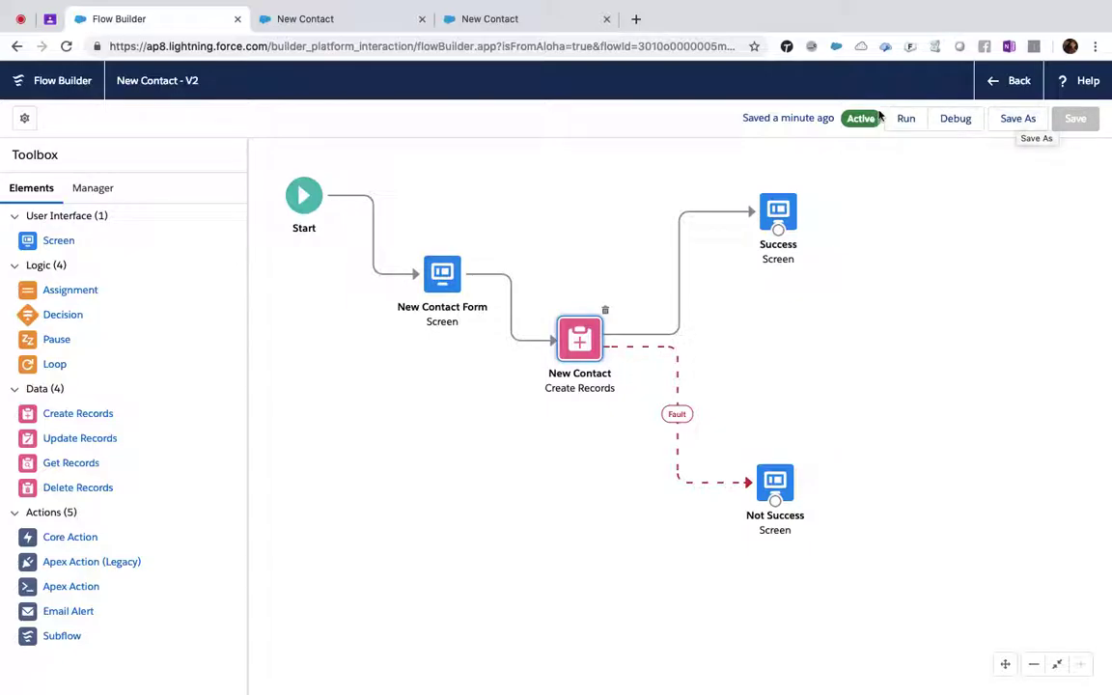
- Save the flow as version 3 and activate version 3 on the New Contact detail page
left_click(1011, 126)
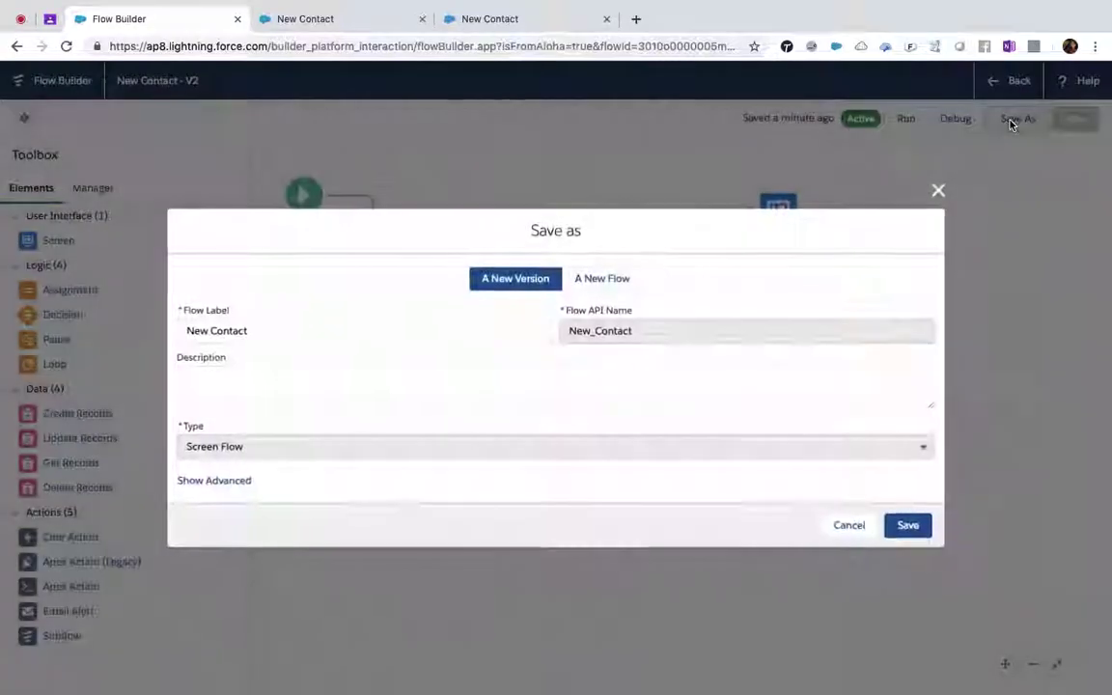
left_click(907, 526)
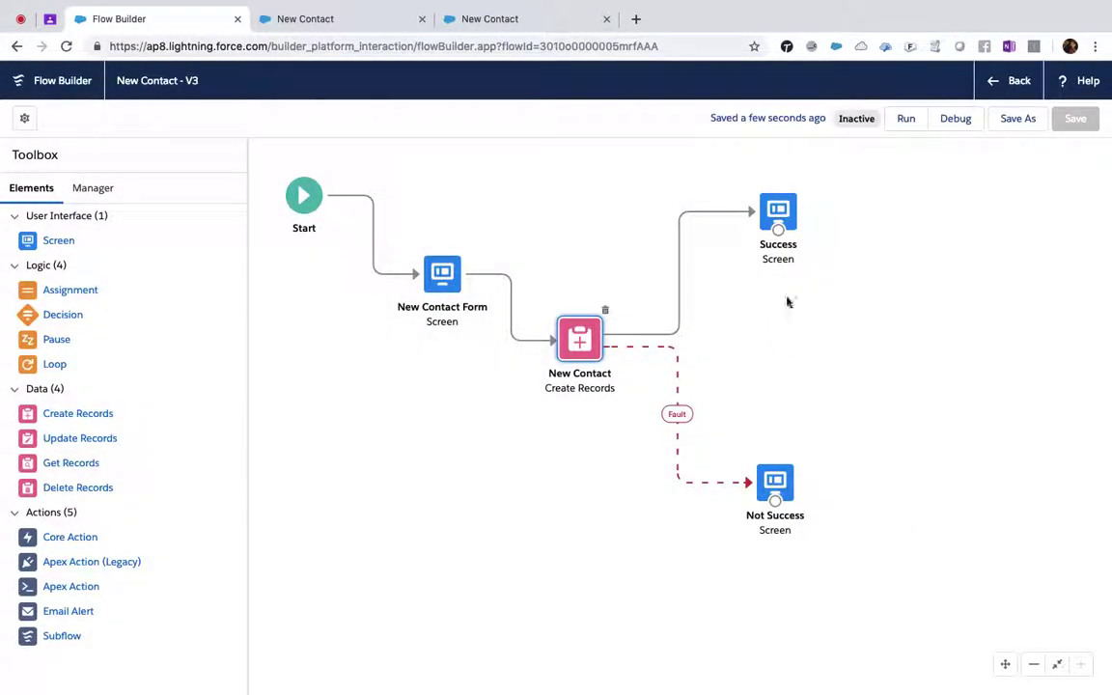
left_click(1005, 82)
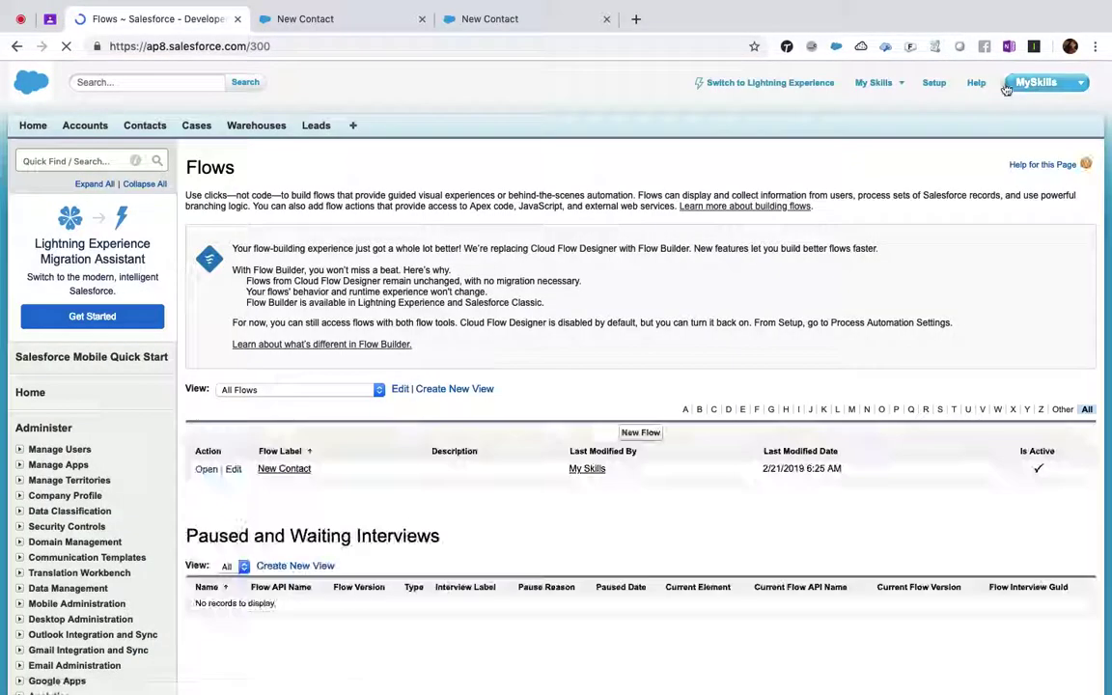
left_click(299, 470)
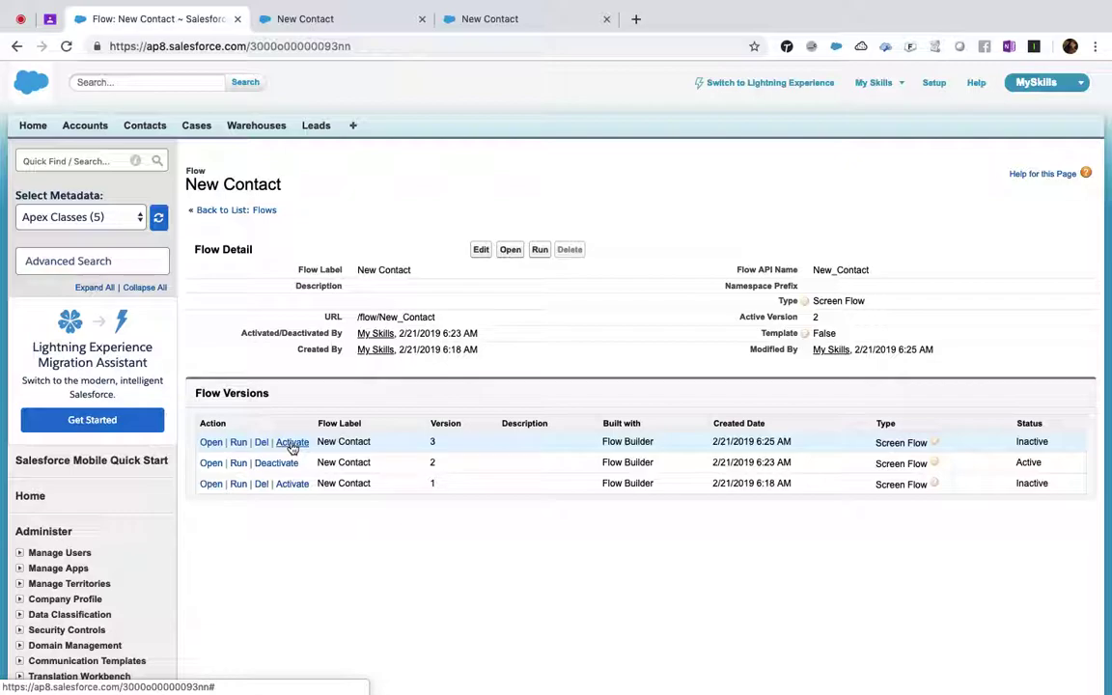
left_click(292, 448)
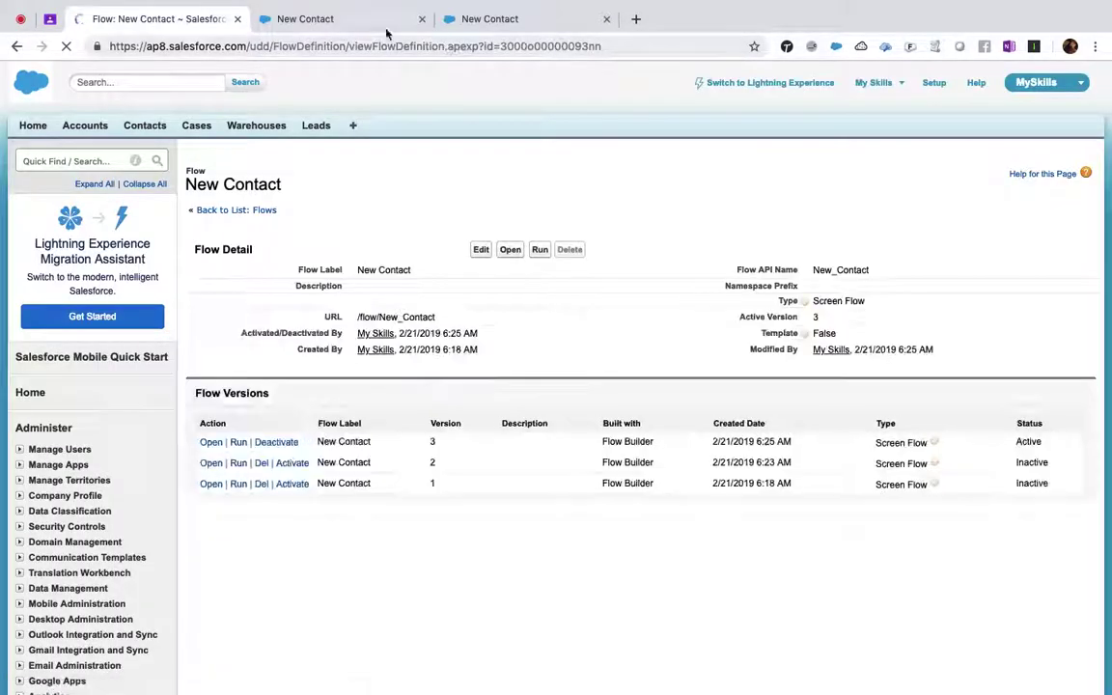
left_click(345, 22)
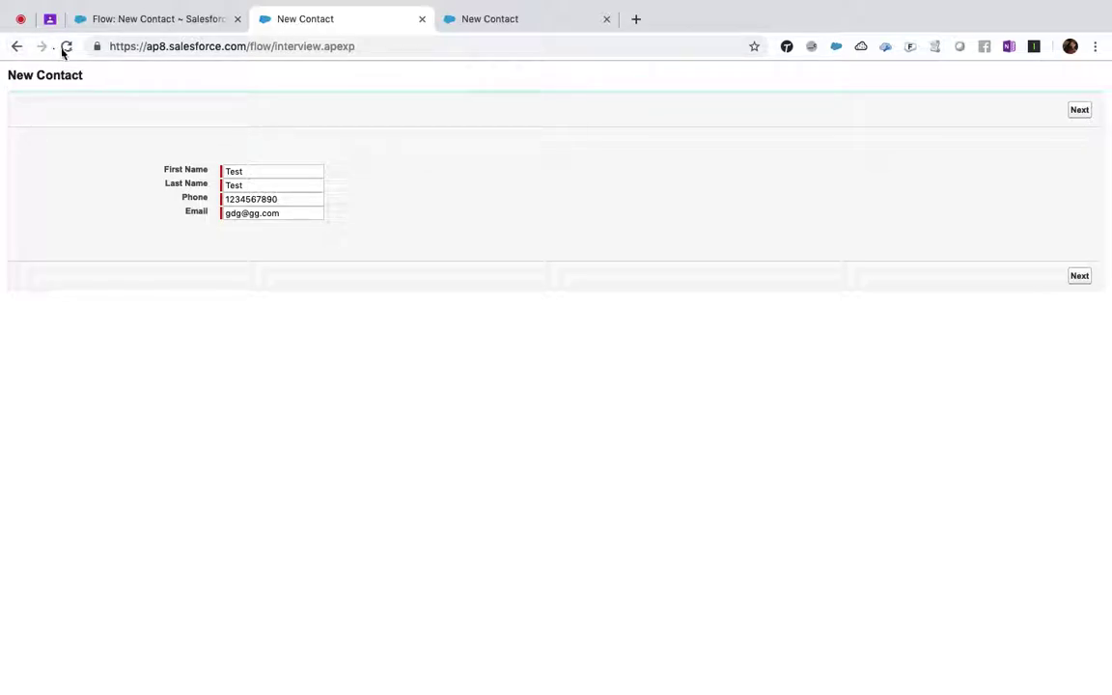
- Reload the flow in the second tab by pasting the copied /flow/New_Contact path into its address
left_click(63, 50)
left_click(679, 166)
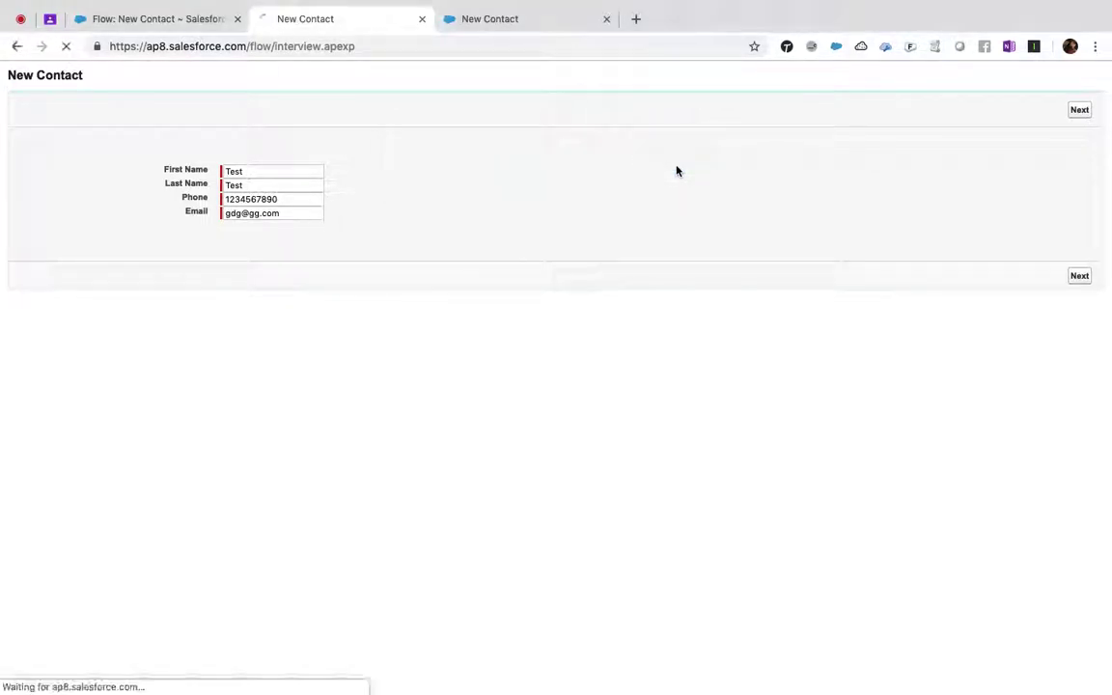
left_click(16, 48)
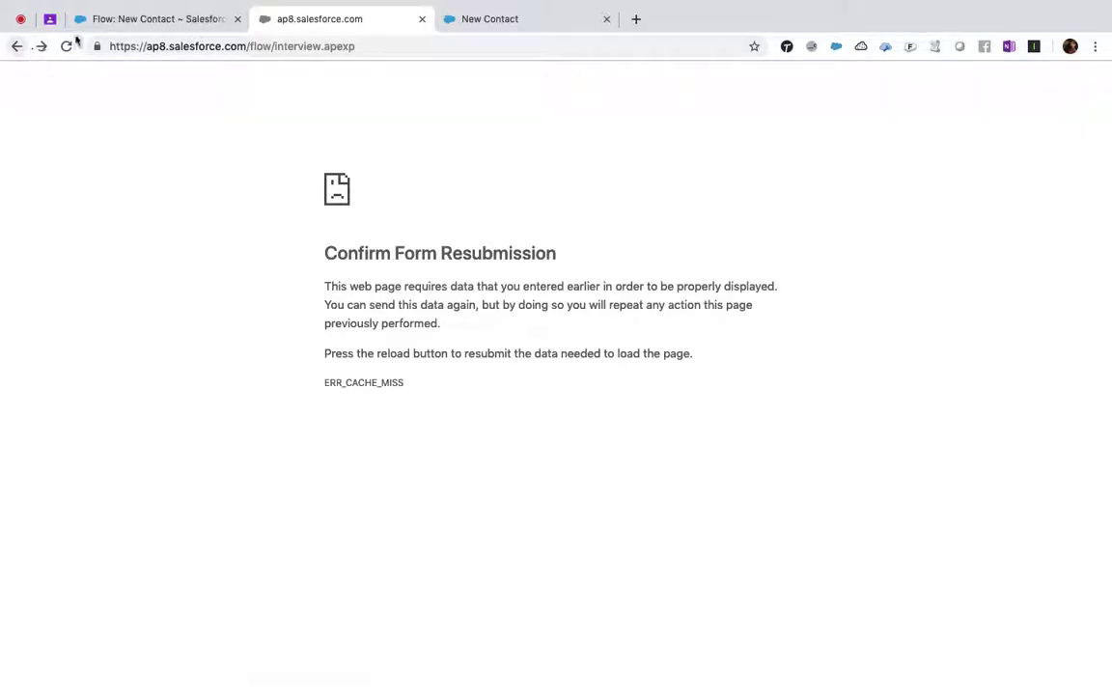
left_click(119, 20)
left_click_drag(357, 316, 462, 322)
key("super+c")
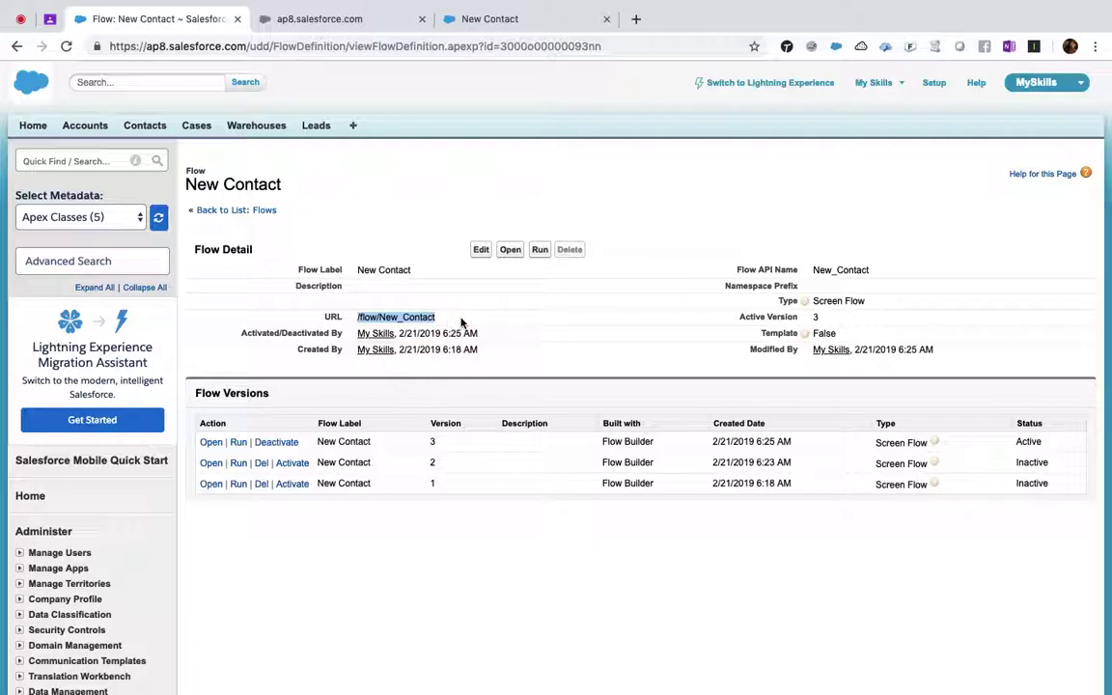
left_click(360, 25)
left_click_drag(253, 45, 551, 62)
key("super+v")
key("Return")
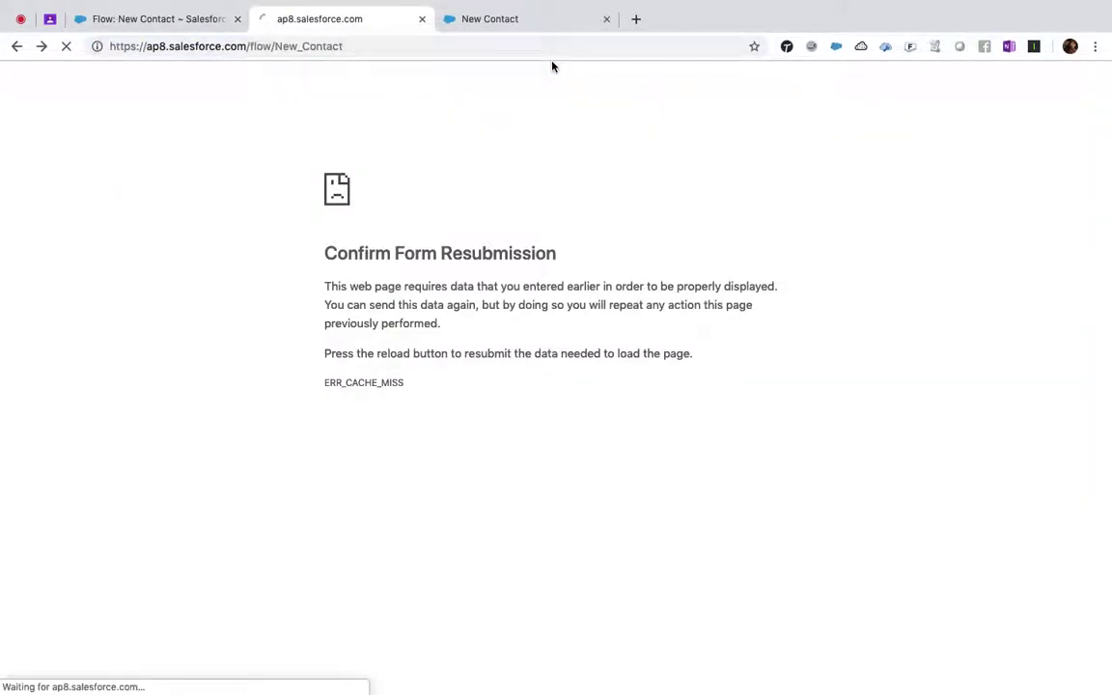
- Fill First Name, Last Name, Phone and Email with test values and submit, creating the contact
left_click(264, 170)
type("hdhashd")
key("Tab")
type("dhdhsdh")
key("Tab")
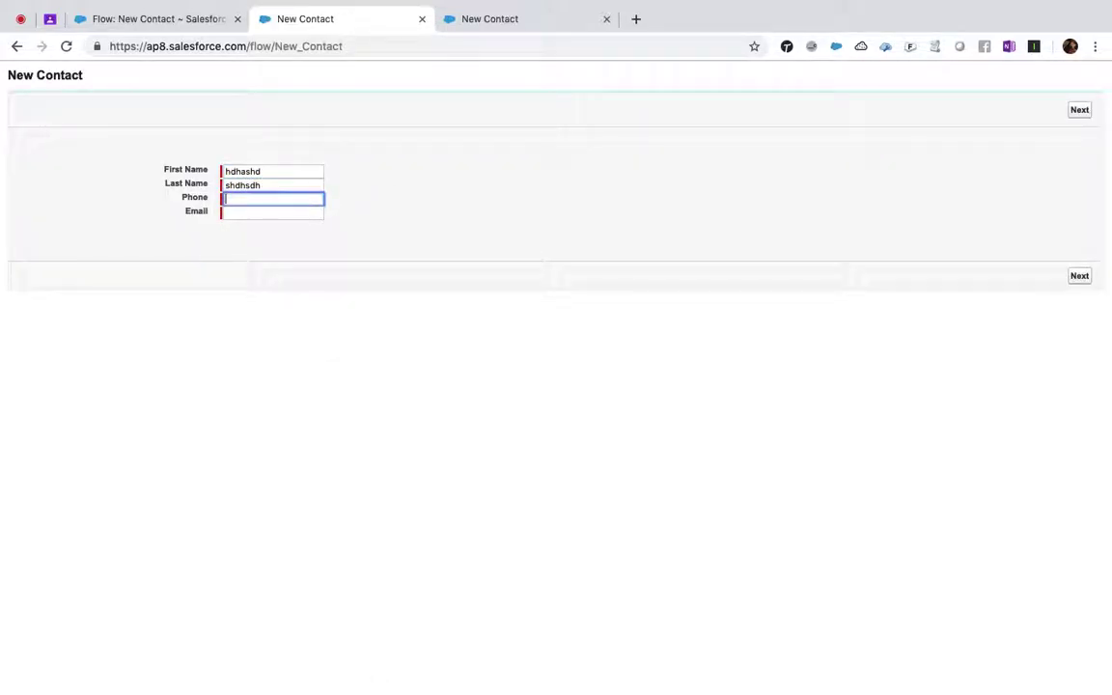
type("1234567890")
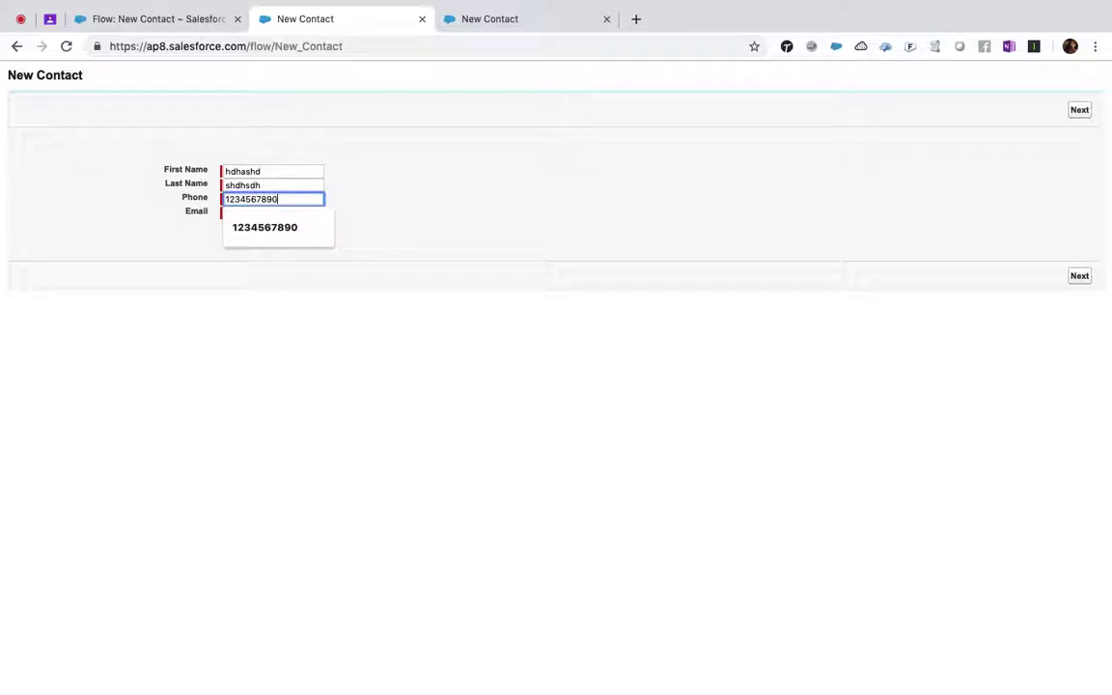
key("Tab")
type("sdhhd")
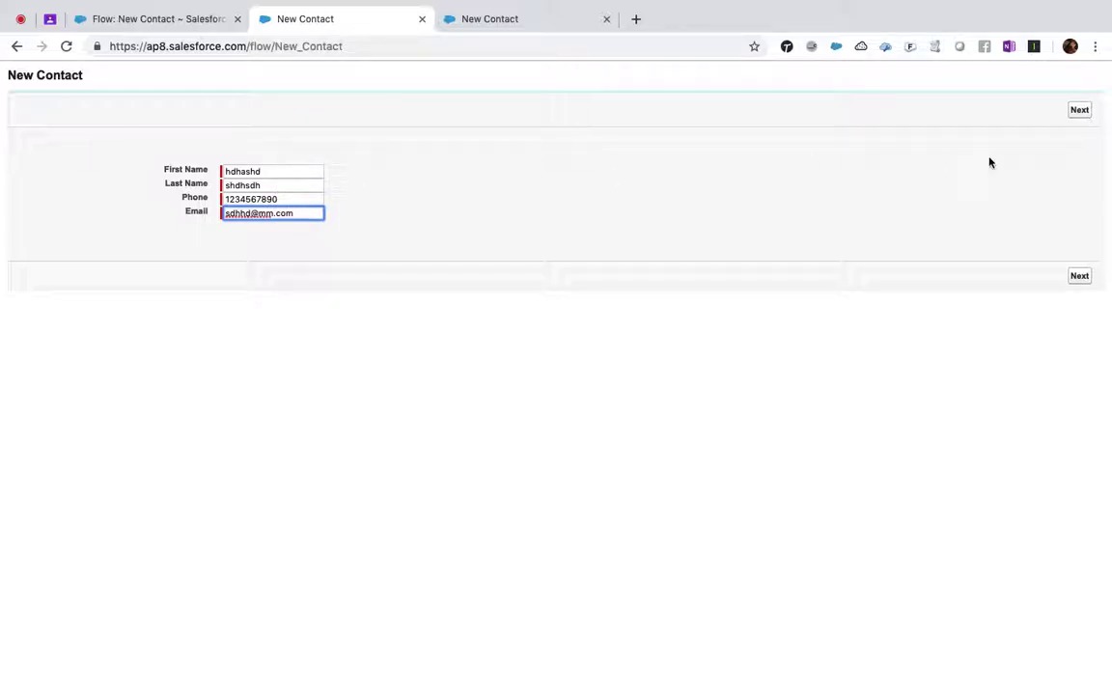
left_click(1083, 111)
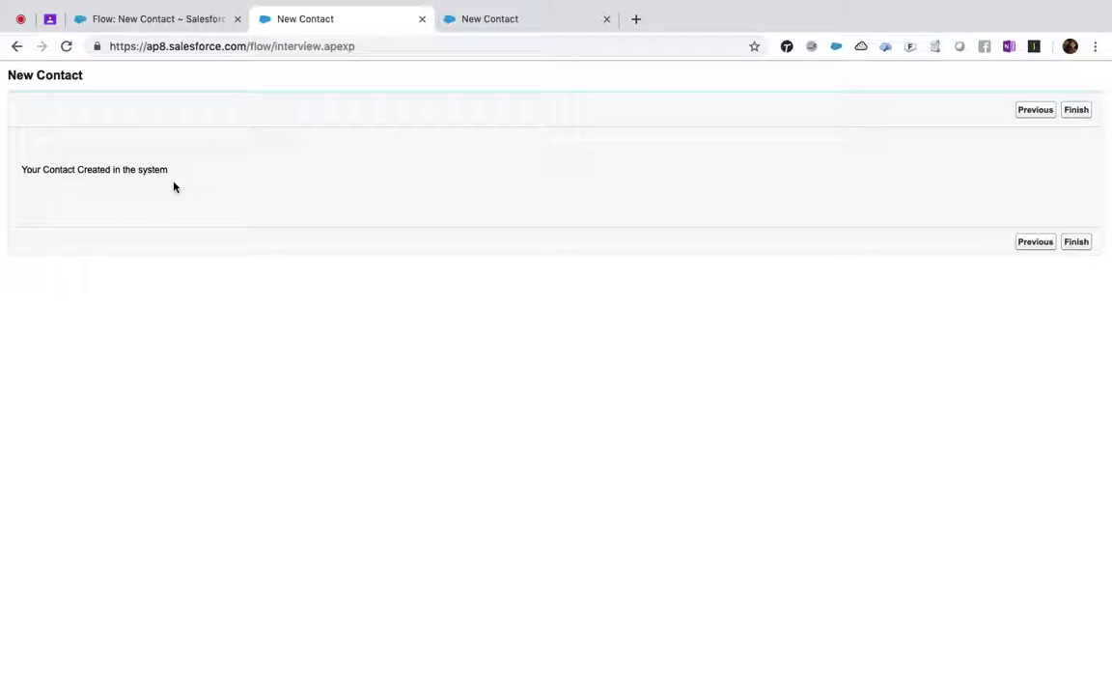
- Open the Salesforce home page by stripping the path from the third tab's address
left_click(499, 23)
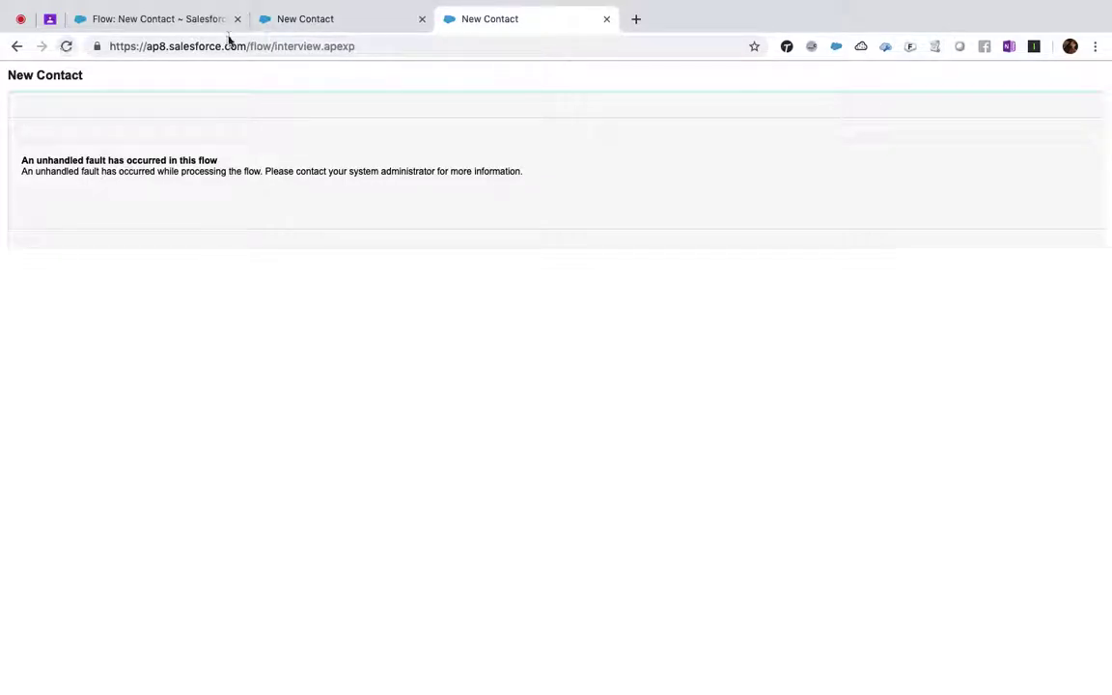
left_click_drag(249, 46, 551, 53)
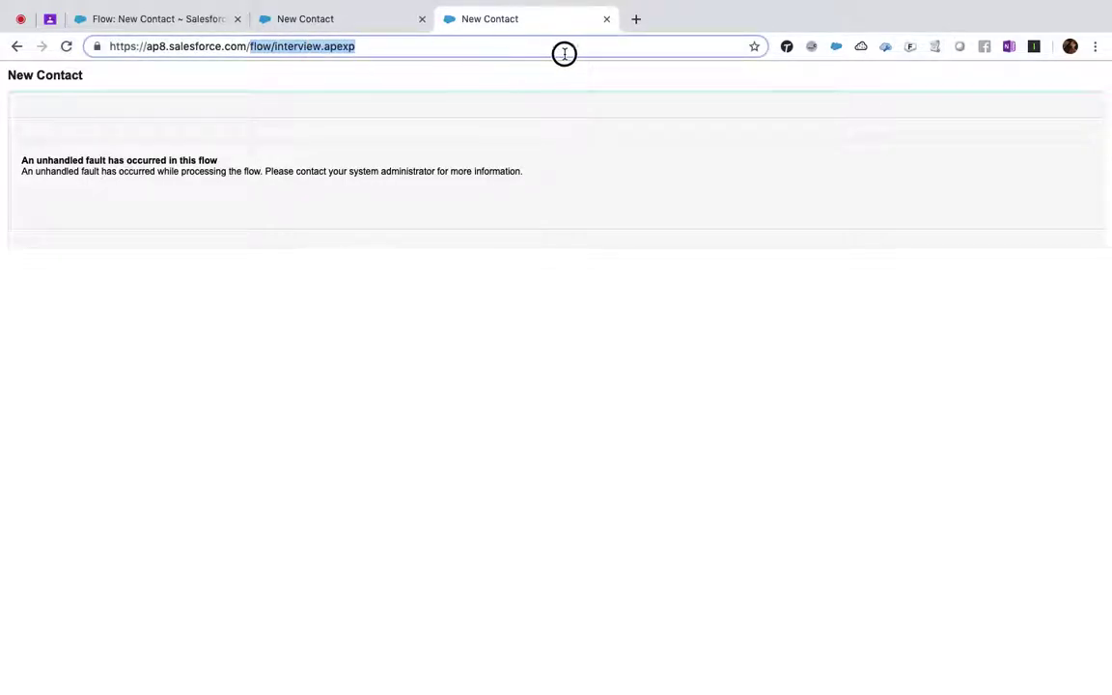
key("BackSpace")
key("Return")
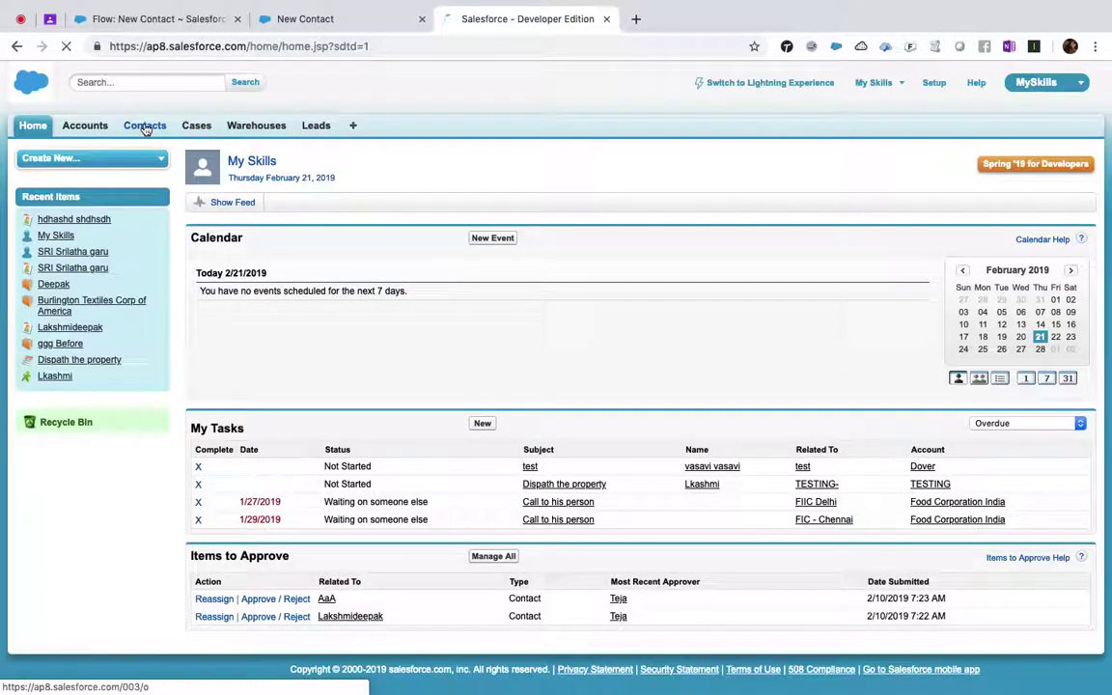
- Open the new contact from the Contacts home page, check its phone and email, then return to the flow tab
left_click(146, 128)
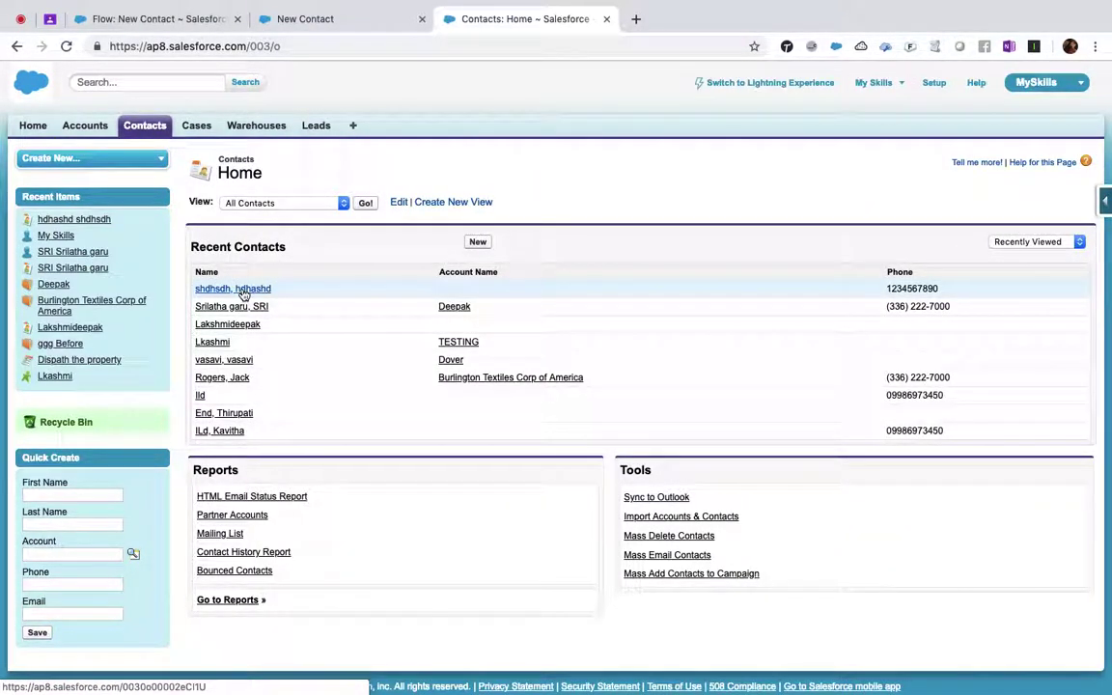
left_click(243, 291)
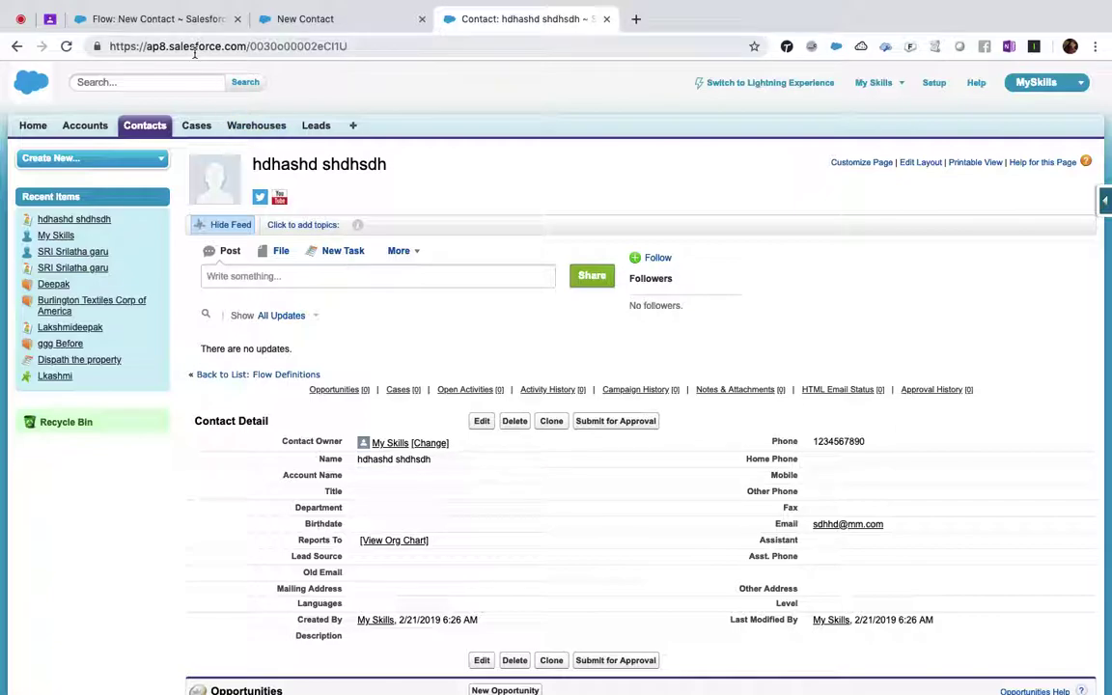
scroll(375, 457, "down", 4)
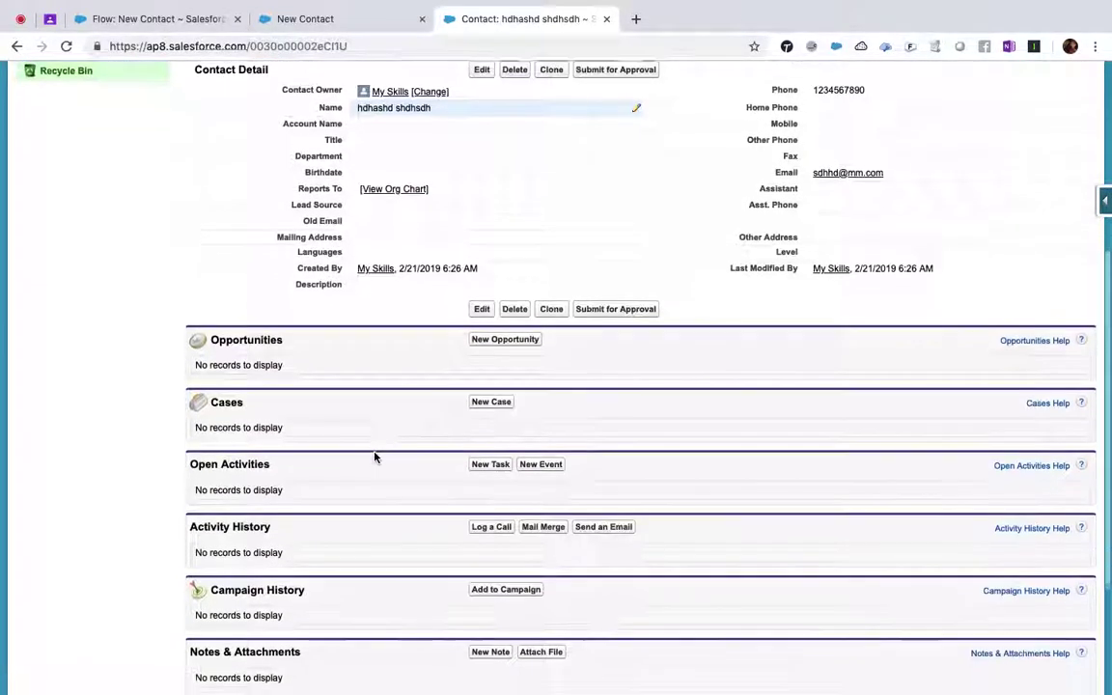
scroll(374, 457, "up", 3)
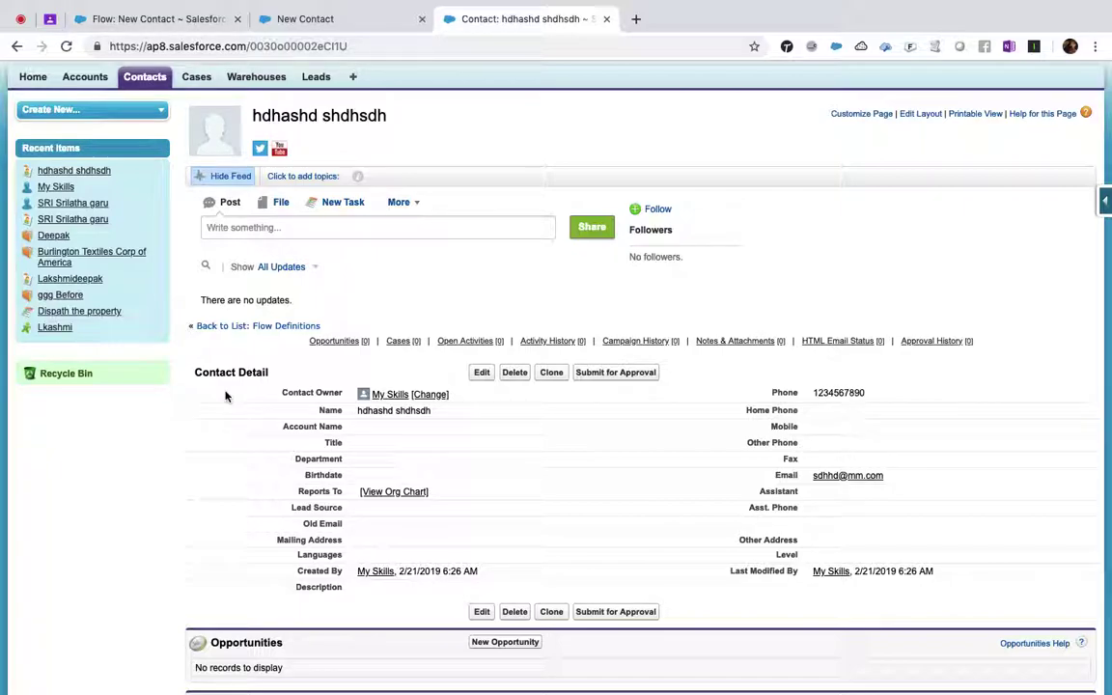
left_click(109, 20)
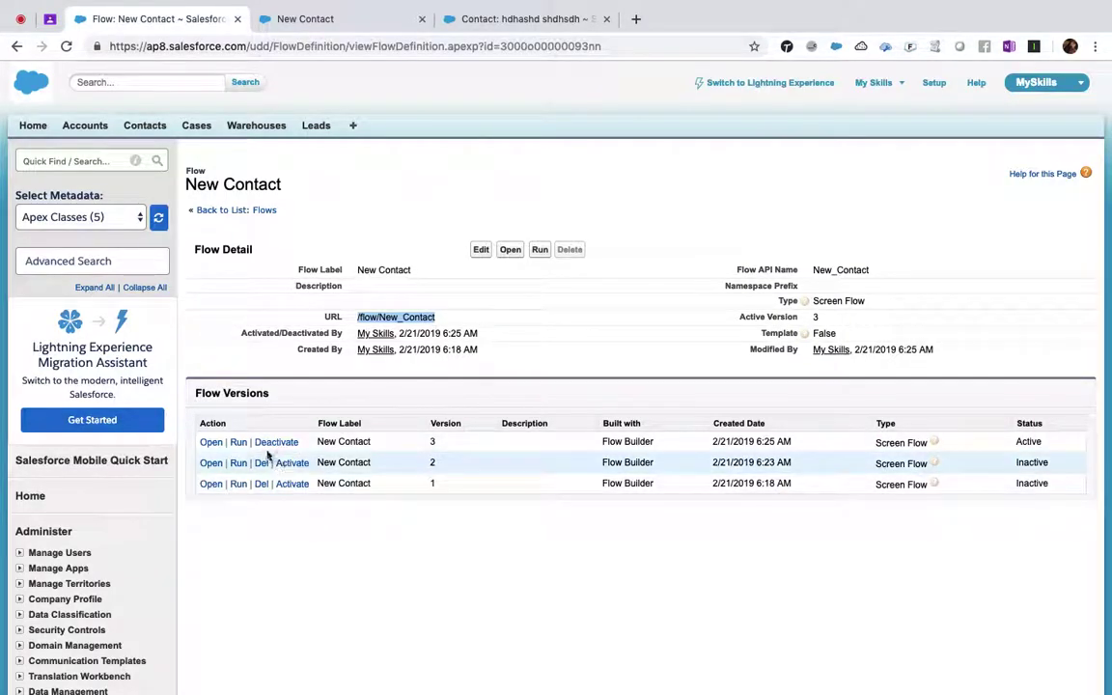
- Open version 3 in Flow Builder and review the New Contact record-creation settings without changes
left_click(211, 442)
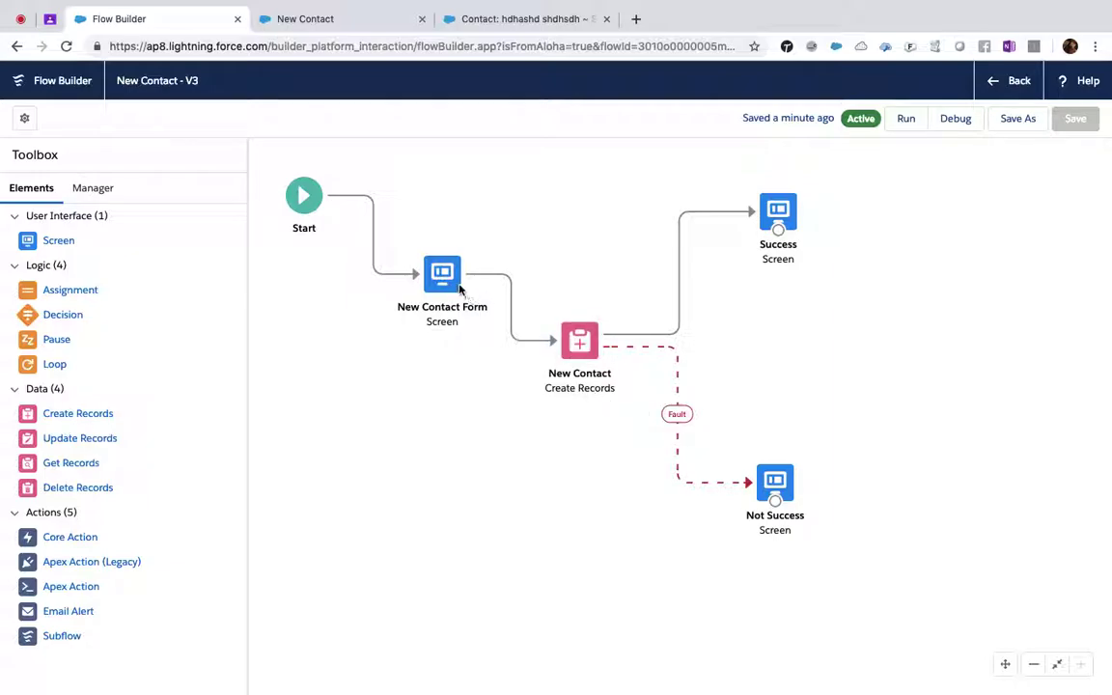
left_click(581, 347)
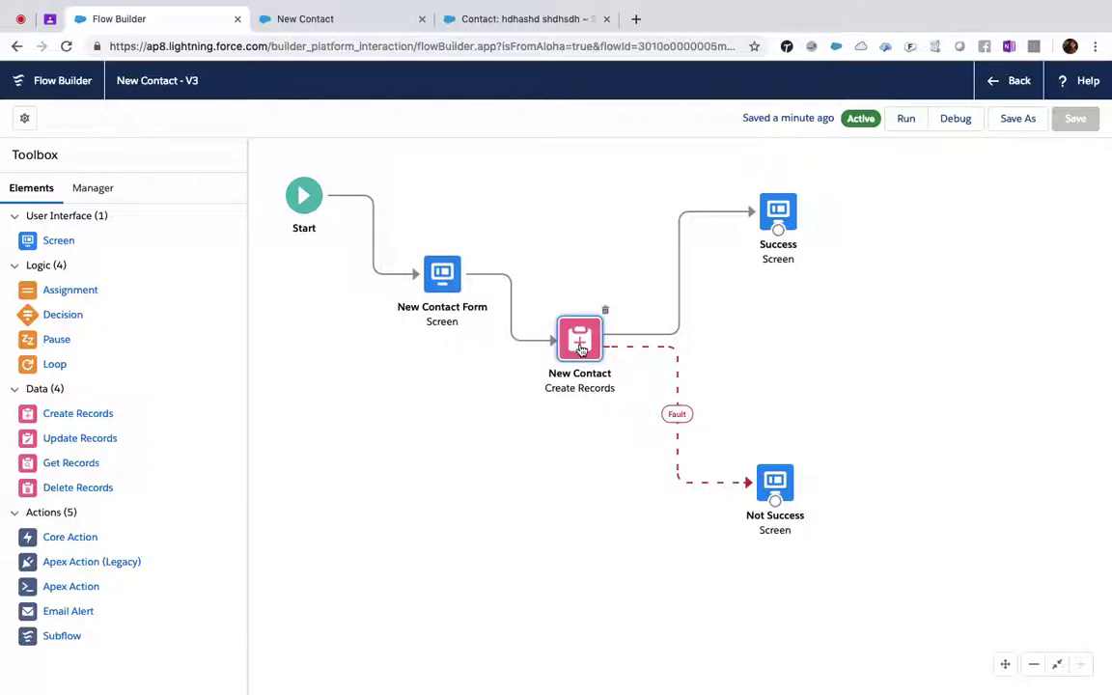
double_click(581, 348)
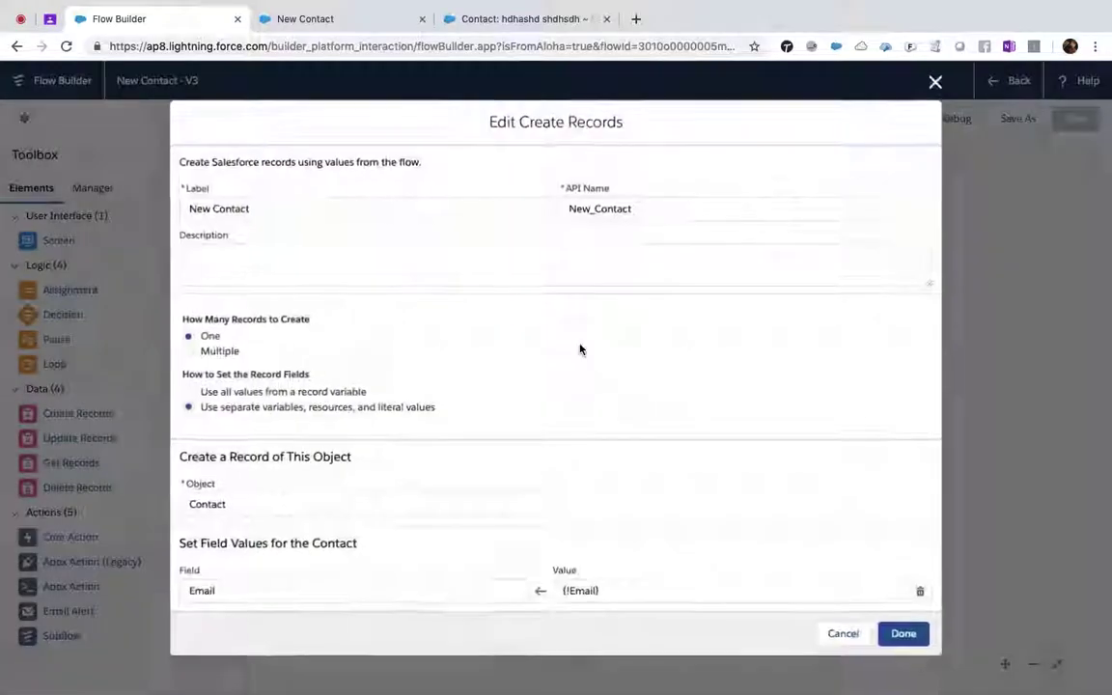
scroll(269, 524, "down", 5)
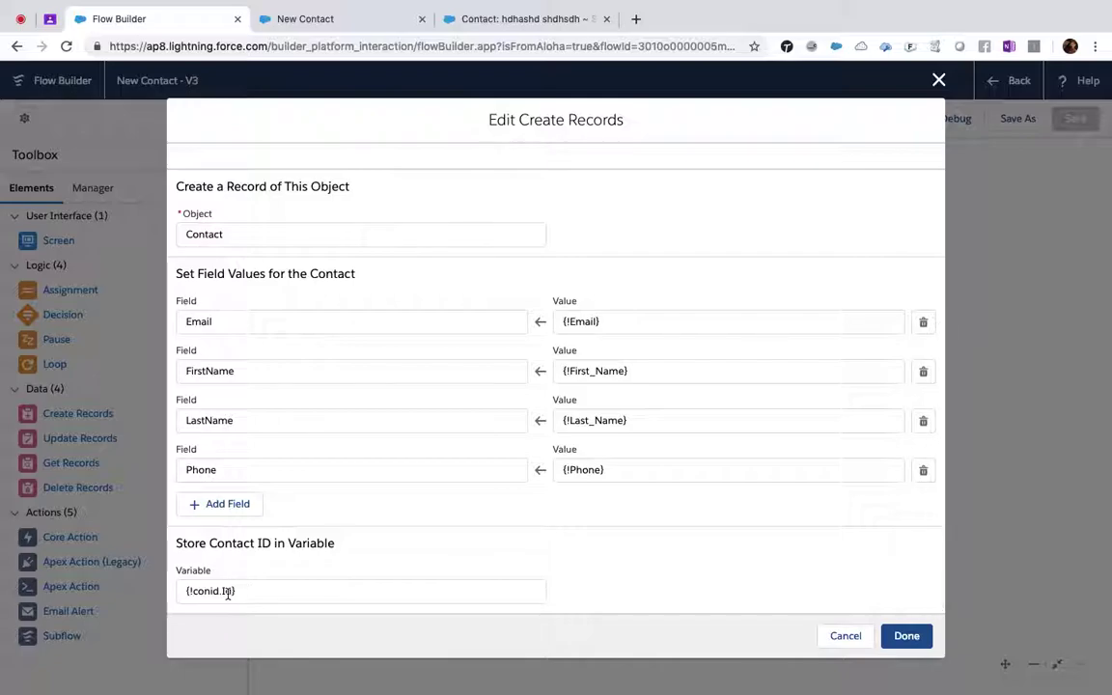
left_click(857, 638)
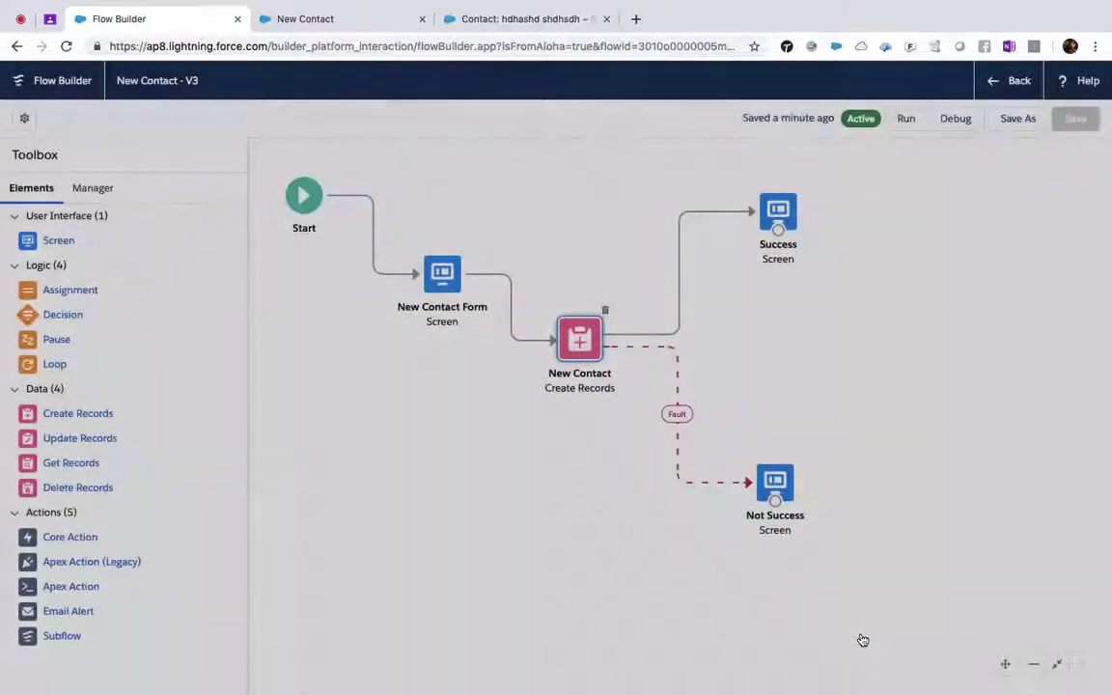
- Add a new Screen element to the canvas labelled 'Upload Files'
left_click_drag(45, 241, 368, 397)
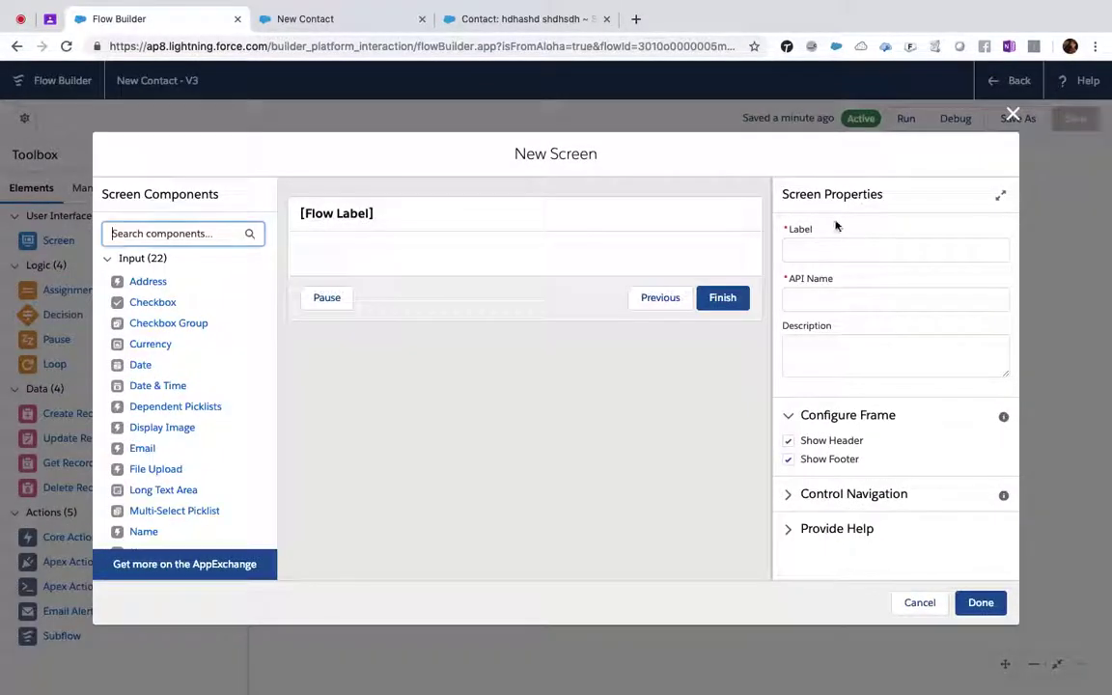
left_click(818, 244)
type("Upload")
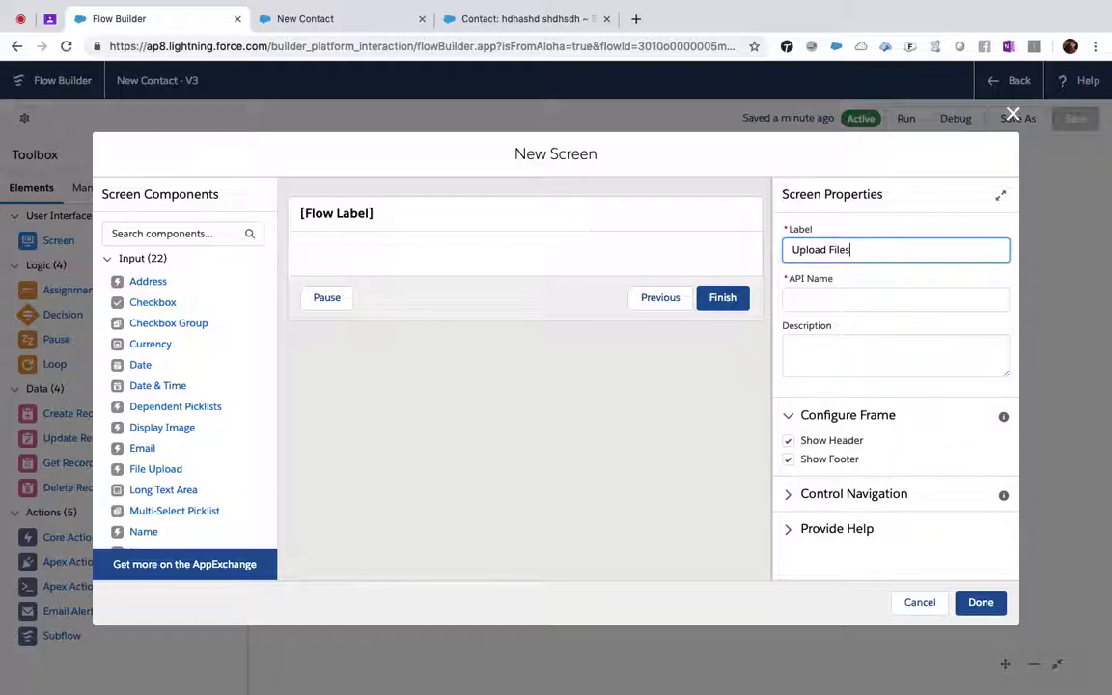
type(" Files")
key("Tab")
- Place a File Upload component on the screen with API name 'Uploada…' and label 'User Id'
left_click(159, 236)
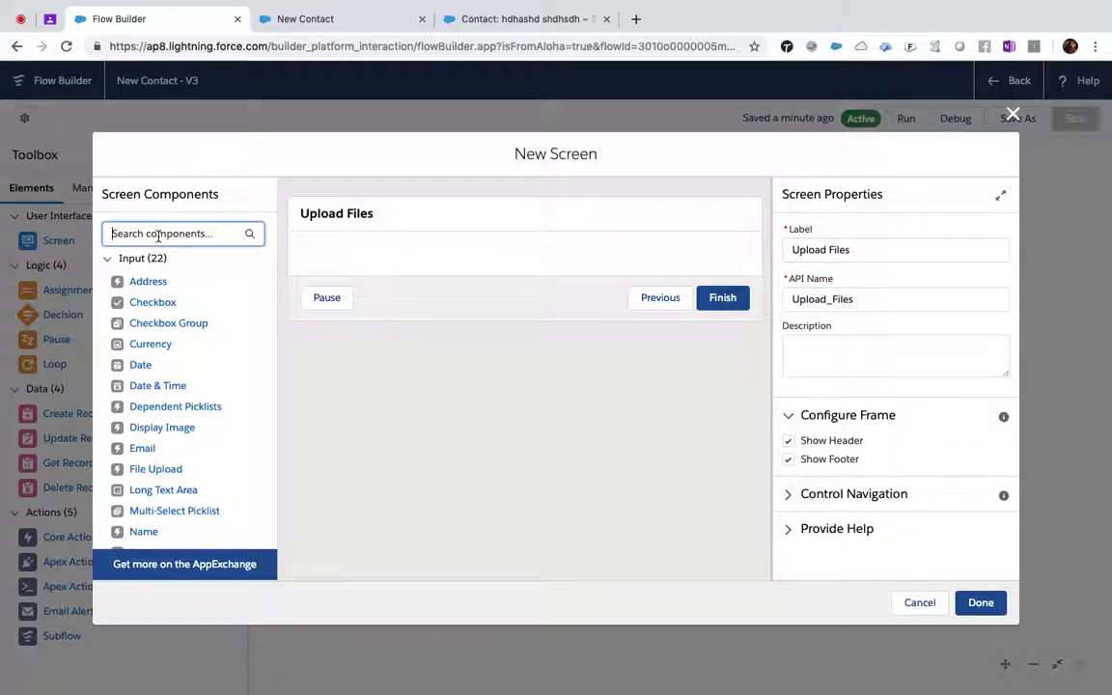
type("up")
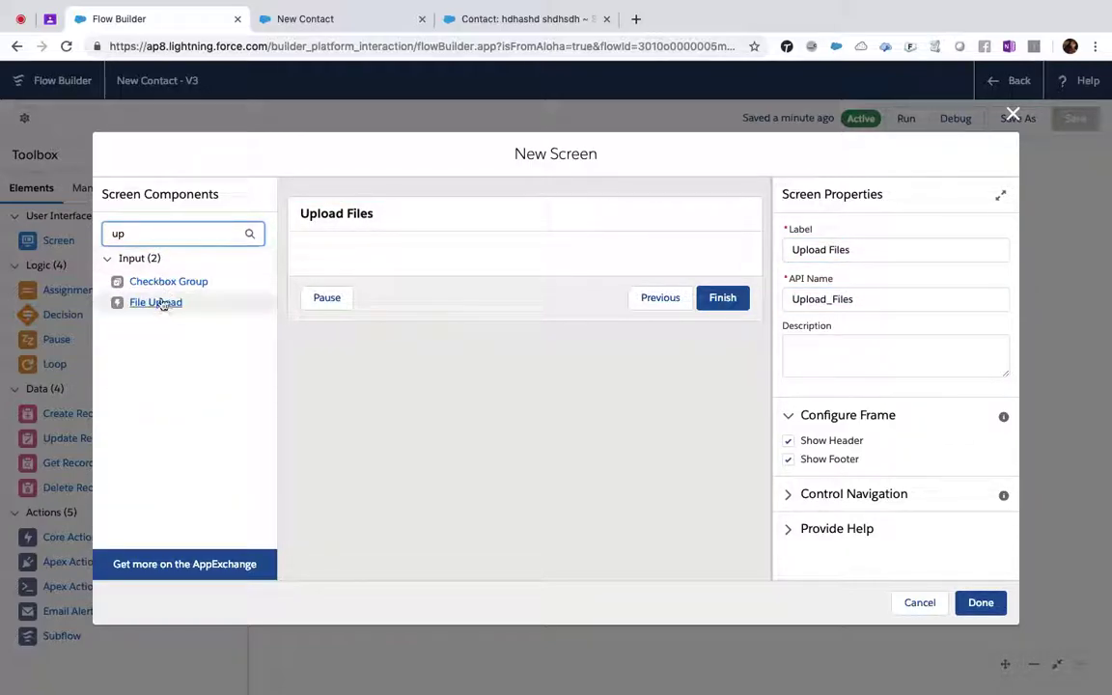
left_click_drag(155, 305, 412, 254)
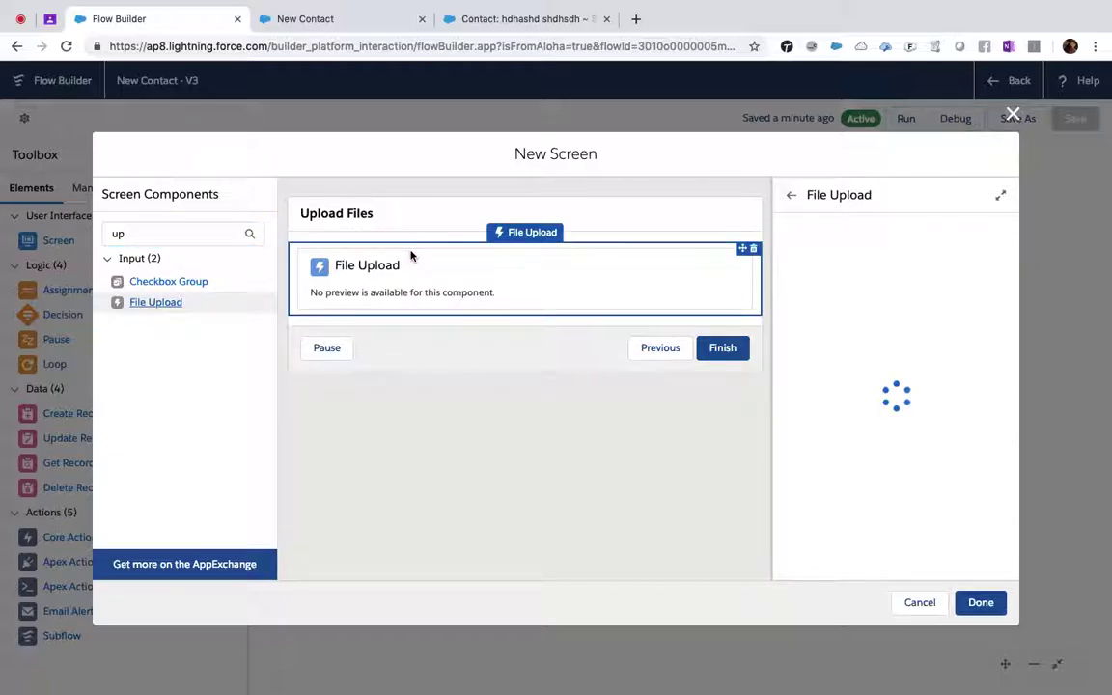
left_click(871, 247)
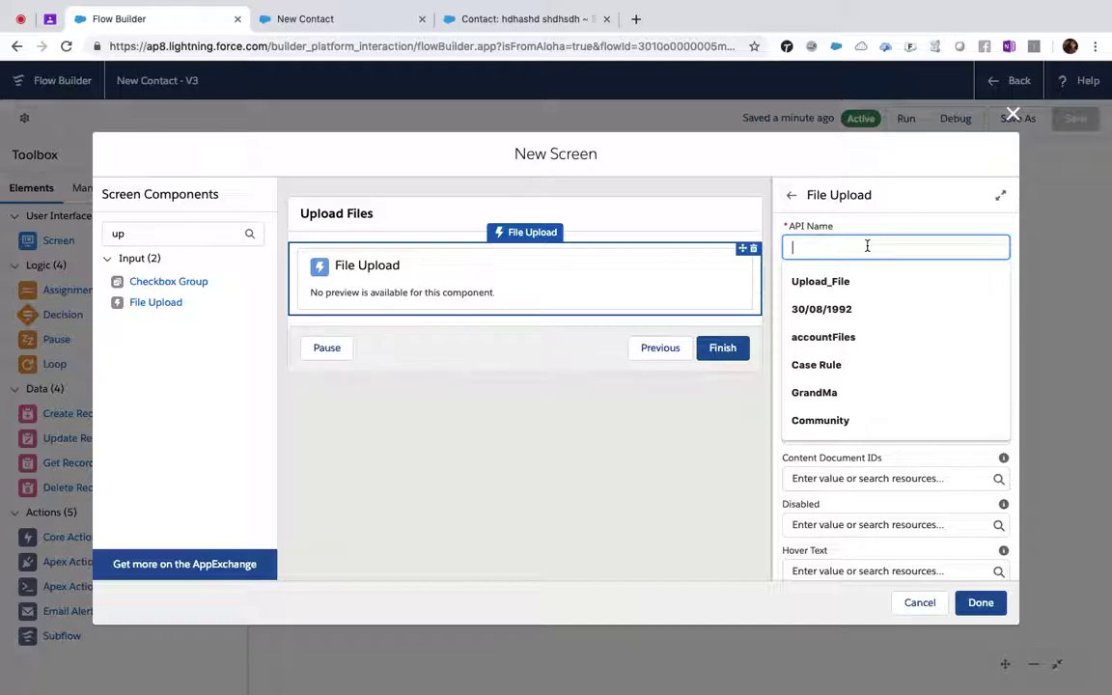
type("Uploadatt")
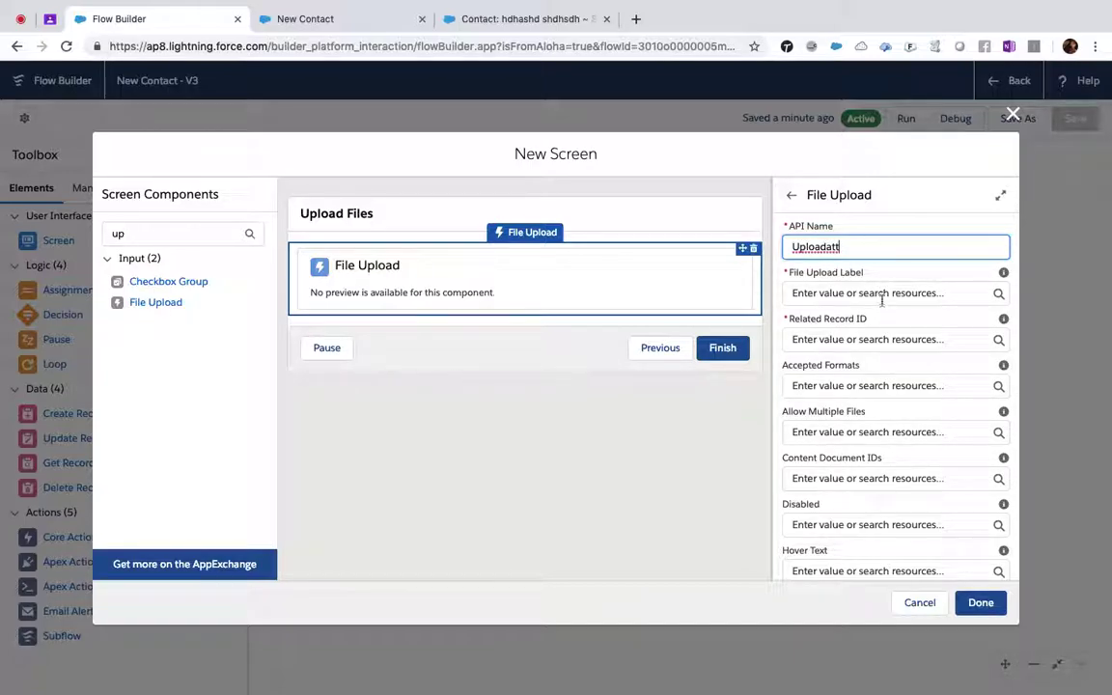
left_click(882, 295)
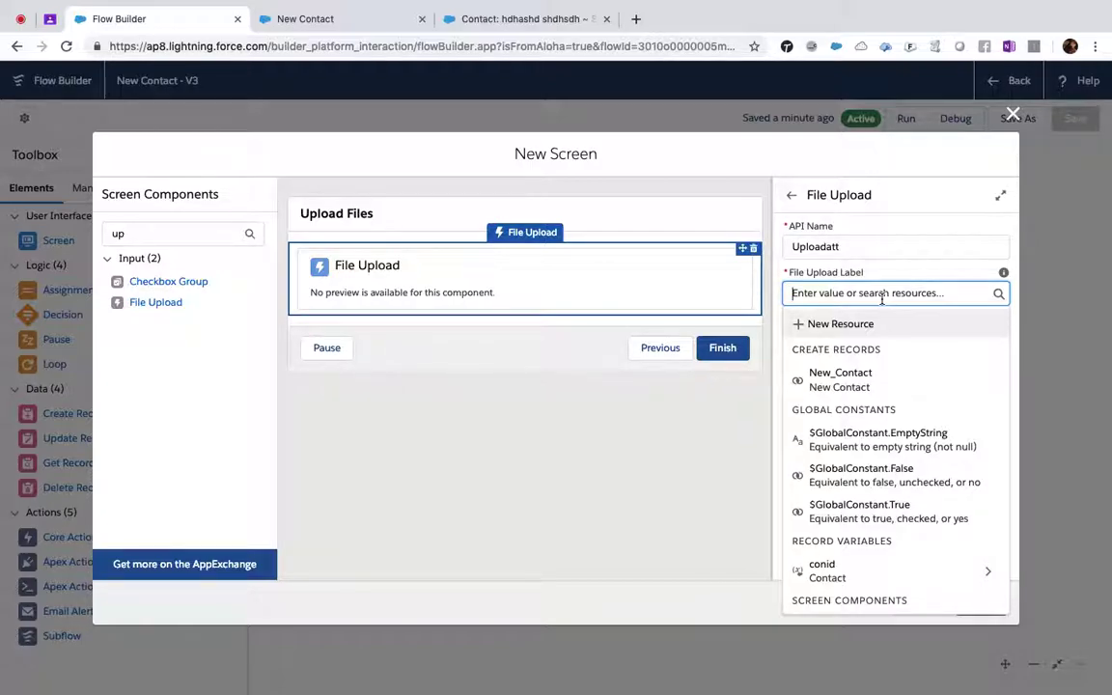
type("User")
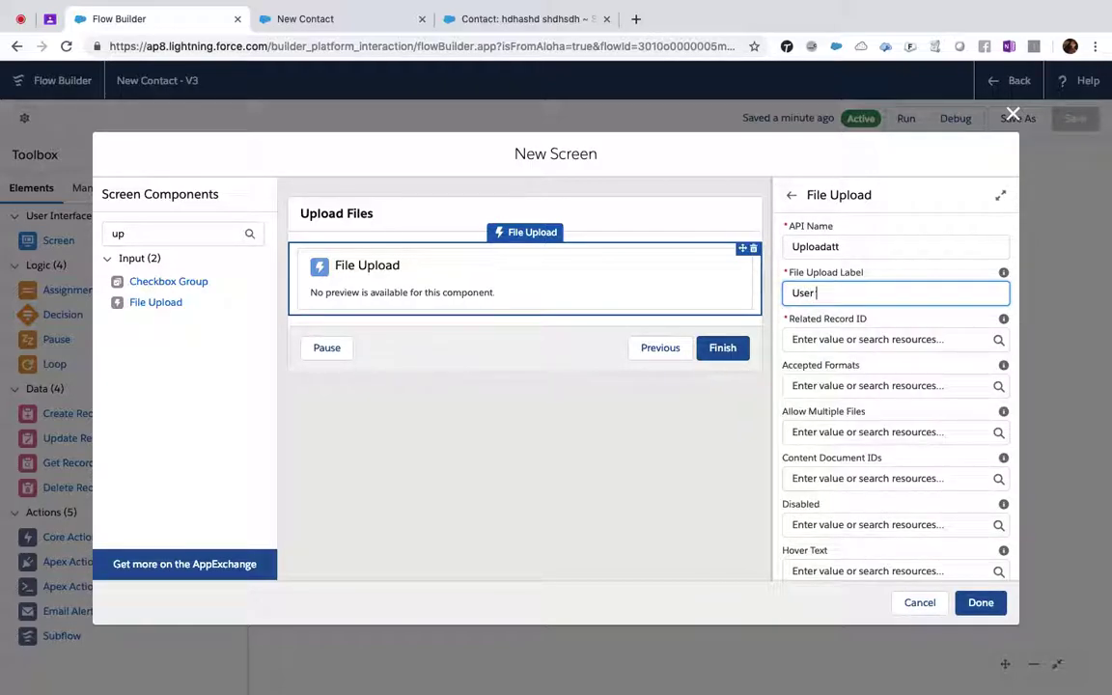
type(" Id")
key("shift+Tab")
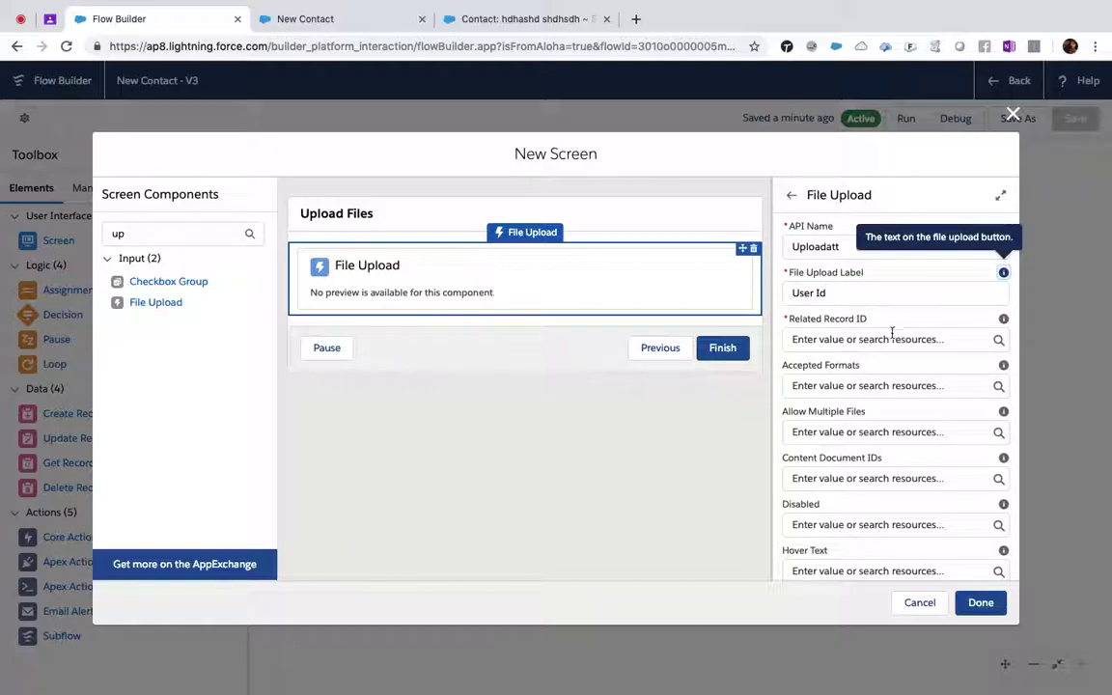
- Set the File Upload's Related Record ID to the conid contact's Id, {!conid.Id}
left_click(893, 340)
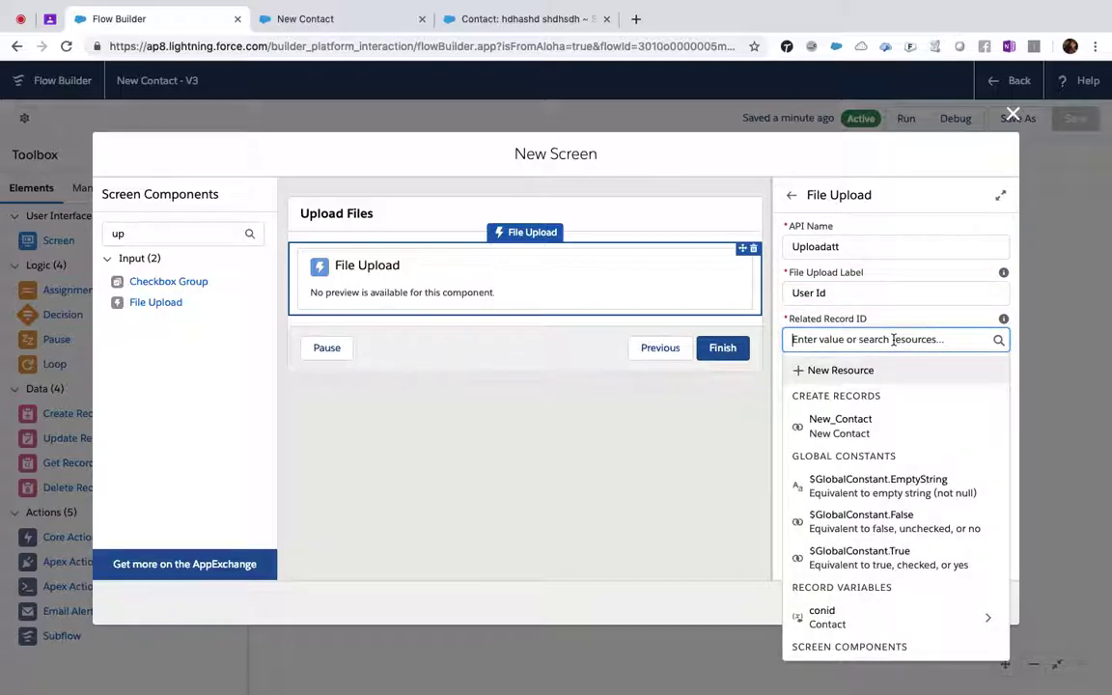
left_click(829, 618)
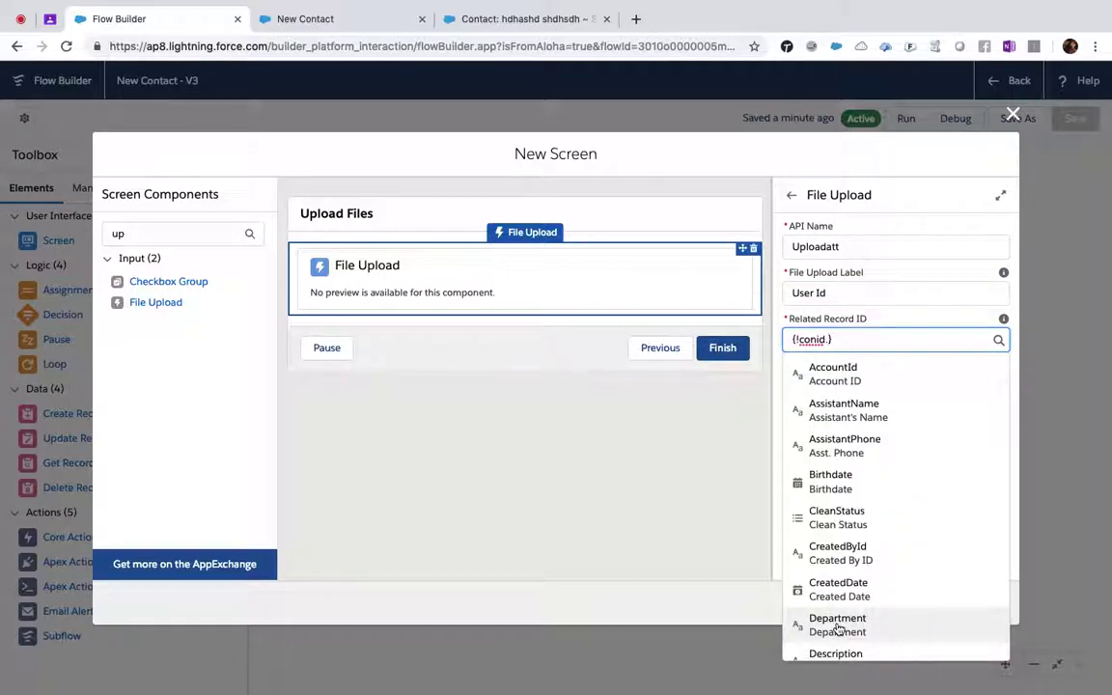
type("Id")
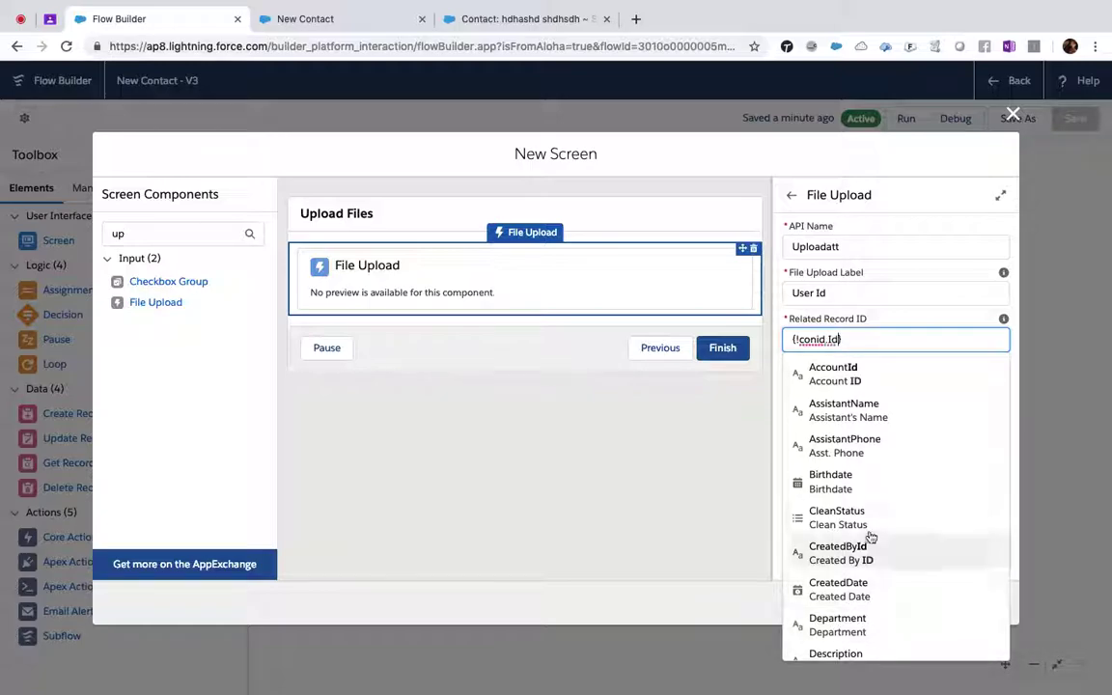
scroll(870, 534, "down", 2)
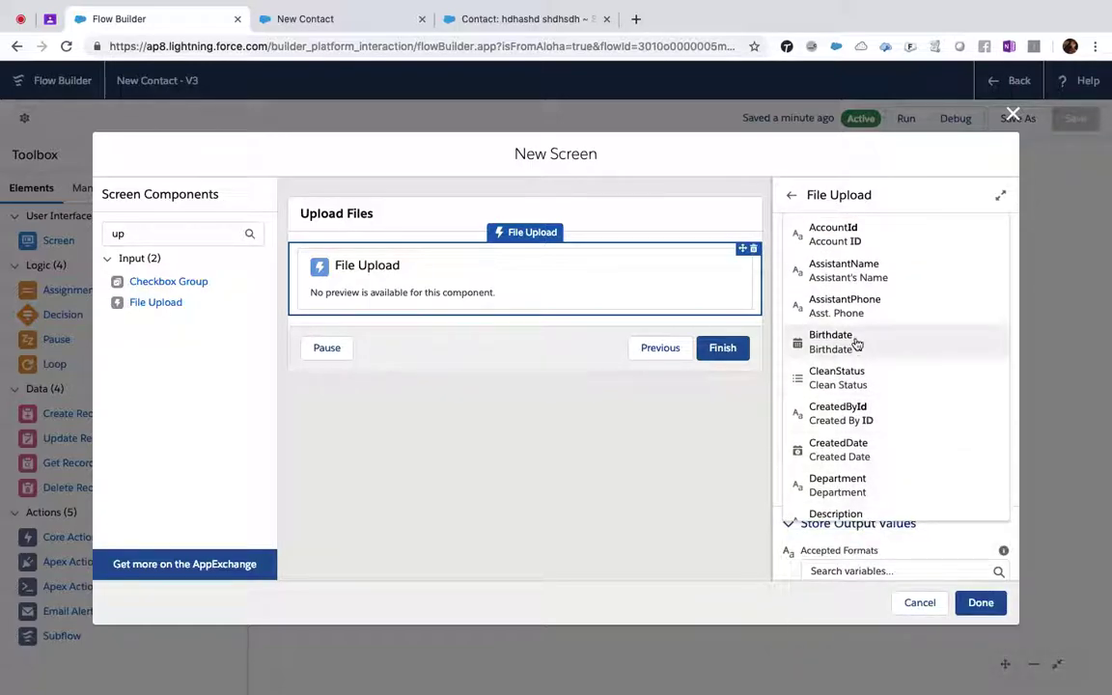
scroll(857, 406, "up", 3)
scroll(854, 450, "down", 3)
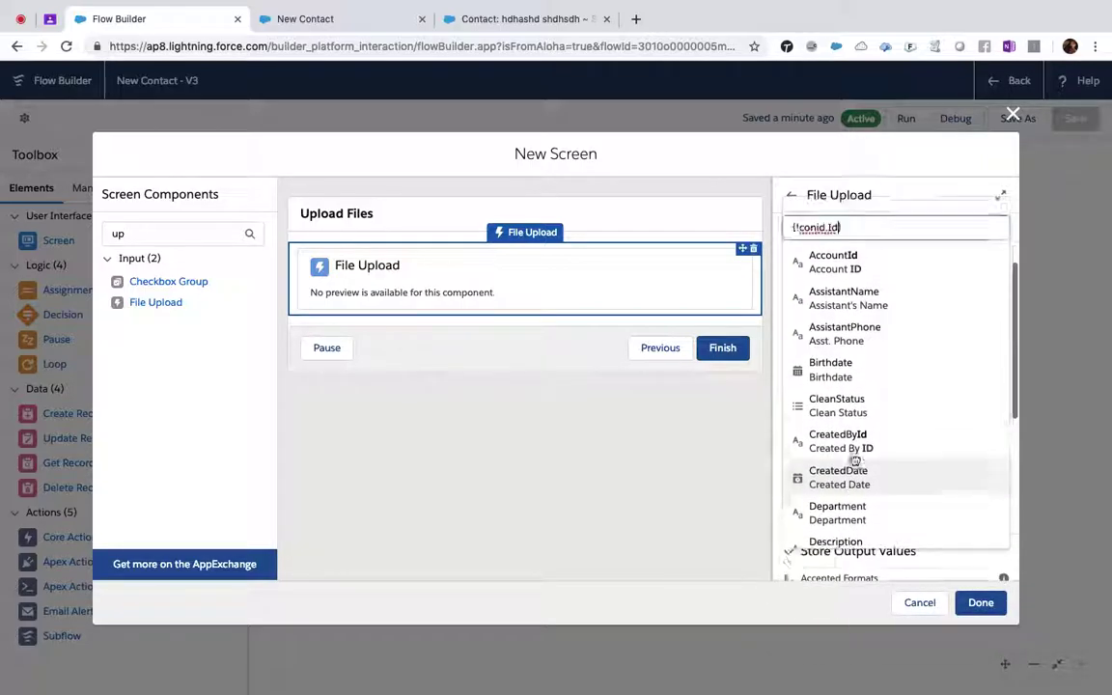
scroll(855, 460, "up", 3)
key("BackSpace")
key("BackSpace")
type("Contact")
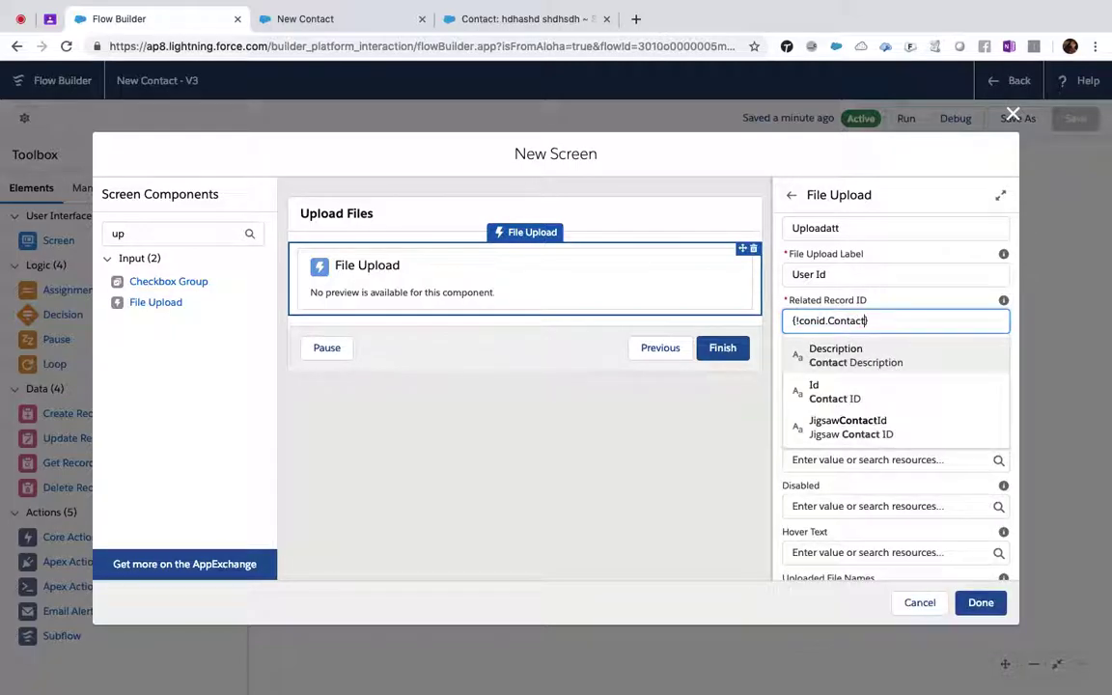
left_click(841, 394)
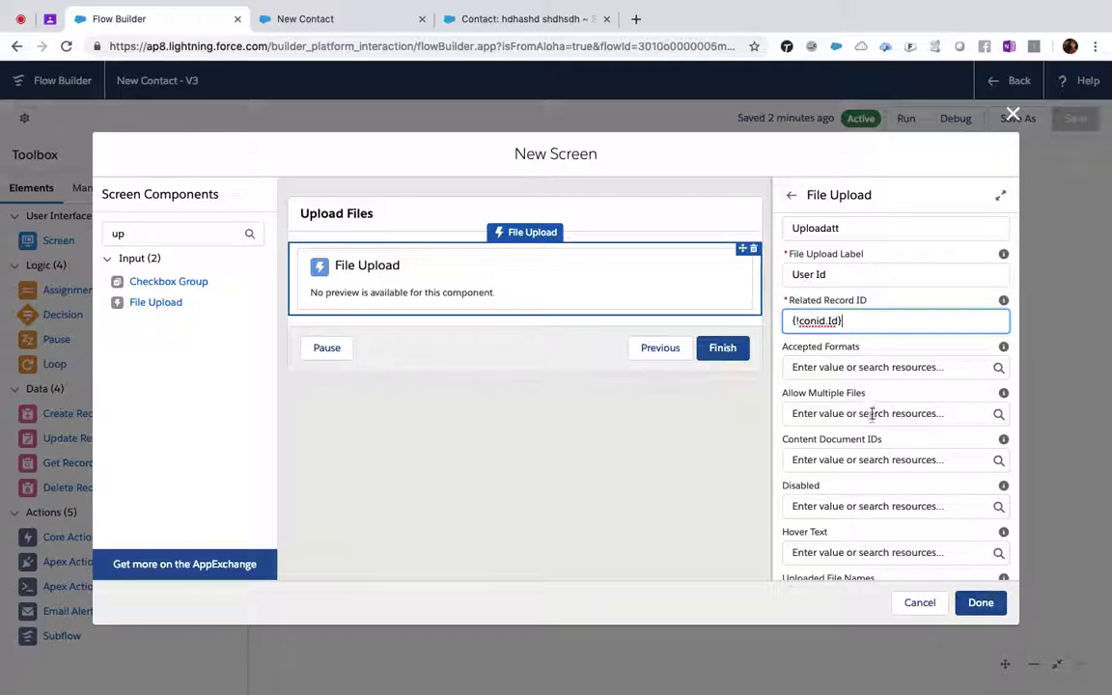
- Set the File Upload component's Allow Multiple Files to the True constant
left_click(872, 413)
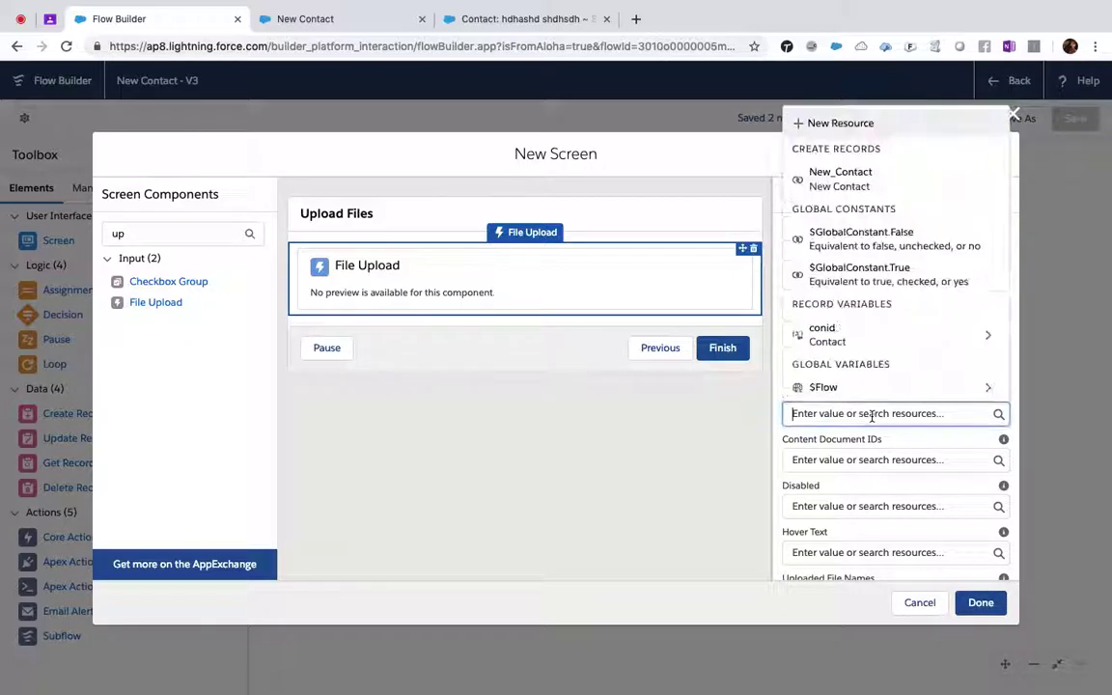
left_click(718, 436)
left_click(489, 286)
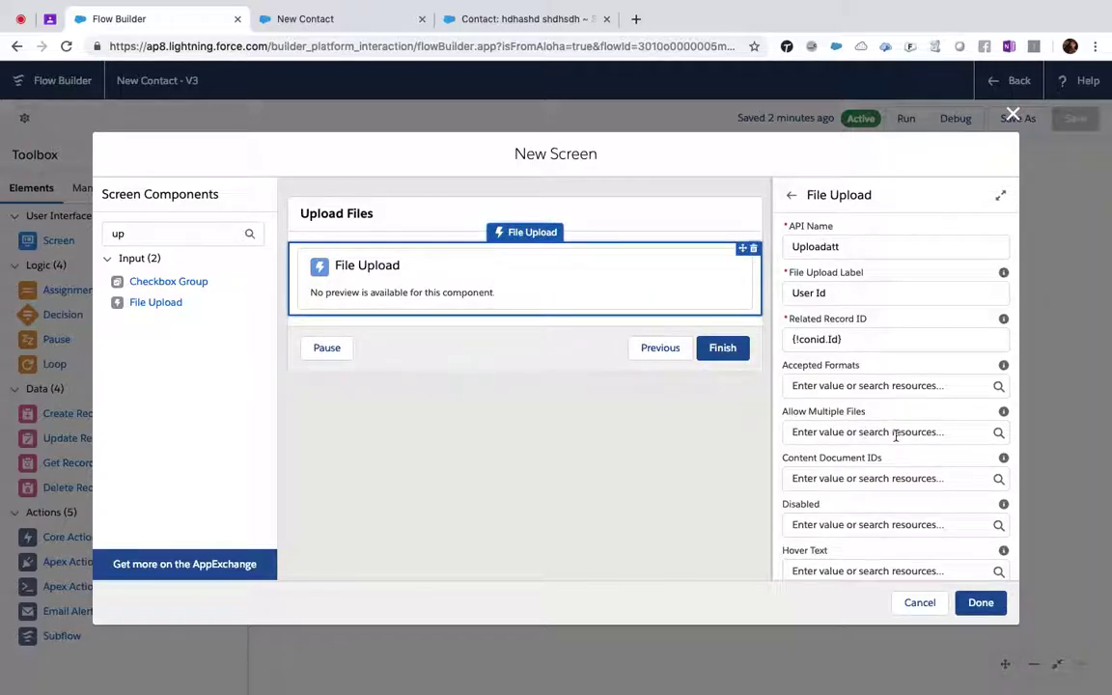
left_click(896, 431)
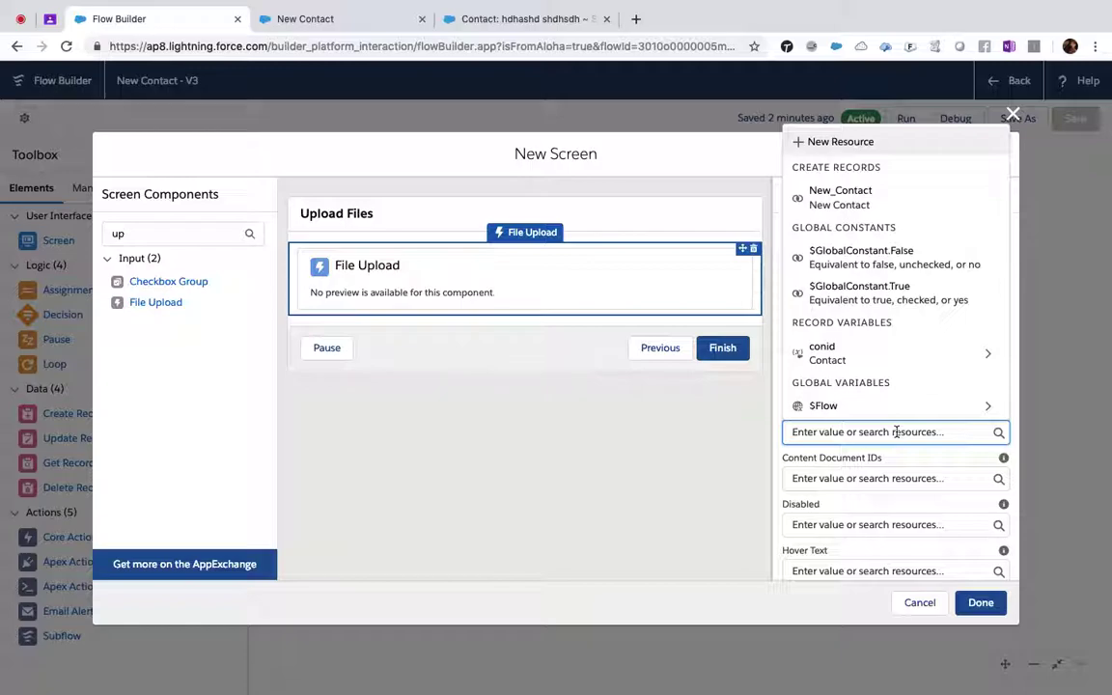
left_click(878, 290)
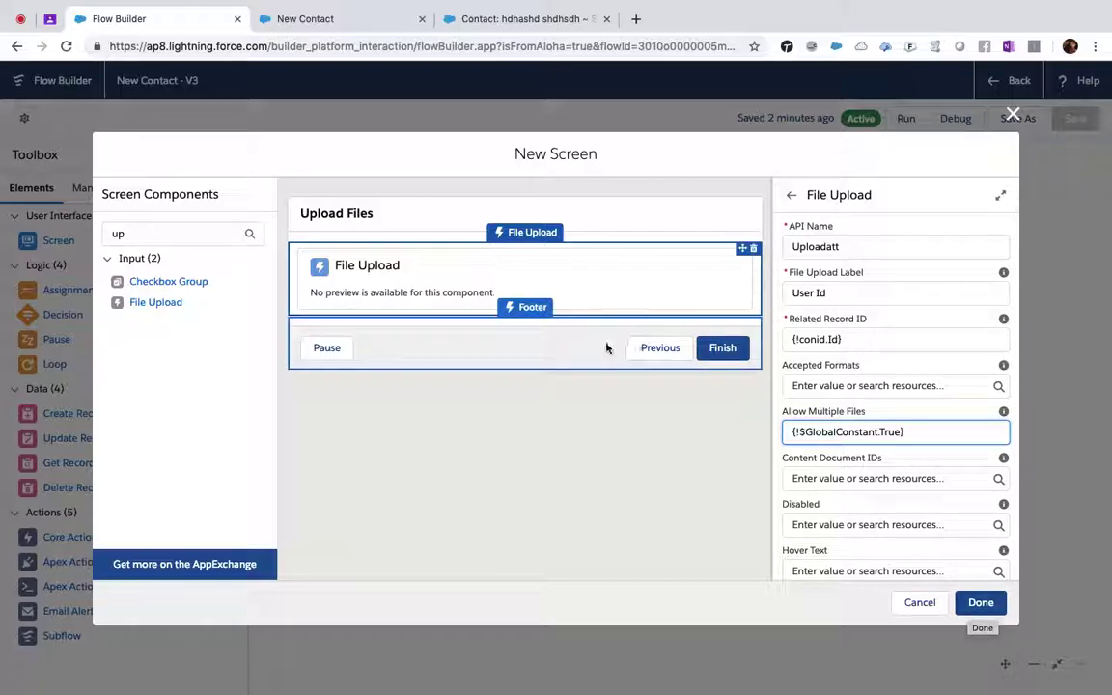
- Hide the Previous and Pause navigation options on the Upload Files screen and finish editing
left_click(576, 356)
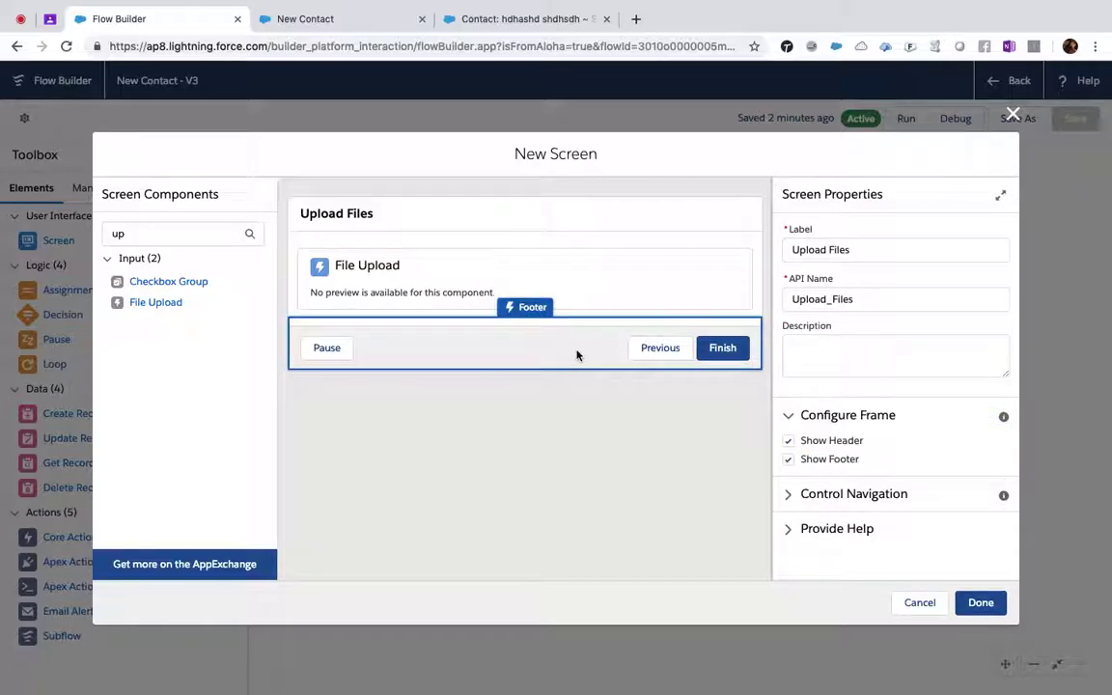
left_click(790, 495)
left_click(788, 540)
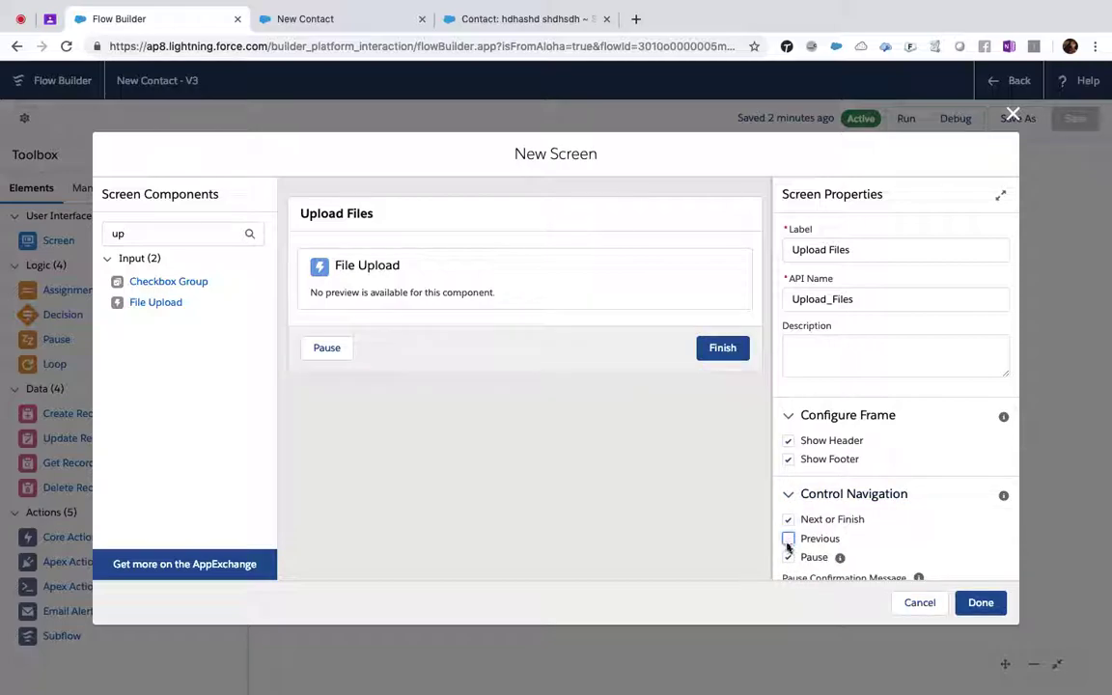
left_click(788, 558)
left_click(980, 603)
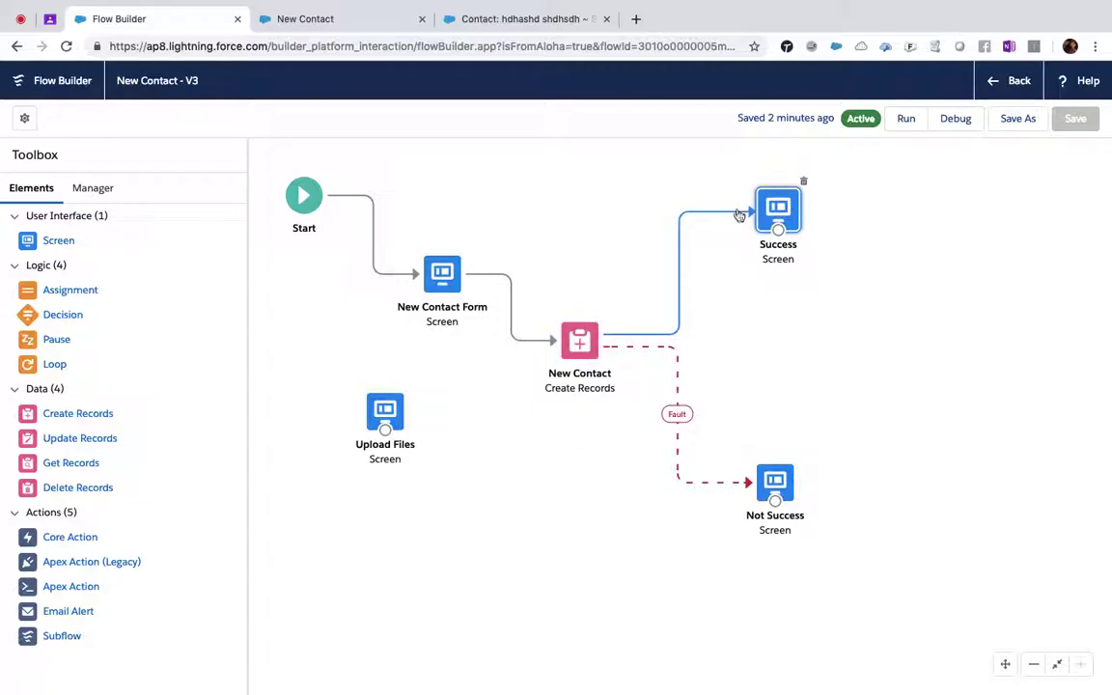
- Replace the New Contact→Success connector with New Contact→Upload Files→Success connections
left_click(740, 216)
key("Delete")
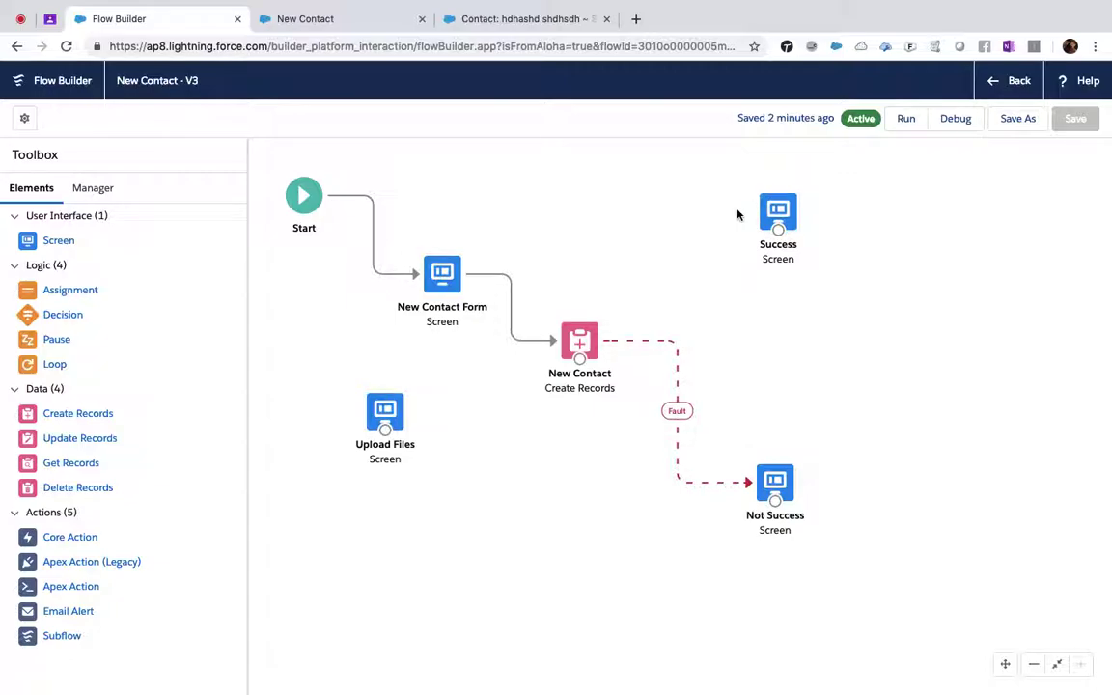
left_click_drag(580, 359, 892, 272)
left_click_drag(781, 219, 964, 393)
left_click_drag(895, 300, 966, 398)
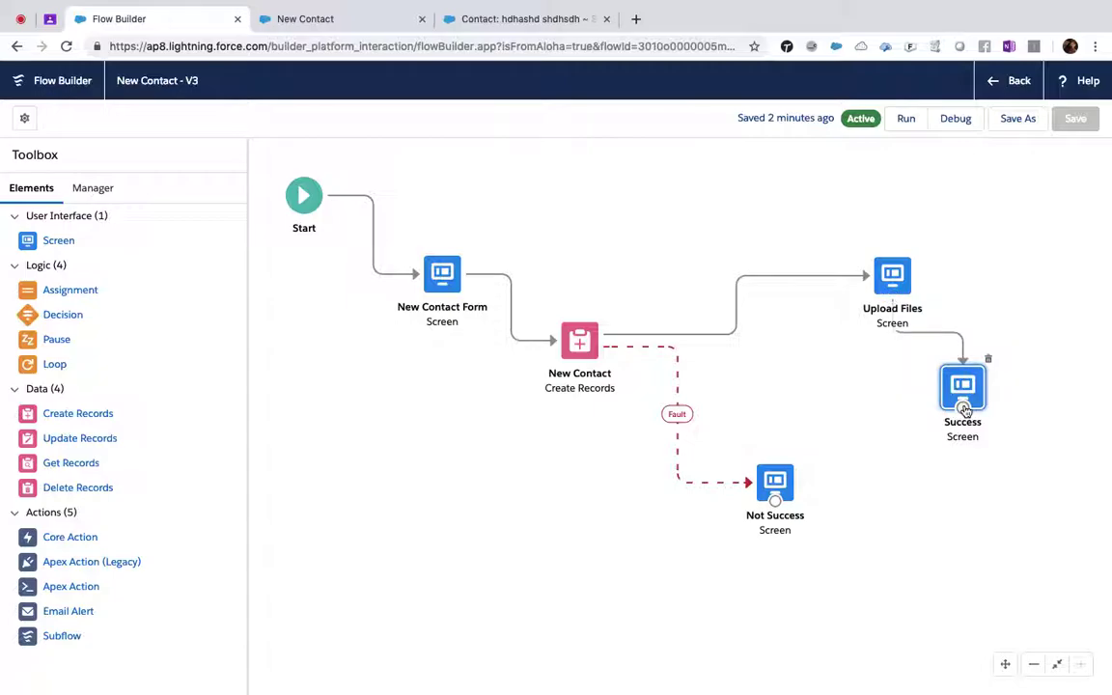
- Reposition the Upload Files screen, removing a stray Not Success→Upload Files connector
left_click(896, 287)
left_click_drag(896, 287, 828, 288)
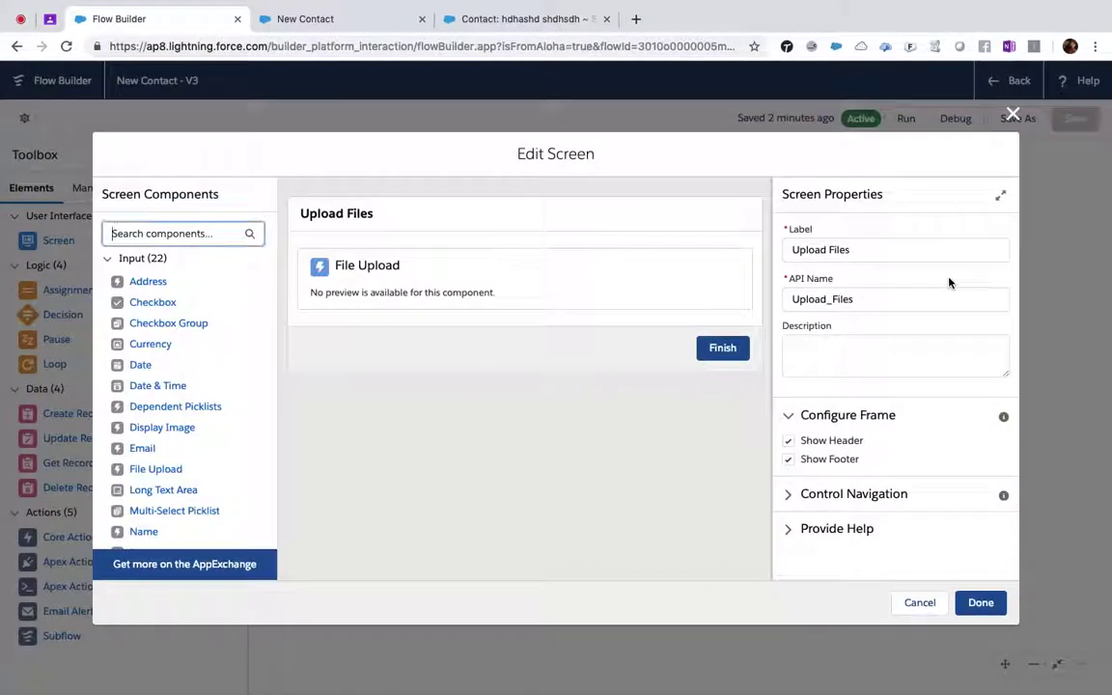
left_click(1016, 120)
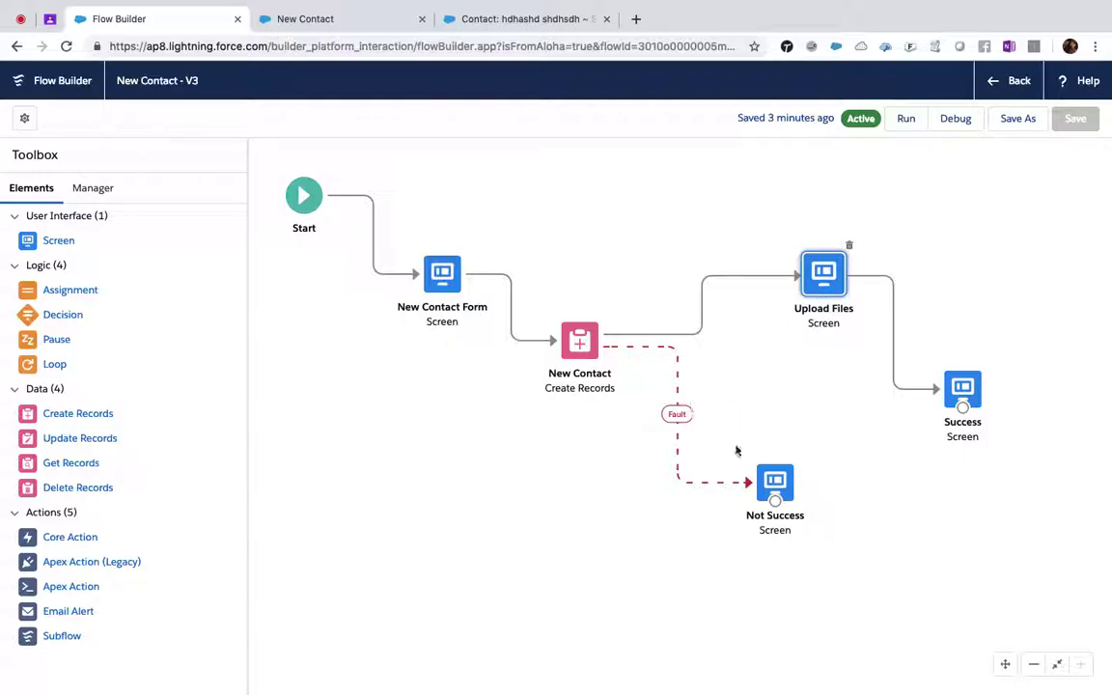
left_click_drag(775, 502, 821, 304)
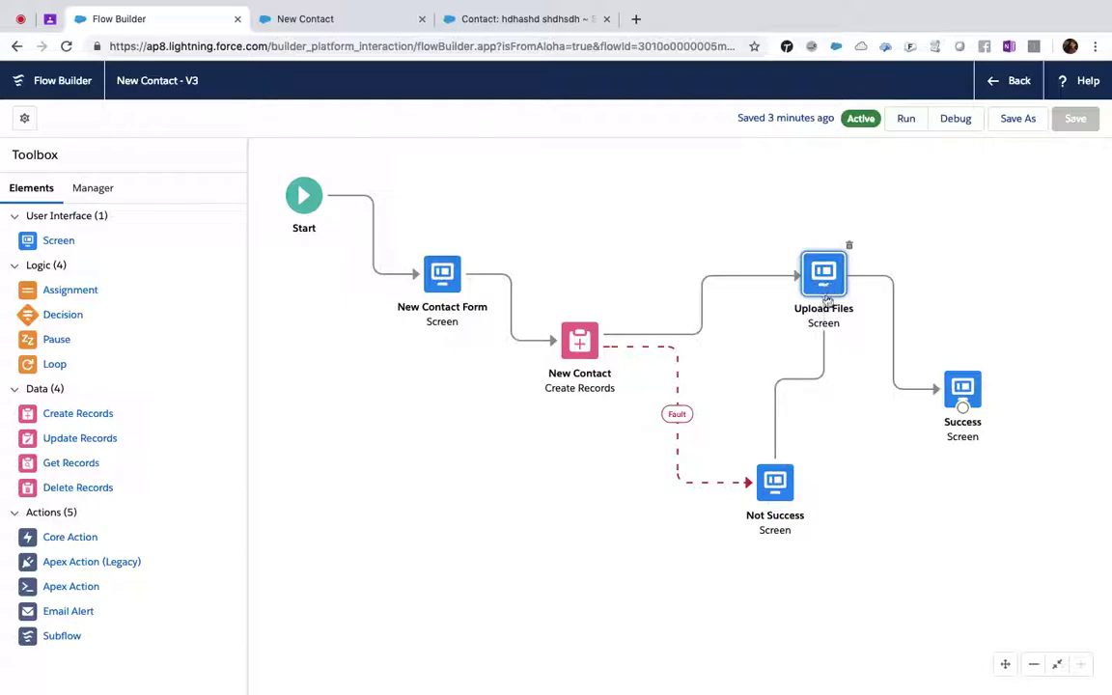
left_click(818, 377)
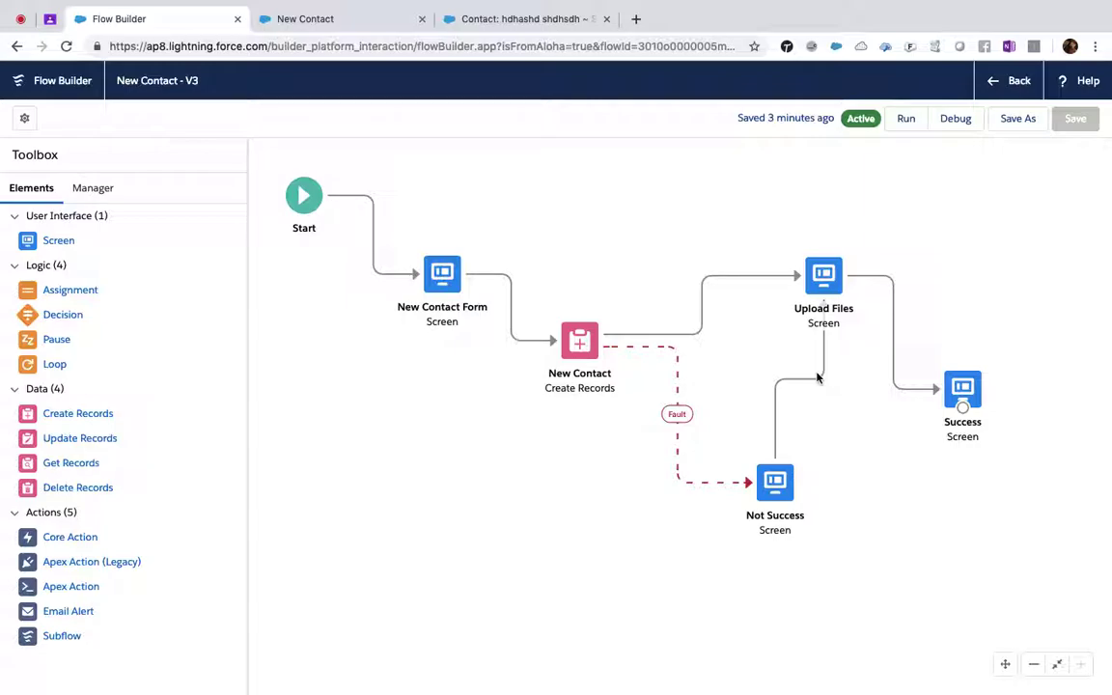
left_click(823, 383)
key("Delete")
left_click_drag(829, 304, 796, 225)
left_click(853, 199)
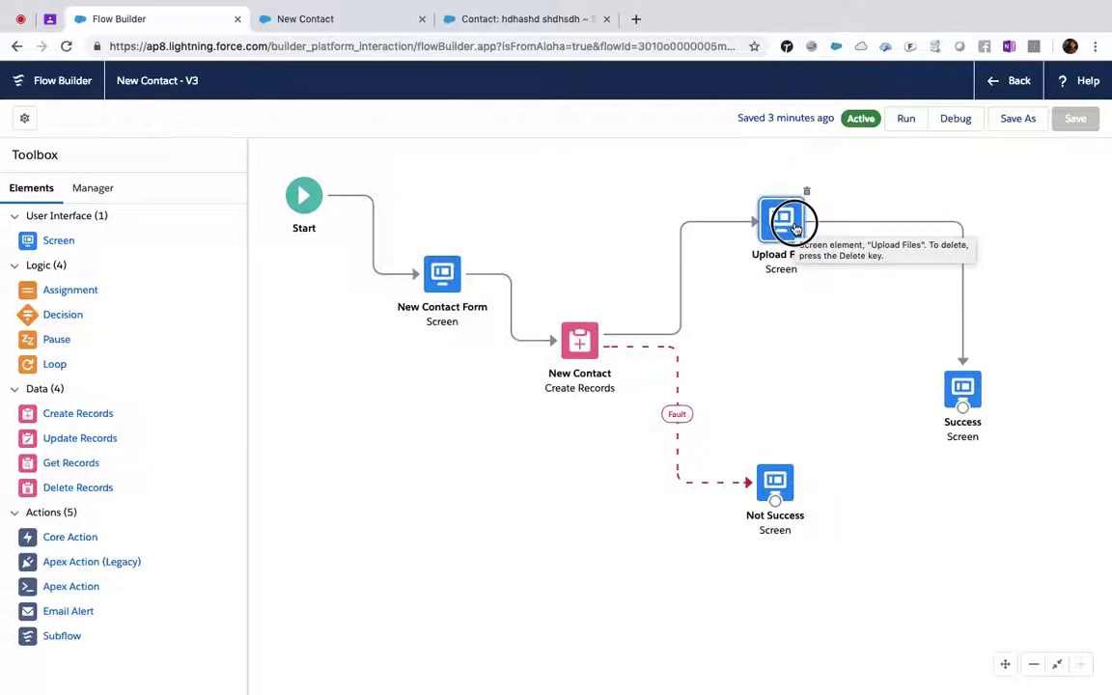
- Delete the Success screen with its connector and show the Manager overview of flow resources
left_click_drag(961, 384, 1021, 368)
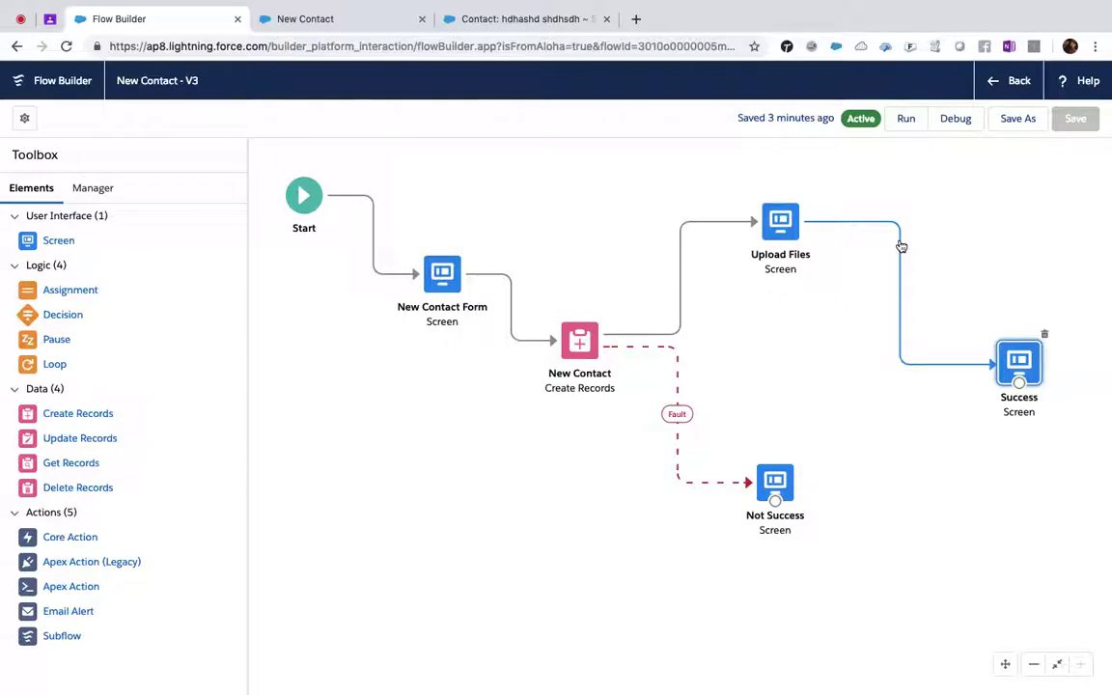
key("BackSpace")
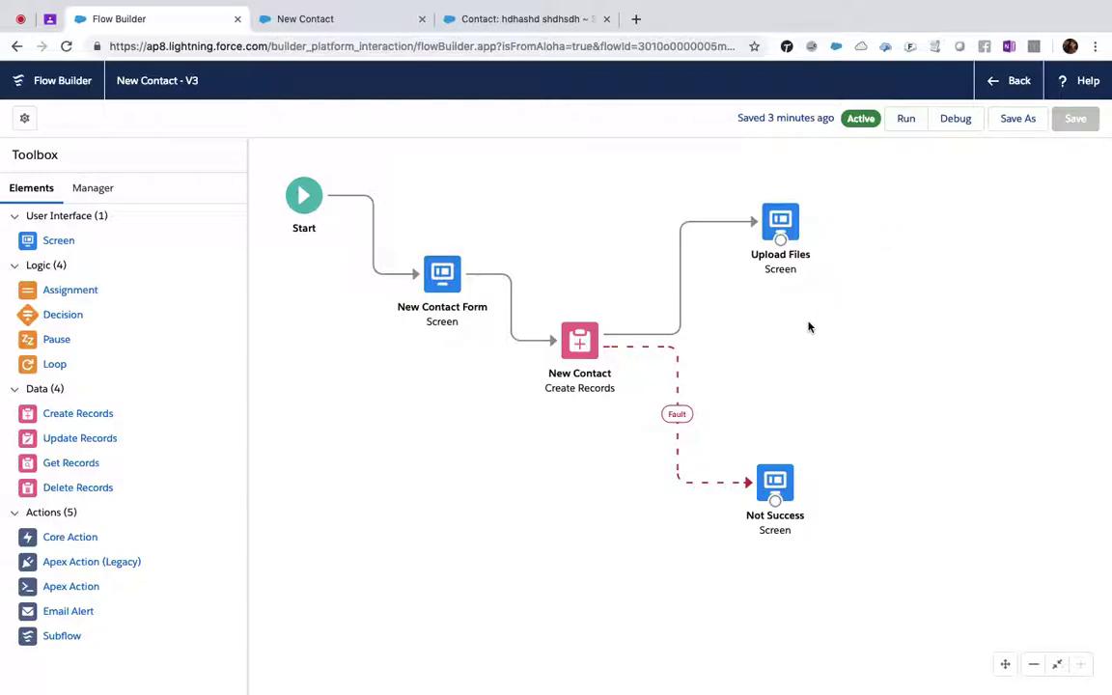
left_click(96, 189)
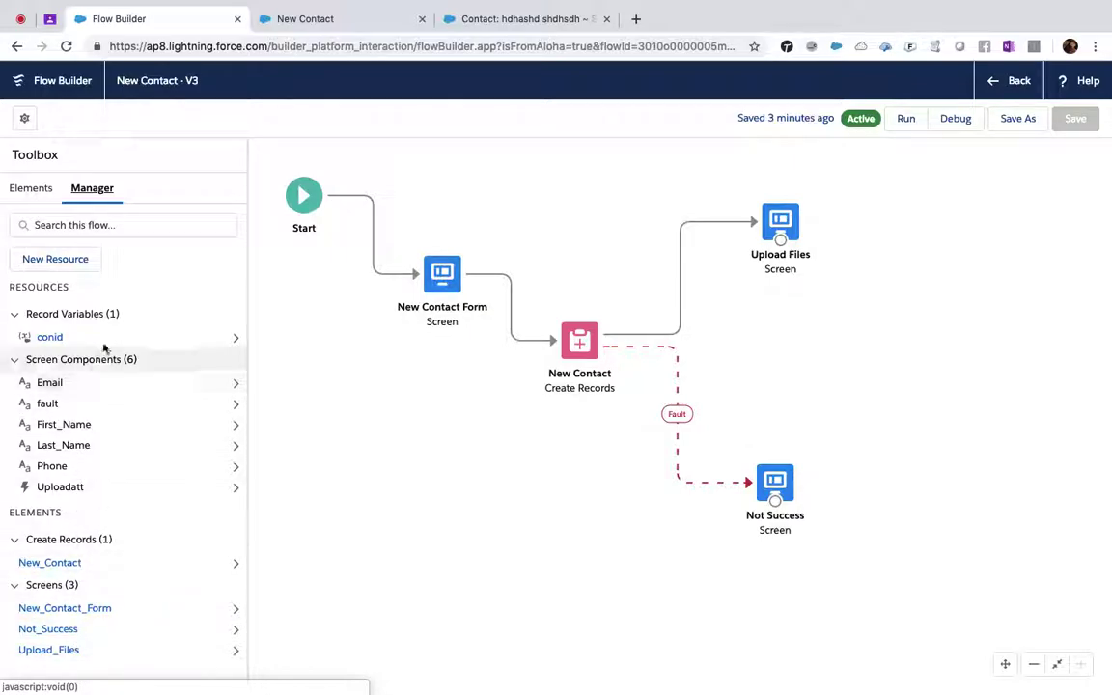
- Add a new screen element to the canvas labelled 'Sucess'
left_click(29, 189)
left_click_drag(58, 241, 891, 338)
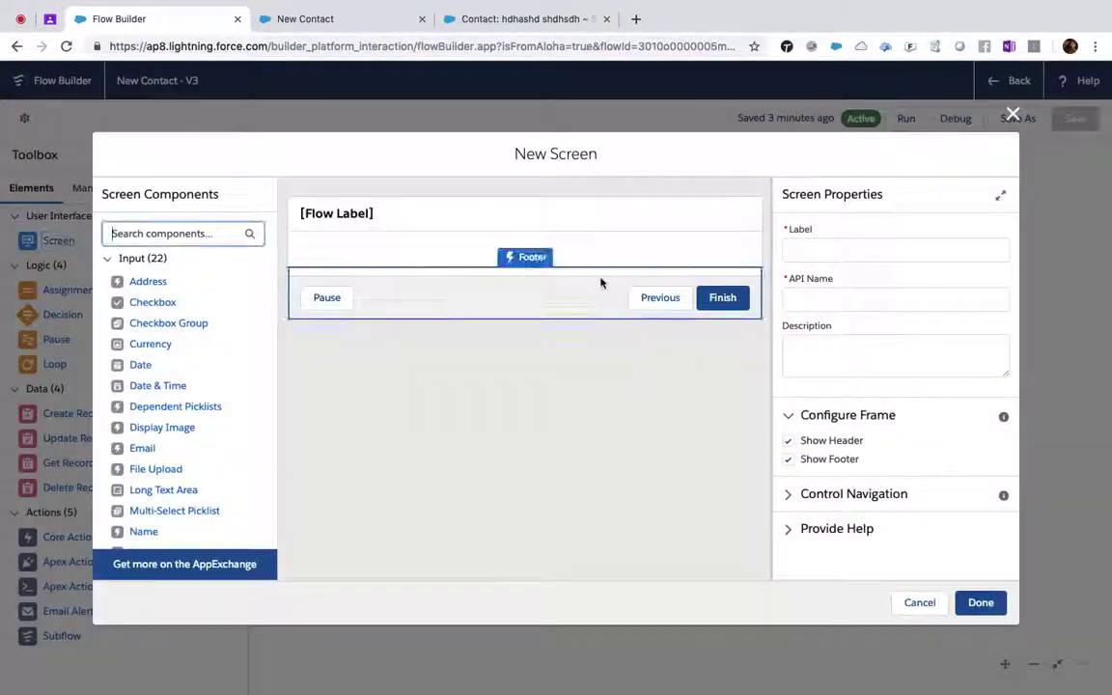
left_click(849, 249)
type("Sucess")
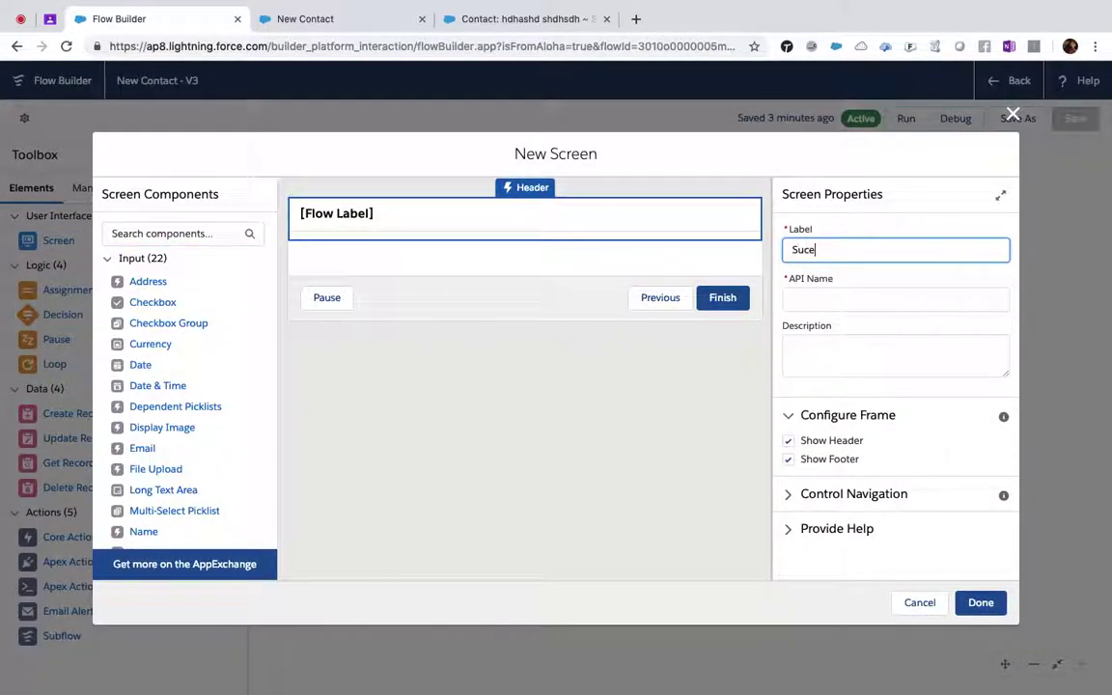
key("Tab")
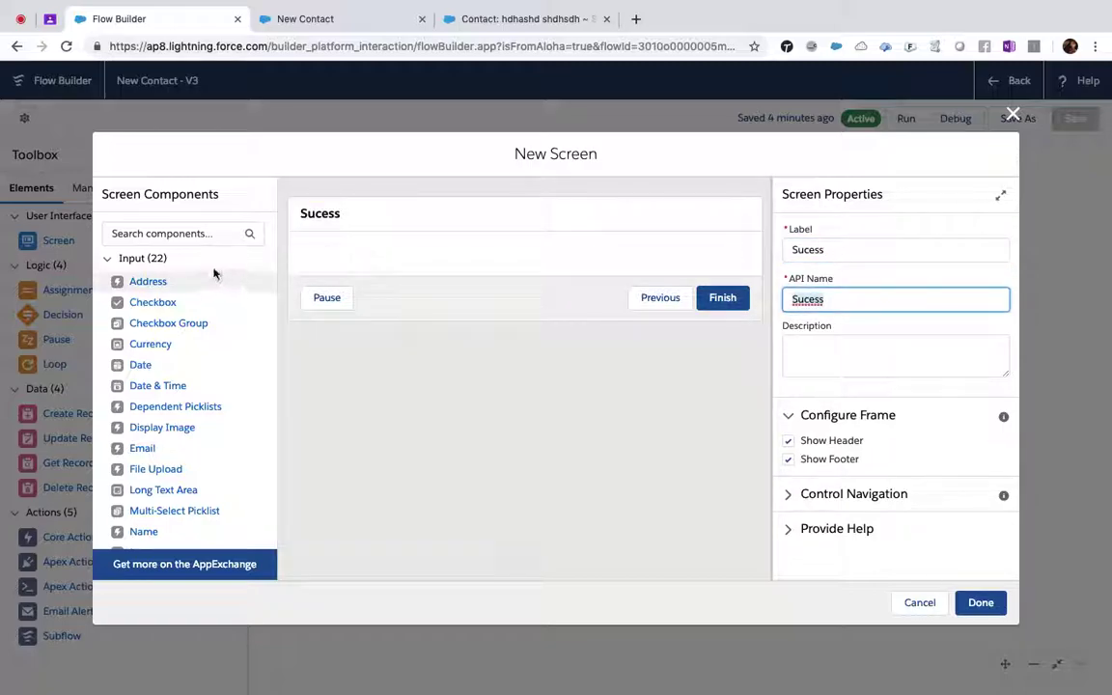
- Add a Display Text component reading 'Your Contact Created' to the Sucess screen and finish
left_click(214, 233)
type("dis")
left_click_drag(151, 281, 503, 255)
left_click_drag(635, 293, 637, 295)
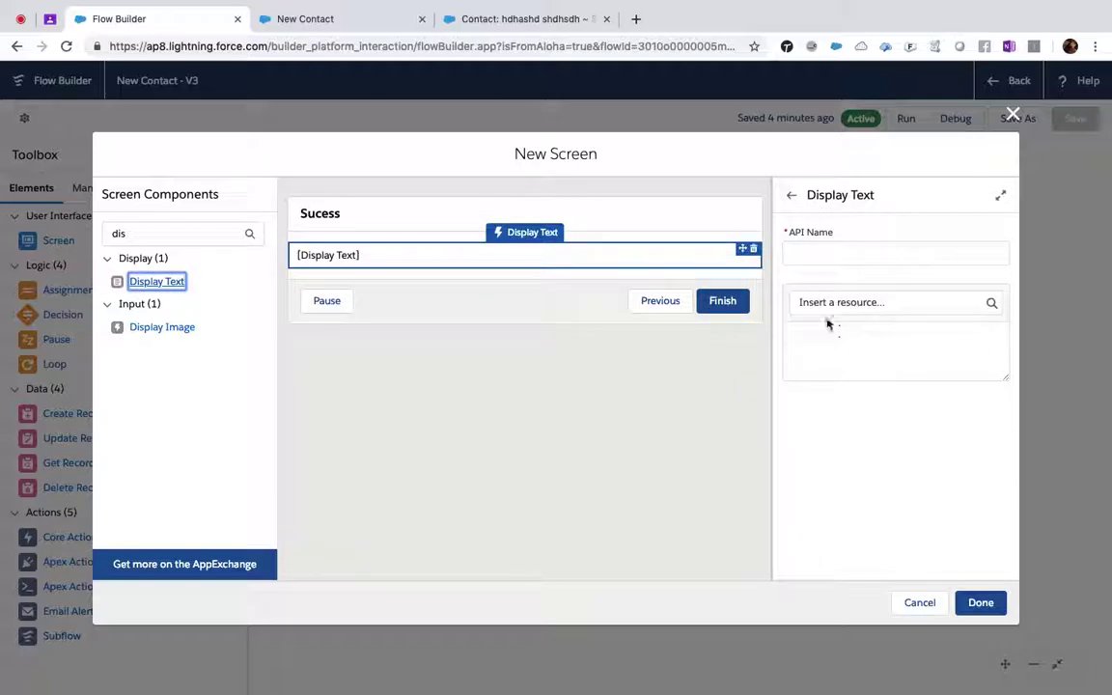
left_click(813, 261)
type("Displa")
key("Tab")
left_click(826, 345)
type("U")
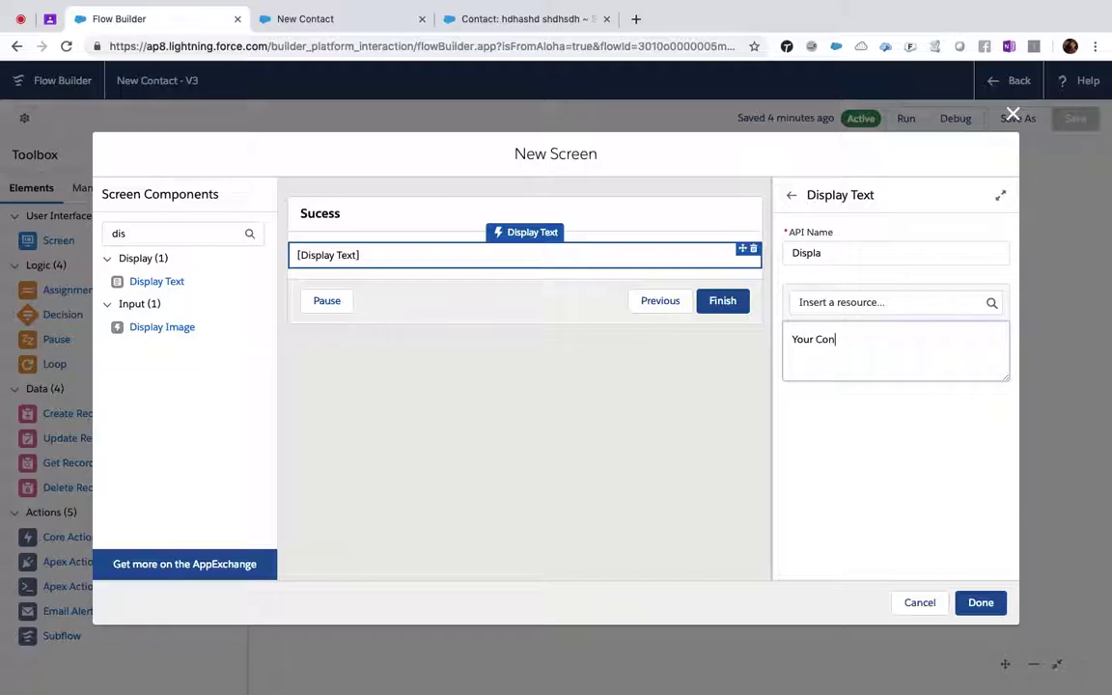
type("our Contact Created")
left_click(981, 603)
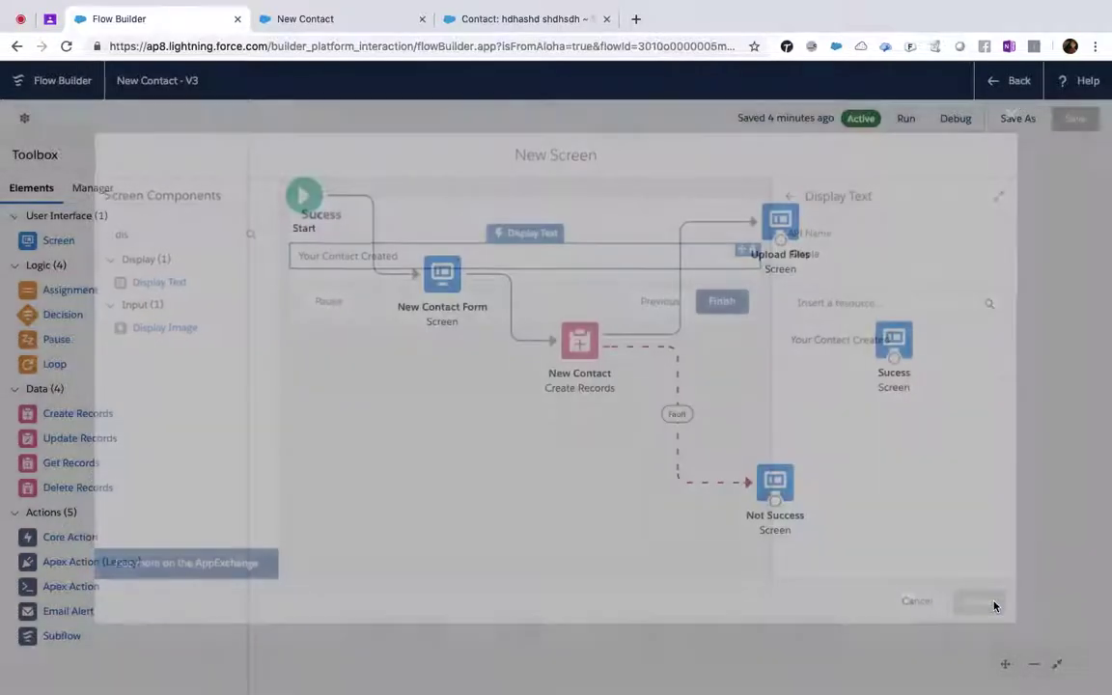
- Connect Upload Files to Sucess, save as new version 'New Contact With upload', and exit to Flows
left_click_drag(785, 247, 893, 361)
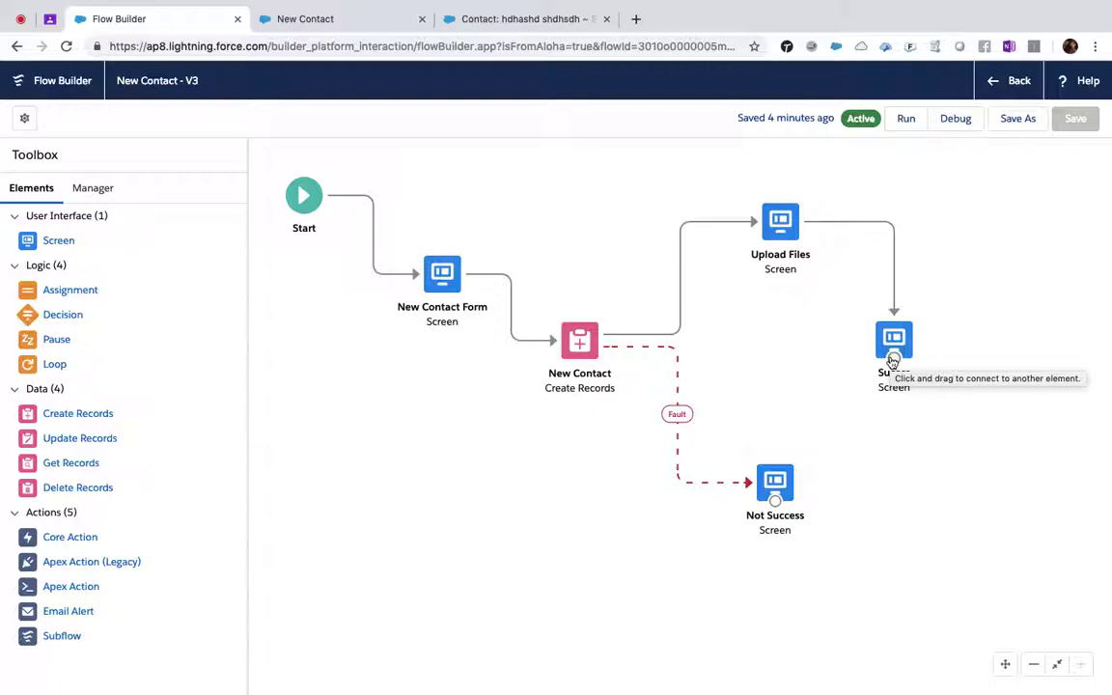
left_click(1016, 122)
left_click(352, 328)
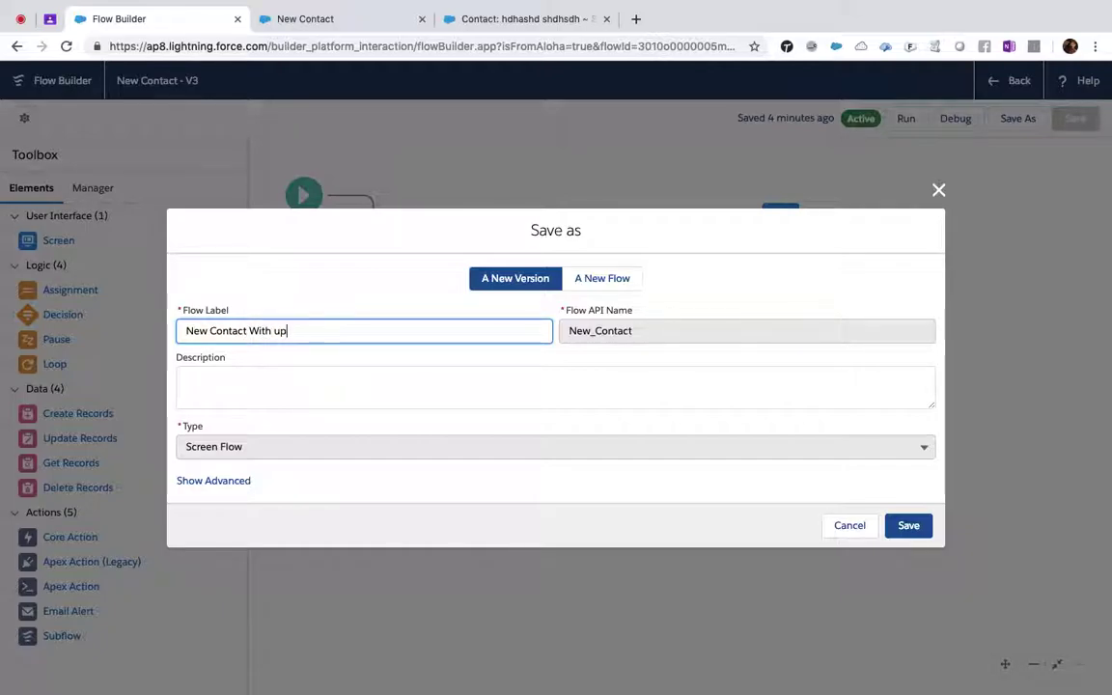
left_click(455, 374)
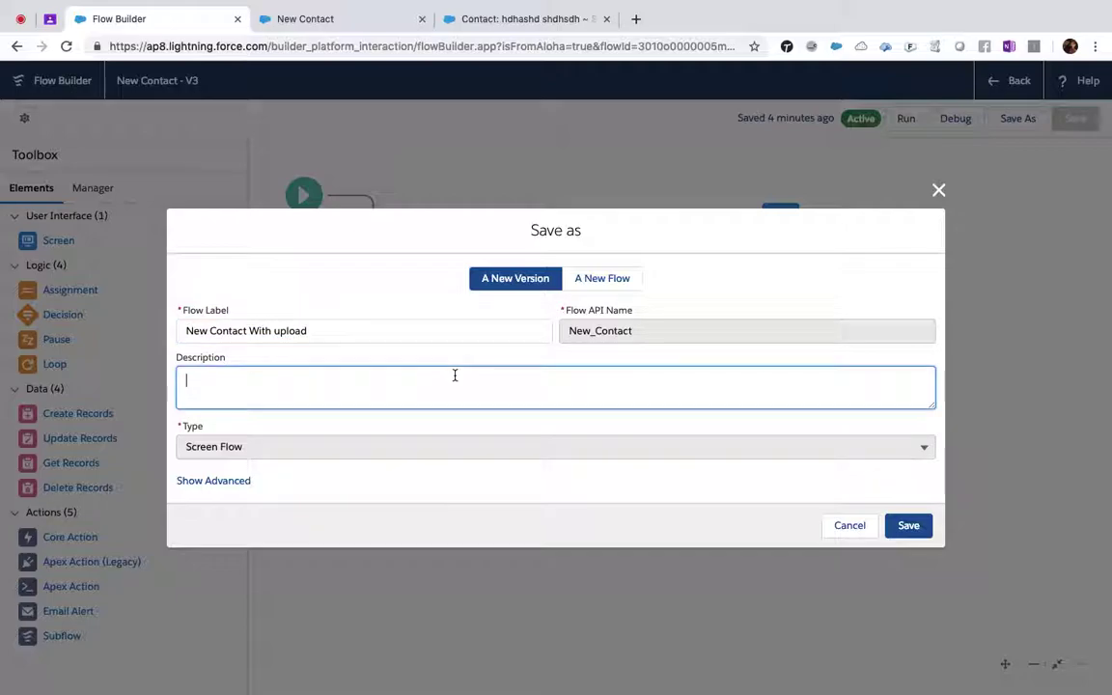
left_click(912, 525)
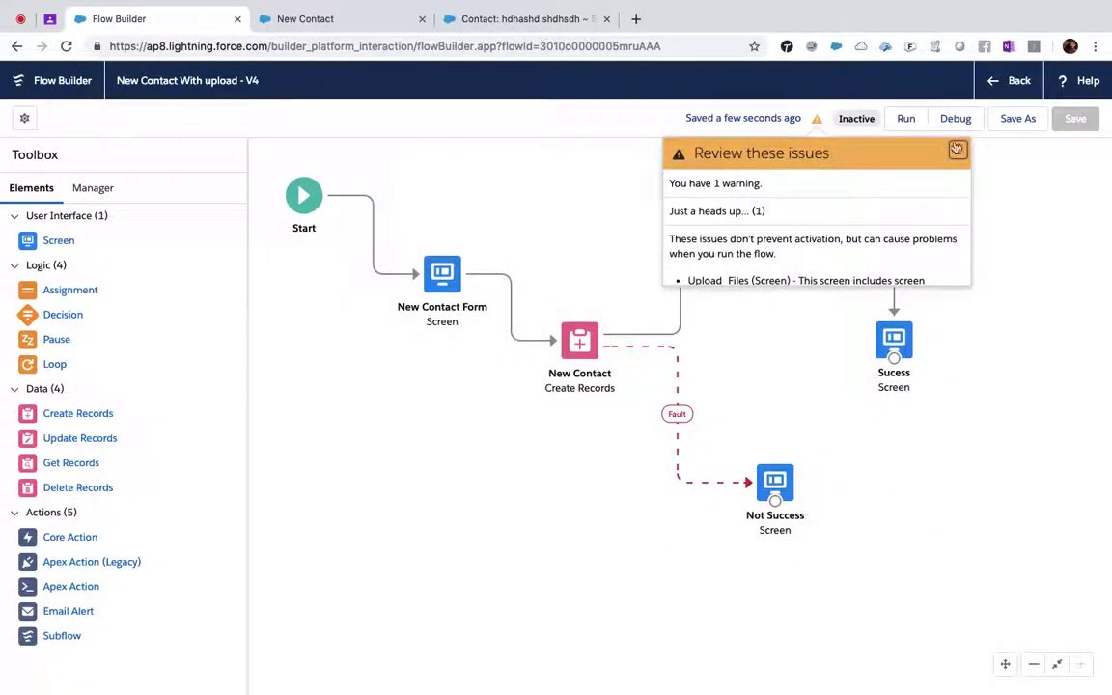
left_click(958, 153)
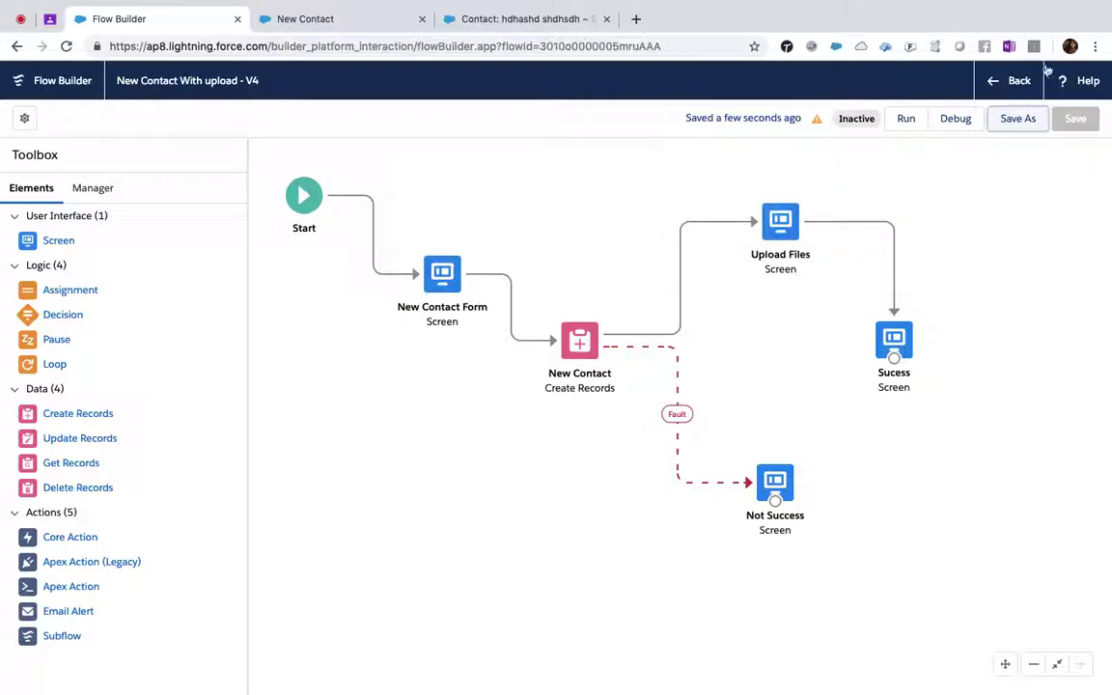
left_click(1019, 81)
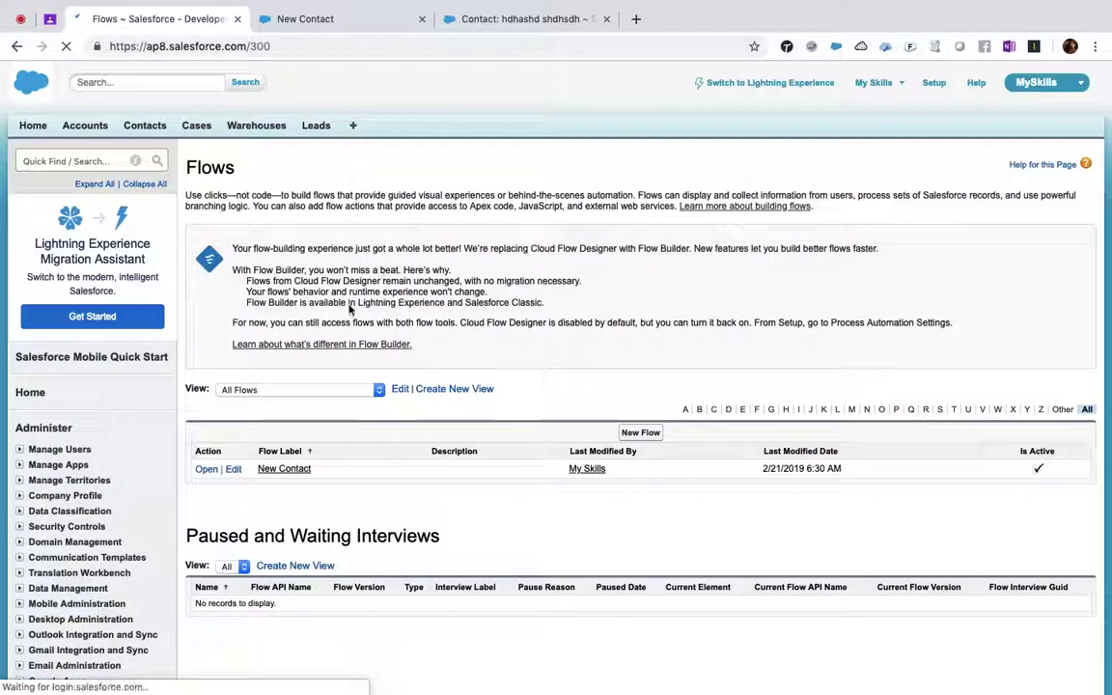
- Activate version 4 of the New Contact flow and copy its /flow/New_Contact URL path
left_click(285, 469)
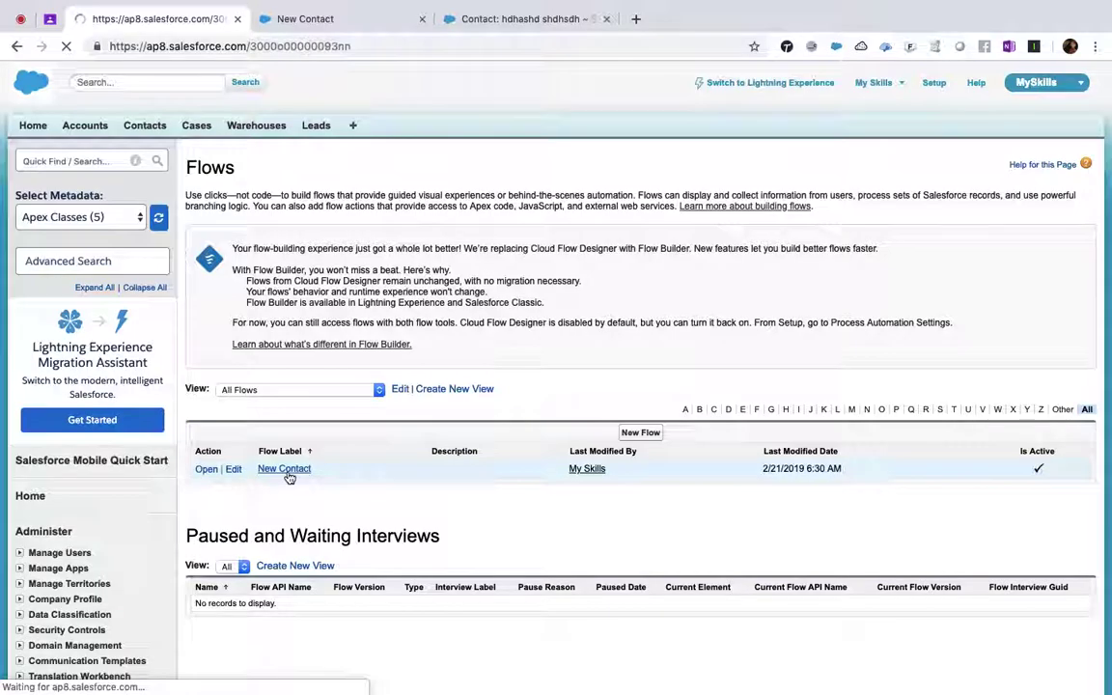
left_click(293, 443)
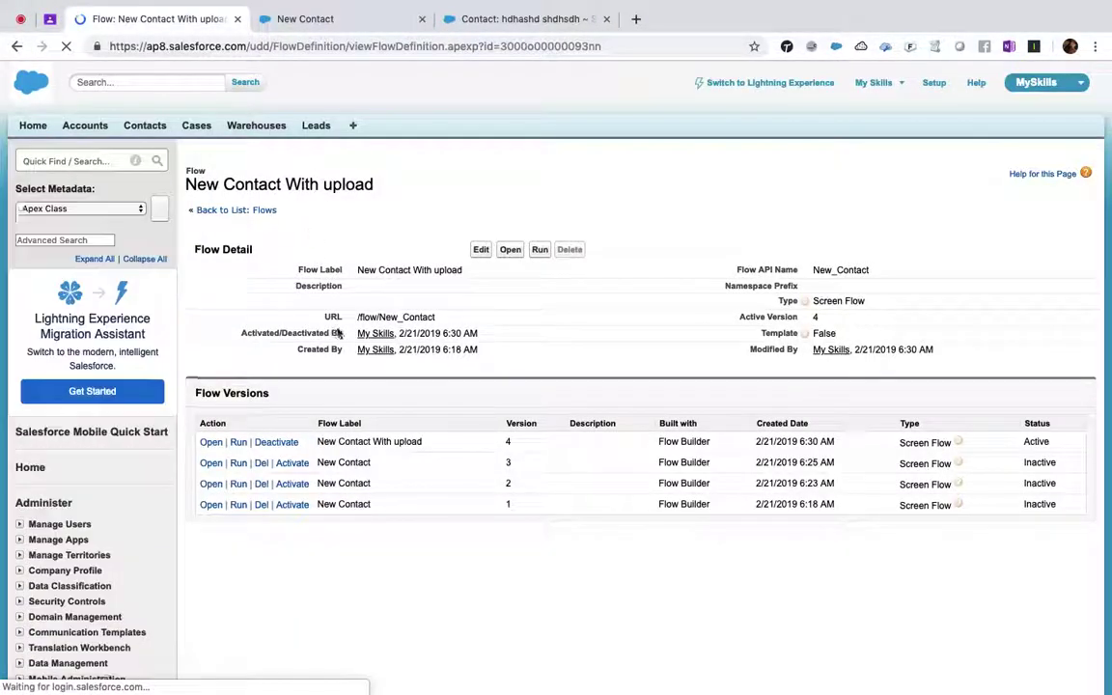
left_click_drag(436, 317, 342, 320)
key("ctrl+c")
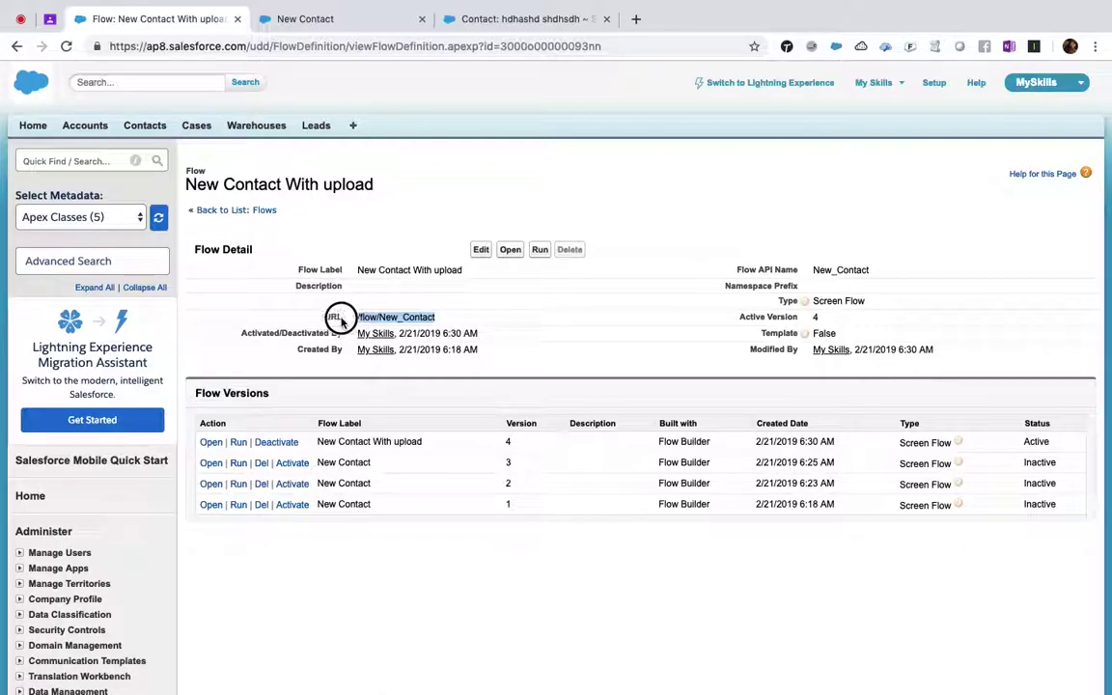
left_click(329, 19)
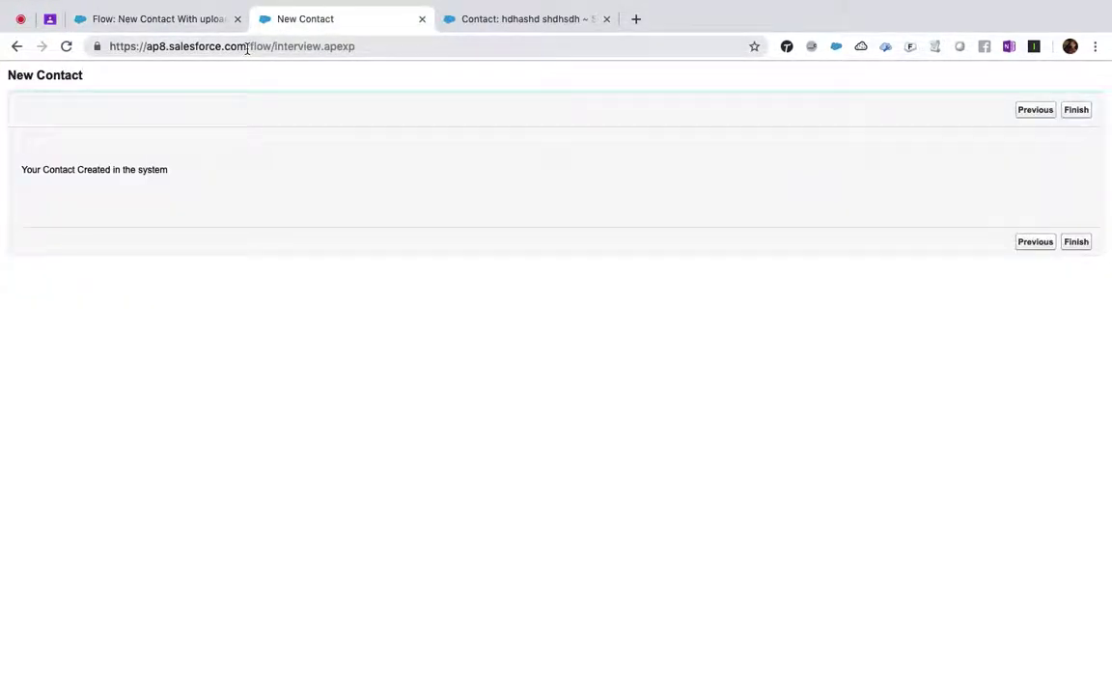
- Load the flow by pasting /flow/New_Contact into the address bar
left_click_drag(247, 49, 576, 54)
type("/")
key("ctrl+v")
key("BackSpace")
key("BackSpace")
key("BackSpace")
key("BackSpace")
key("BackSpace")
key("BackSpace")
key("BackSpace")
key("BackSpace")
key("BackSpace")
key("BackSpace")
key("BackSpace")
key("BackSpace")
key("BackSpace")
key("BackSpace")
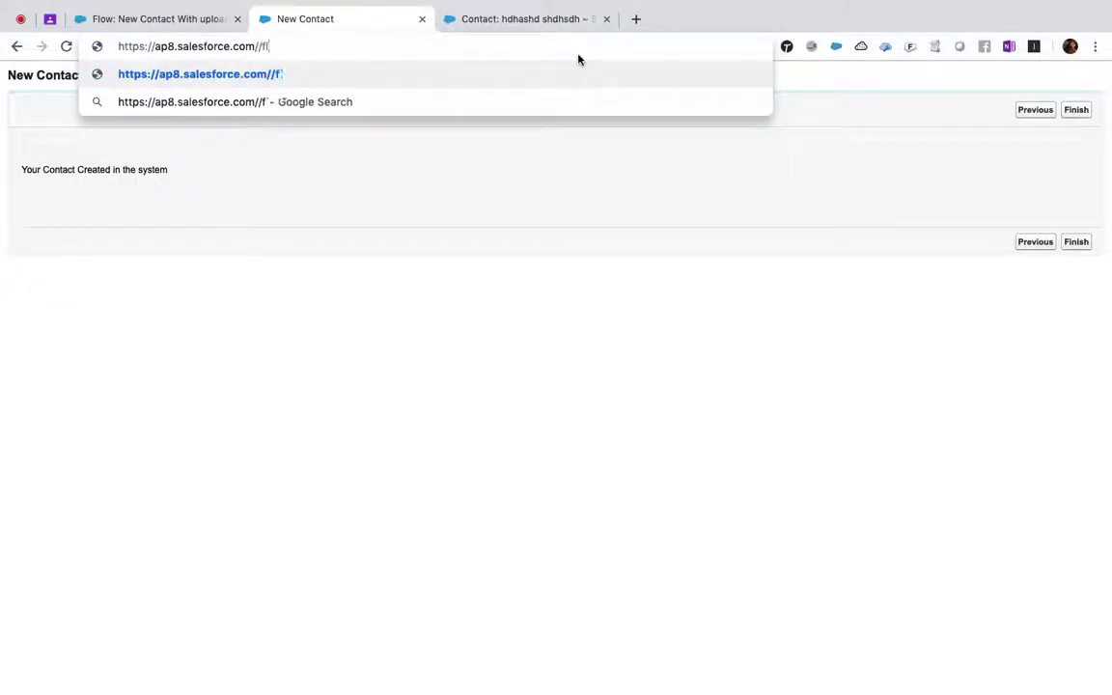
key("BackSpace")
key("BackSpace")
key("BackSpace")
key("BackSpace")
key("ctrl+v")
key("Return")
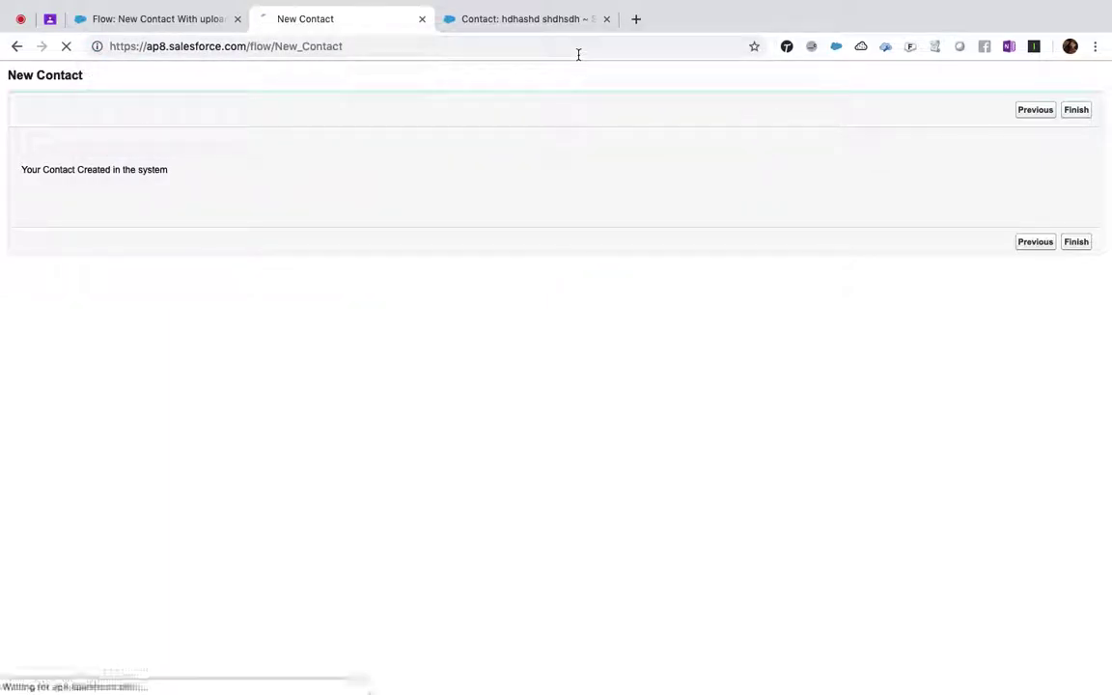
- Fill in the contact's first name, last name, phone and email, then advance to the upload screen
left_click(254, 172)
type("addada")
key("Tab")
type("dddd")
key("Tab")
type("1")
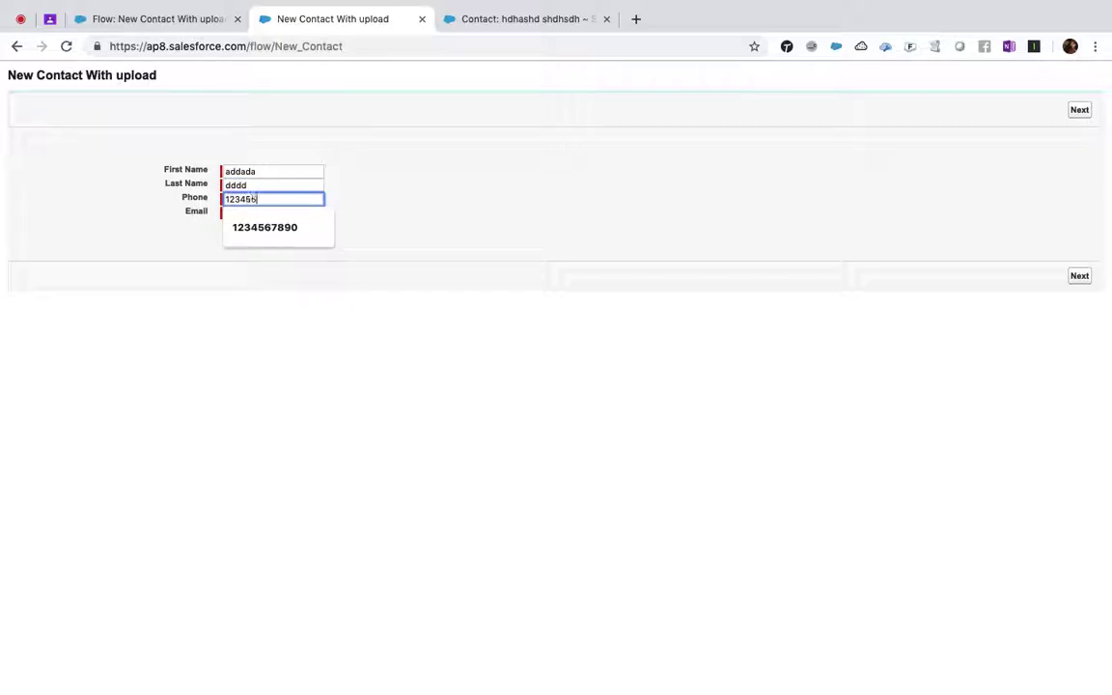
left_click(264, 171)
double_click(264, 171)
type("upload files")
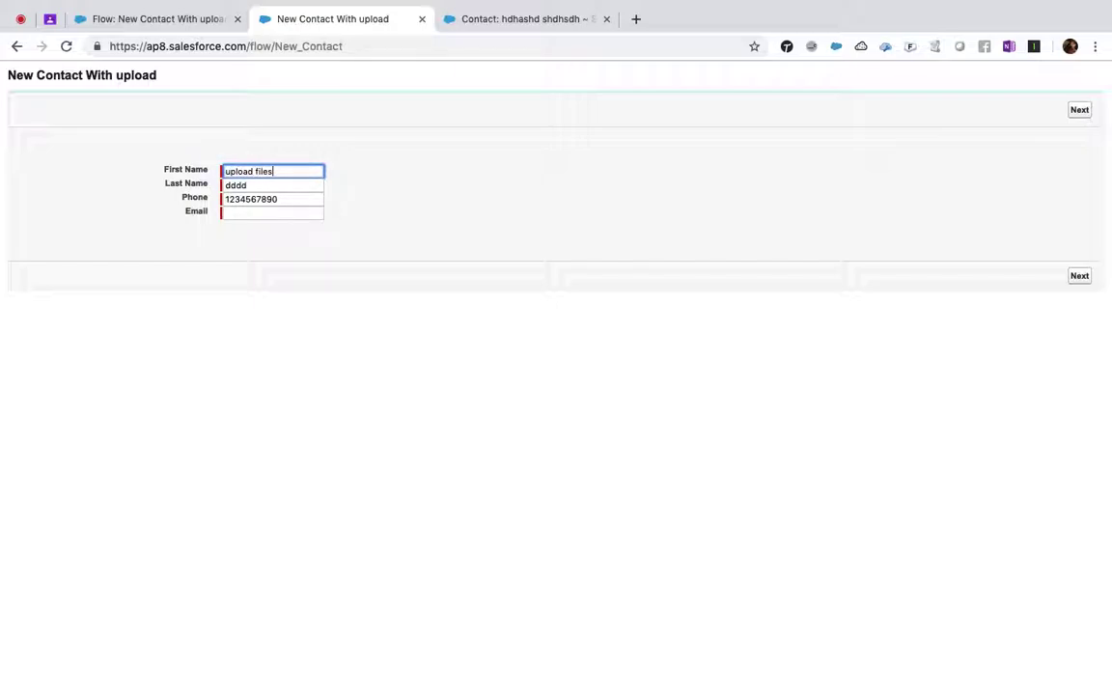
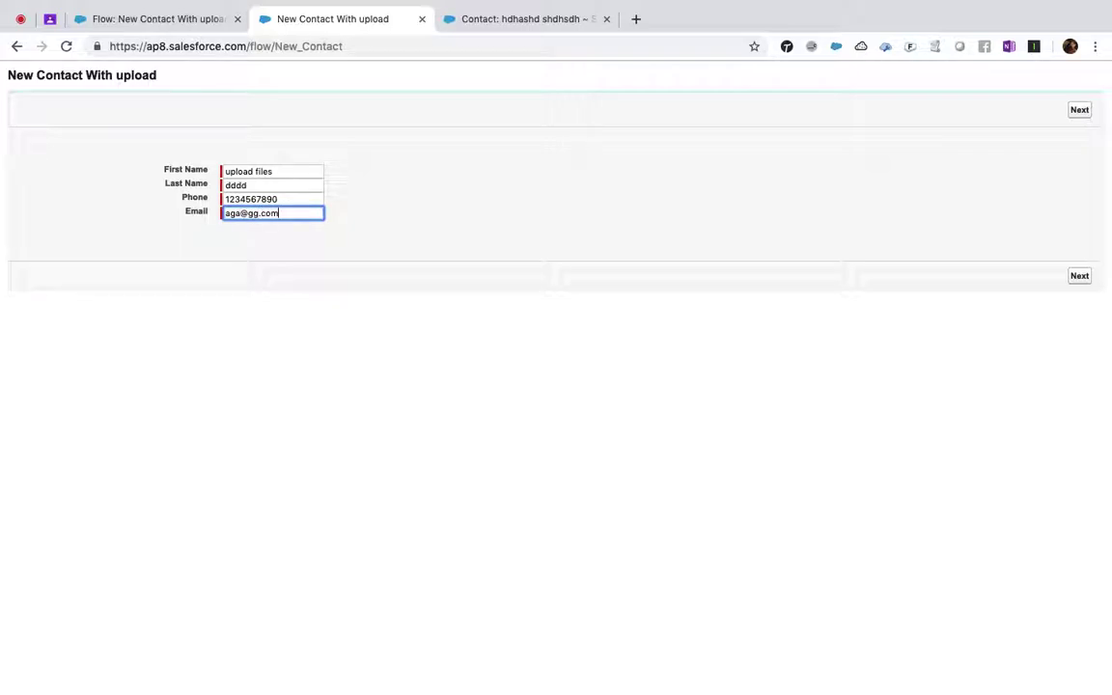
left_click(616, 248)
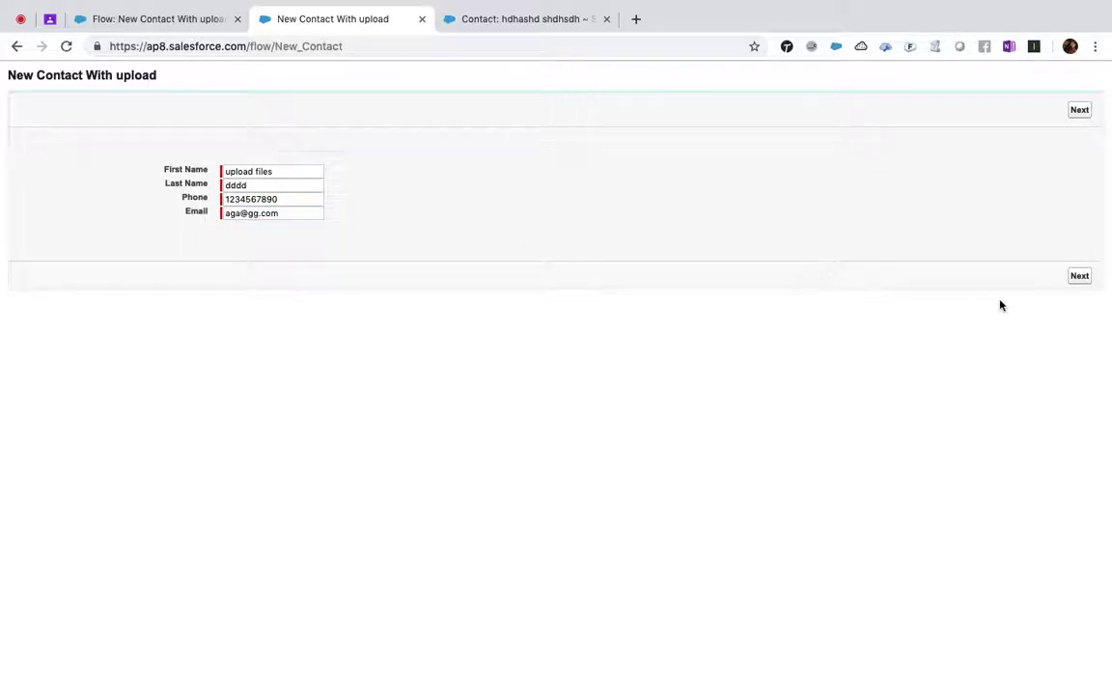
left_click(1074, 278)
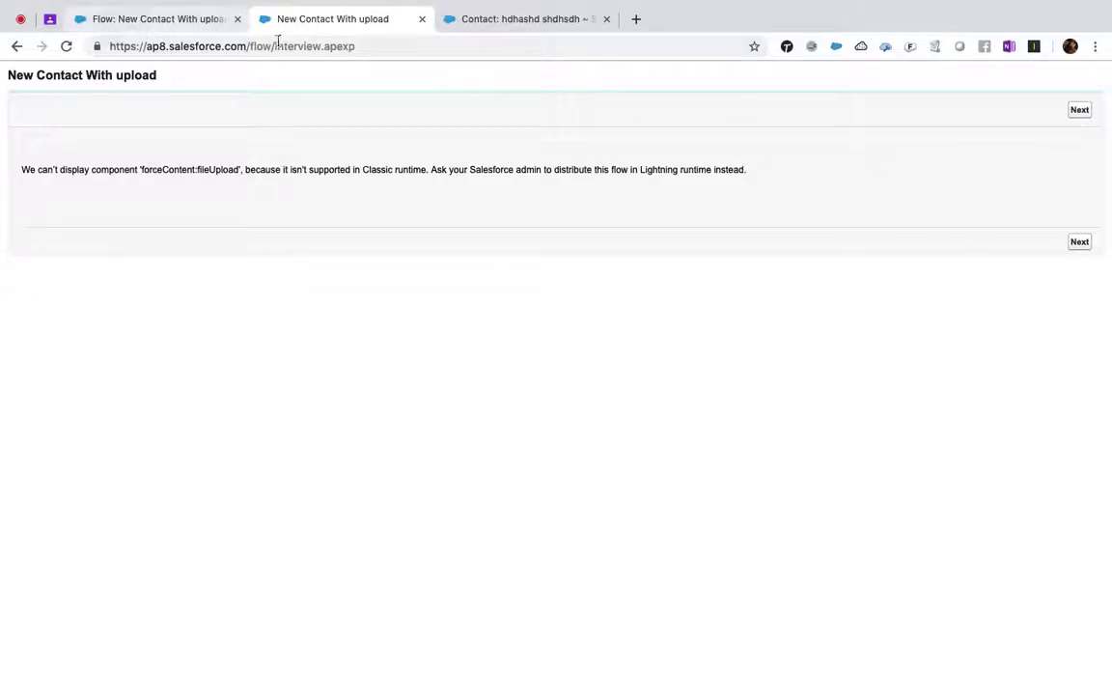
- Check the Flow Detail tab, then trim the flow path from the URL to load the home page
left_click(153, 18)
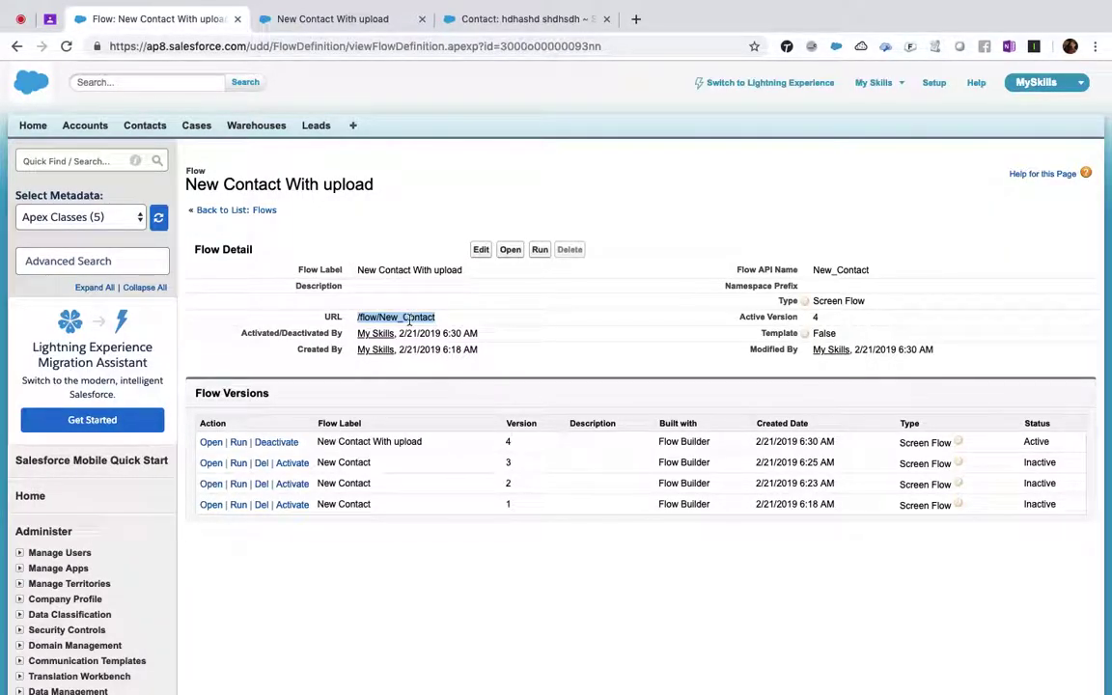
left_click(328, 21)
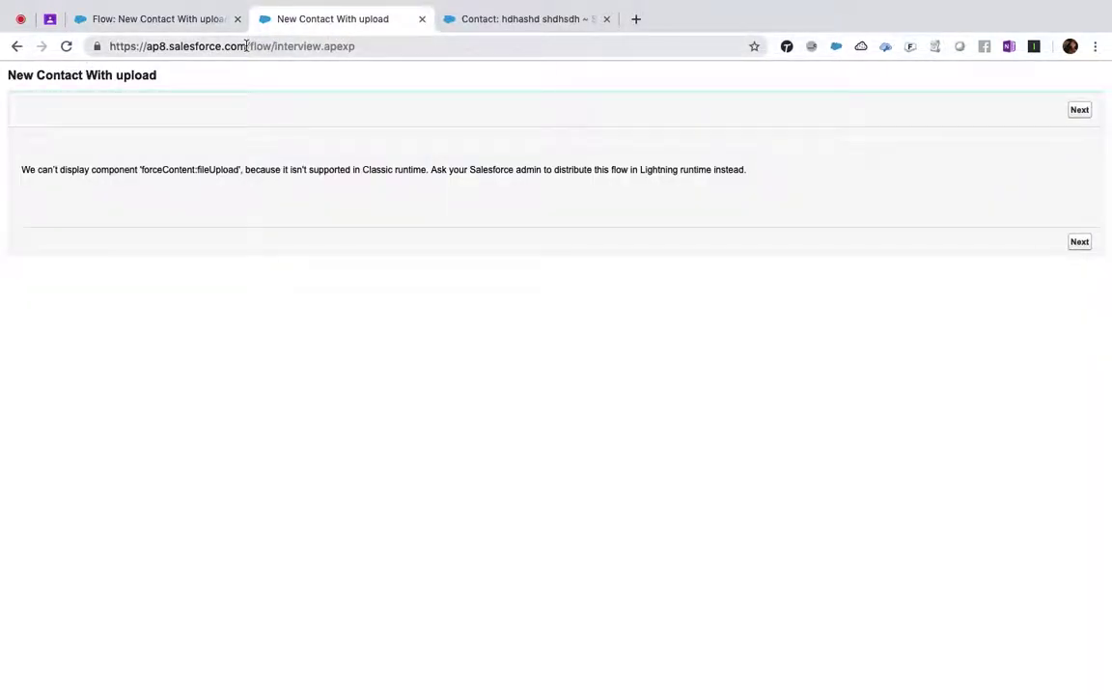
left_click_drag(247, 45, 685, 87)
key("BackSpace")
key("Return")
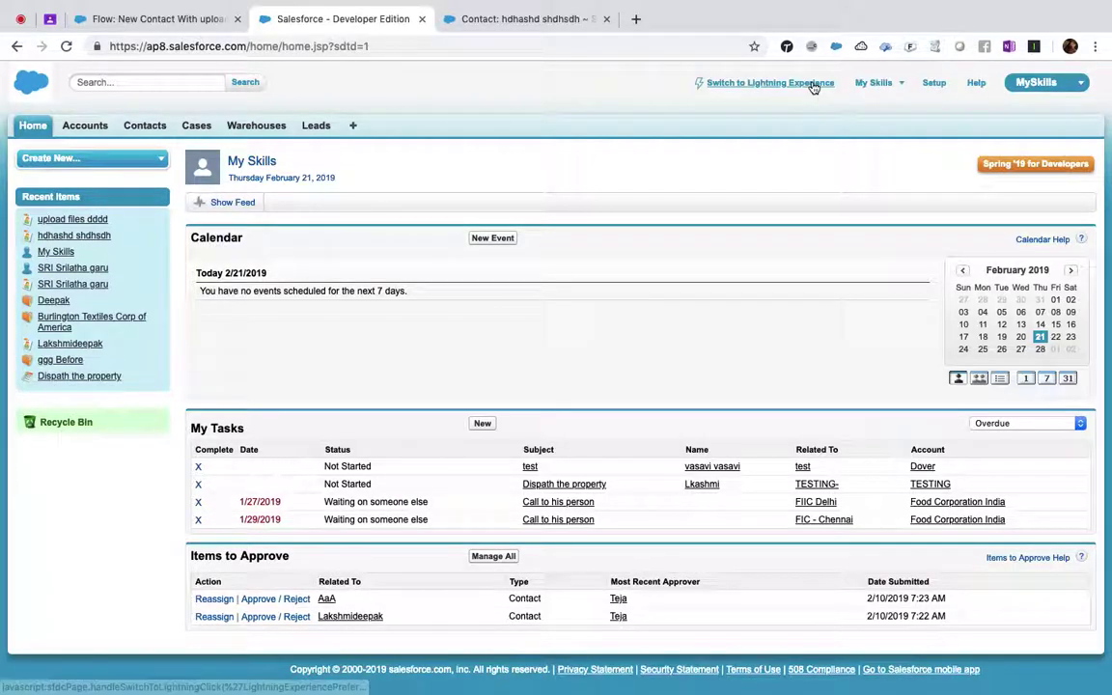
- Switch to Lightning Experience and reopen the flow by pasting /flow/New_Contact into the address
left_click(814, 84)
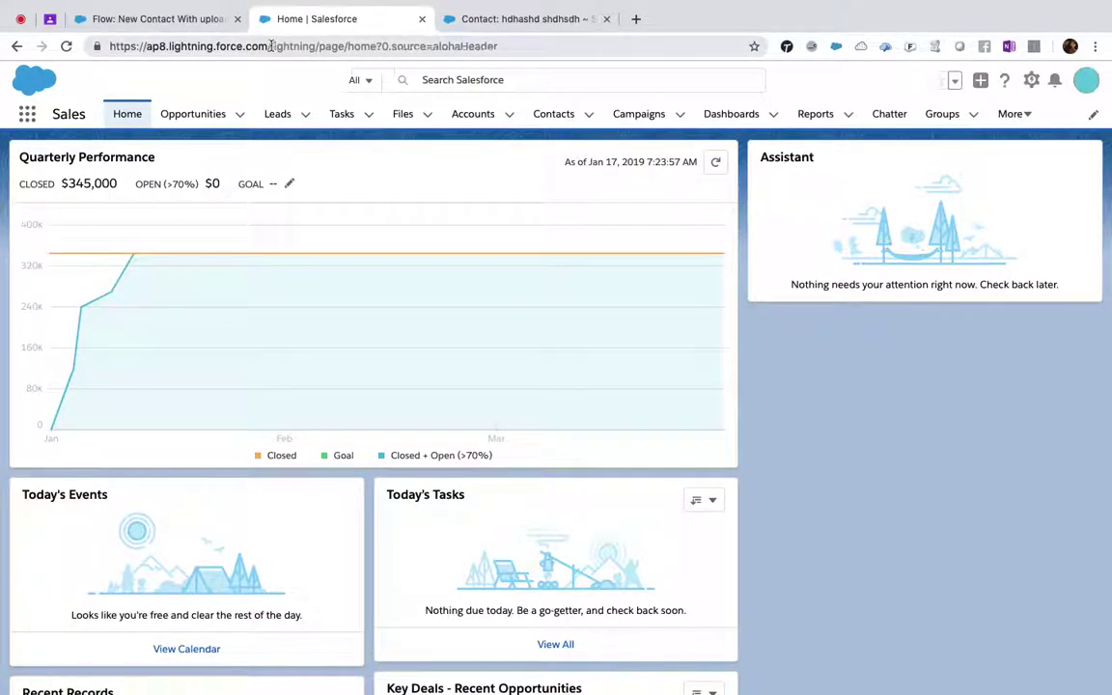
left_click(573, 48)
left_click(243, 46)
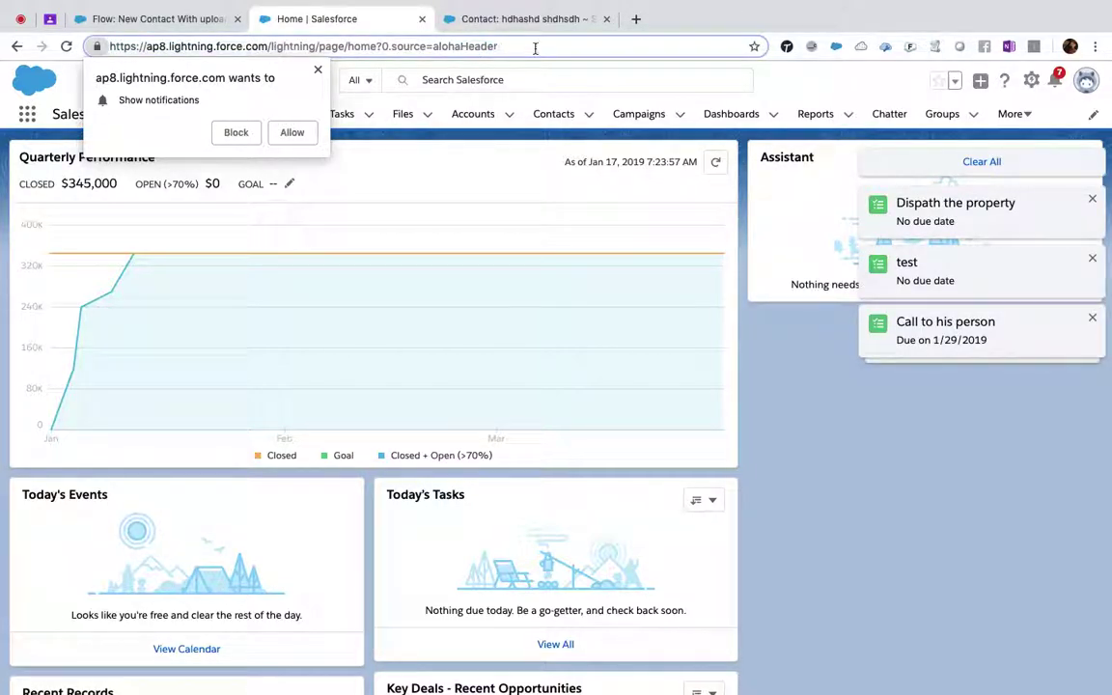
key("shift+End")
key("BackSpace")
key("BackSpace")
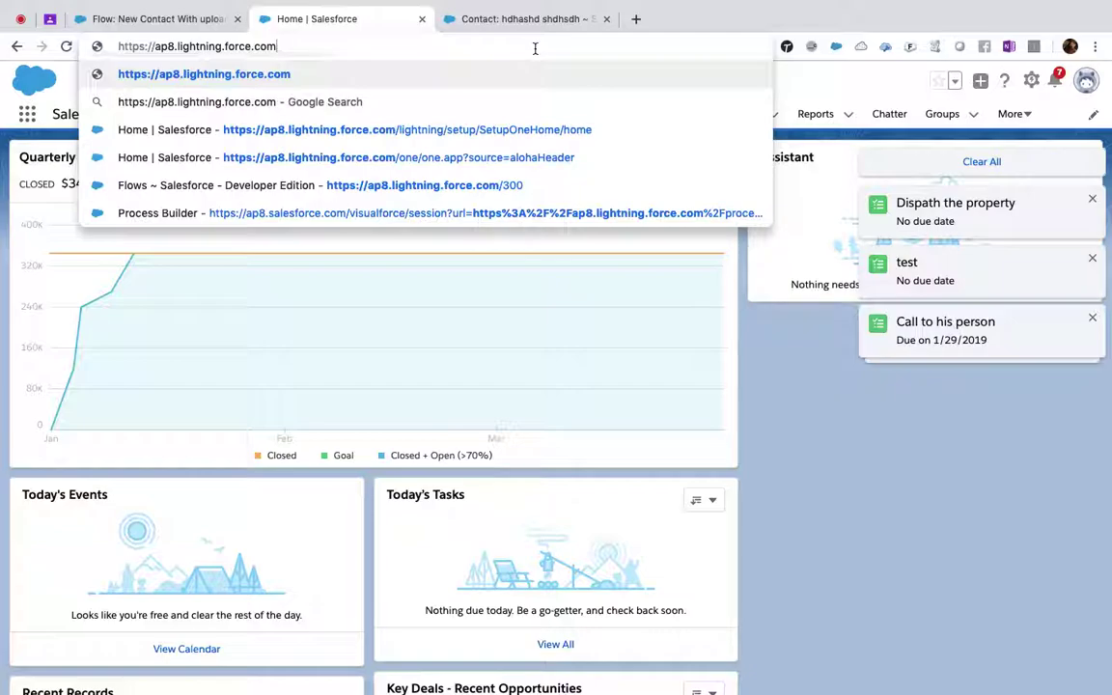
type("/flow/New_Contact")
key("Return")
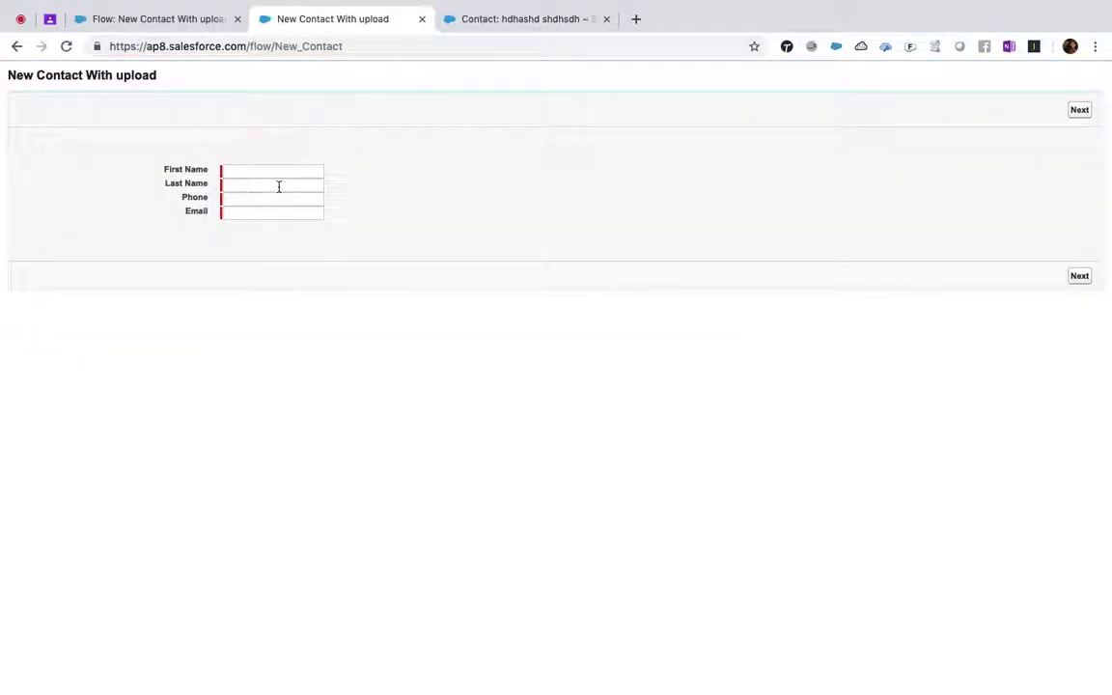
- Enter 'test' as first and last name plus a phone number, then advance the flow
left_click(278, 173)
type("test")
key("Tab")
type("test")
key("Tab")
type("12626262")
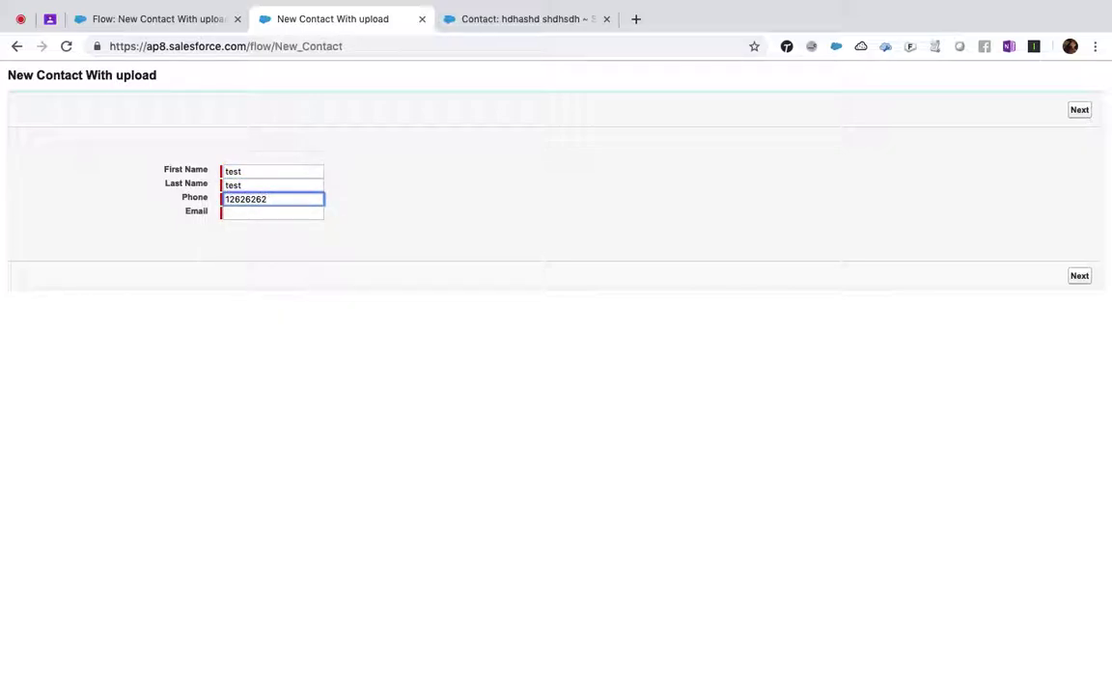
key("Tab")
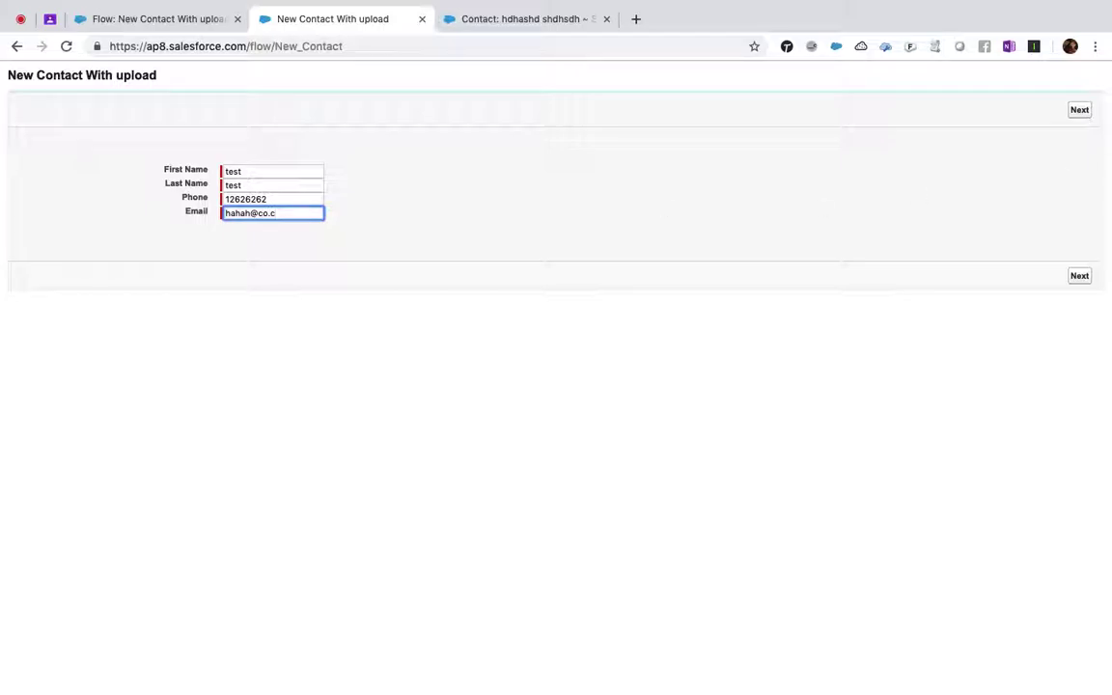
left_click(1081, 110)
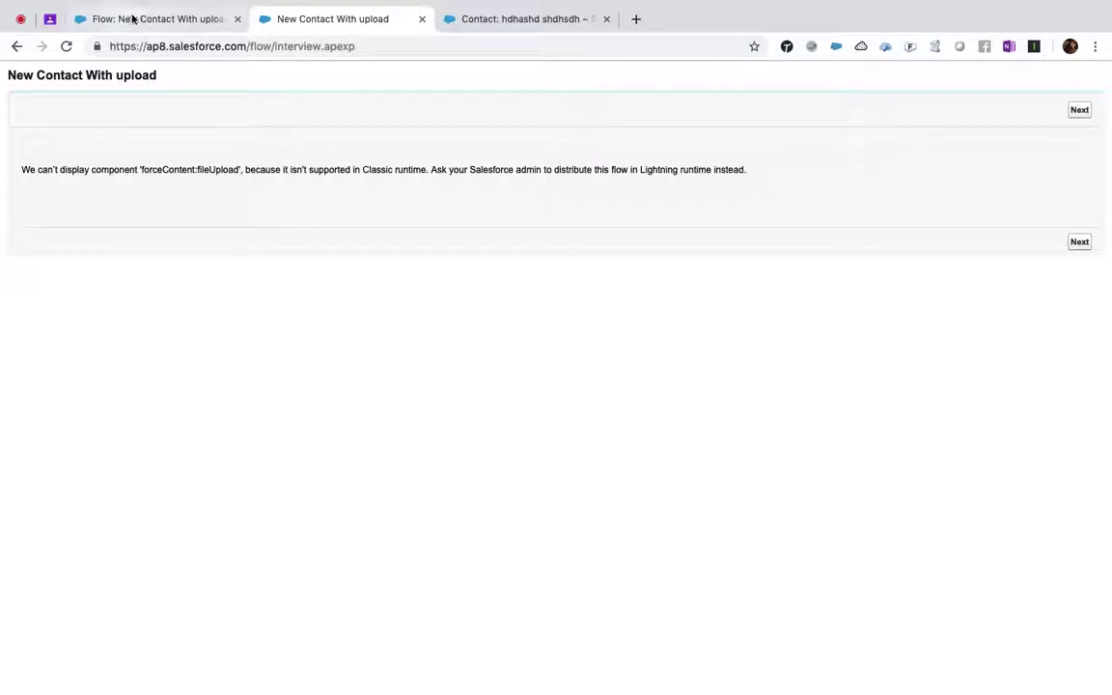
- Check the Flow Detail tab, then remove /flow/interview.apexp from the URL to load home
left_click(132, 19)
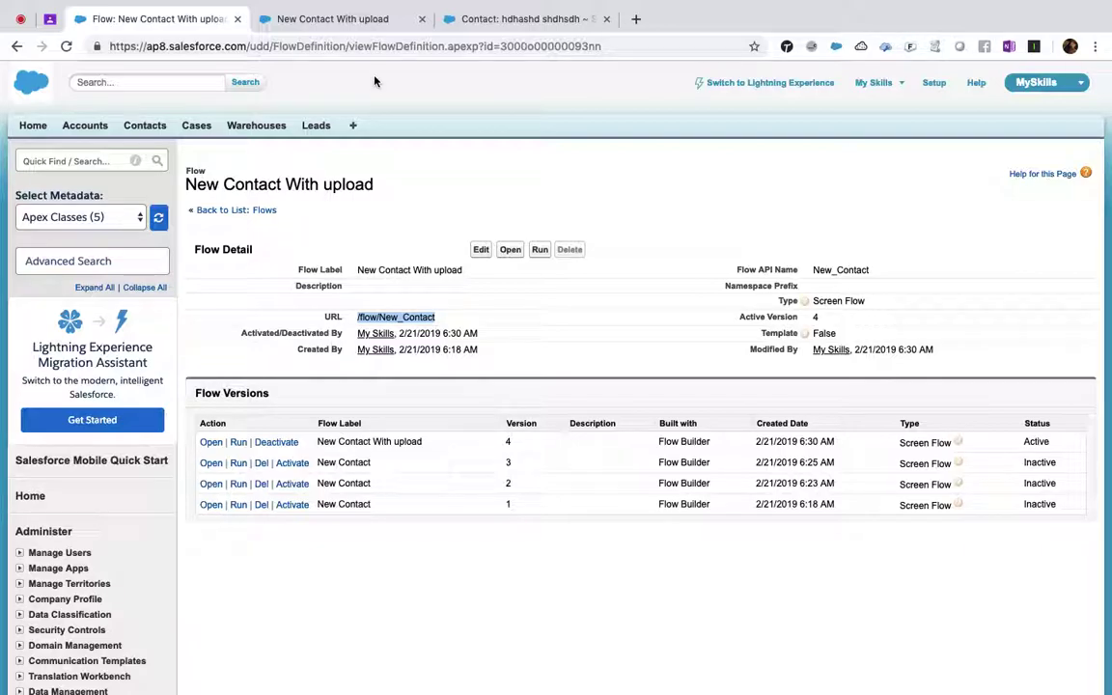
left_click(353, 19)
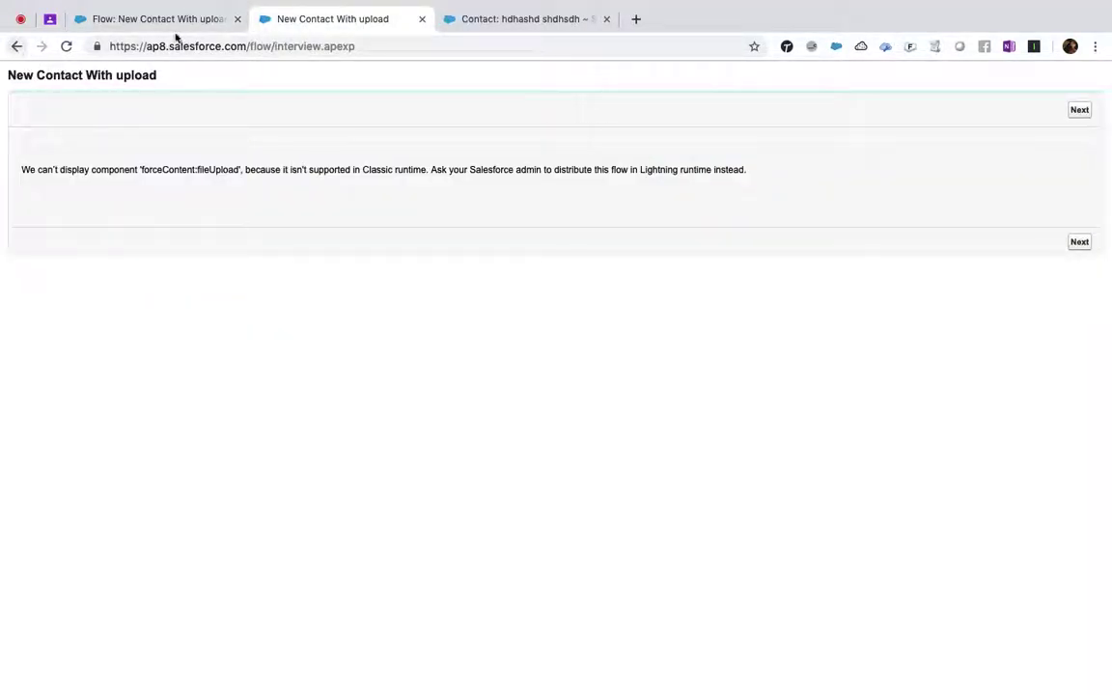
left_click_drag(252, 45, 709, 42)
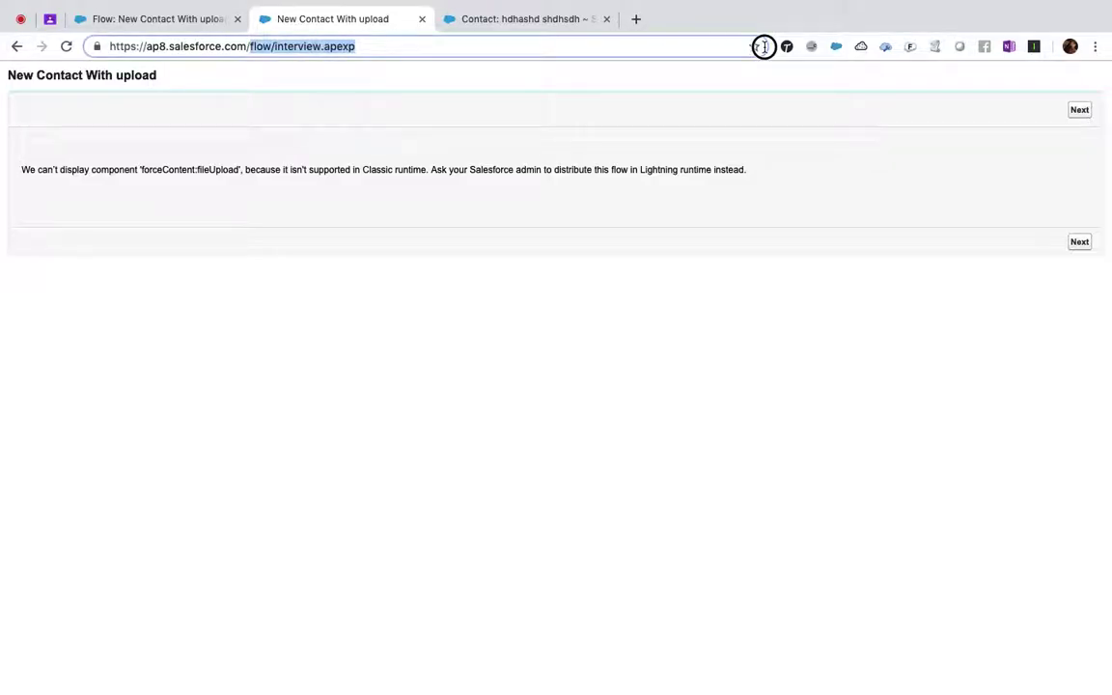
key("BackSpace")
key("Return")
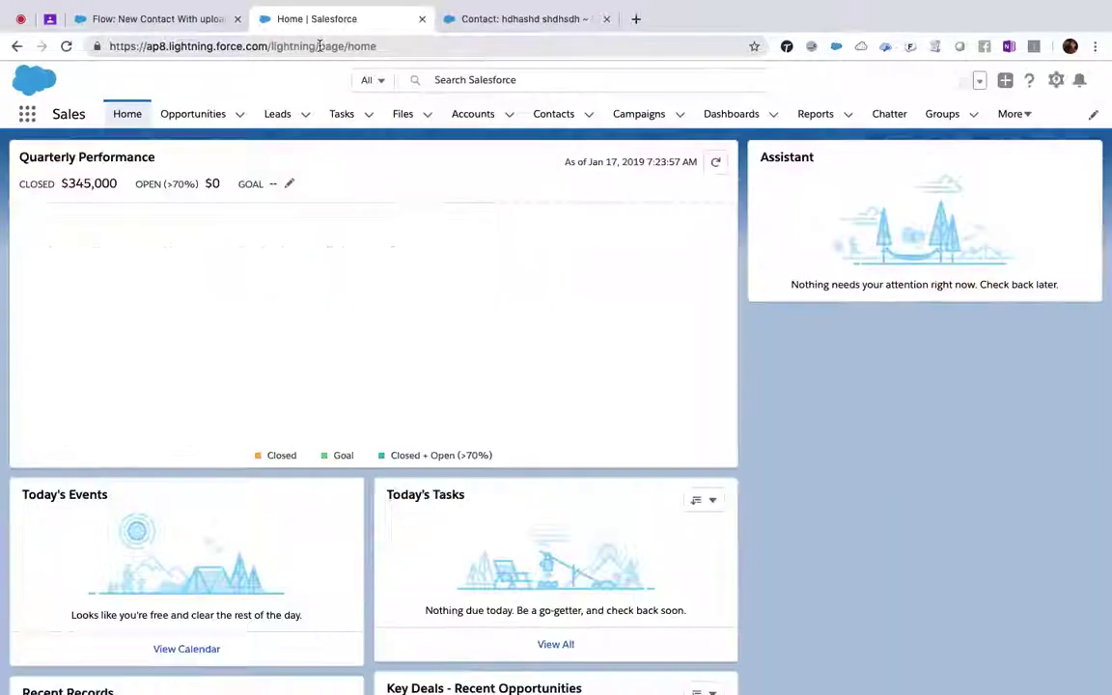
- Dismiss the notification prompt and replace /page/home with /flow/New_Contact, closing the resulting error
left_click(328, 47)
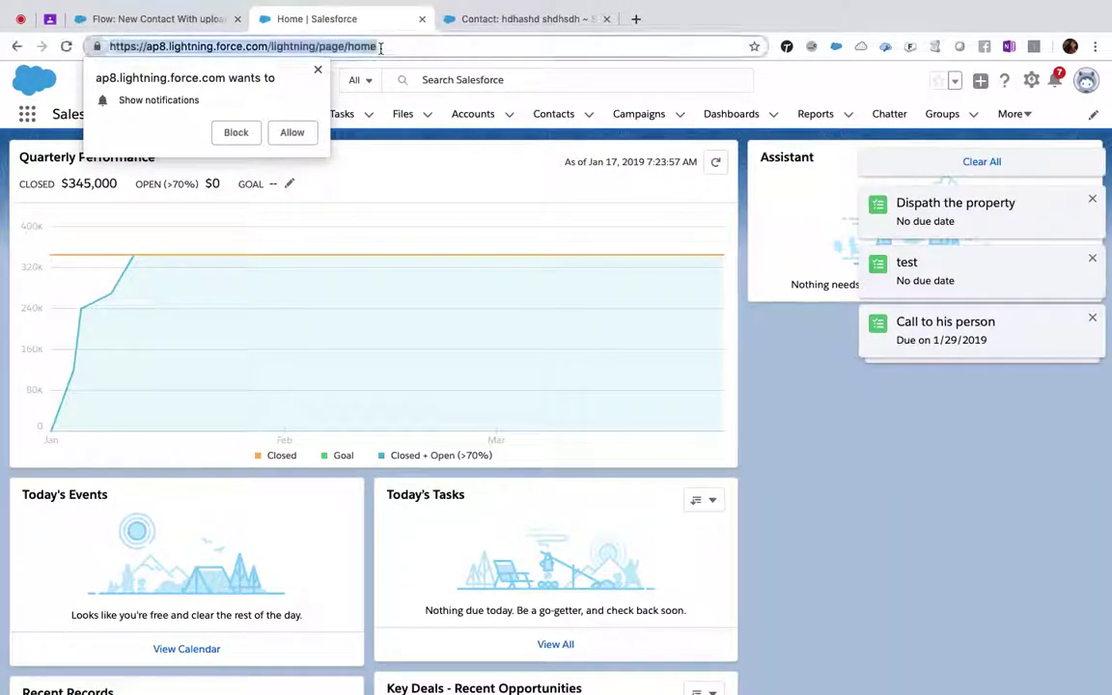
left_click(318, 74)
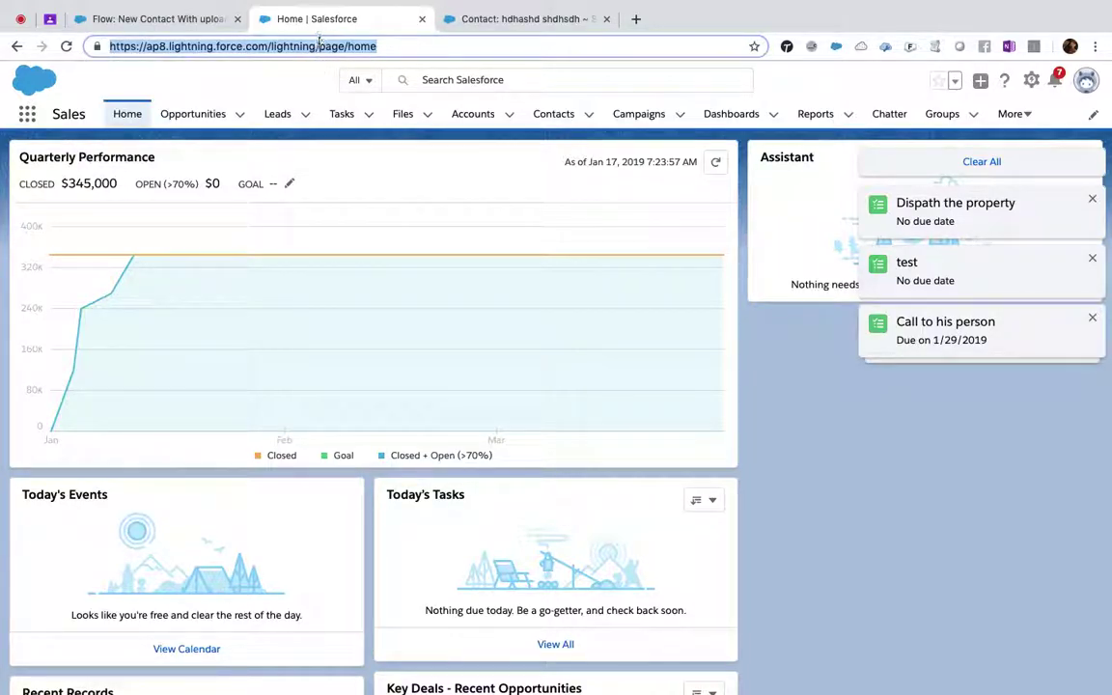
left_click(319, 46)
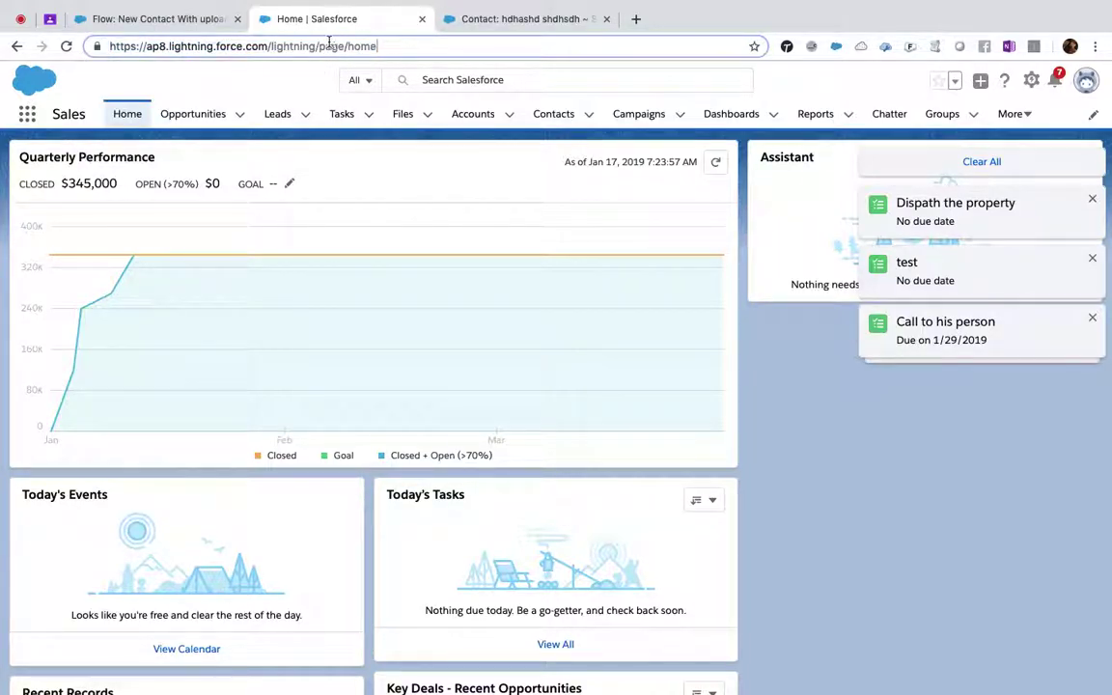
left_click_drag(316, 45, 515, 63)
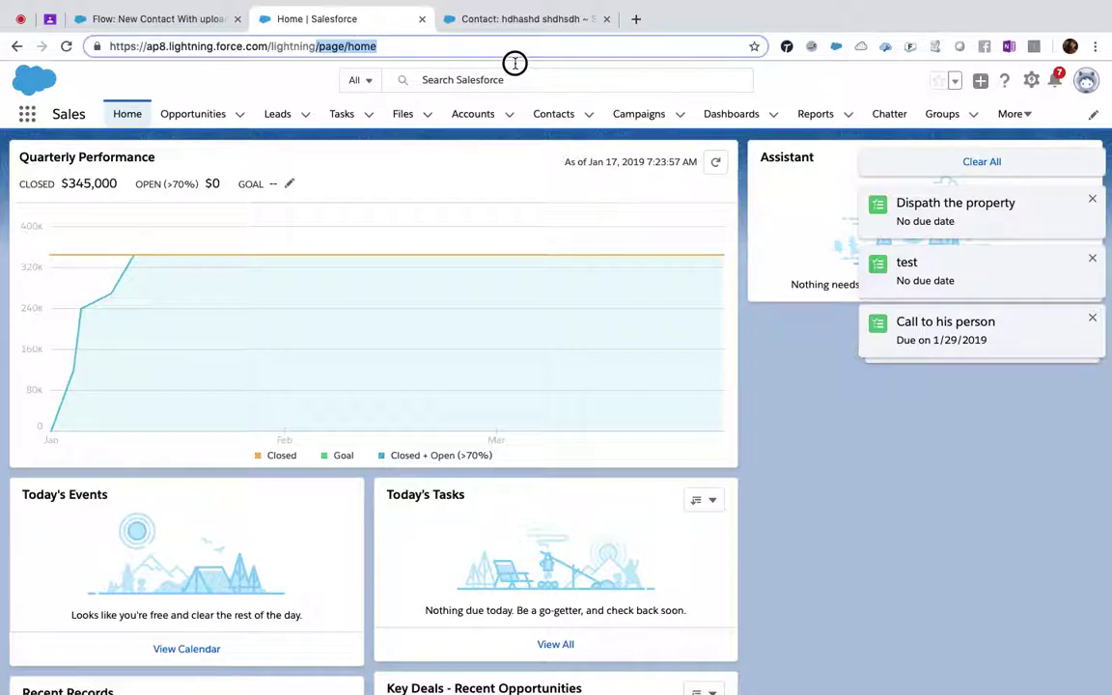
type("/flow/New_Contact")
key("Return")
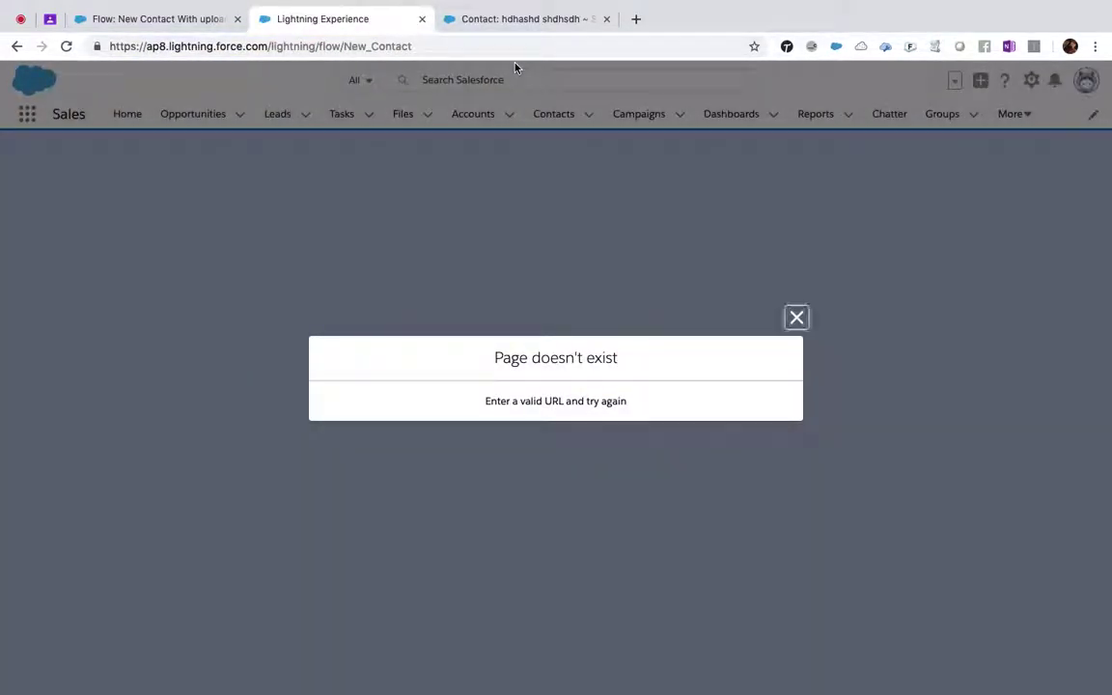
left_click(797, 316)
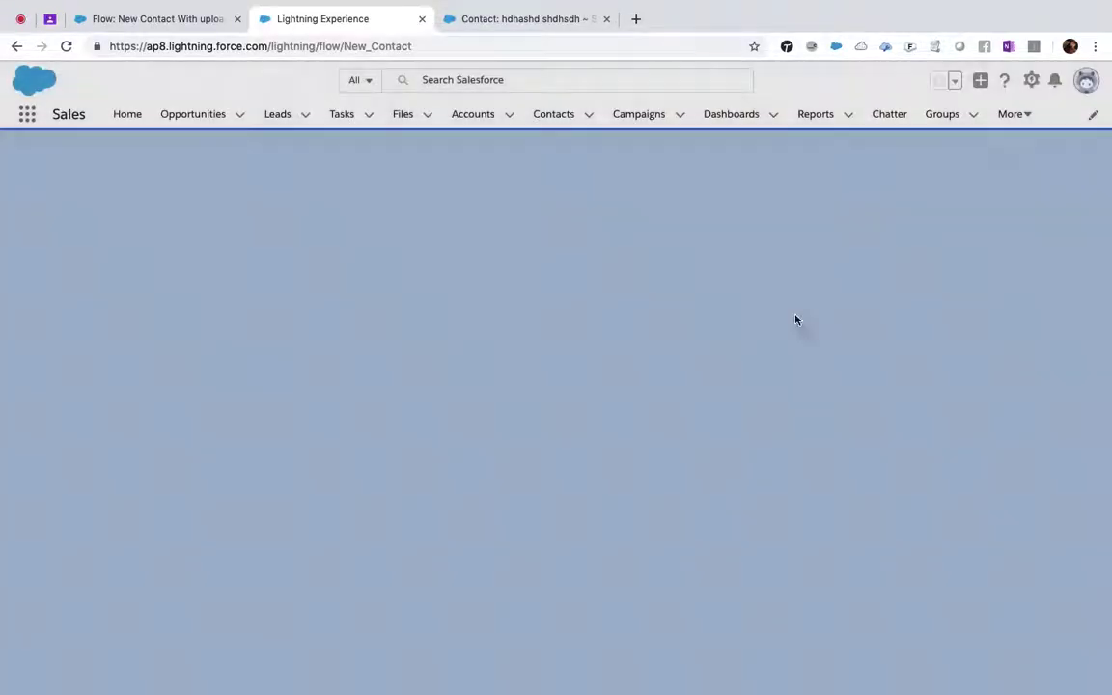
- Retry at lightning/page/flow/New_Contact by inserting 'page/', then close the page-not-found error
left_click(319, 46)
left_click(316, 45)
type("page/")
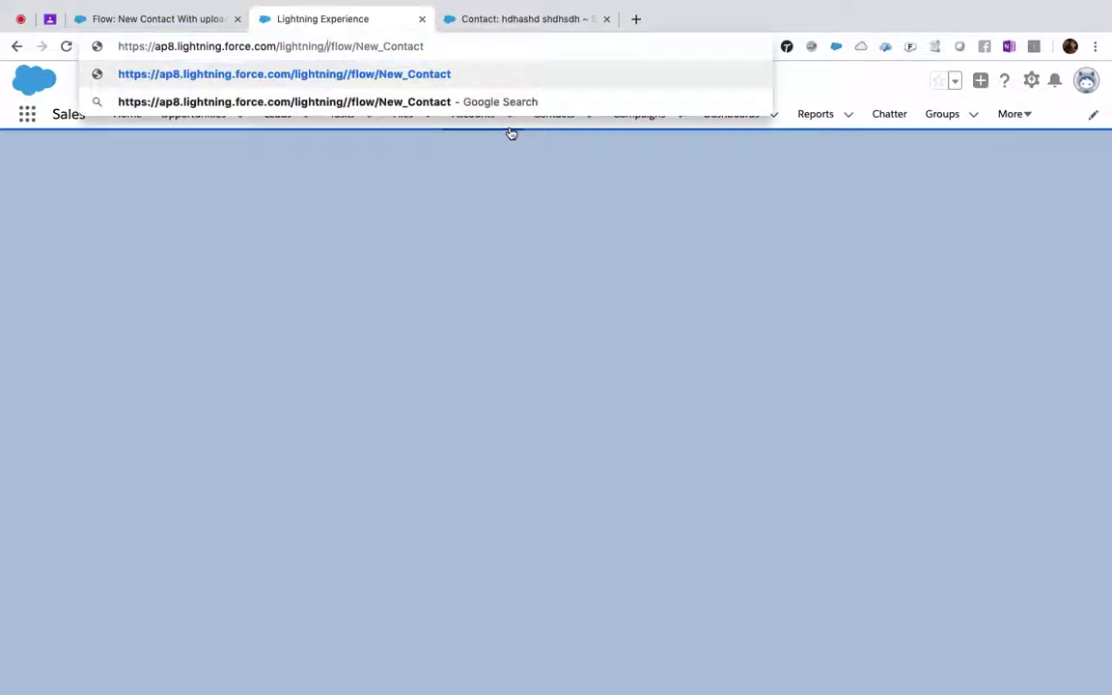
key("Return")
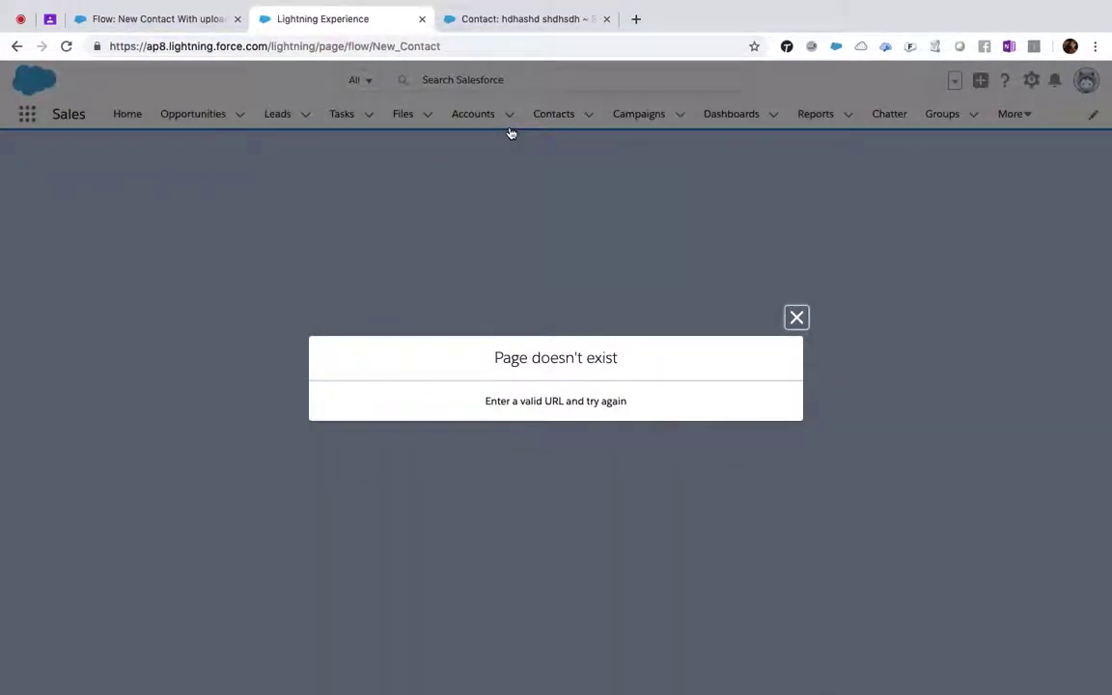
left_click(796, 319)
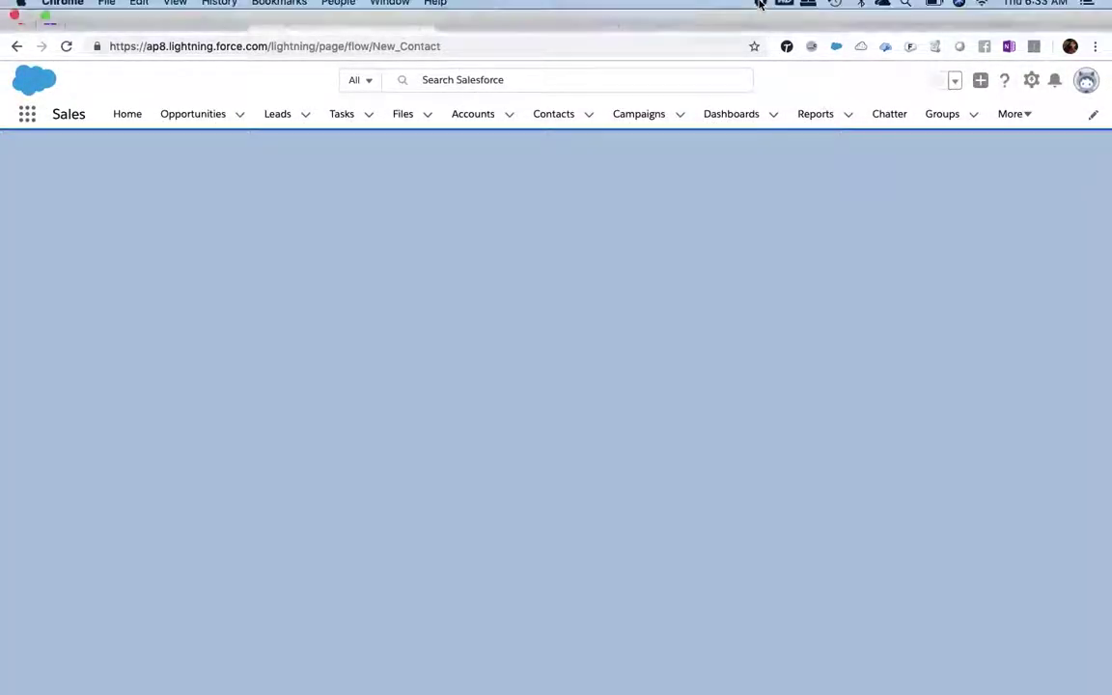